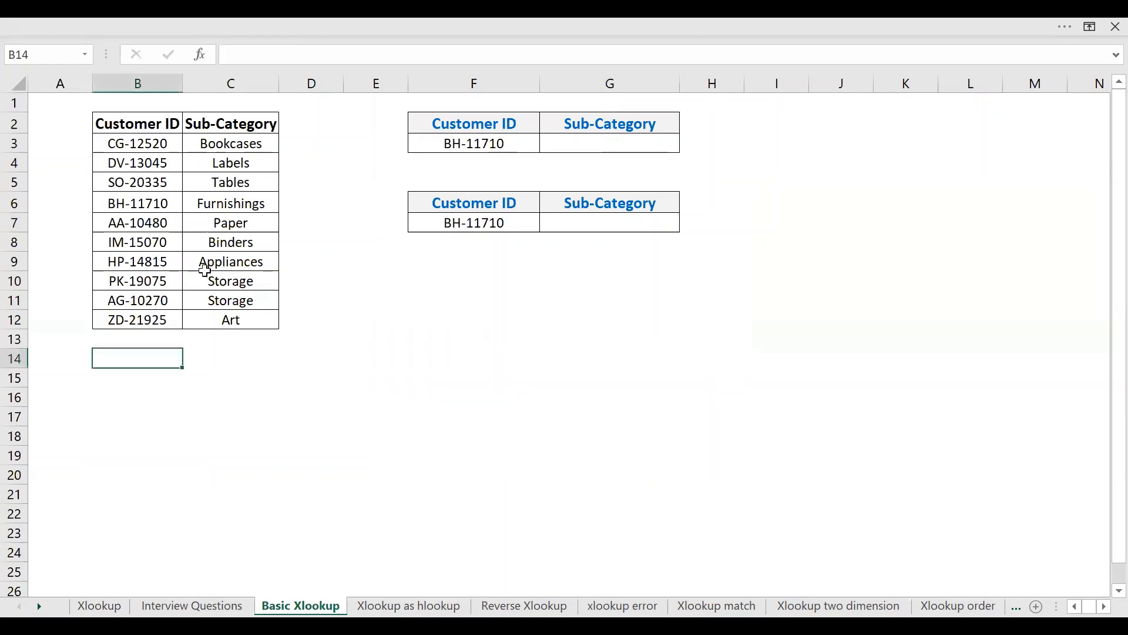
left_click_drag(137, 124, 158, 323)
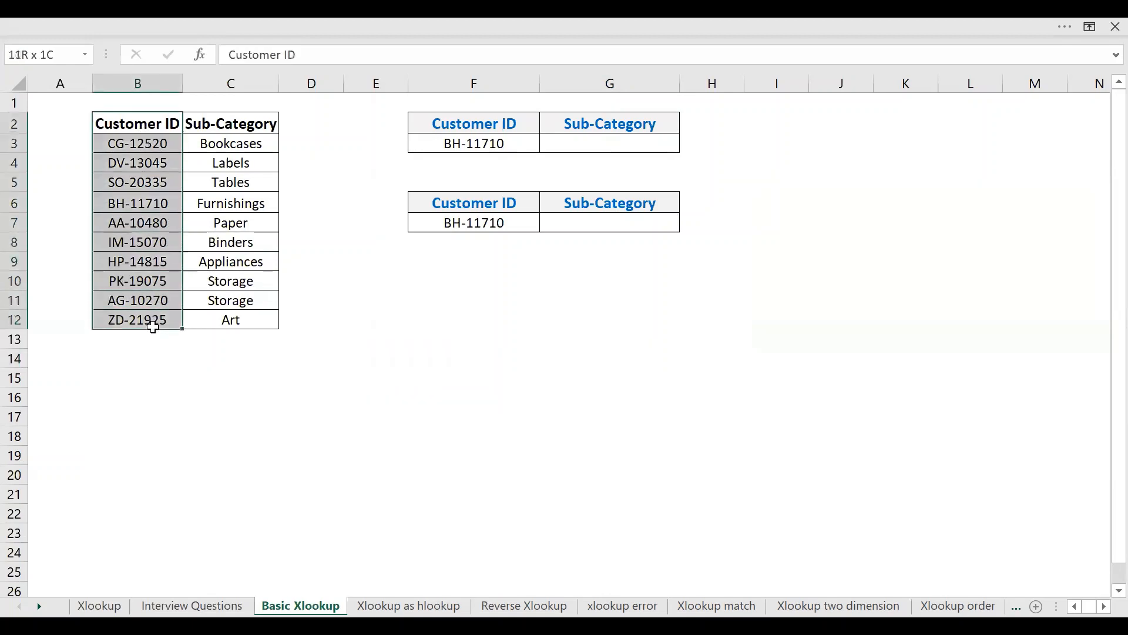
left_click_drag(232, 125, 225, 335)
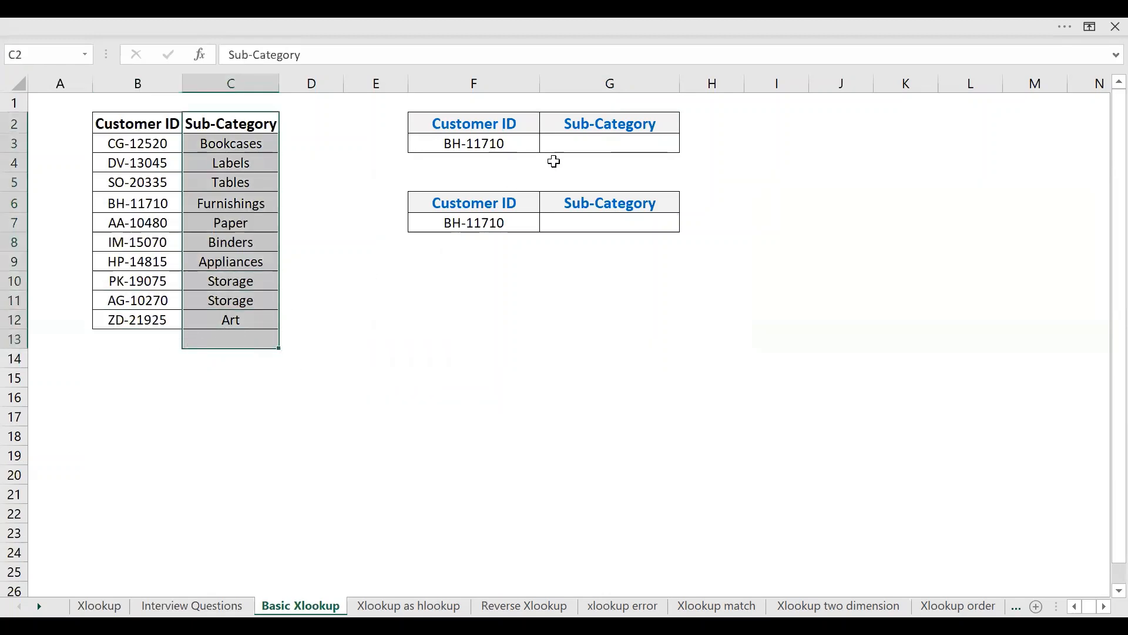
left_click(572, 143)
left_click(477, 148)
left_click_drag(574, 163, 597, 152)
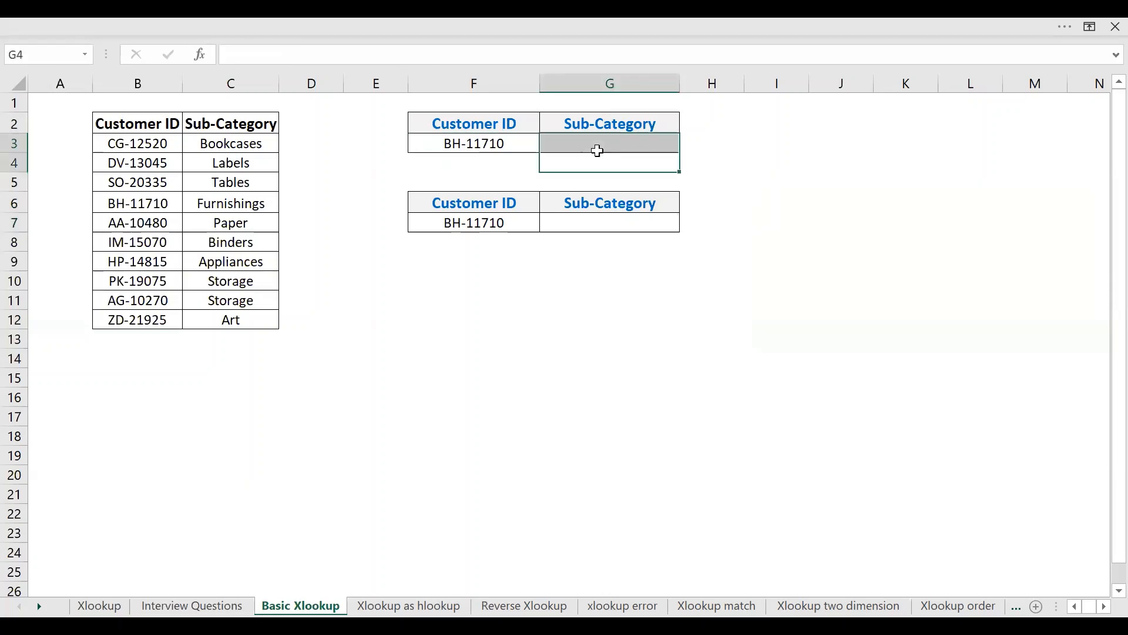
- Look up the sub-category for the customer ID in F3 by entering =VLOOKUP(F3,$B$3:$C$12,2,0) in G3
left_click(603, 141)
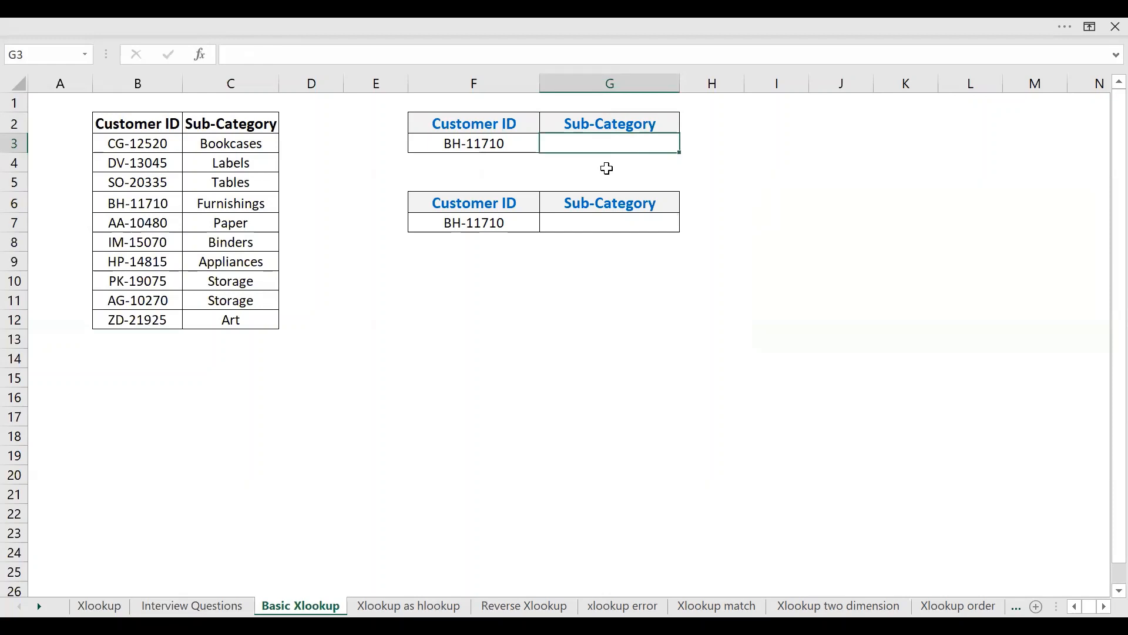
type("=")
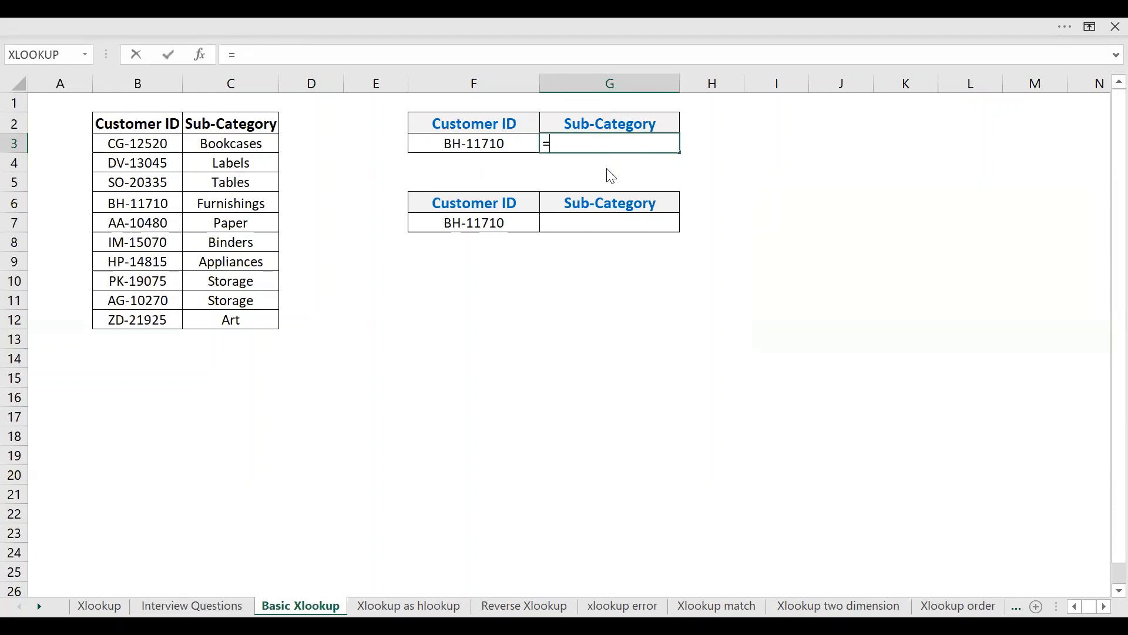
type("VLOOKUP(")
key("Left")
type(",")
key("Left")
key("Left")
key("Left")
key("Left")
key("Left")
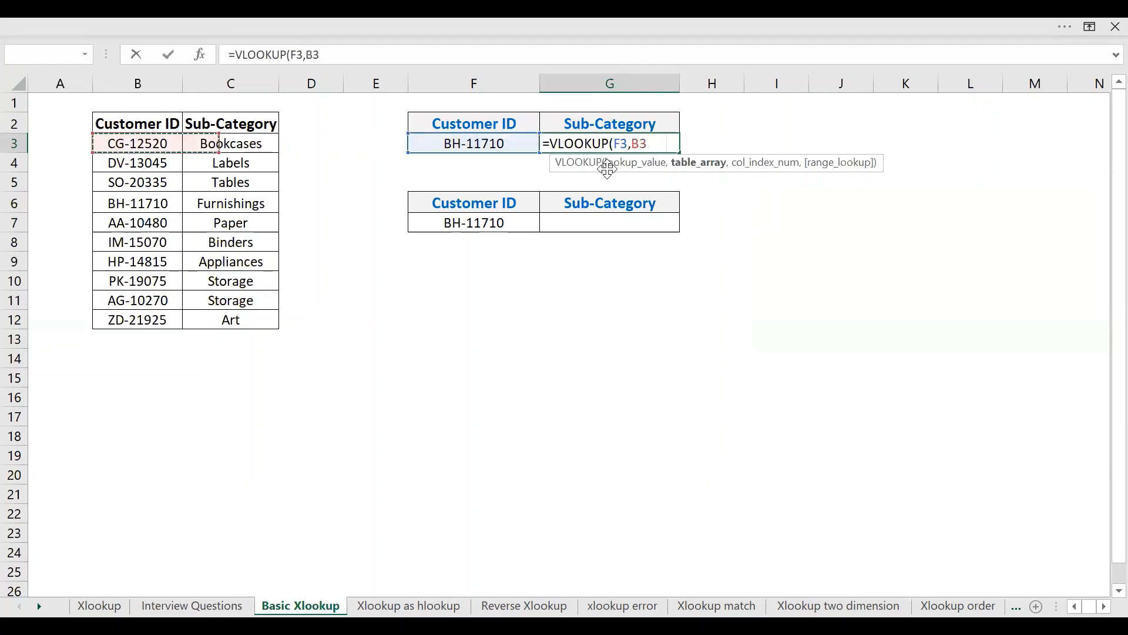
key("shift+Right")
key("ctrl+shift+Down")
key("F4")
type(",2")
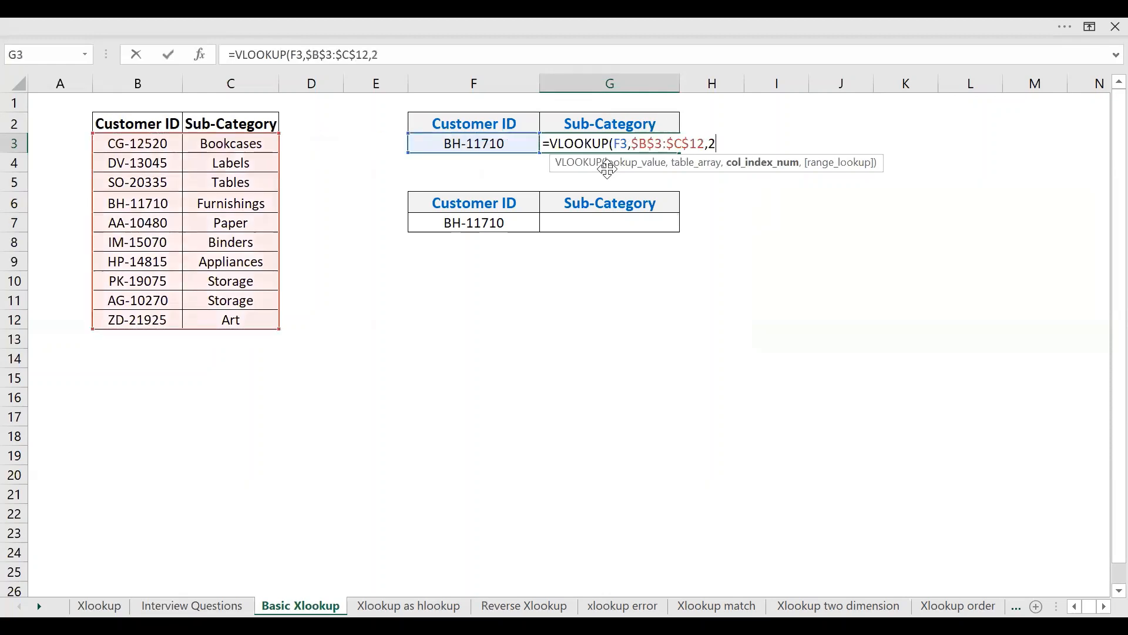
type(",0)")
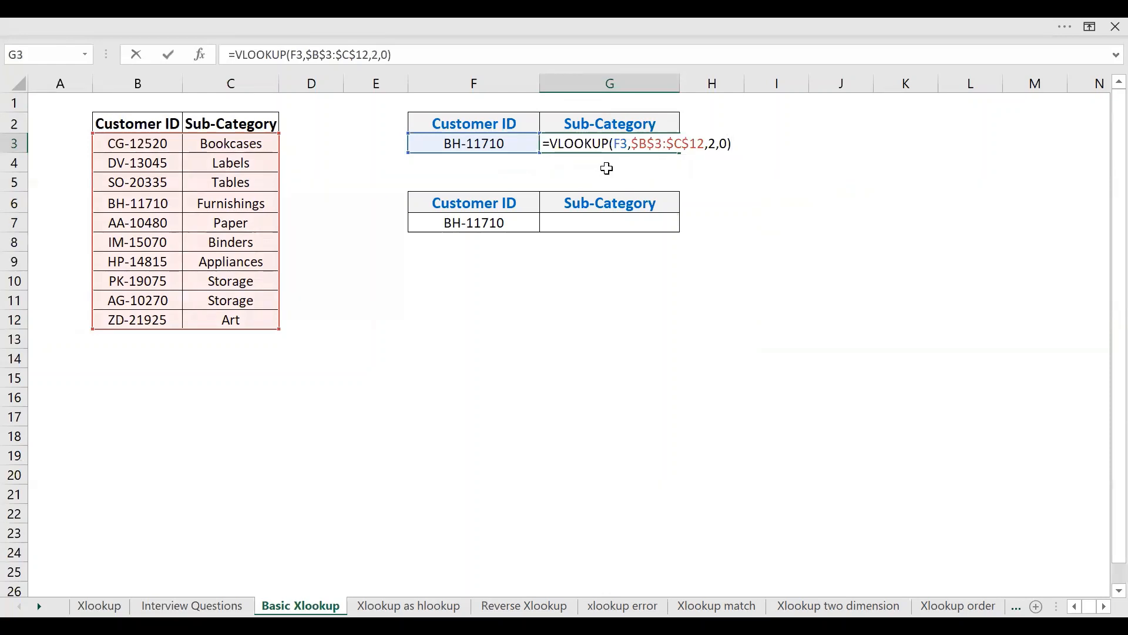
key("Return")
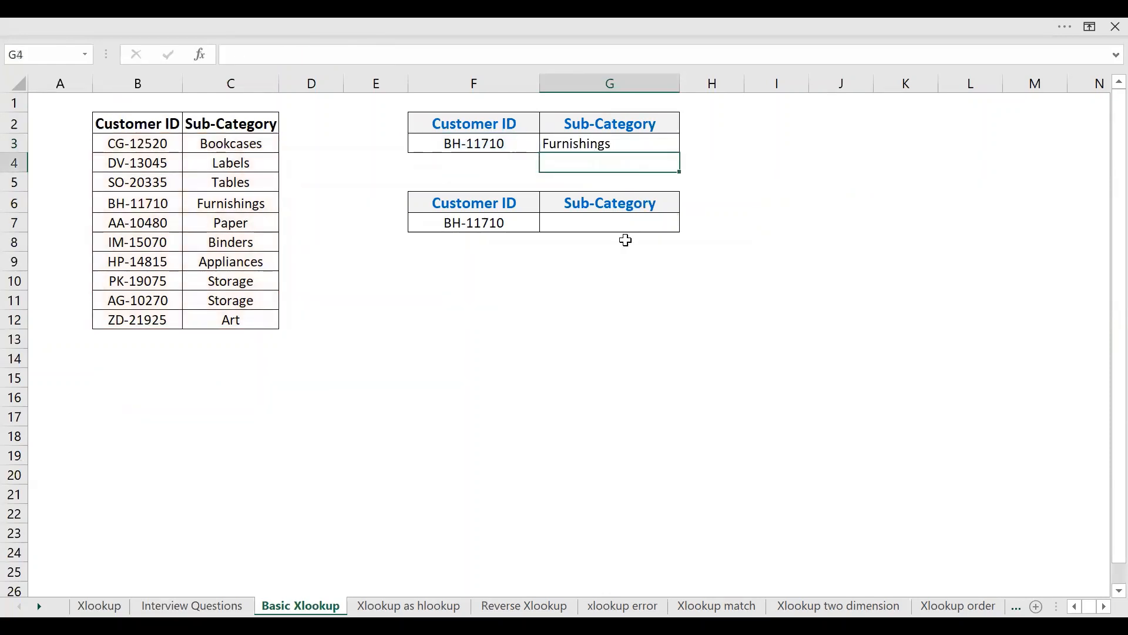
- Look up the sub-category for the customer ID in F7 by entering =XLOOKUP(F7,B2:B12,C2:C12) in G7
left_click(627, 229)
type("=")
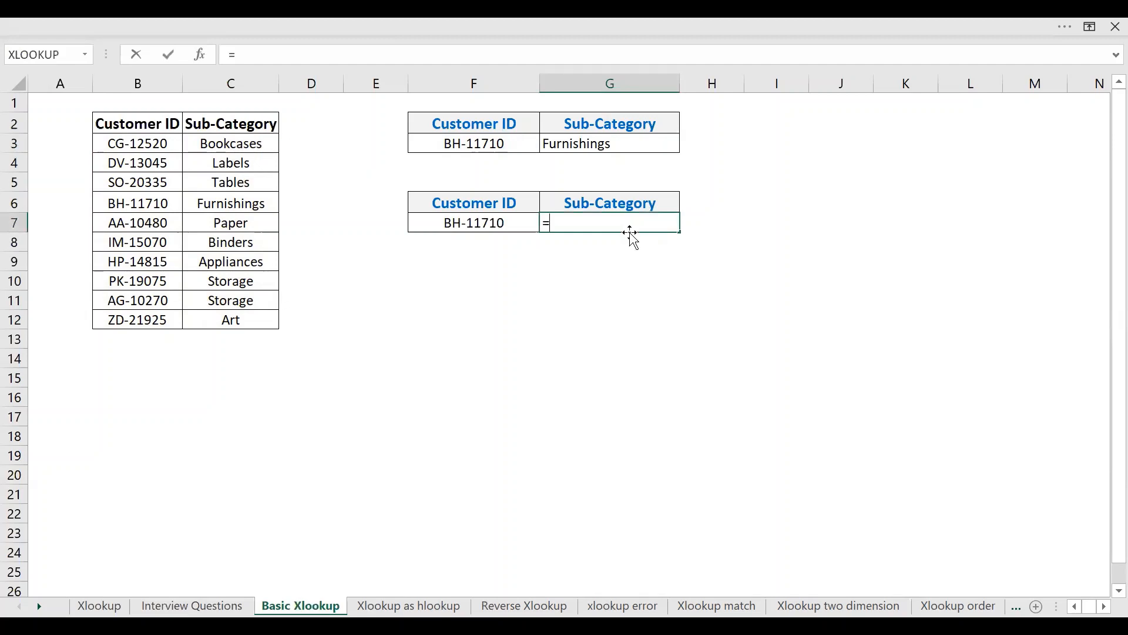
type("XLOOKUP(")
key("Left")
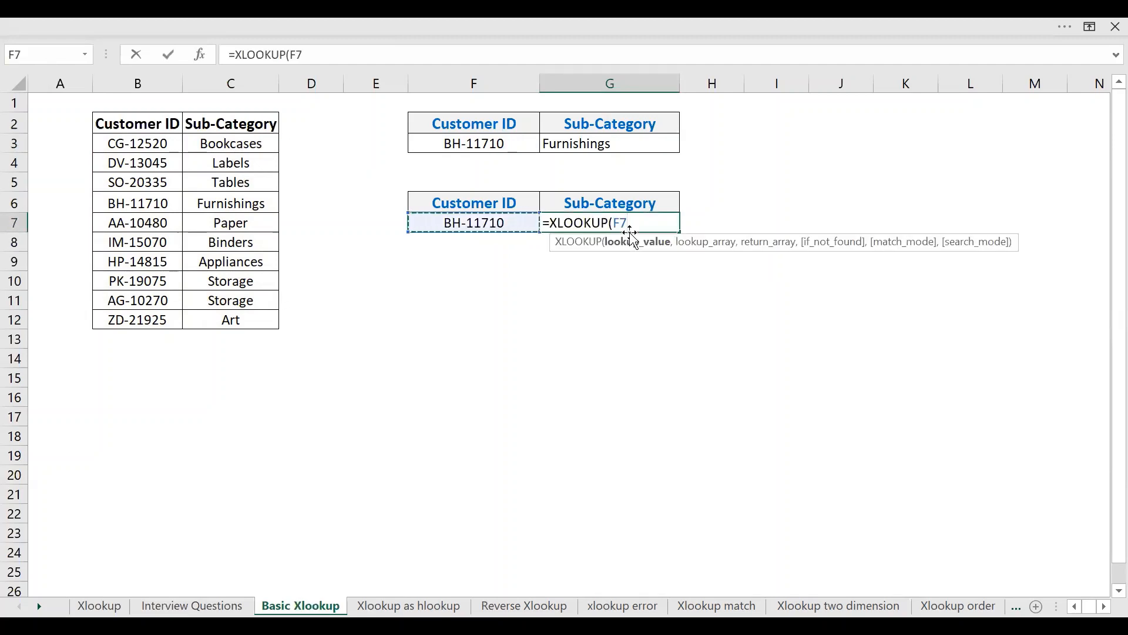
type(",")
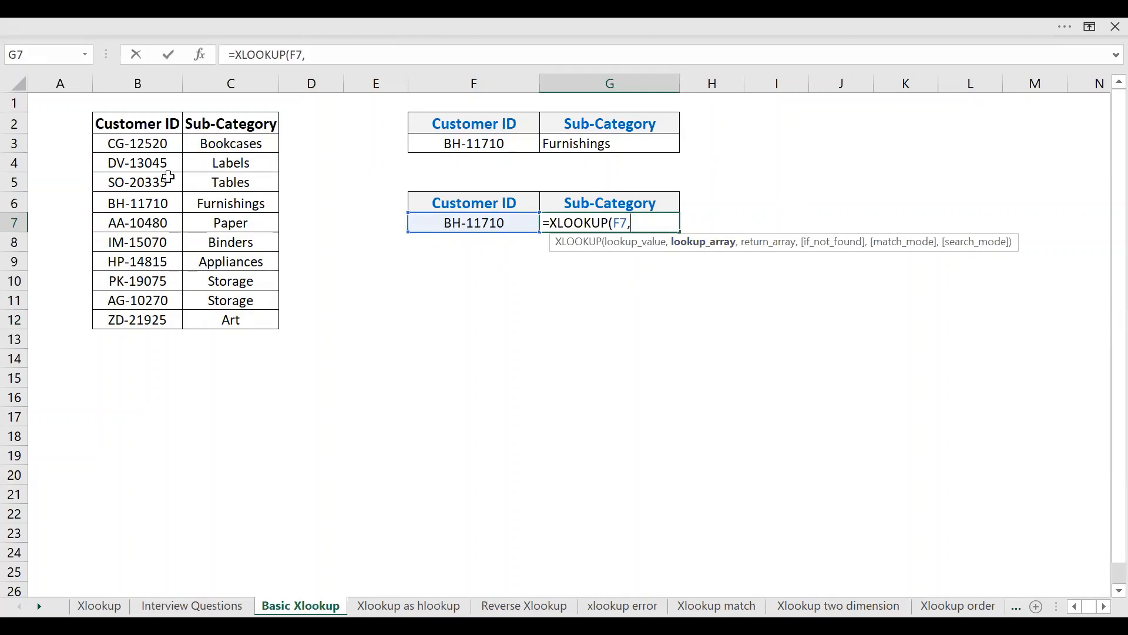
left_click_drag(138, 138, 111, 322)
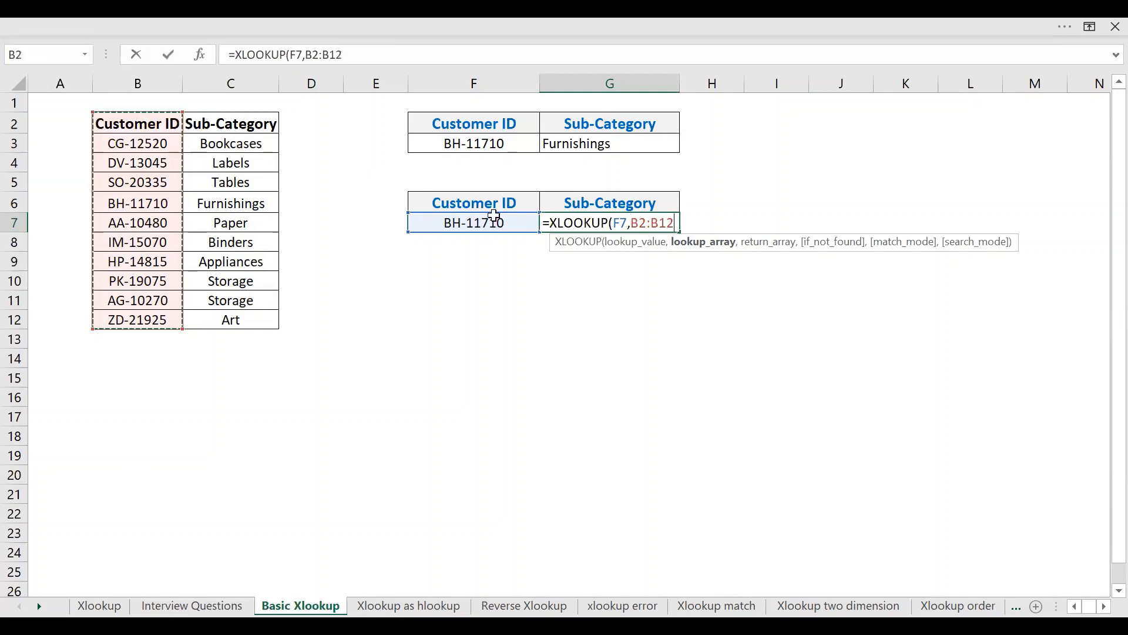
type(",")
left_click(253, 128)
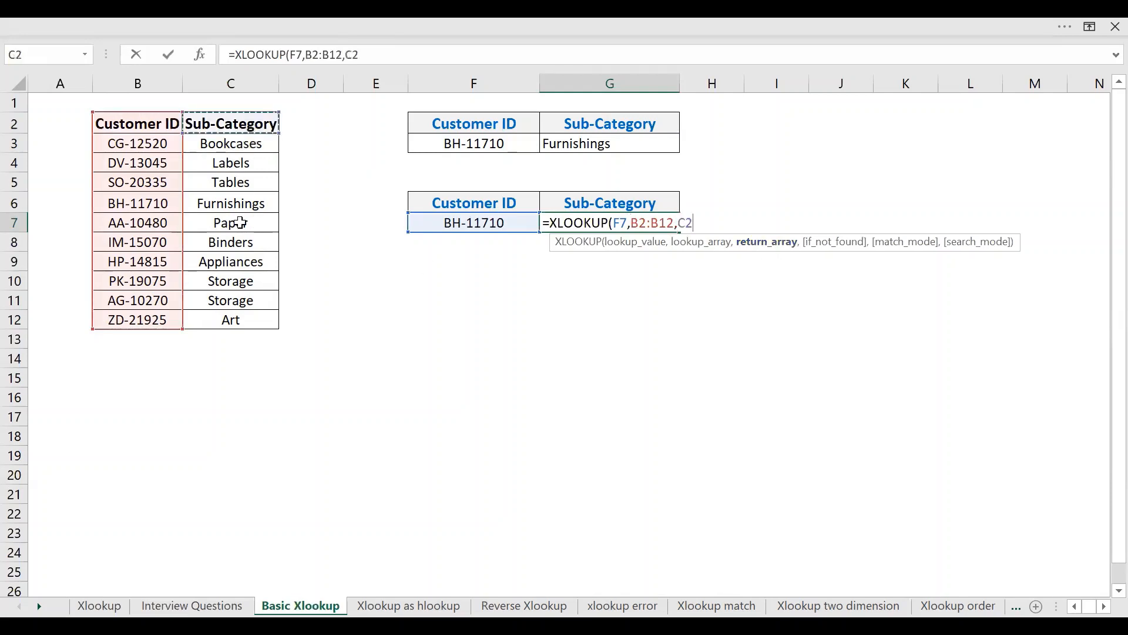
left_click_drag(229, 322, 228, 322)
type(")")
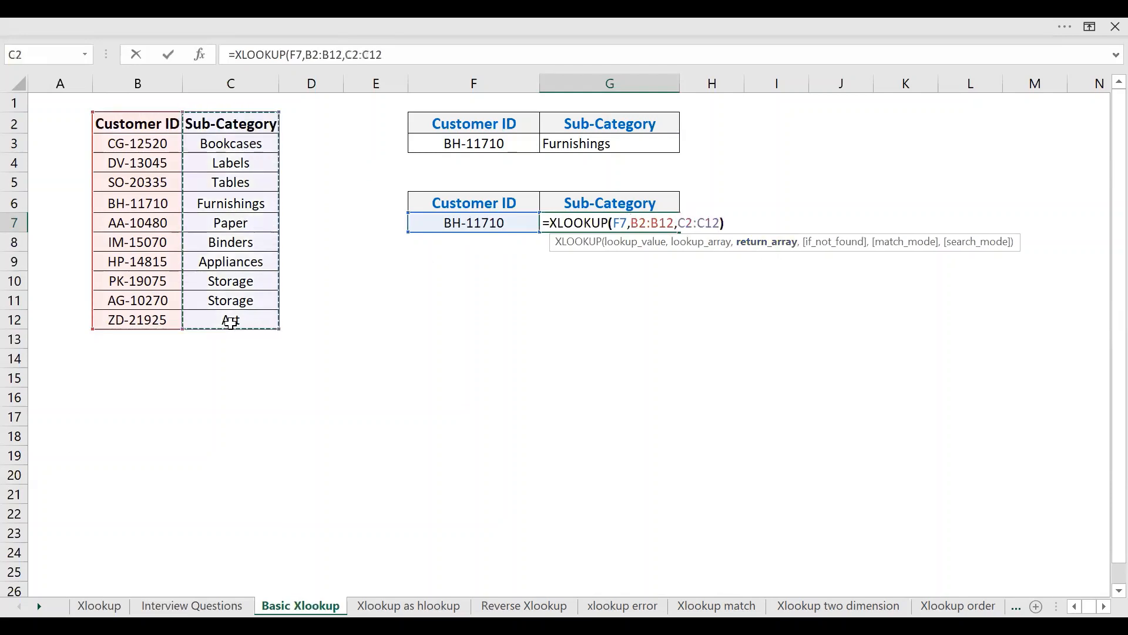
key("Return")
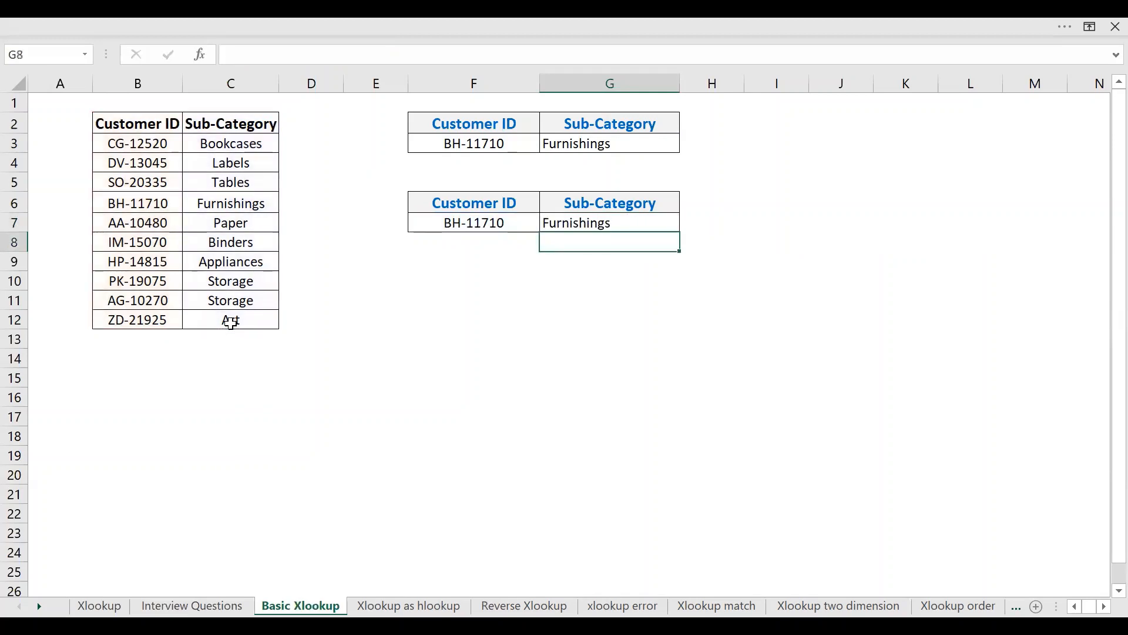
- Test the XLOOKUP by copying the customer ID from B7 into the lookup cell F7
left_click(148, 221)
key("ctrl+c")
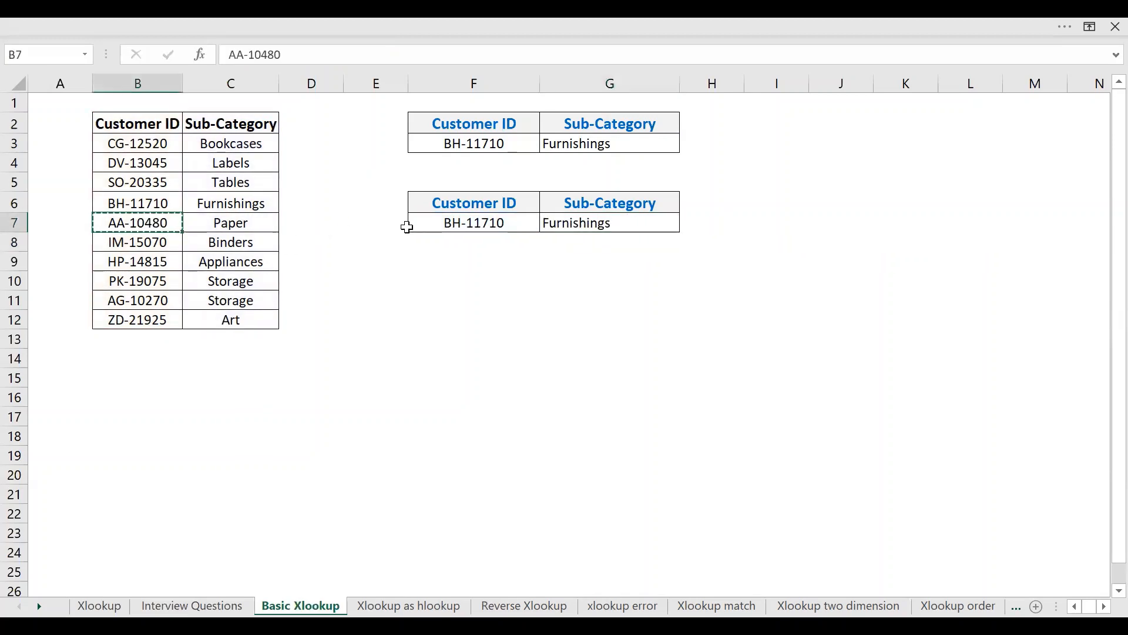
left_click(444, 220)
key("ctrl+v")
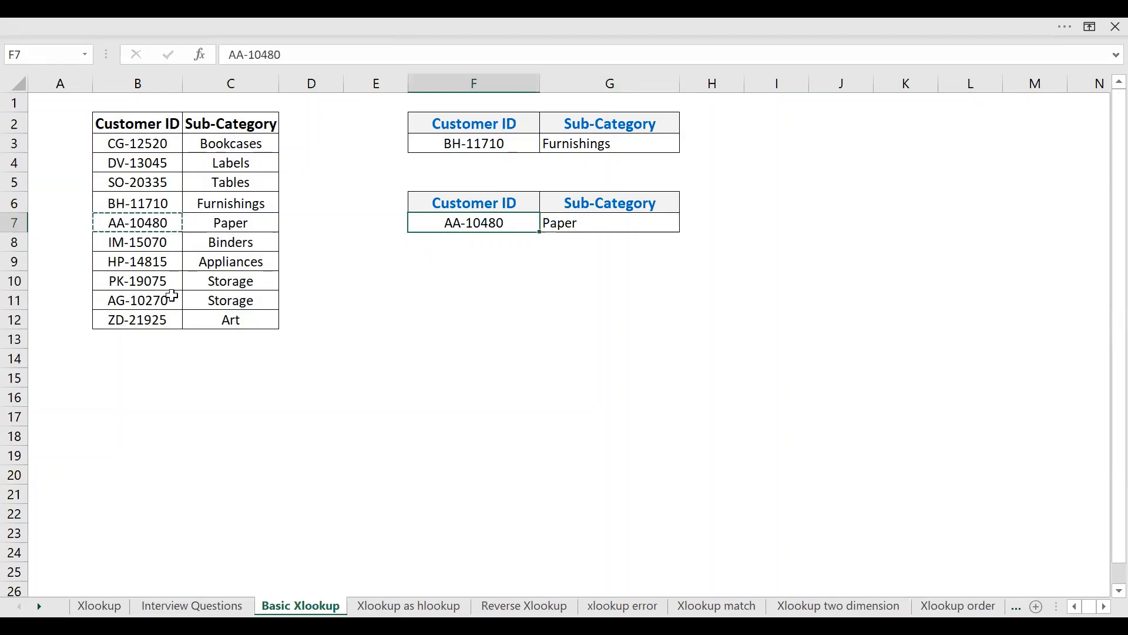
- Replace the lookup customer ID in F7 with a copy of the one in B11
left_click(171, 297)
key("ctrl+c")
left_click(459, 221)
key("ctrl+v")
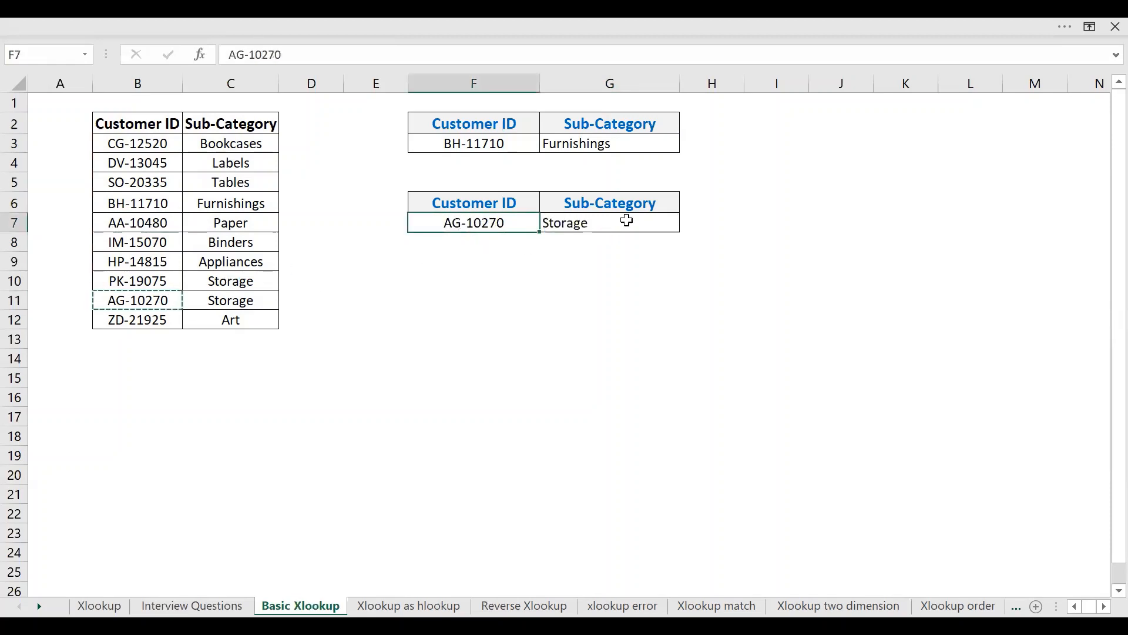
- Copy the G7 formula's text into F10 so that =XLOOKUP(F7,B2:B12,C2:C12) is displayed as a note
left_click(584, 223)
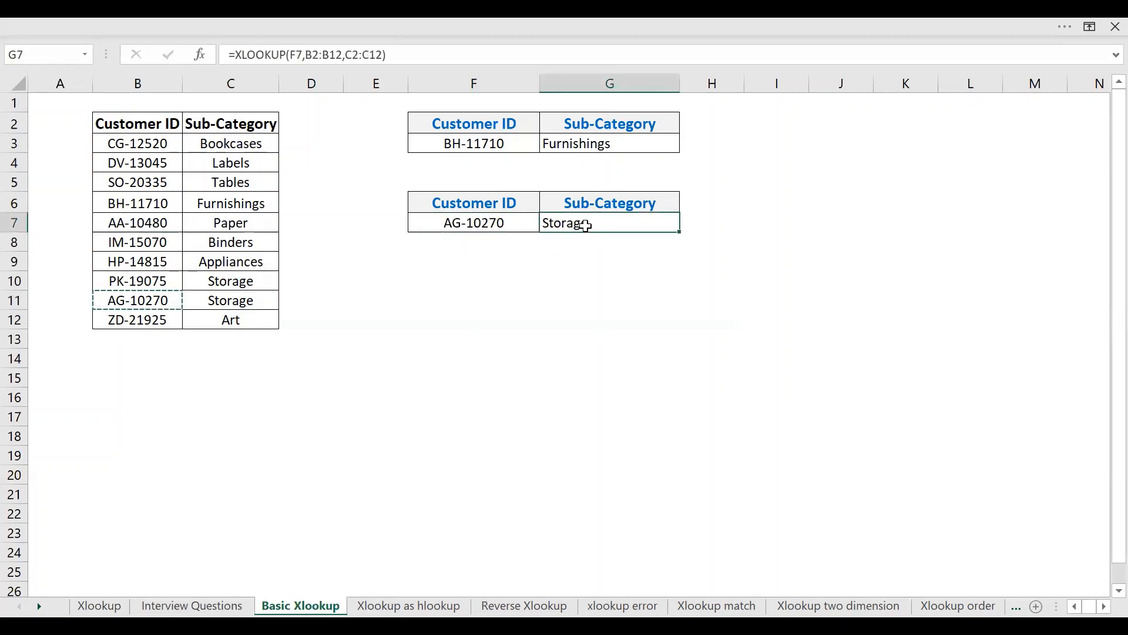
left_click_drag(388, 55, 171, 57)
key("Escape")
double_click(479, 289)
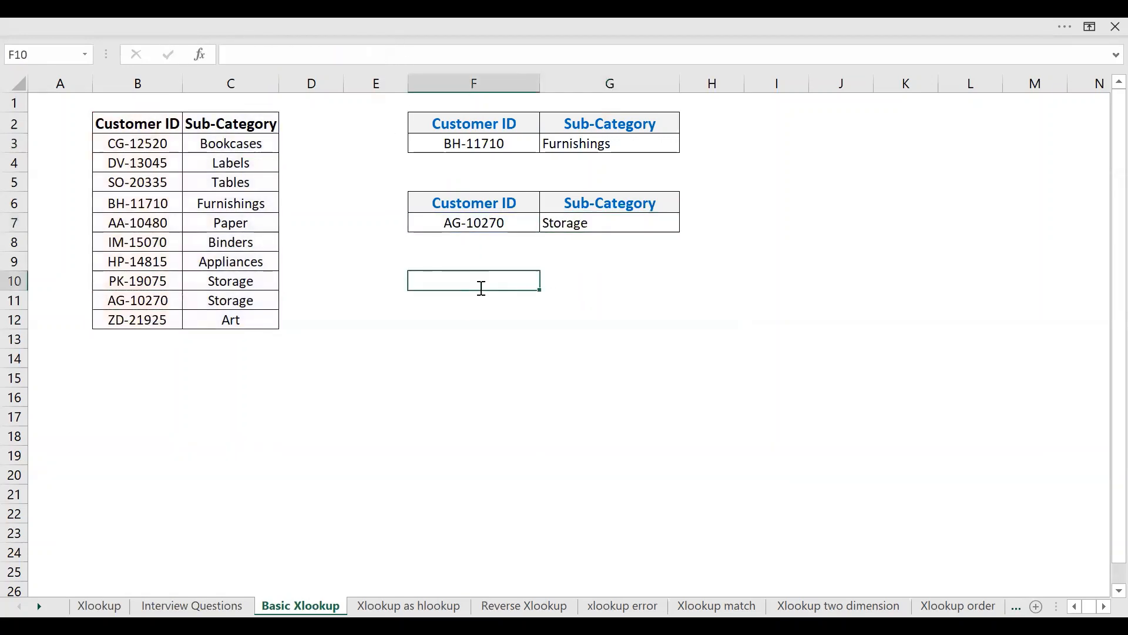
key("ctrl+v")
key("Return")
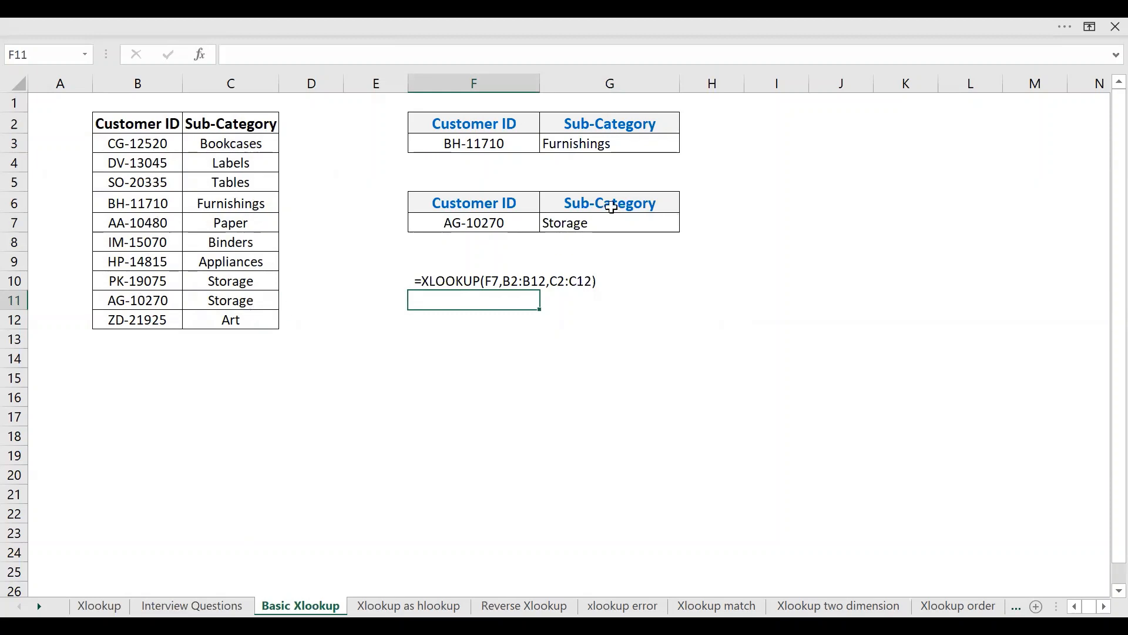
- Clear G7 and re-enter the XLOOKUP with F7 as lookup value, B3:B12 as lookup array and C3:C12 as return array
left_click(599, 224)
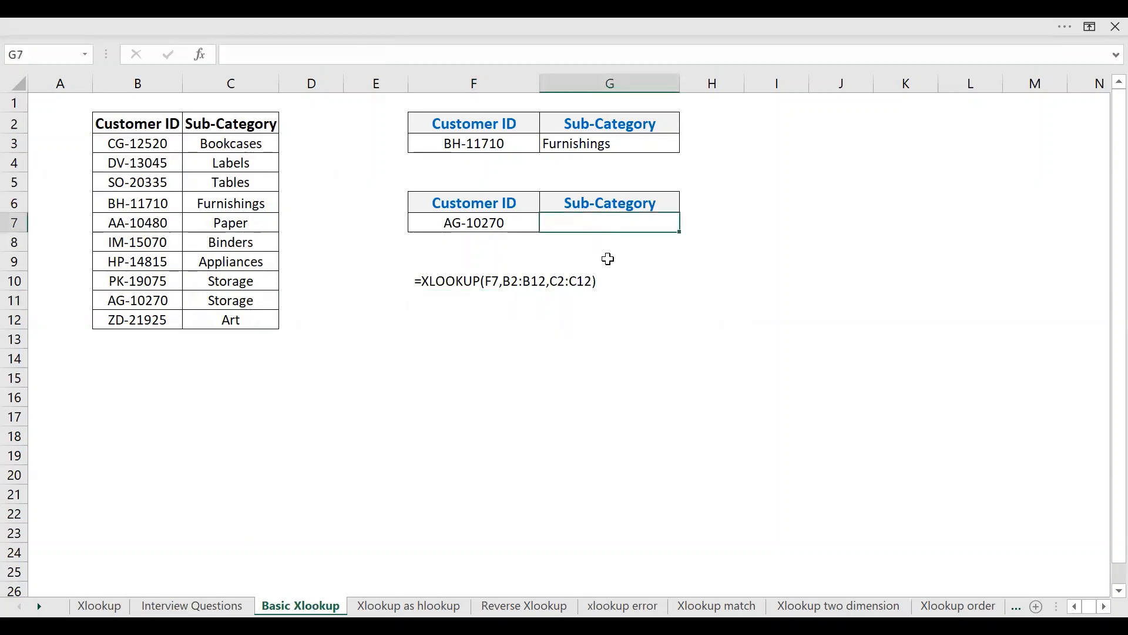
type("=XLOOKUP(")
key("Left")
type(",")
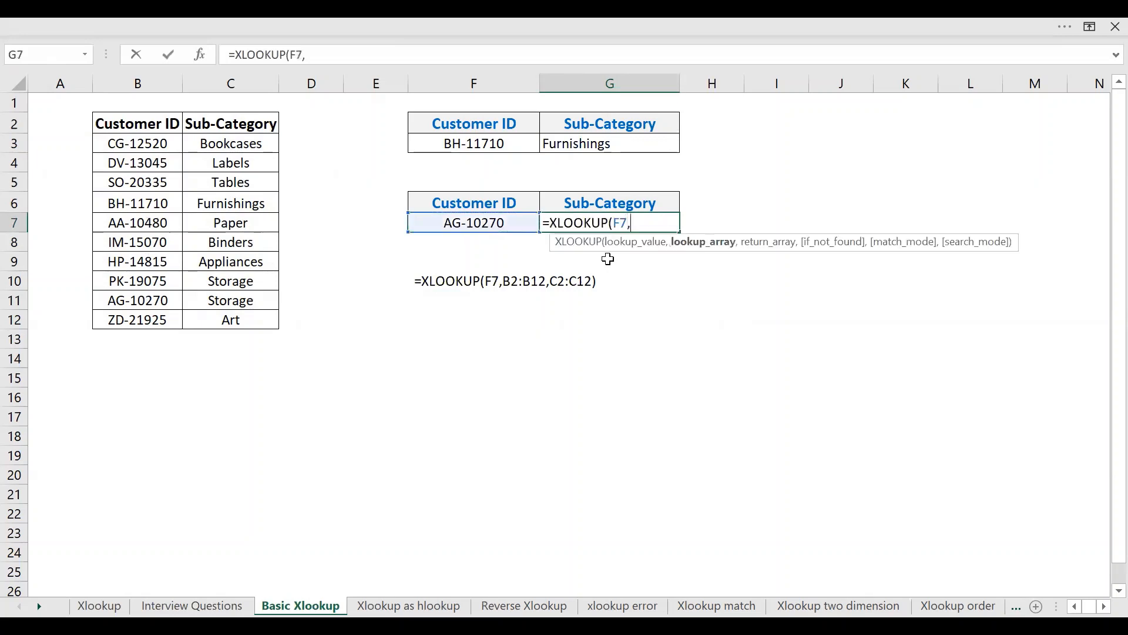
left_click(132, 153)
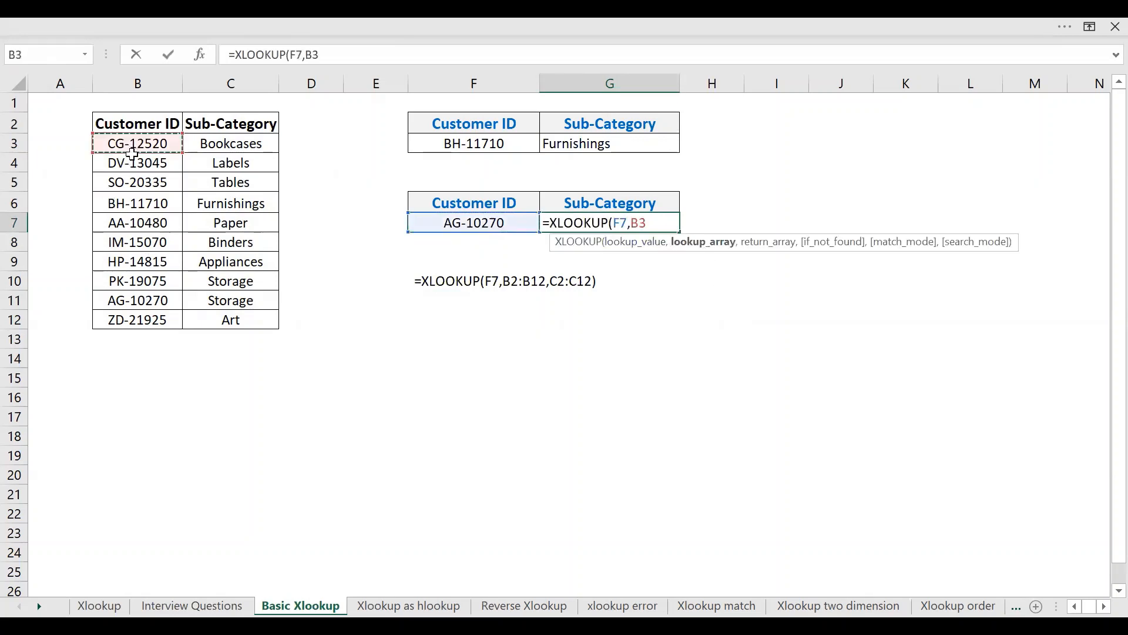
left_click(130, 318, "shift")
type(",")
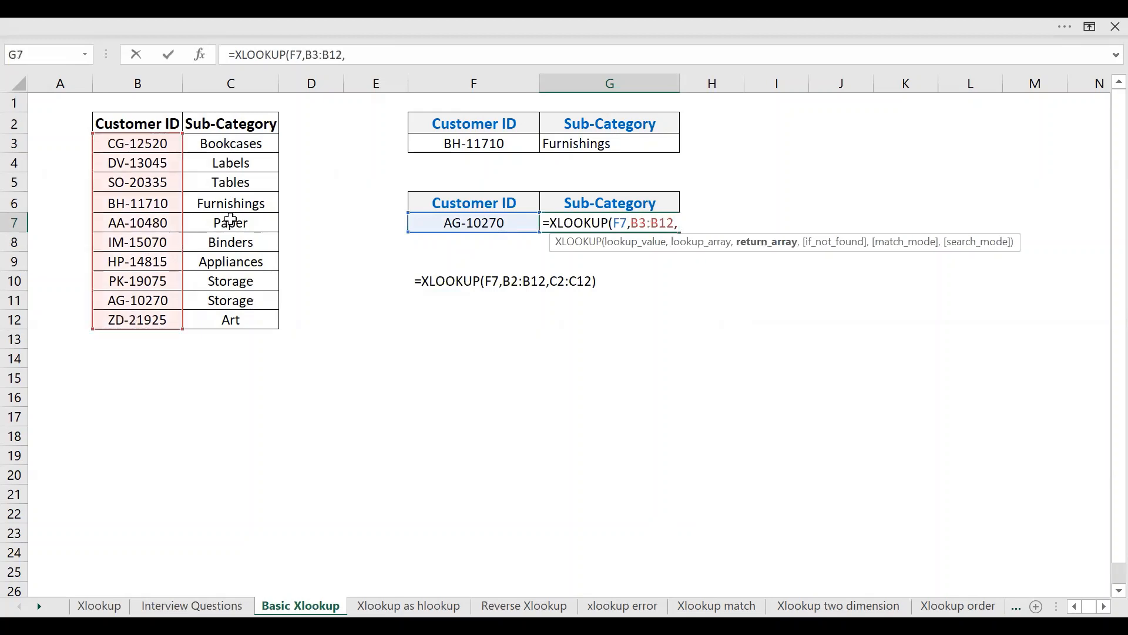
left_click(254, 147)
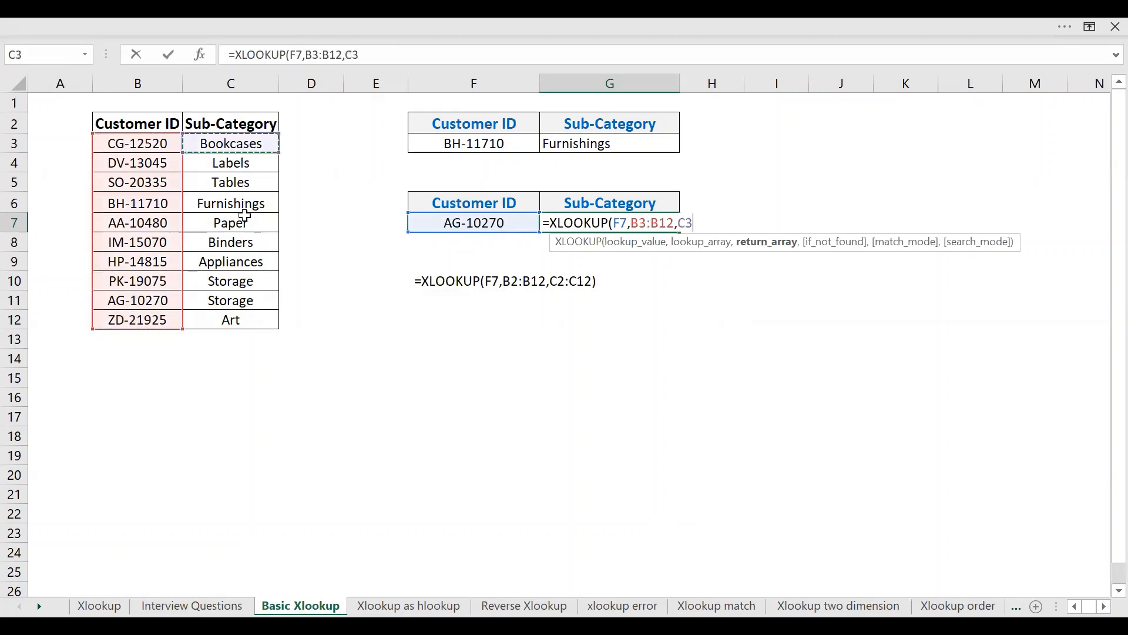
key("ctrl+shift+Down")
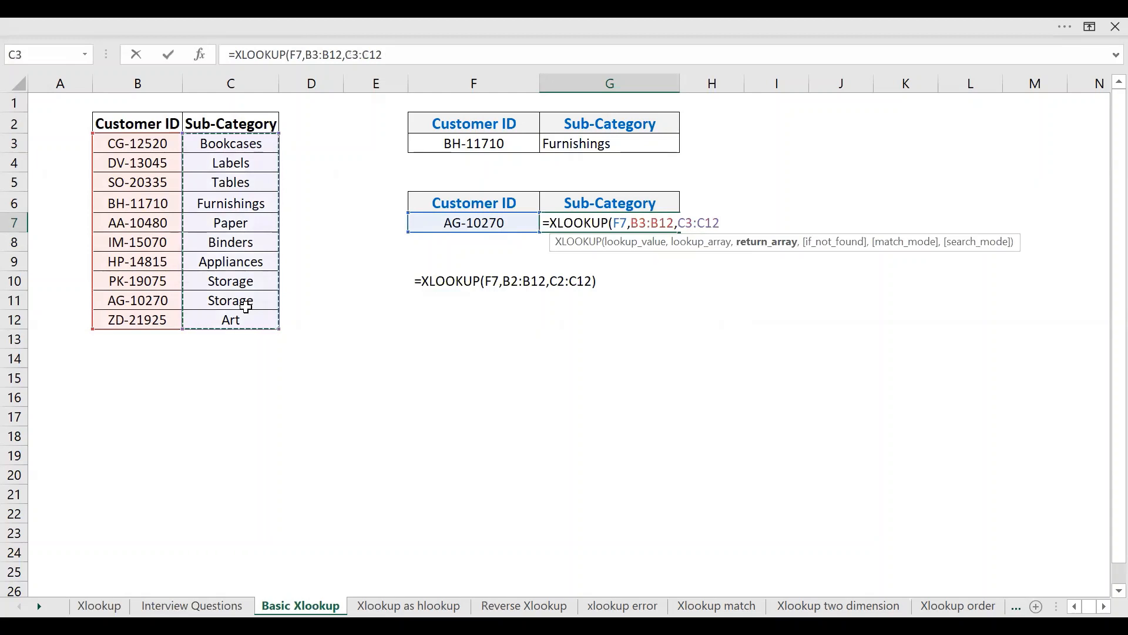
key("Return")
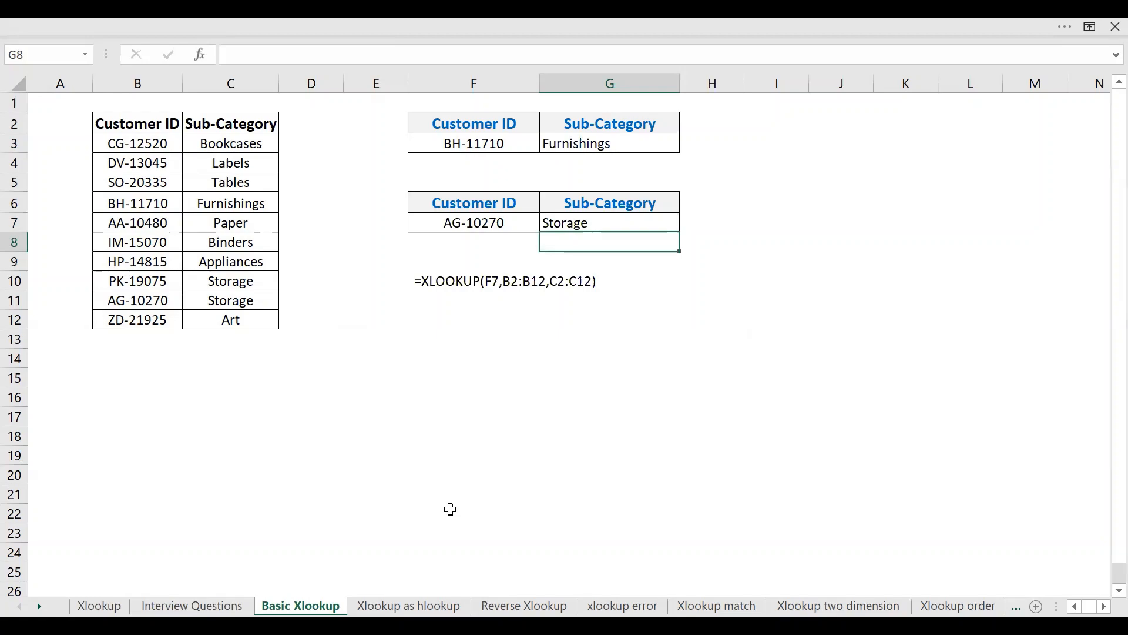
- Switch to the Xlookup as hlookup sheet and examine the Product ID lookup table against the Product ID column in the source data
key("ctrl+Page_Down")
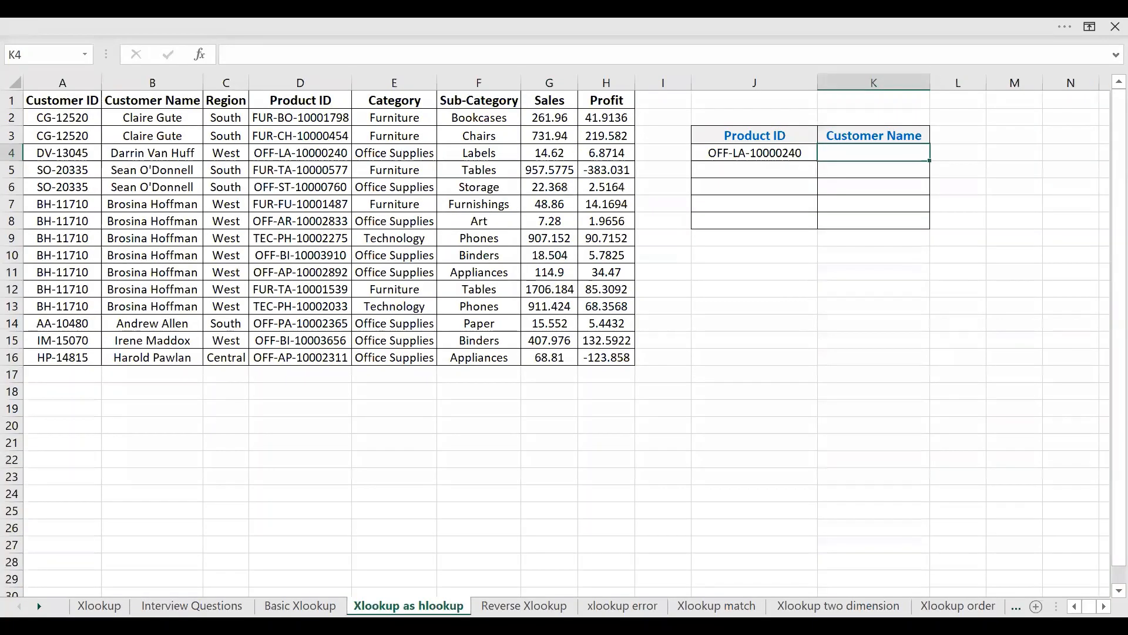
left_click(518, 431)
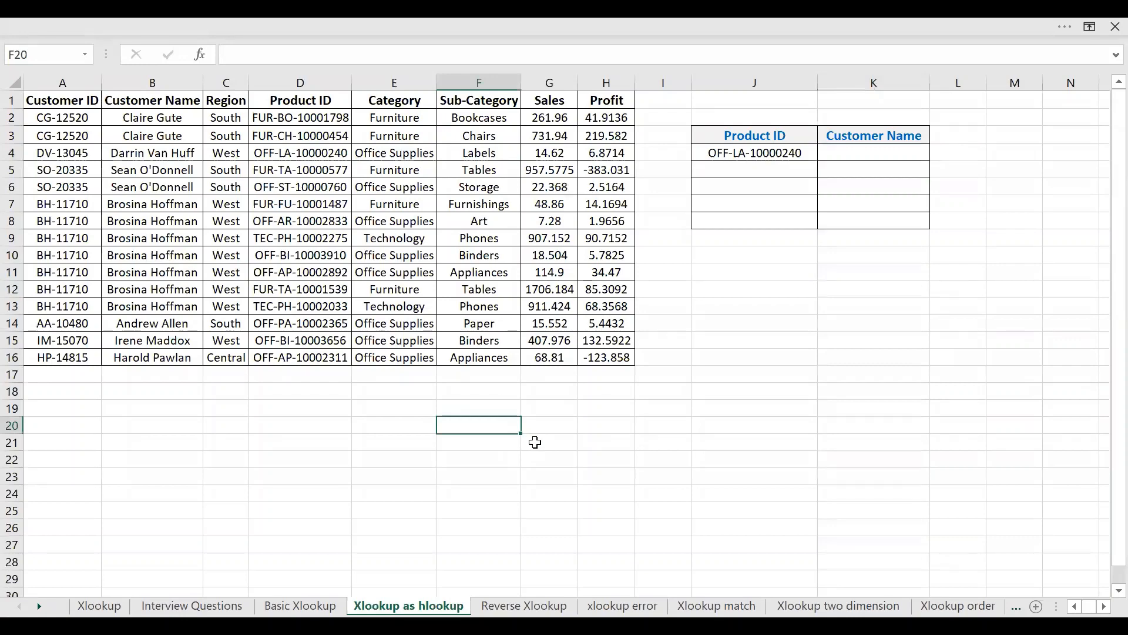
scroll(535, 443, "up", 1, "ctrl")
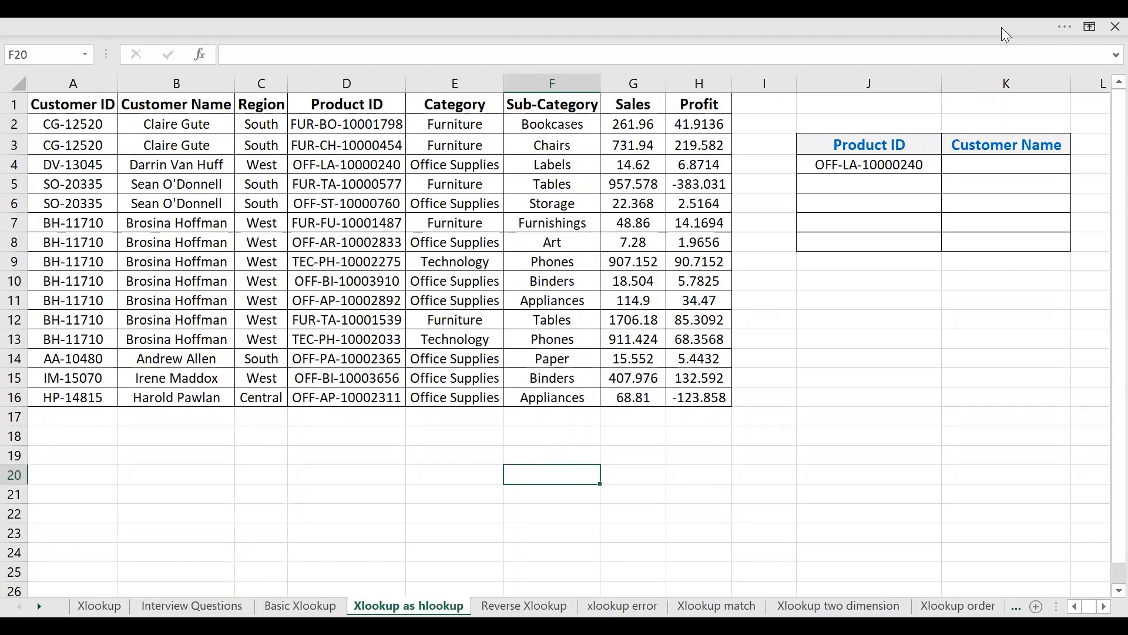
left_click(976, 152)
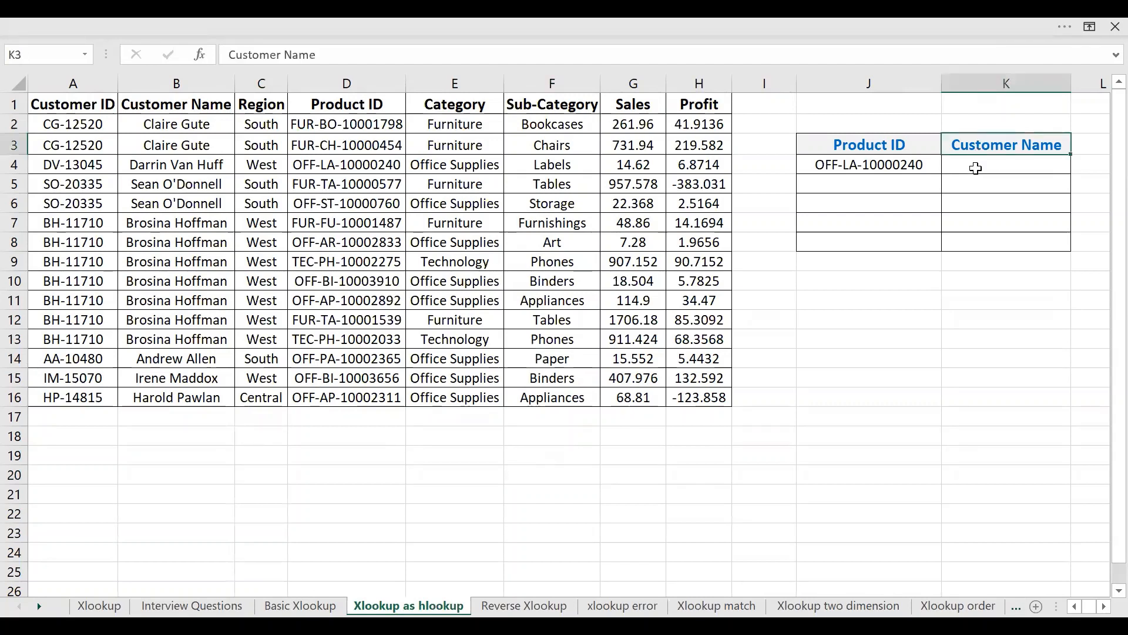
left_click(928, 172)
left_click(993, 169)
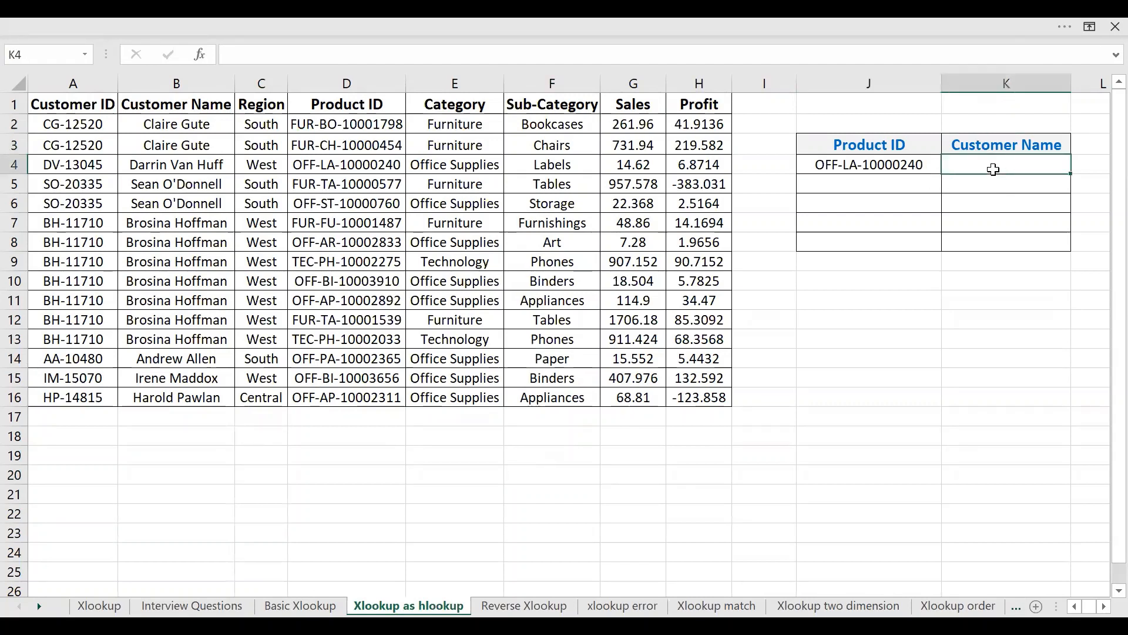
left_click(895, 171)
left_click(349, 160)
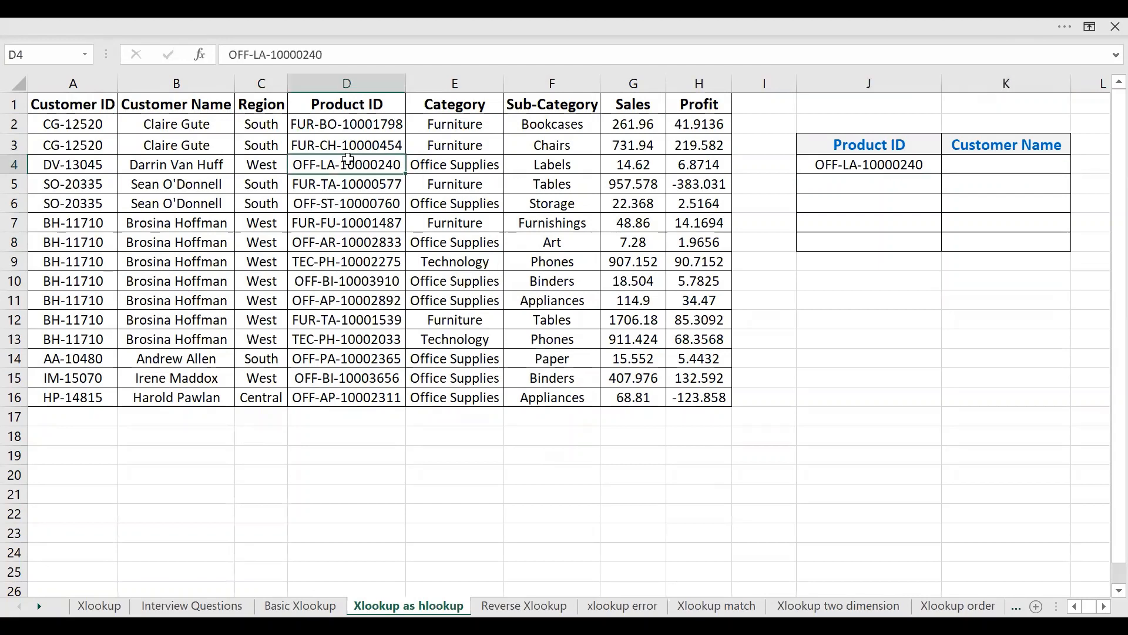
left_click(970, 173)
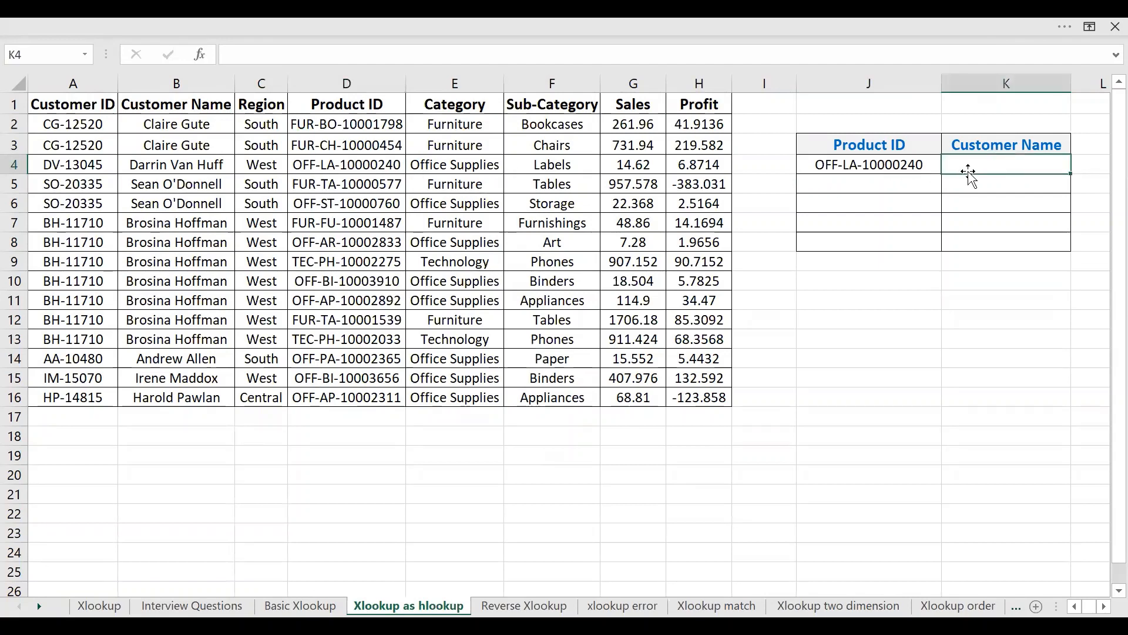
type("=HLOOKUP(")
left_click(209, 110)
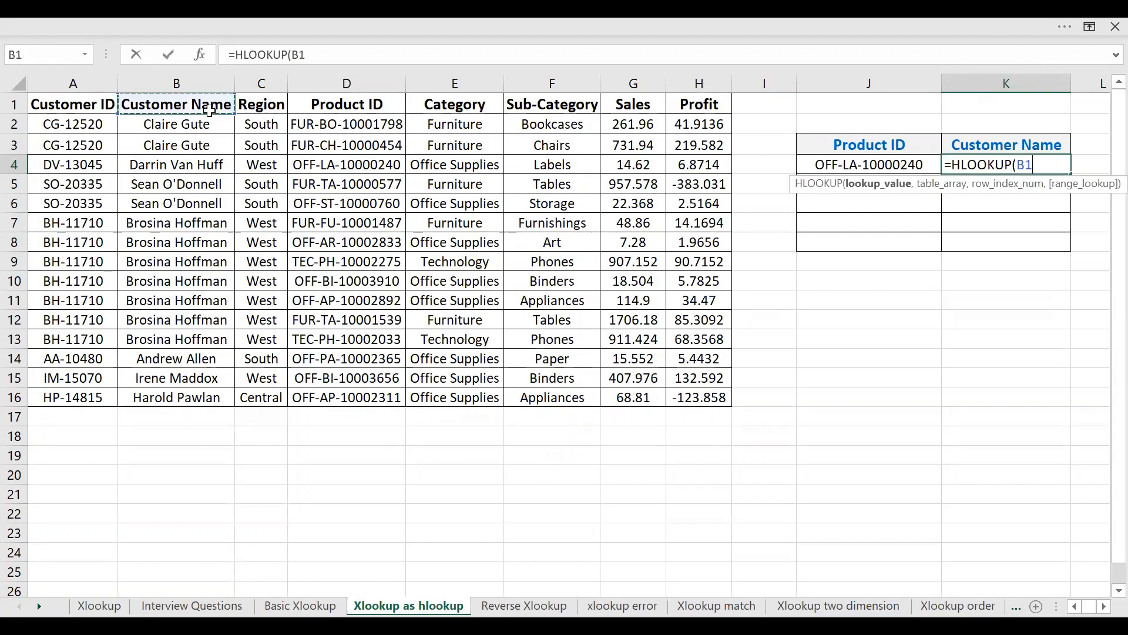
left_click(209, 275, "shift")
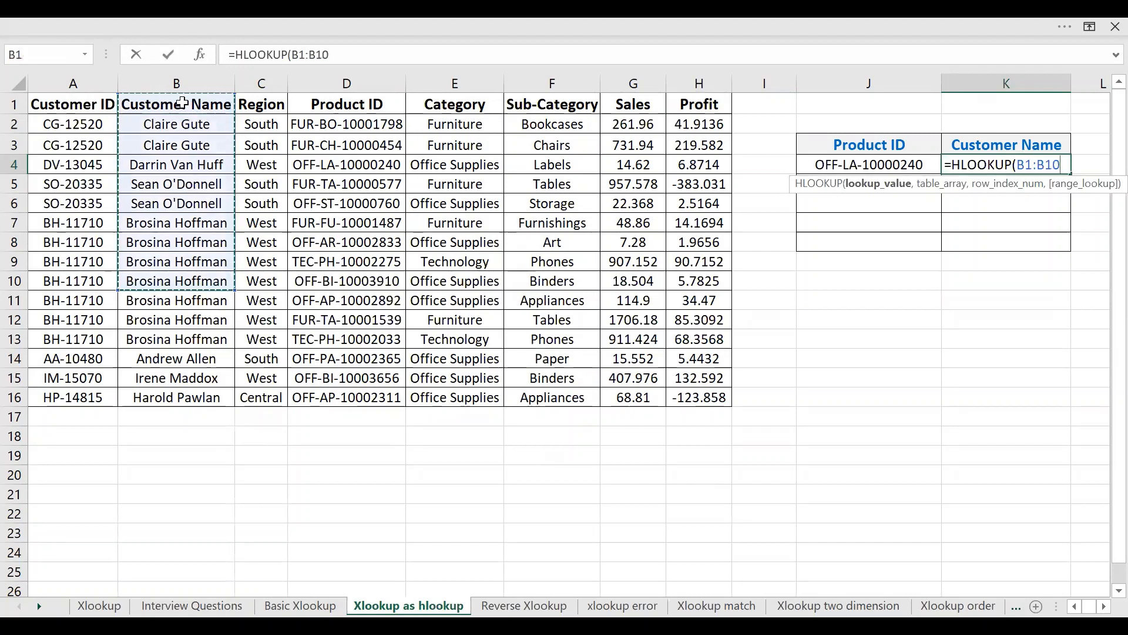
key("Escape")
- Enter an XLOOKUP in K4 with K3 as lookup value, A1:H1 as lookup array and A4:H4 as return array
type("=")
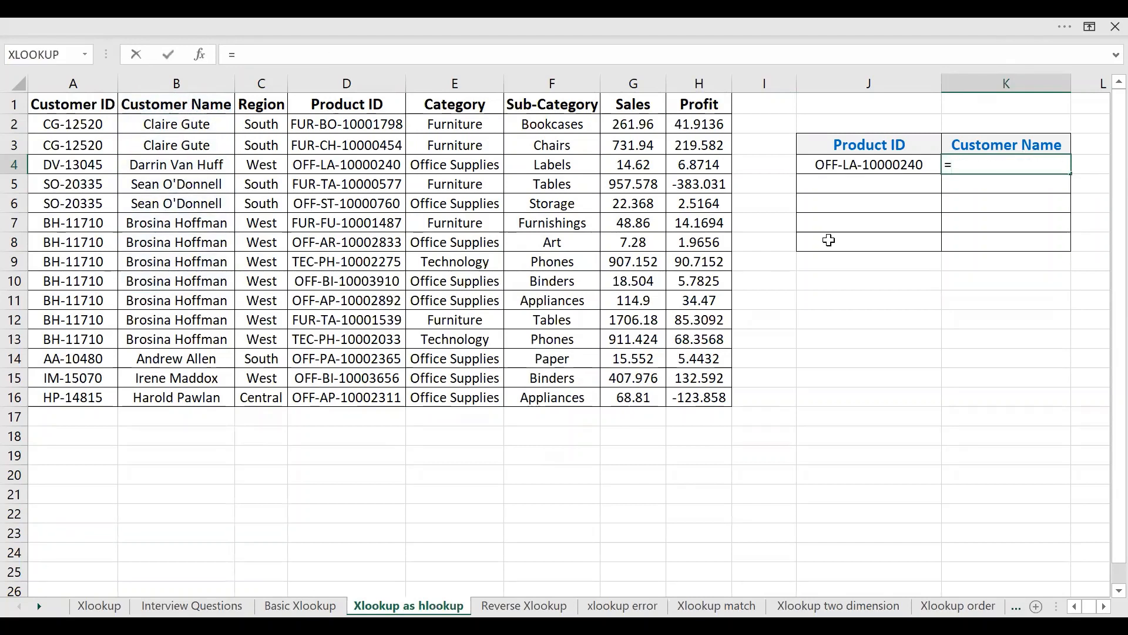
type("XLOOKUP(")
key("Up")
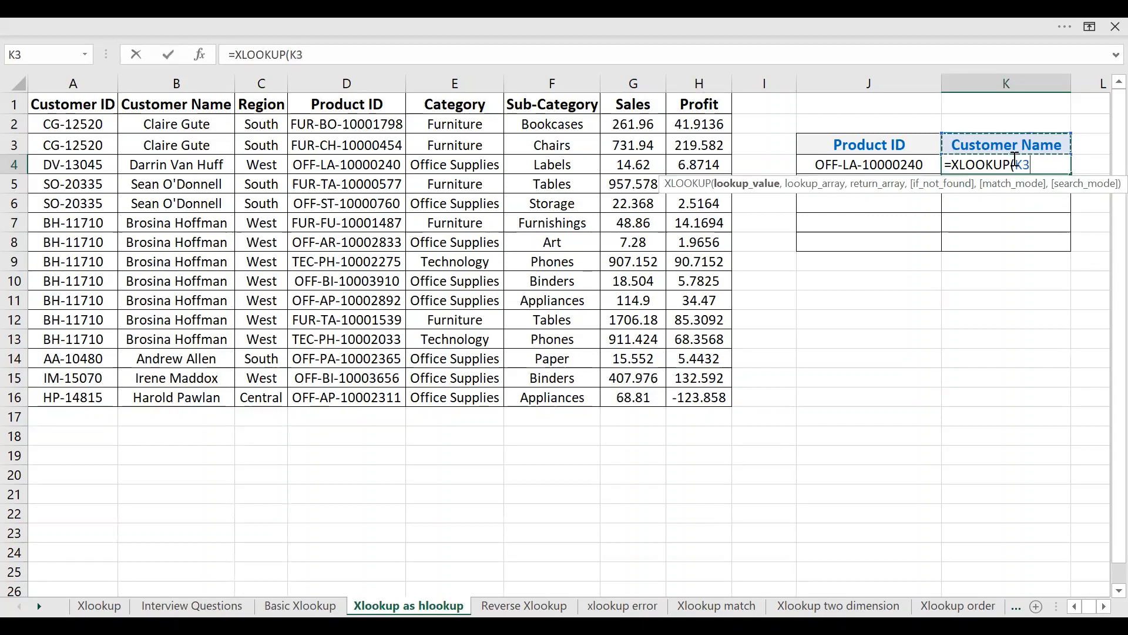
type(",")
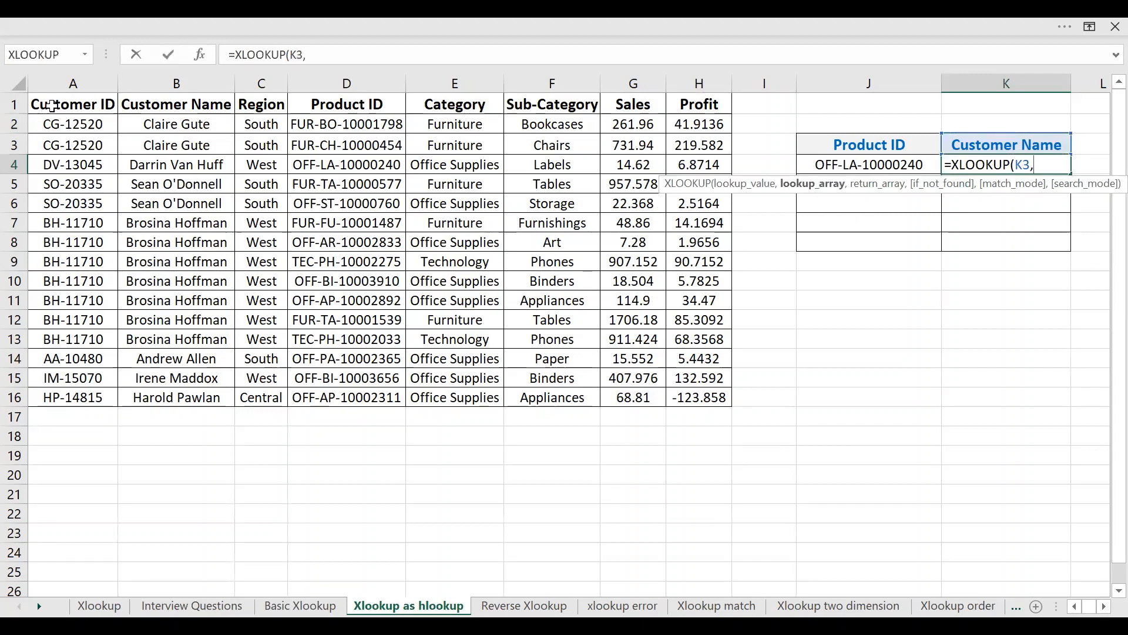
left_click(51, 106)
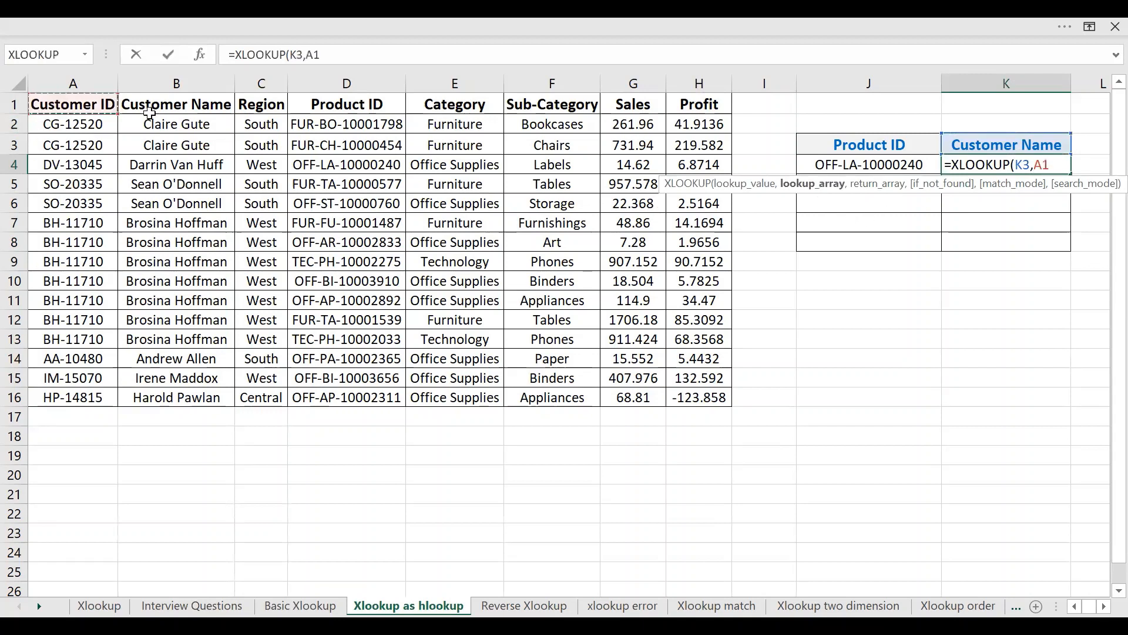
left_click(677, 101, "shift")
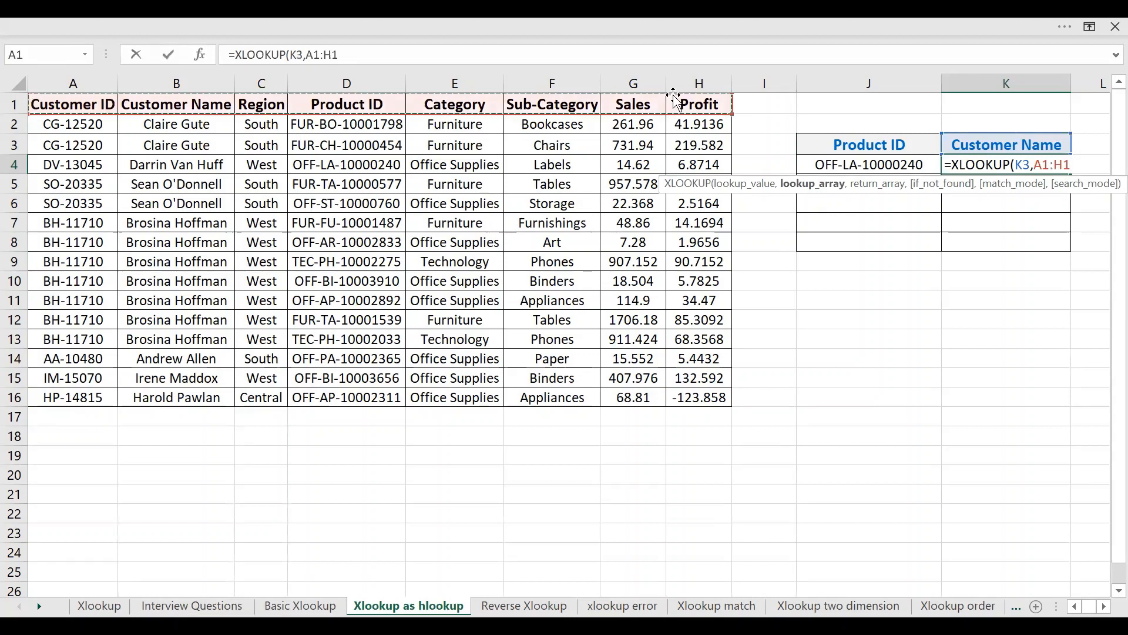
type(",")
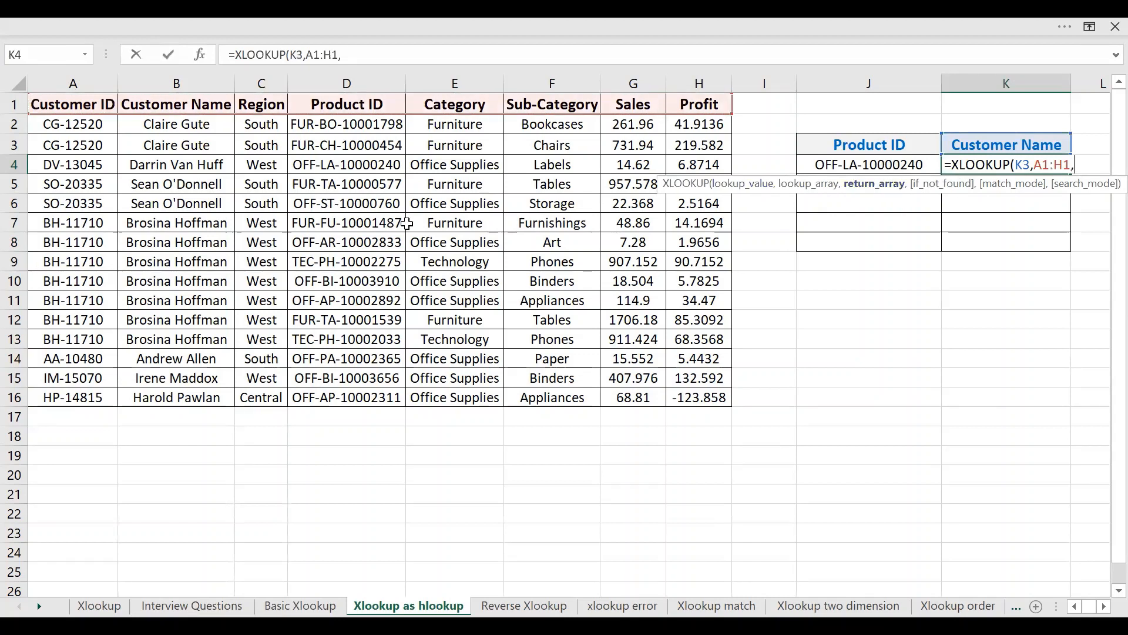
left_click(65, 147)
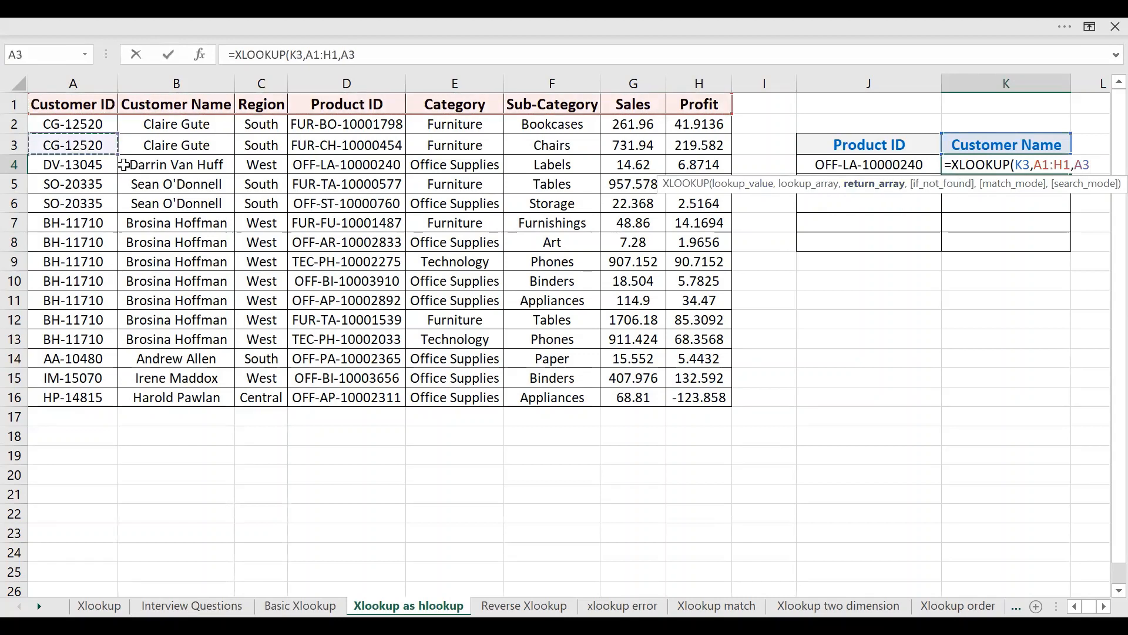
left_click(97, 166)
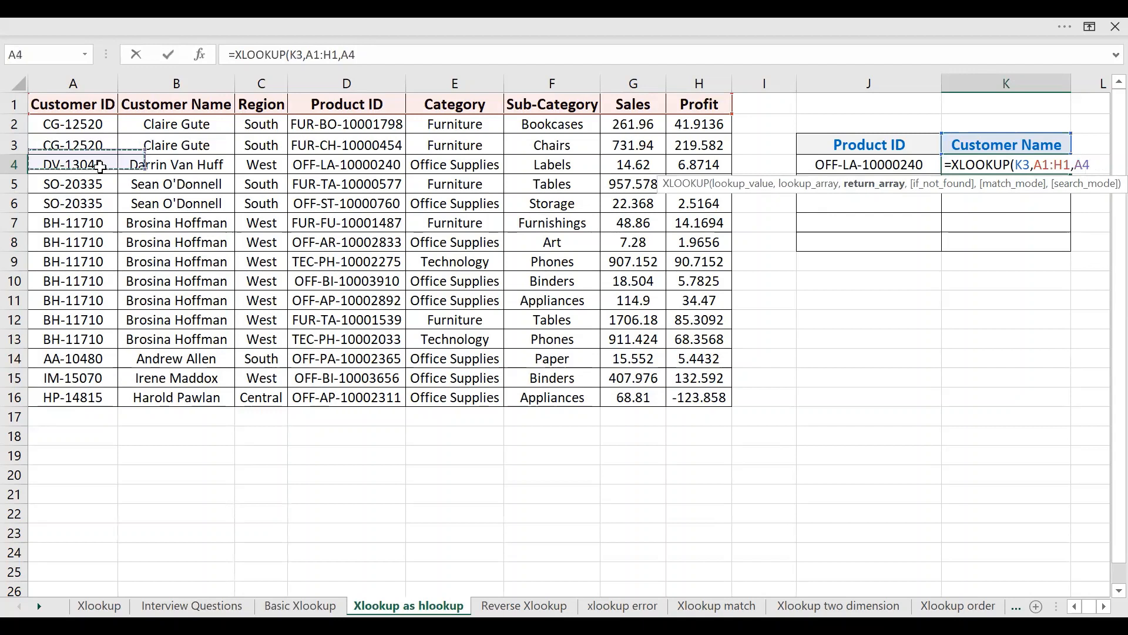
left_click(696, 166, "shift")
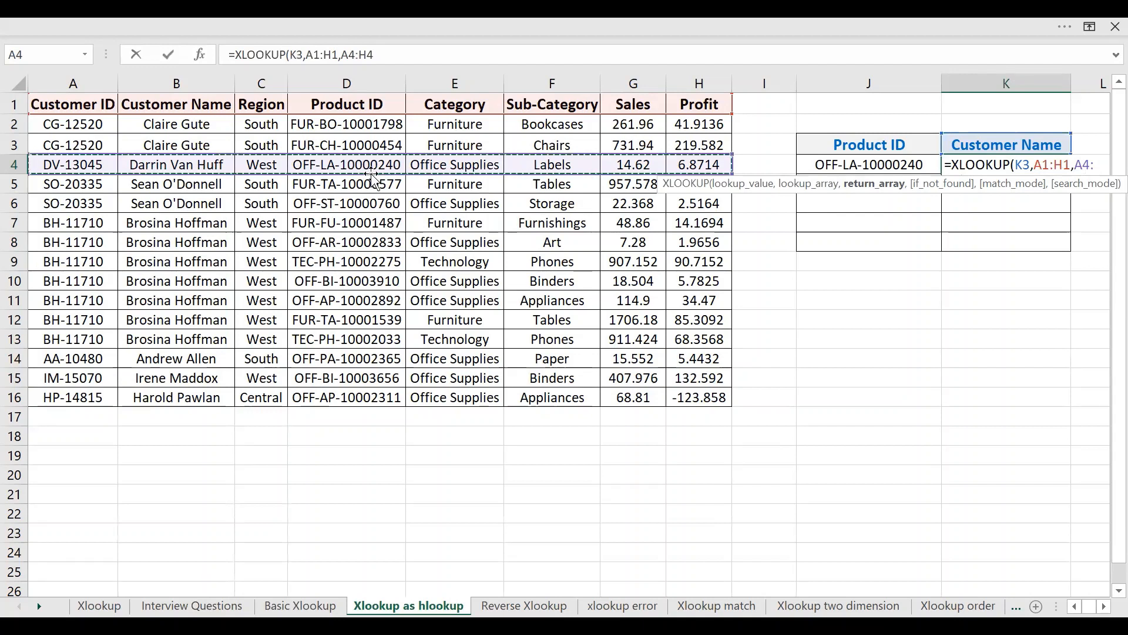
key("Return")
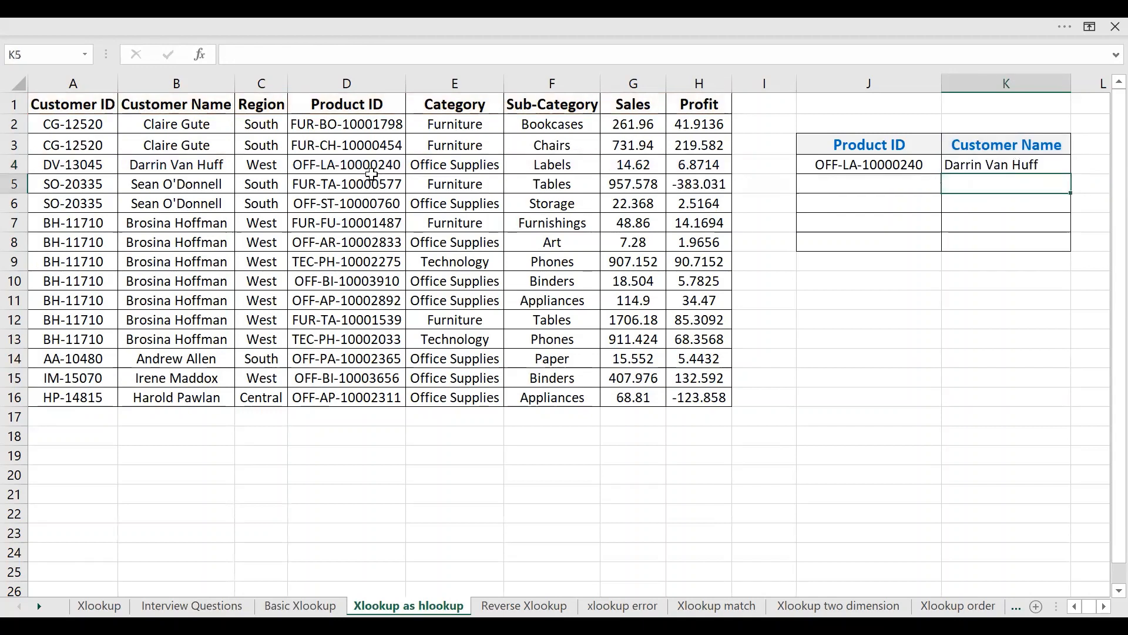
- Replace the K3 header with a copy of Sub-Category from the source data and check K4's result against row 4
left_click(861, 165)
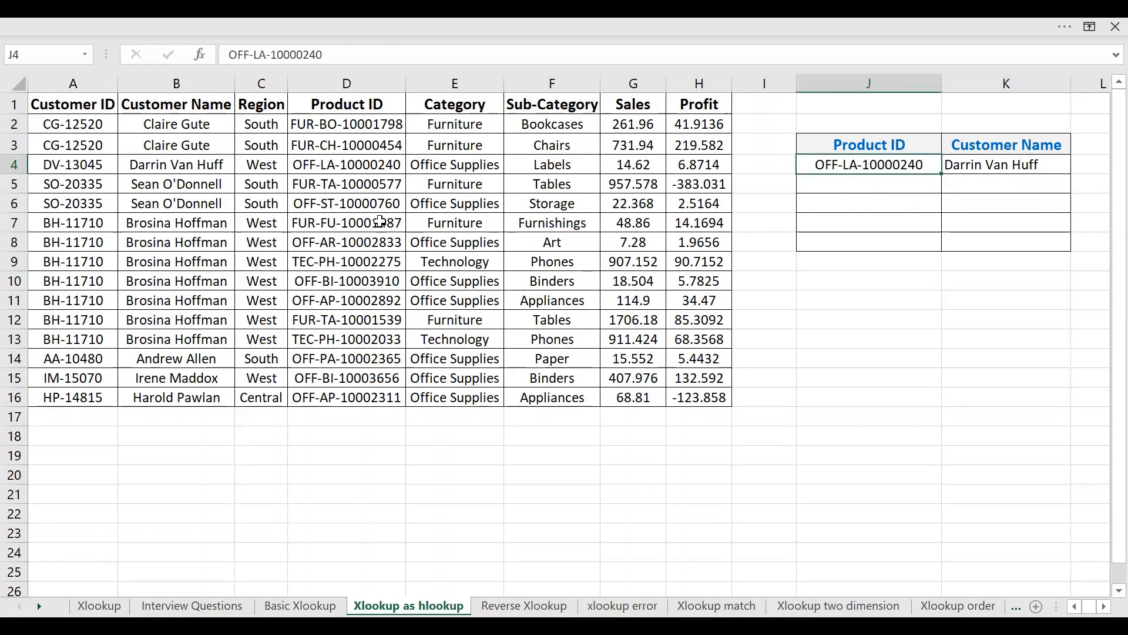
left_click(976, 164)
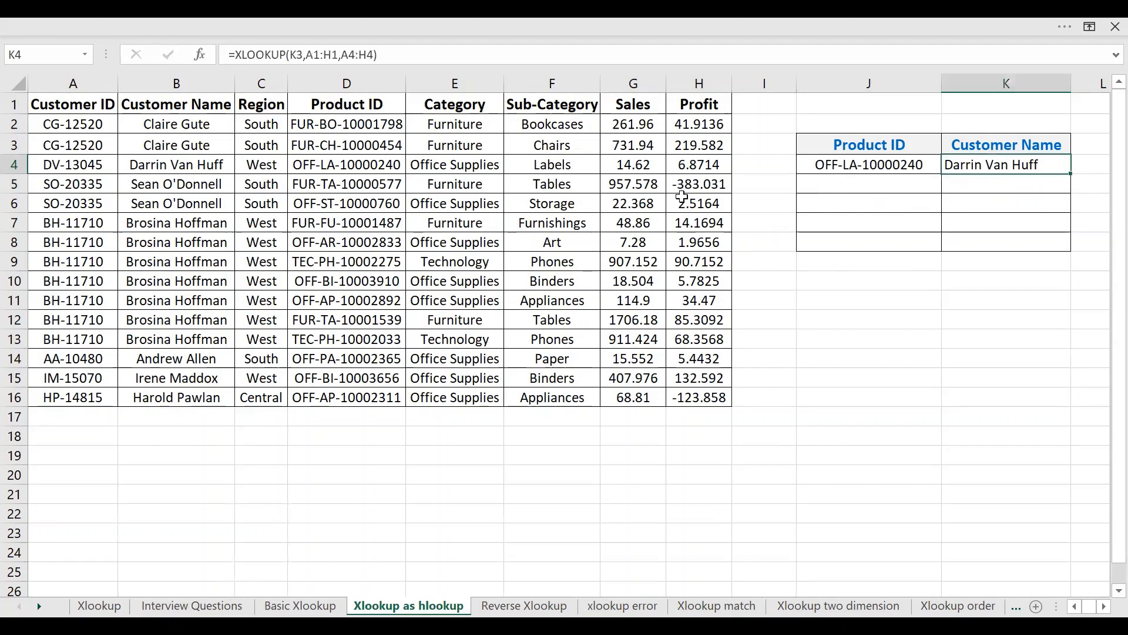
left_click(566, 101)
key("ctrl+c")
left_click(994, 150)
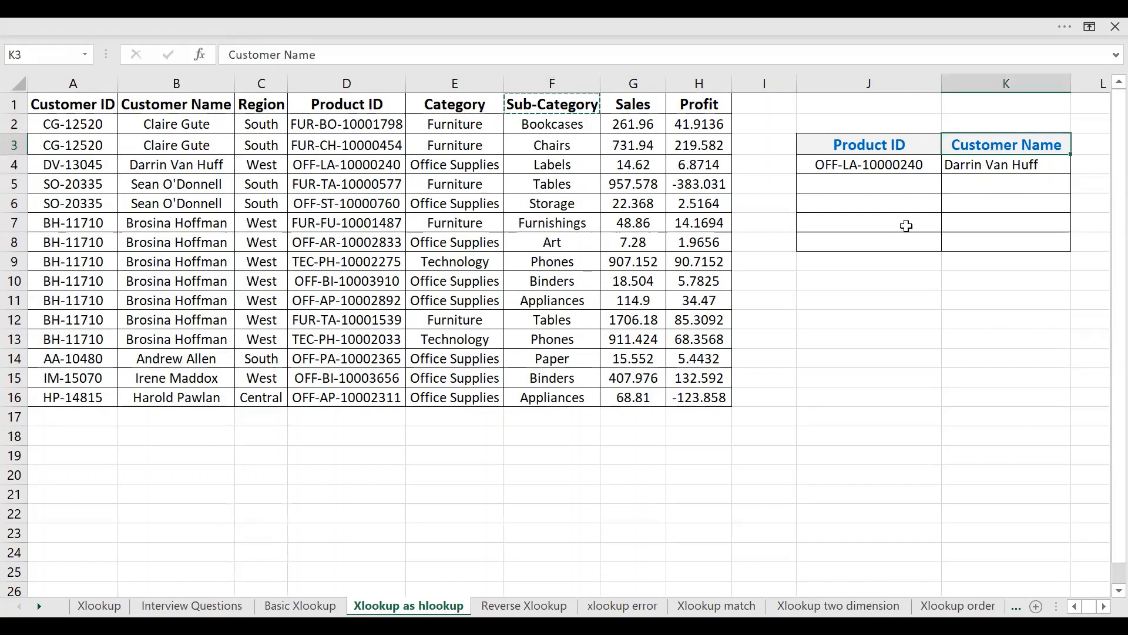
key("ctrl+v")
left_click(1003, 164)
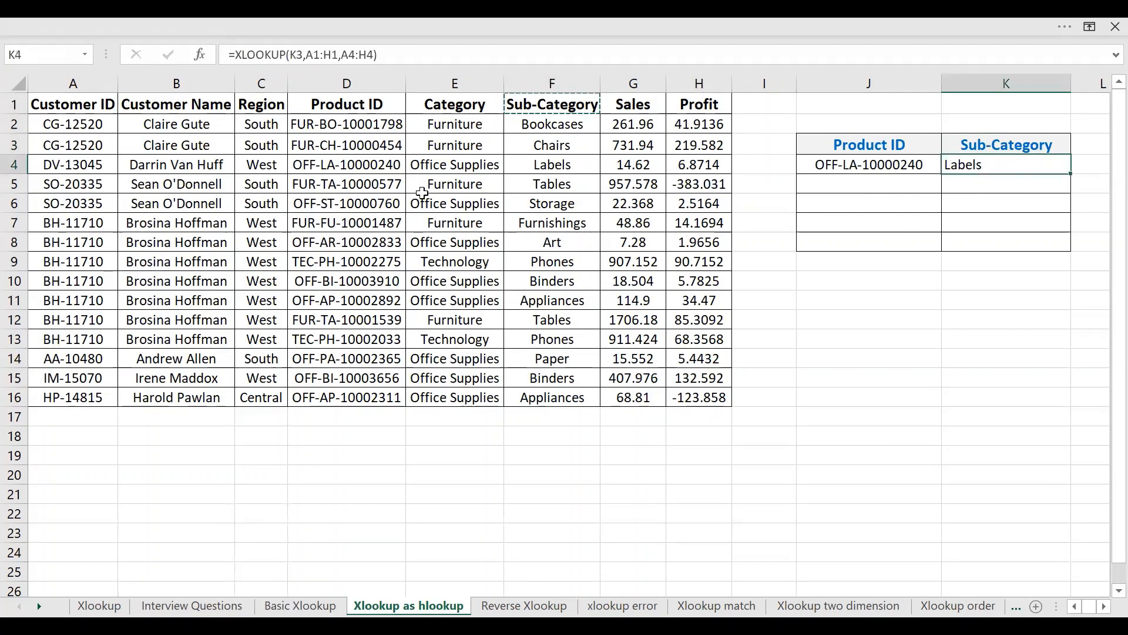
left_click_drag(389, 168, 555, 169)
left_click(555, 169)
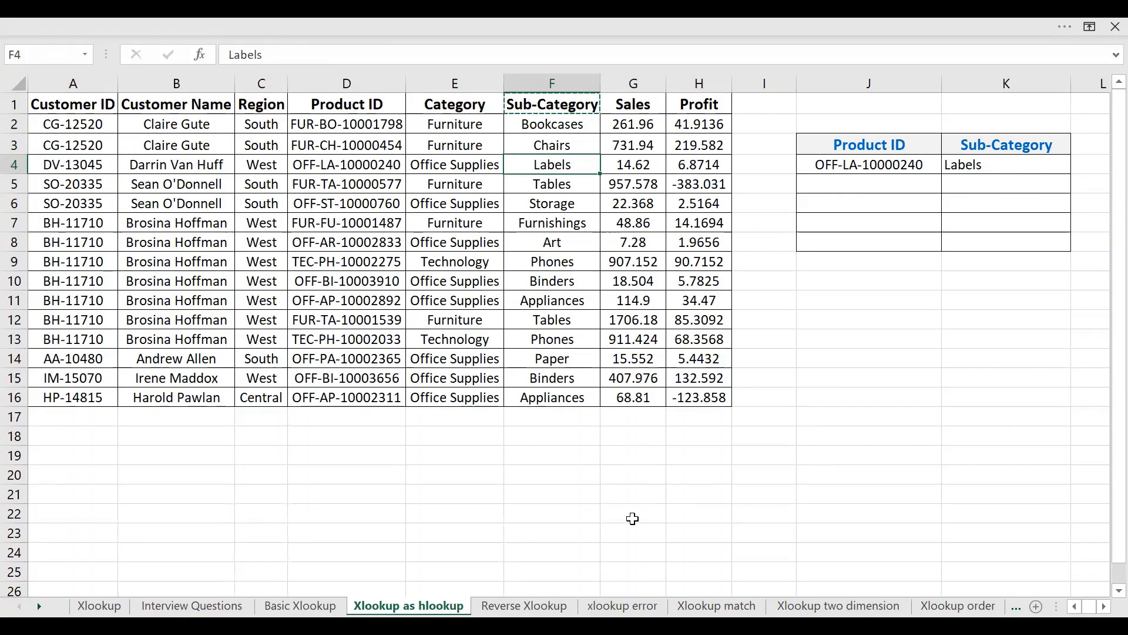
- Switch to the Reverse Xlookup sheet and delete the empty column J before the Product ID lookup table
left_click(524, 606)
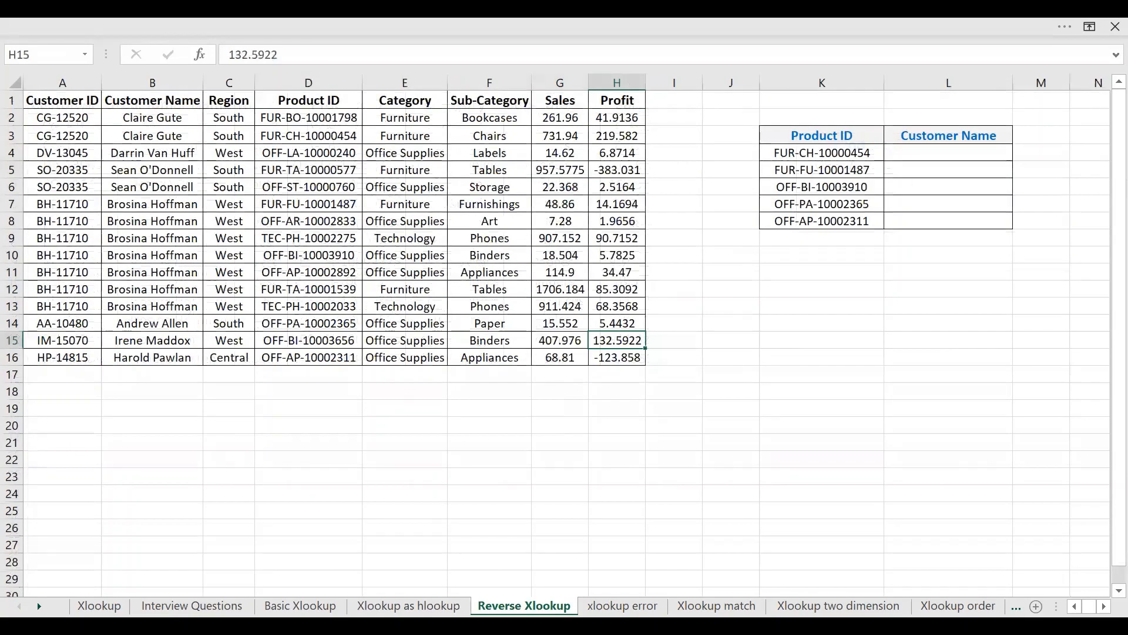
scroll(469, 459, "up", 2)
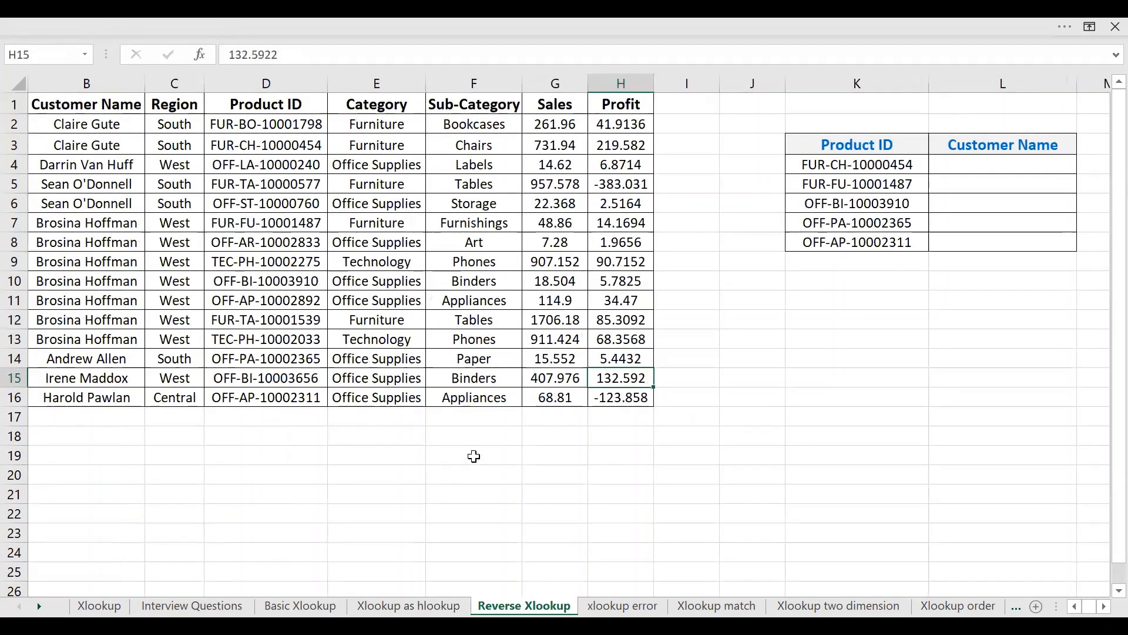
left_click(746, 78)
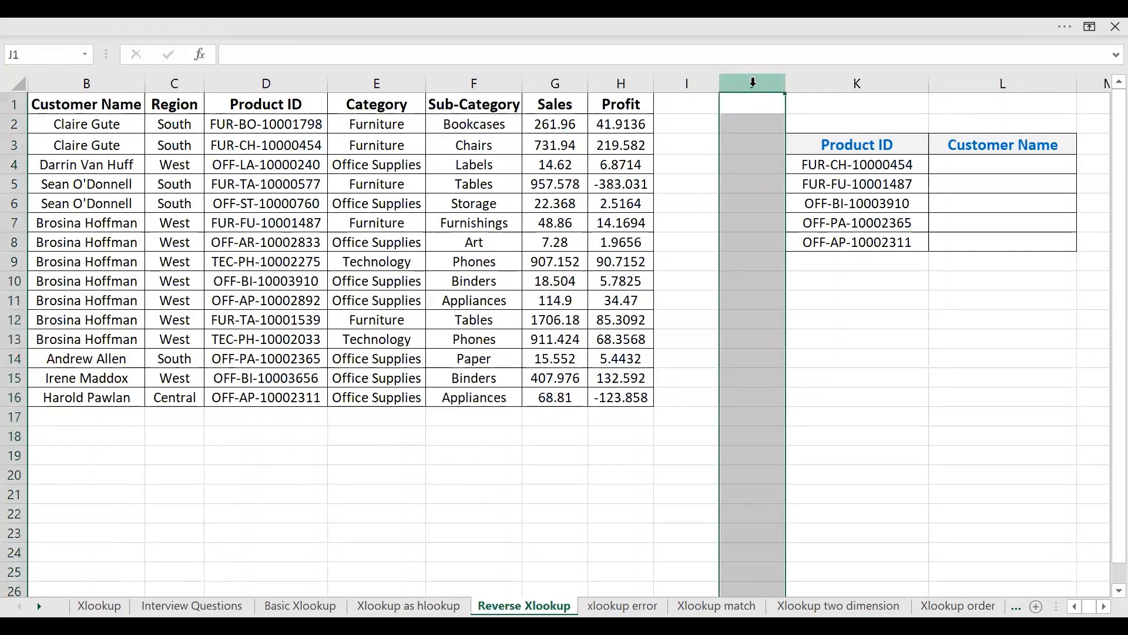
key("ctrl+minus")
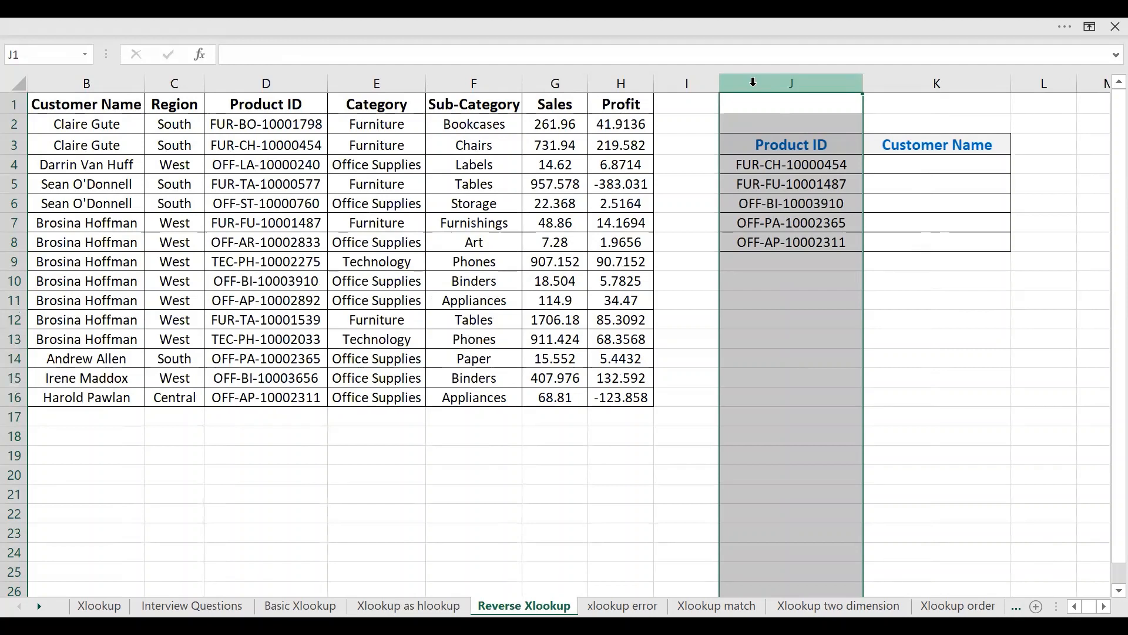
- Enter an XLOOKUP in K4 with J4 as lookup value, column D:D as lookup array and column B:B as return array
left_click(894, 158)
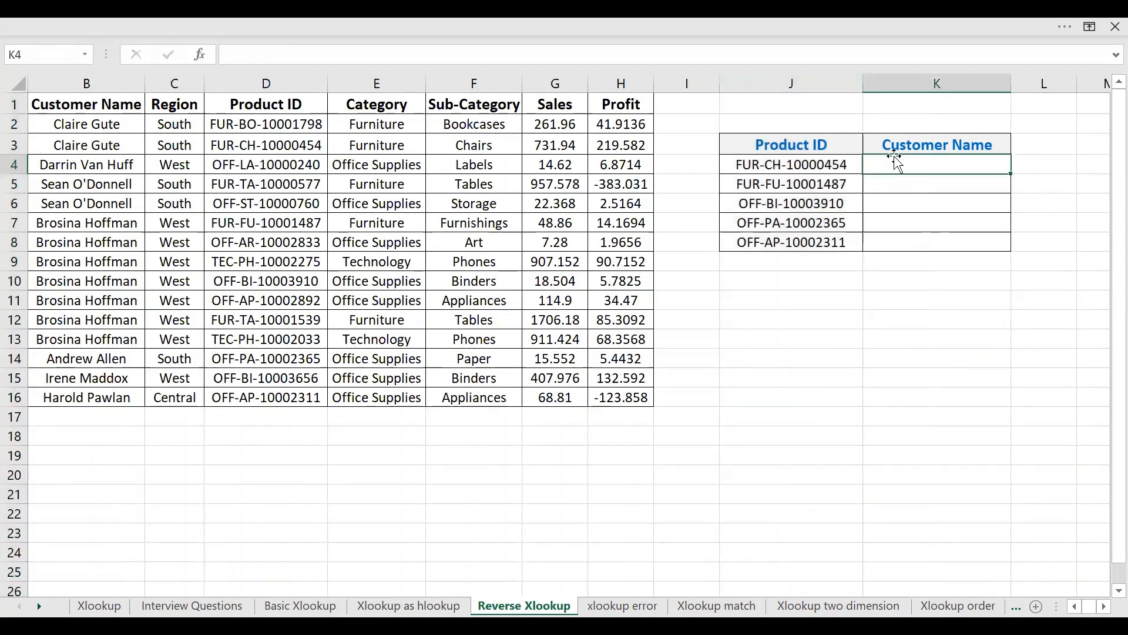
type("=")
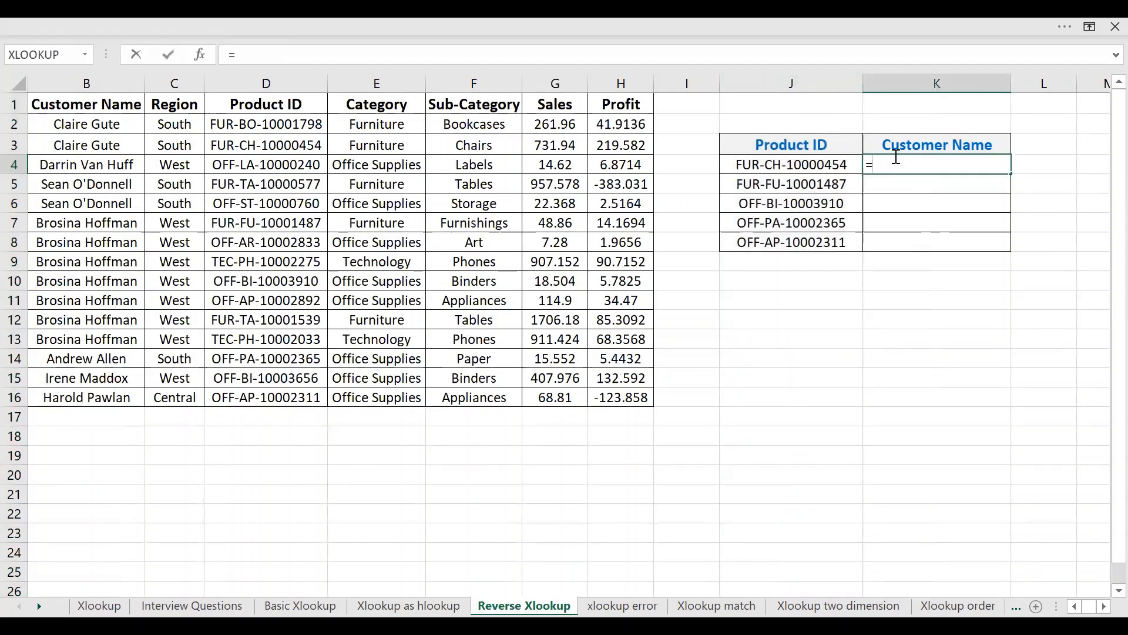
key("Escape")
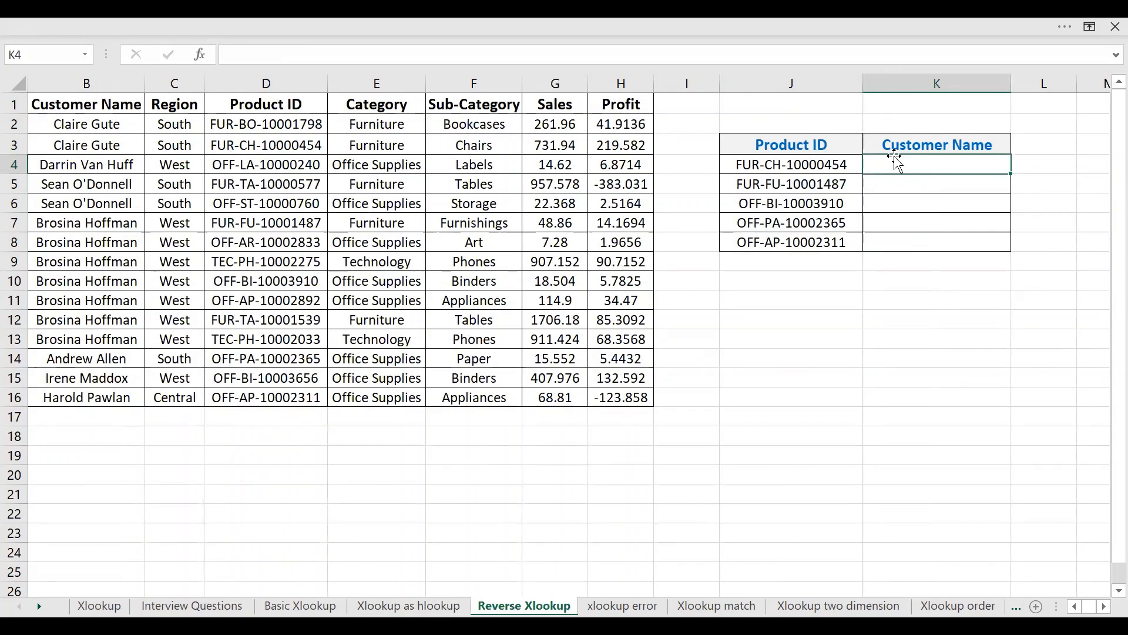
type("=x")
key("Down")
key("Tab")
key("Left")
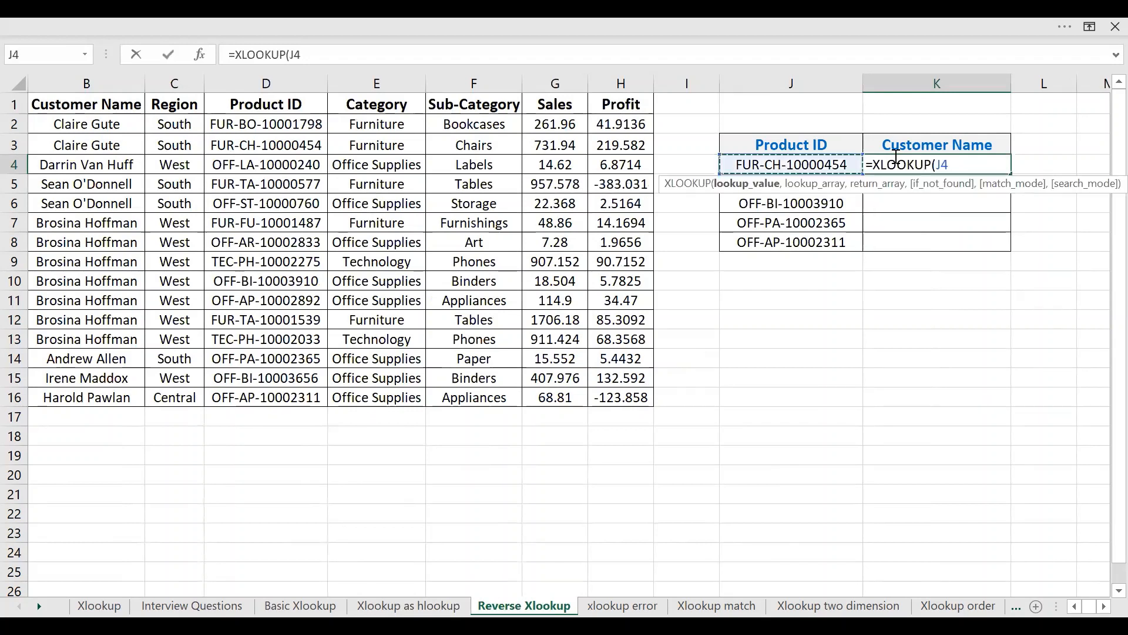
type(",")
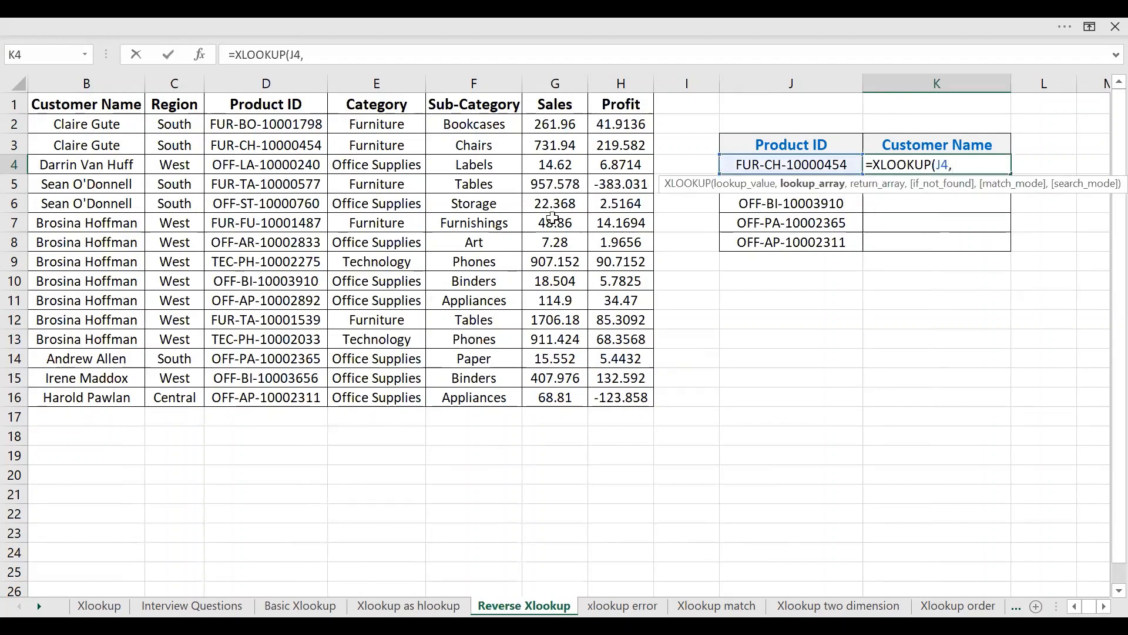
left_click(267, 84)
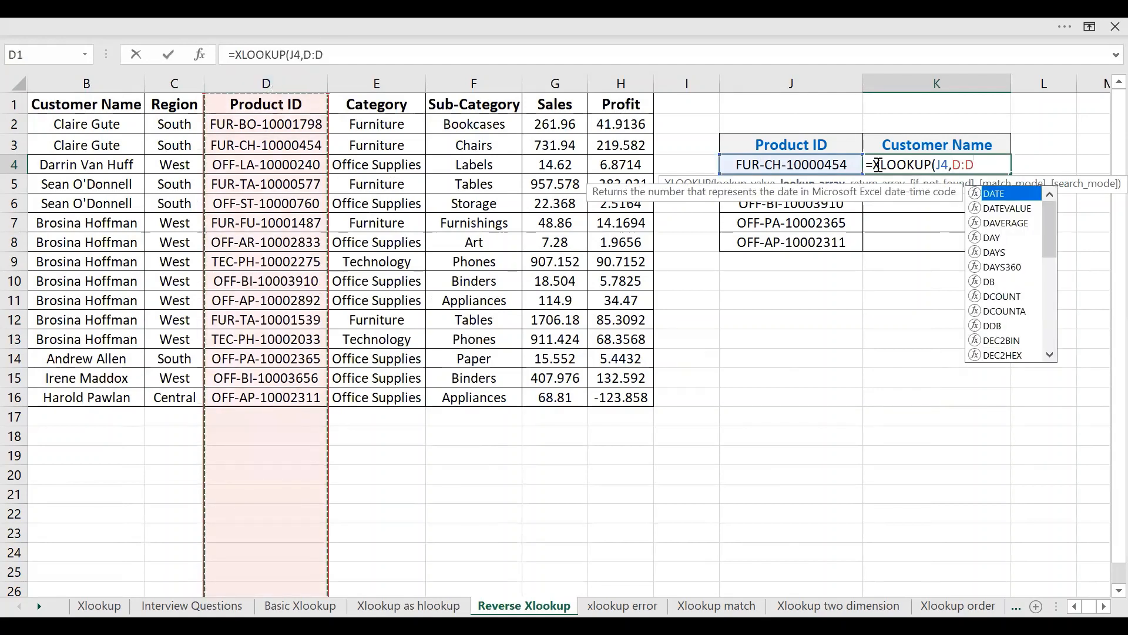
type(",")
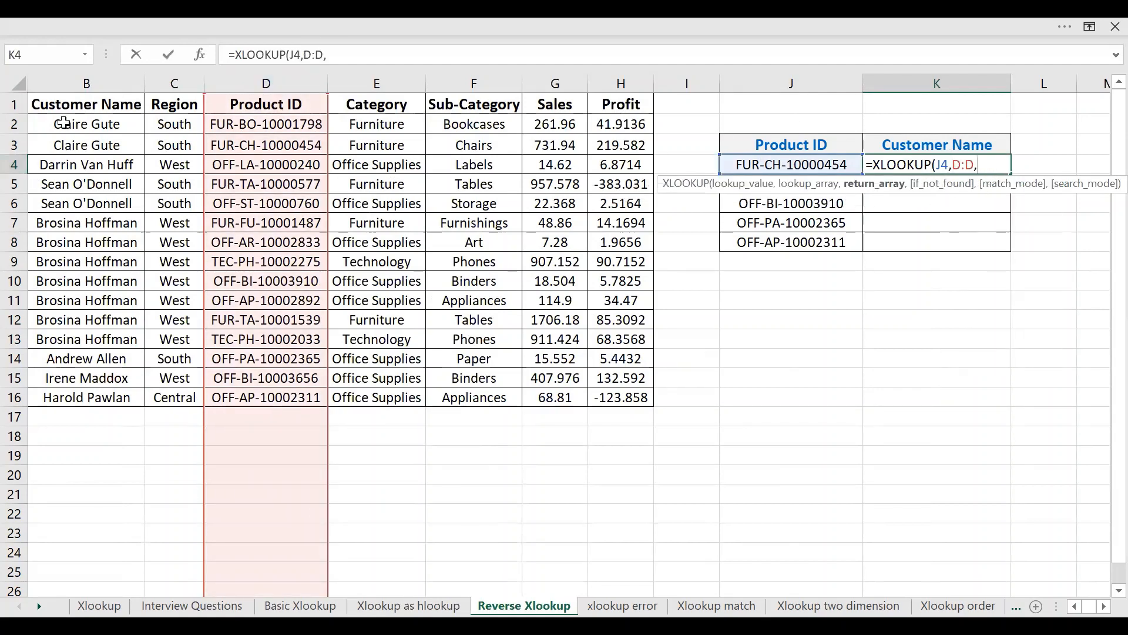
left_click(61, 84)
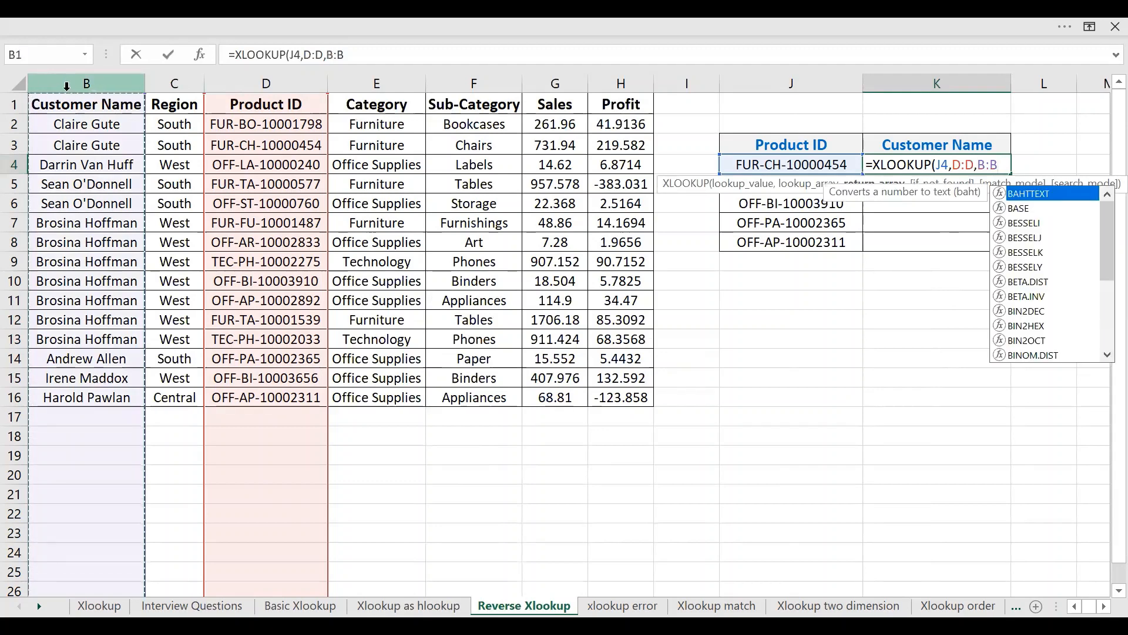
key("Return")
- Fill the K4 formula down through K8 and check the copied formulas
key("Up")
key("shift+Down")
key("shift+Down")
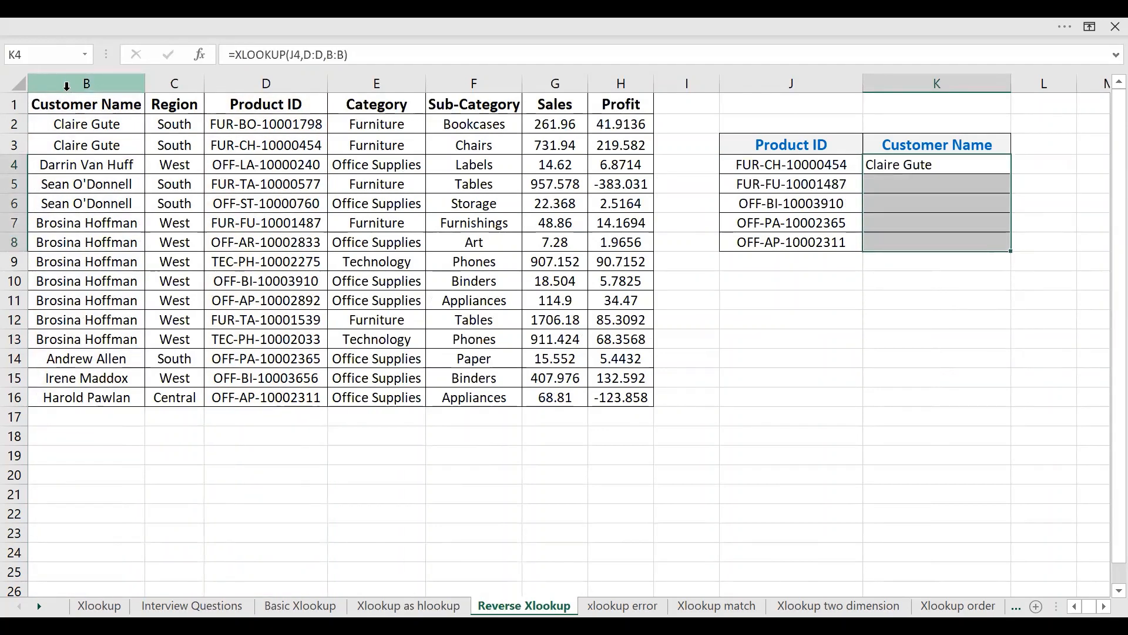
key("ctrl+d")
key("Down")
key("Up")
key("Down")
key("Down")
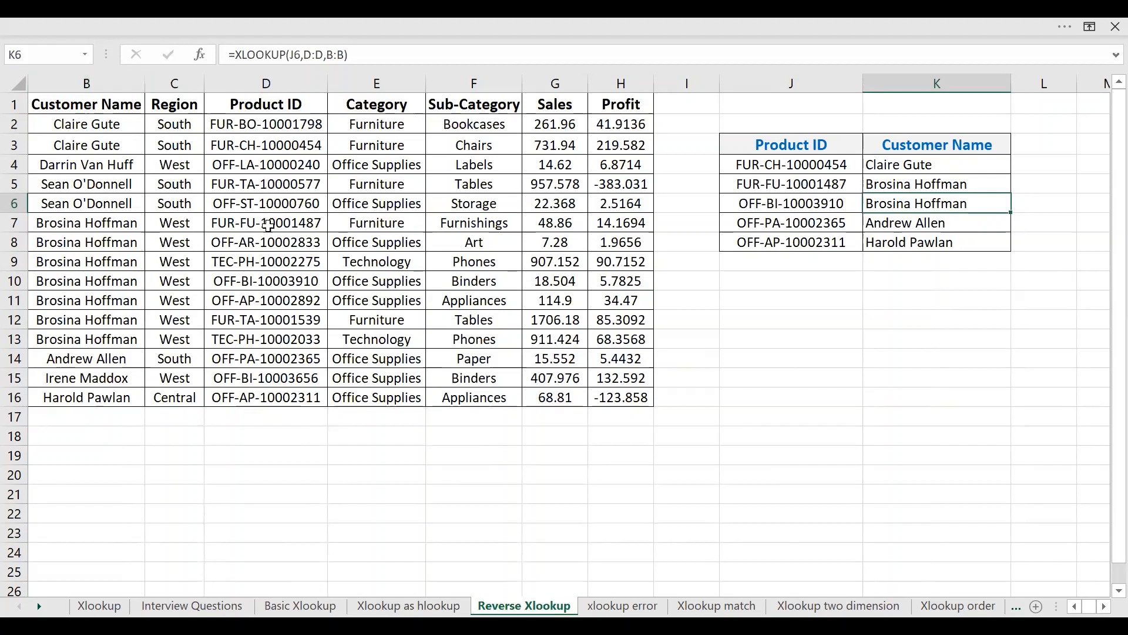
- Clear the lookup formulas from K4:K8 in the Customer Name column
left_click(867, 164)
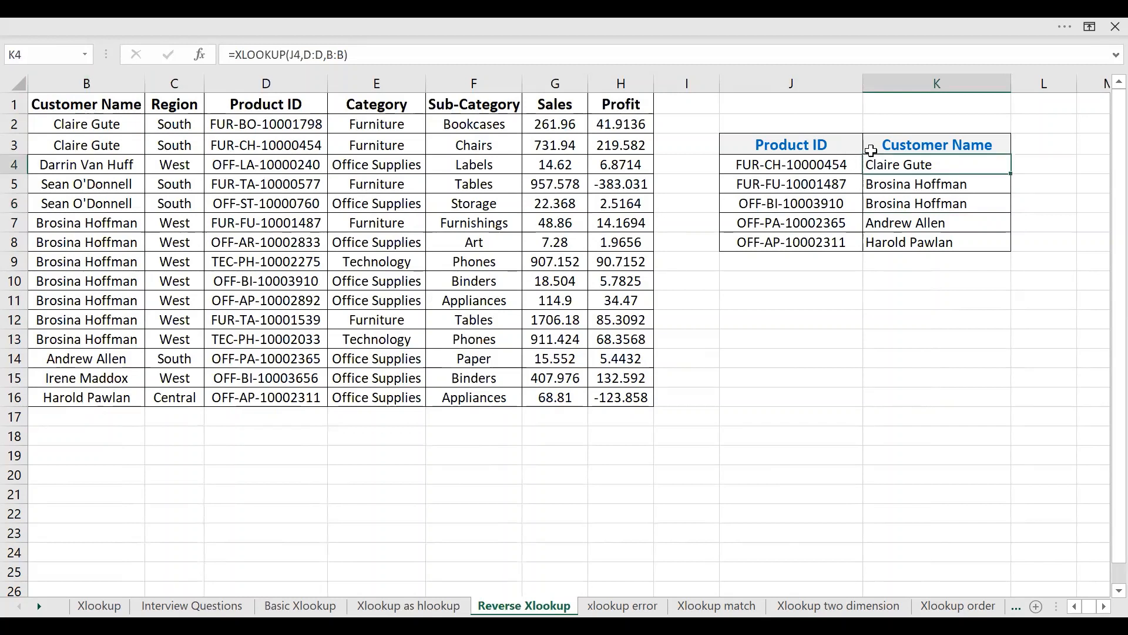
key("ctrl+shift+Down")
key("Delete")
- Re-enter the XLOOKUP in K4 with J4 as lookup value, column D:D as lookup array and column B:B as return array
left_click(872, 149)
key("Down")
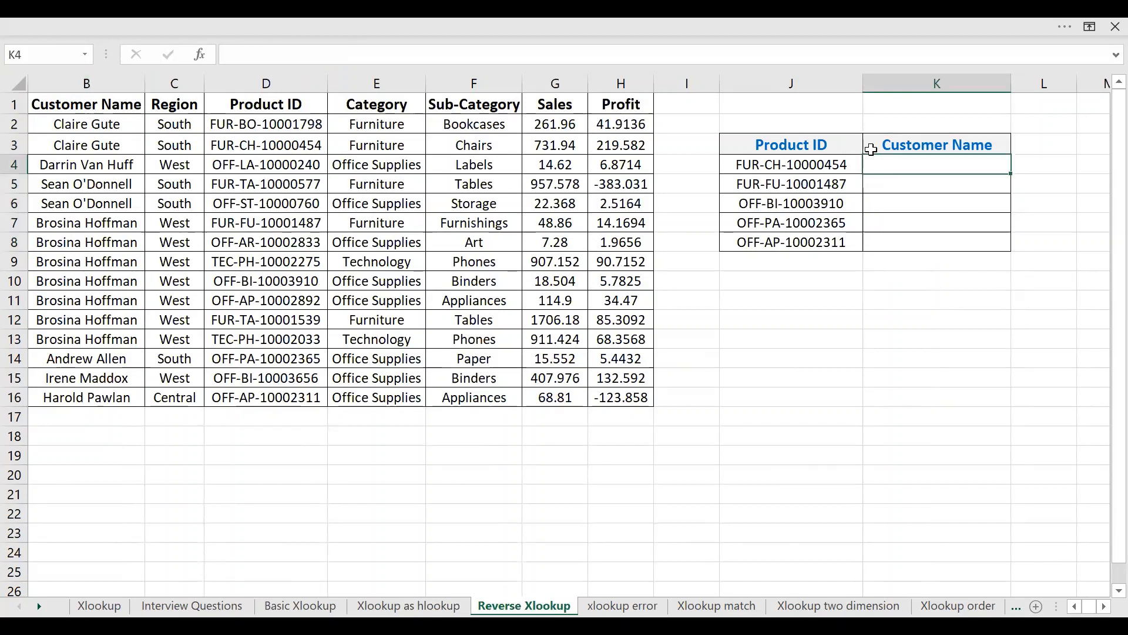
type("=")
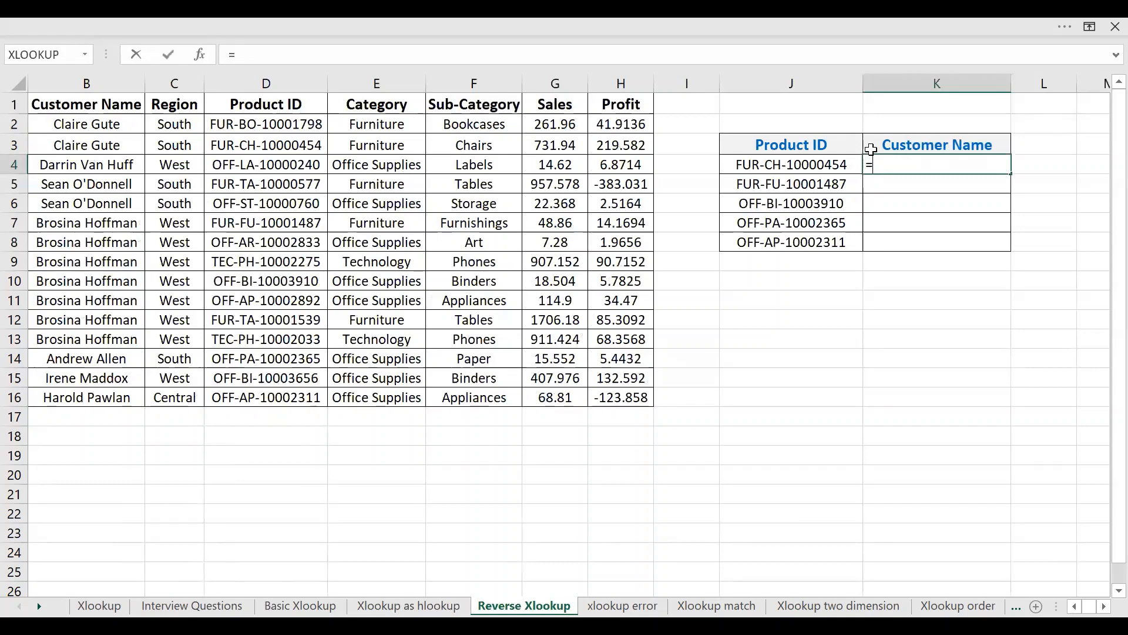
type("XLOOKUP(J4,J4")
key("Home")
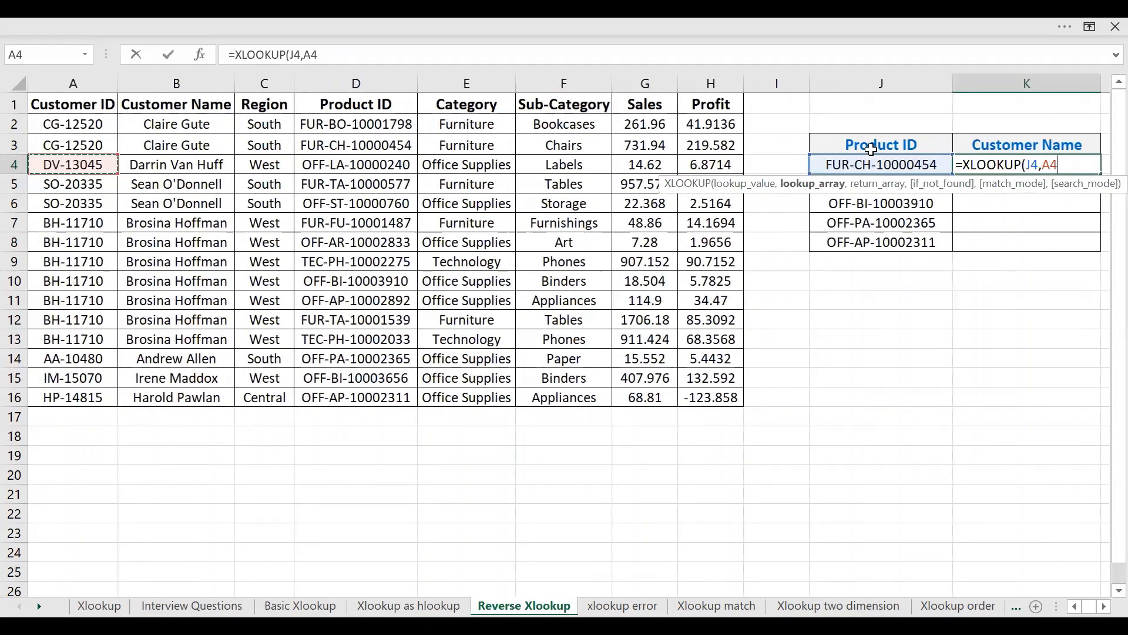
key("Right")
key("Right")
key("Right")
key("ctrl+space")
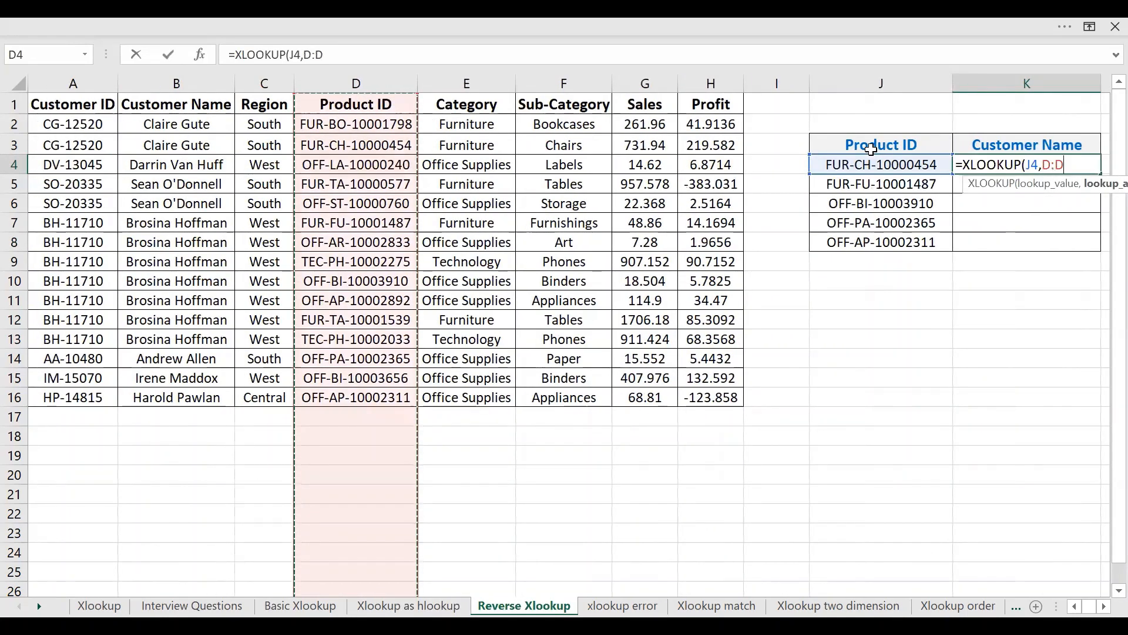
type(",")
key("Left")
key("ctrl+Left")
key("ctrl+Left")
key("Right")
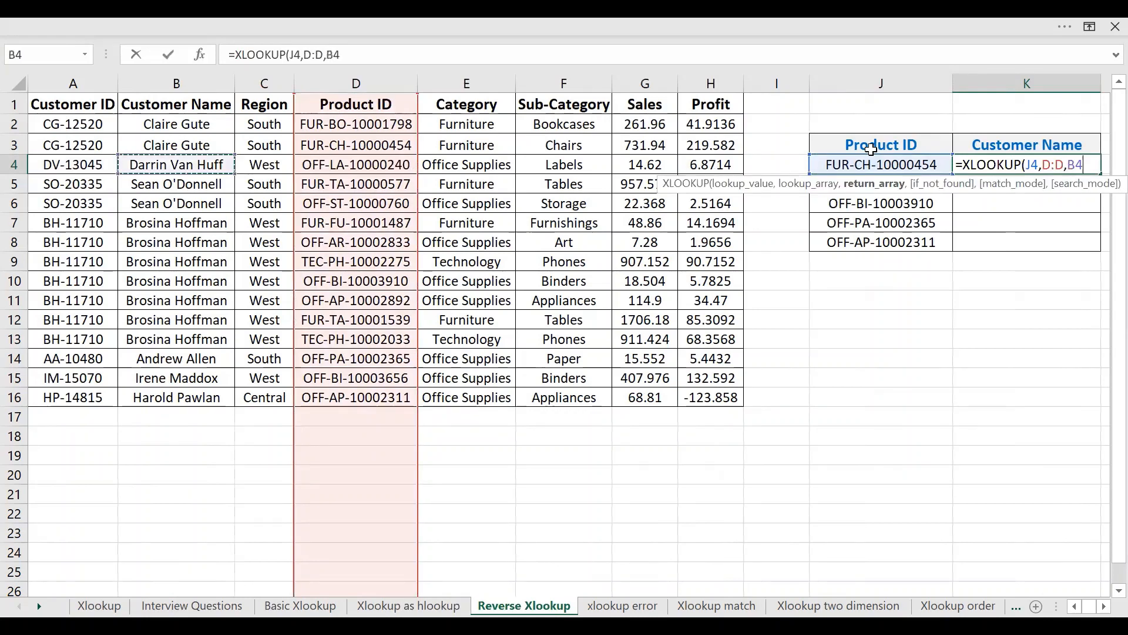
key("ctrl+space")
key("Return")
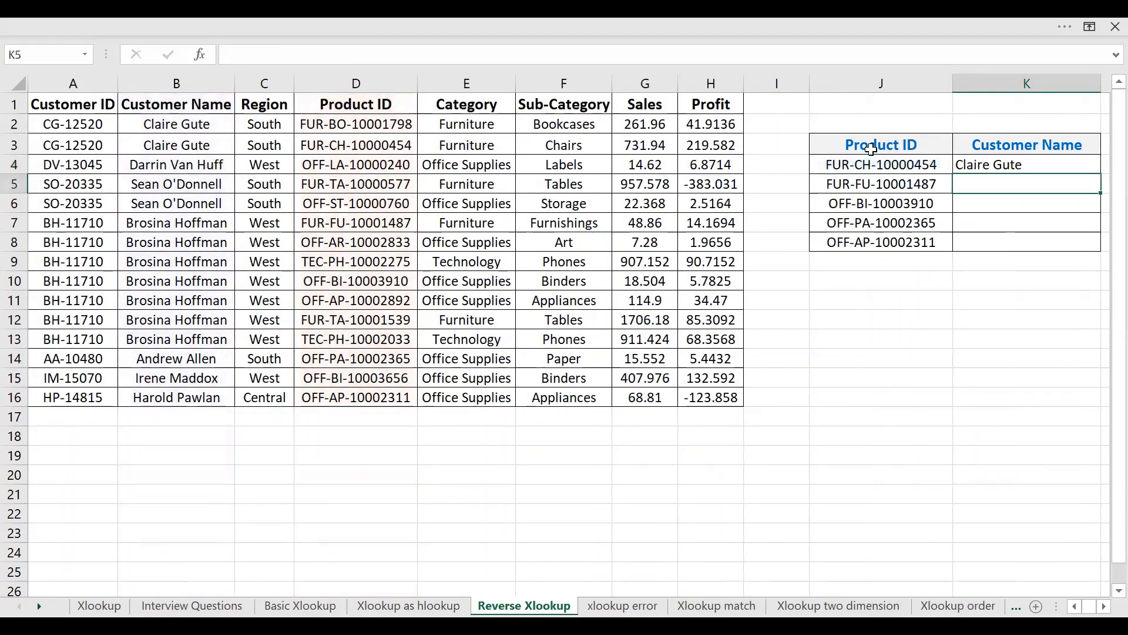
- Fill the XLOOKUP formula from K4 down through K8 in the Customer Name column
key("Up")
key("shift+Down")
key("shift+Down")
key("shift+Down")
key("shift+Down")
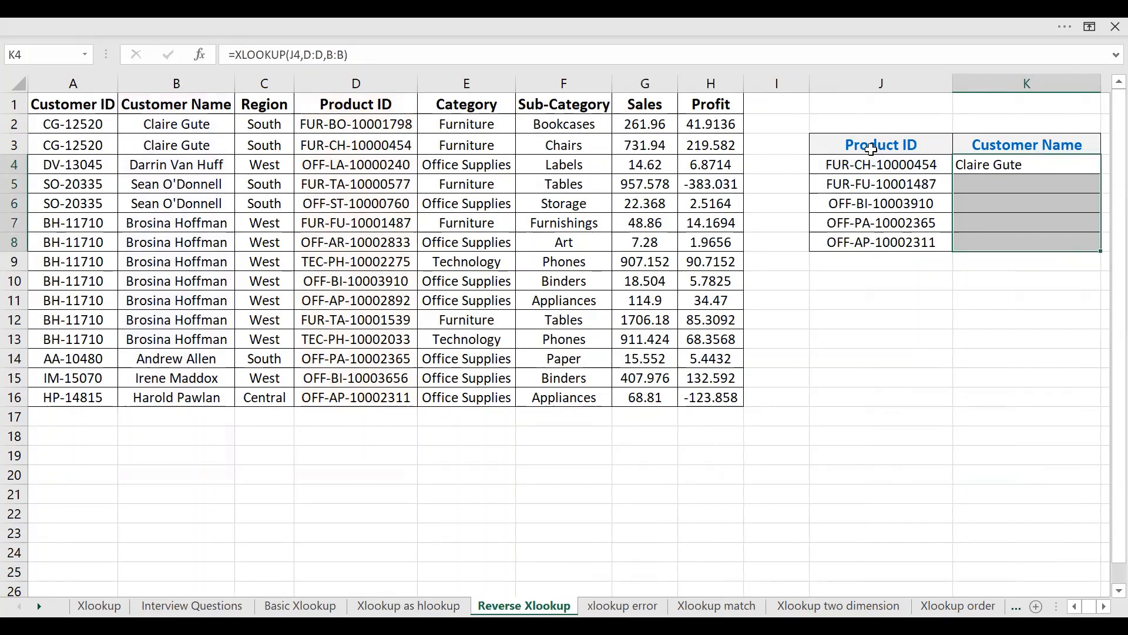
key("ctrl+d")
key("Down")
key("Up")
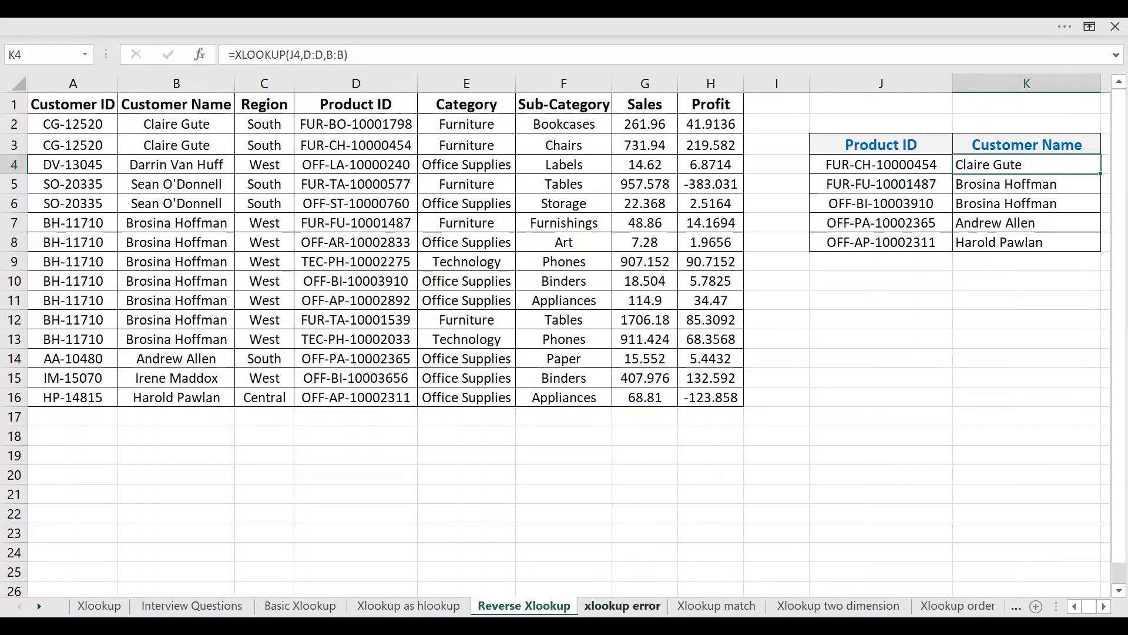
- Switch to the xlookup error sheet and slightly narrow the empty column I beside the lookup table
left_click(623, 606)
left_click(518, 337)
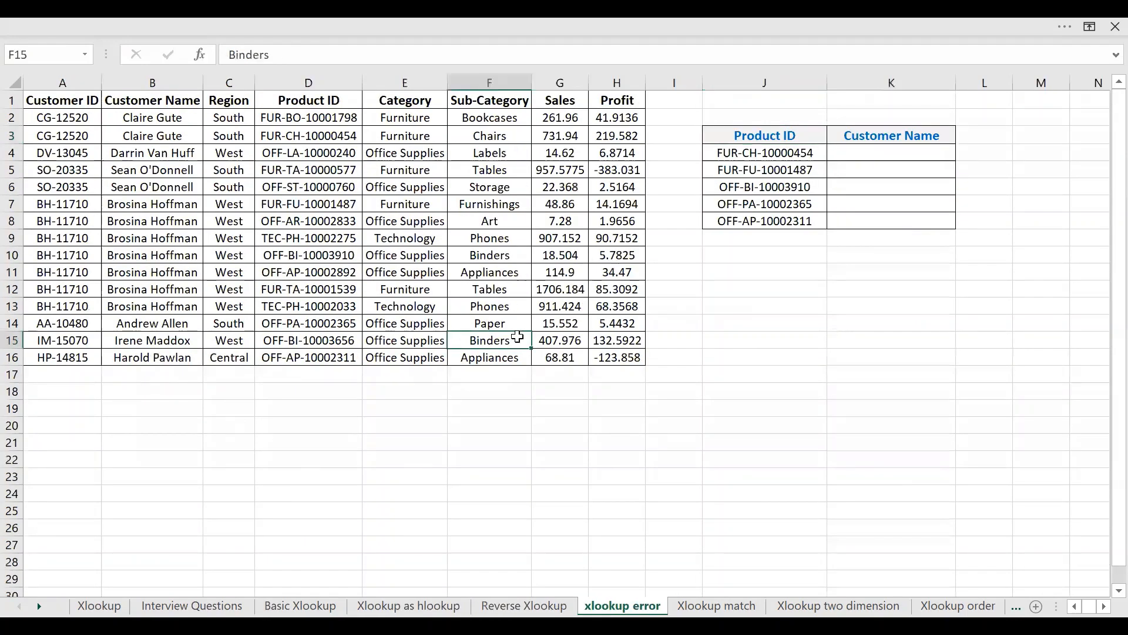
scroll(518, 337, "up", 2)
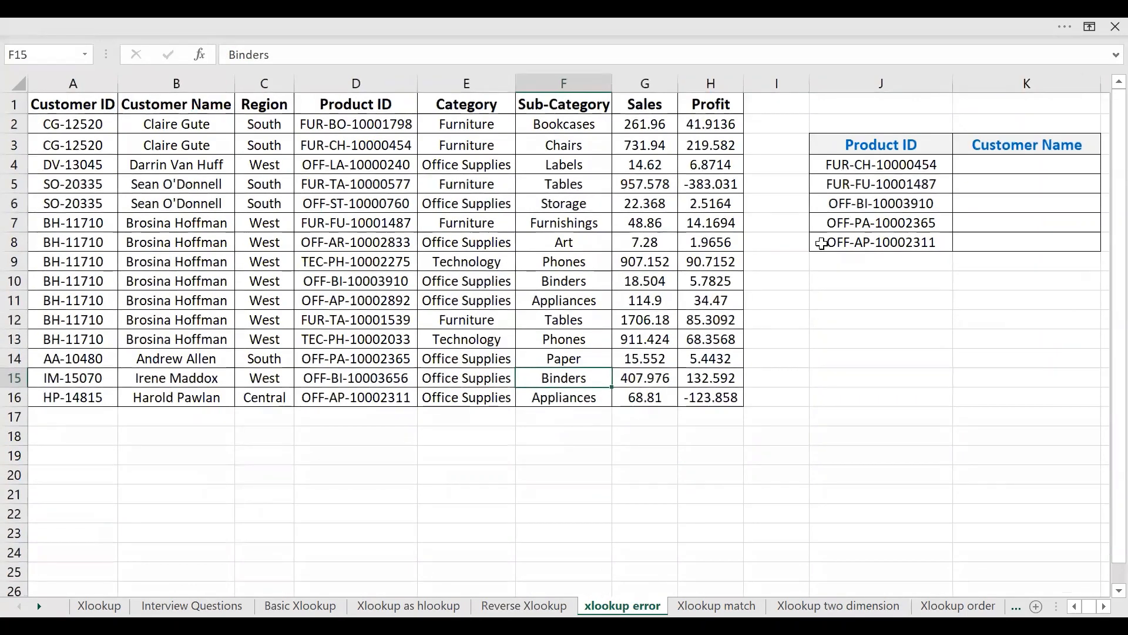
left_click_drag(807, 86, 798, 86)
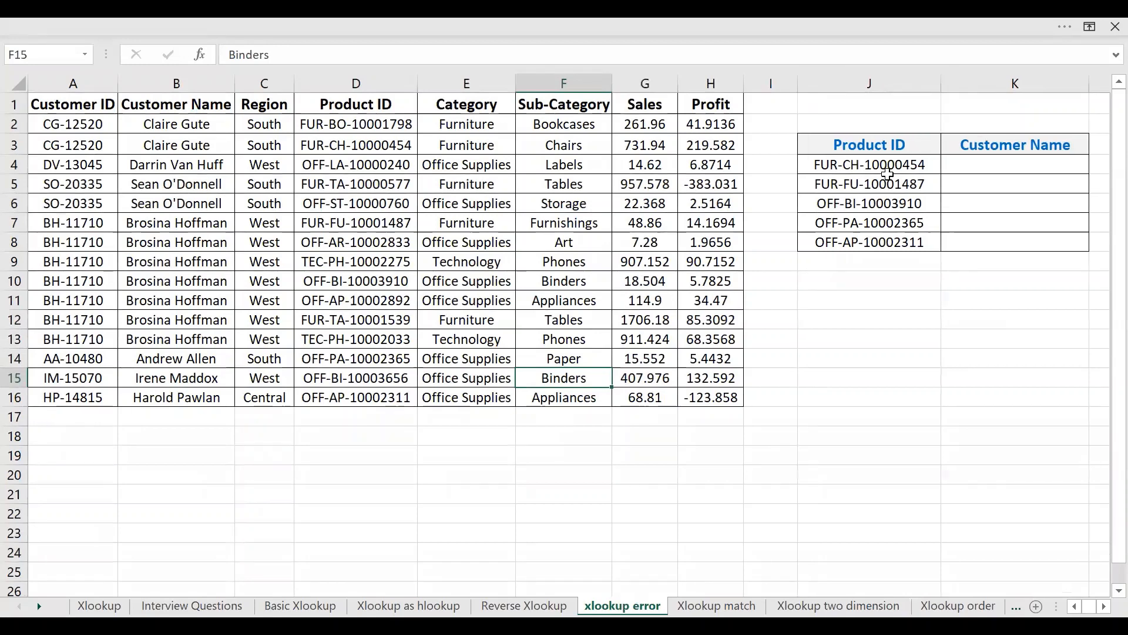
- Enter =XLOOKUP(J4,D:D,B:B) in K4 of the xlookup error sheet to return the customer name for the Product ID
left_click(881, 169)
left_click(967, 164)
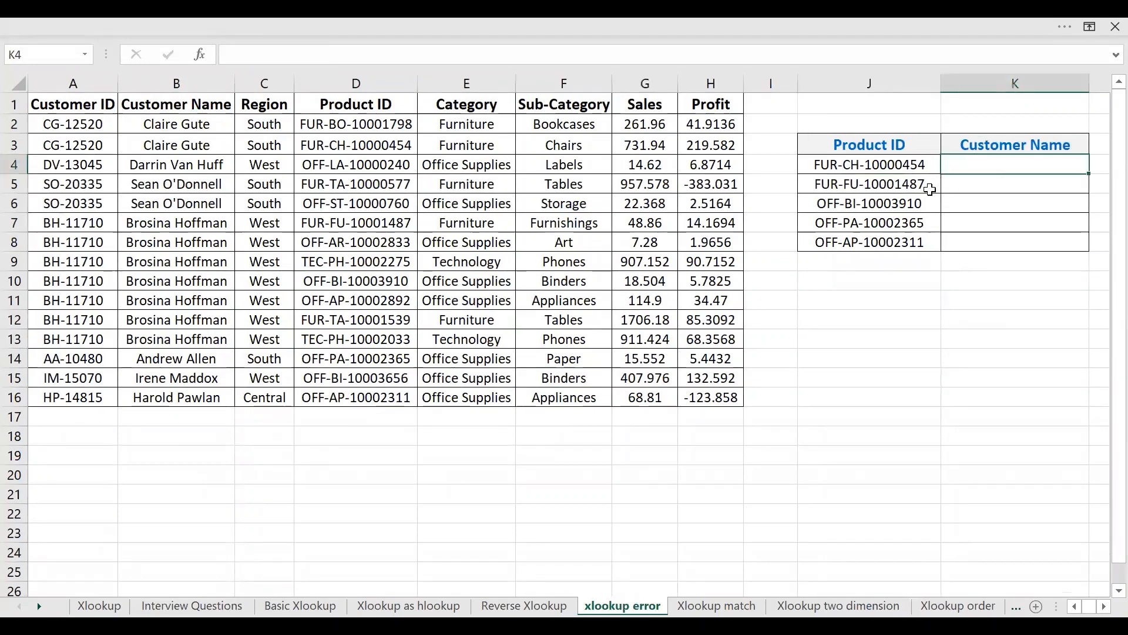
type("=")
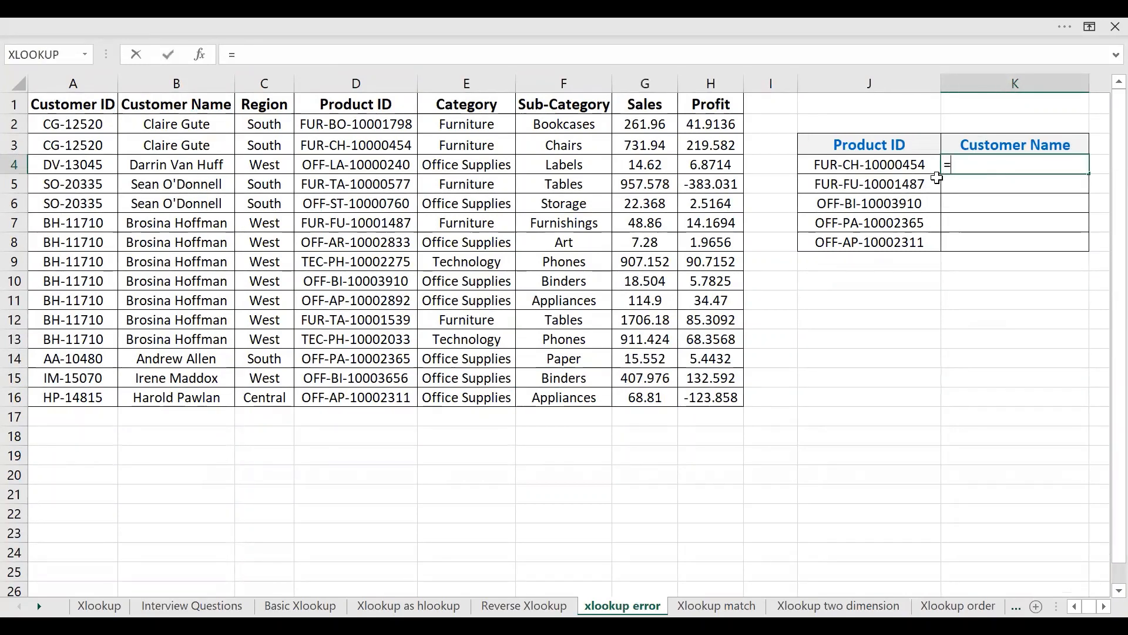
type("XLOOKUP(")
left_click(935, 172)
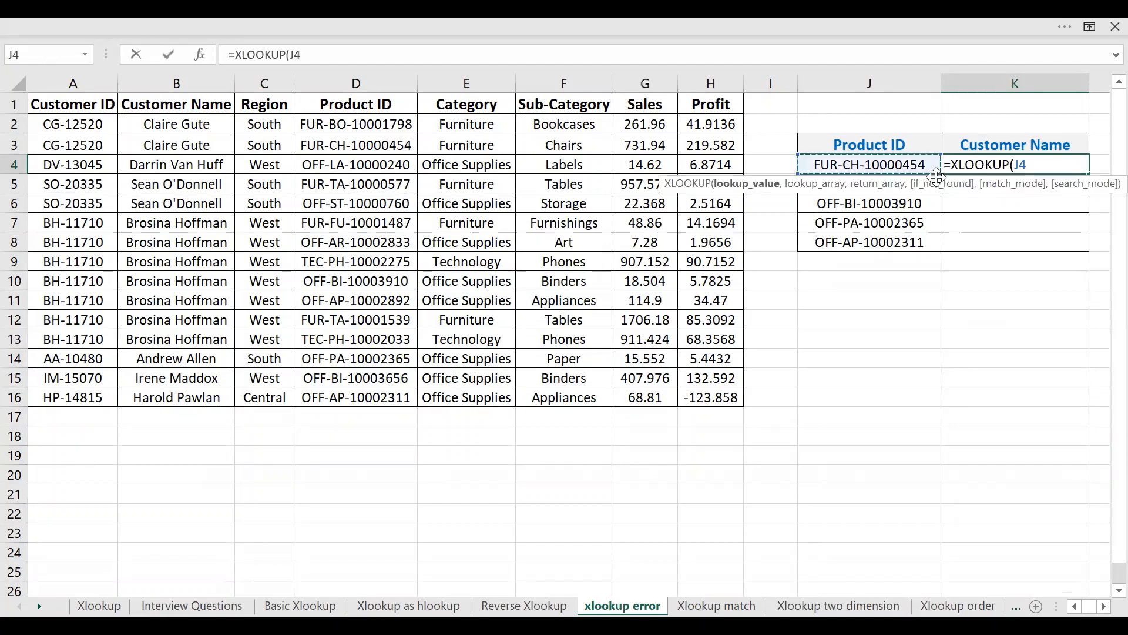
type(",")
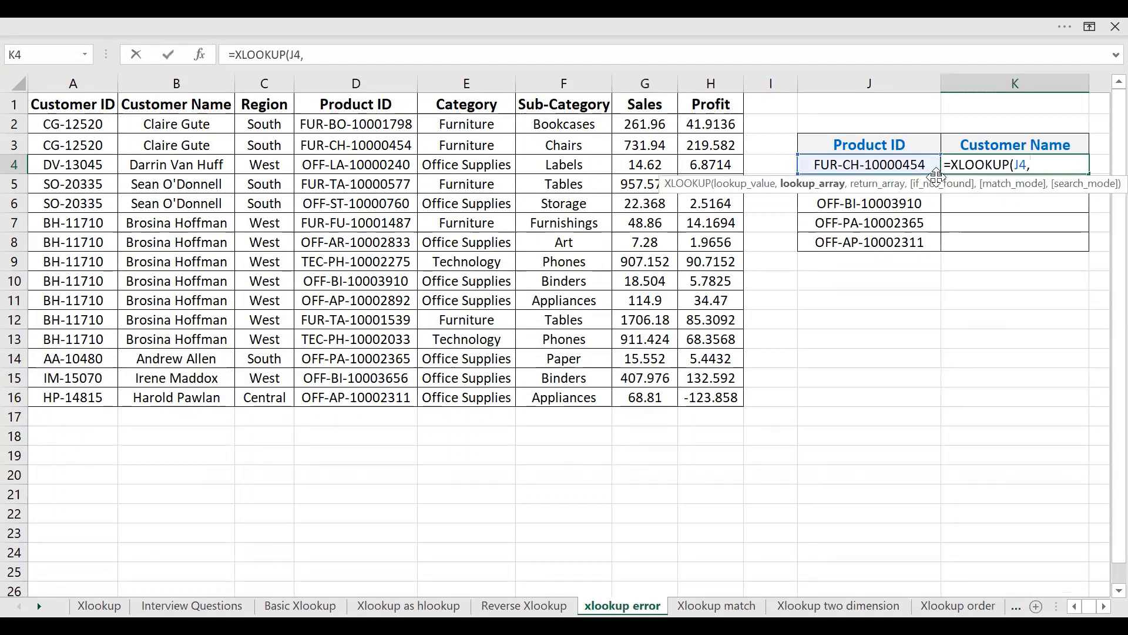
key("Left")
key("Left")
key("Left")
key("Left")
key("Left")
key("Left")
key("Left")
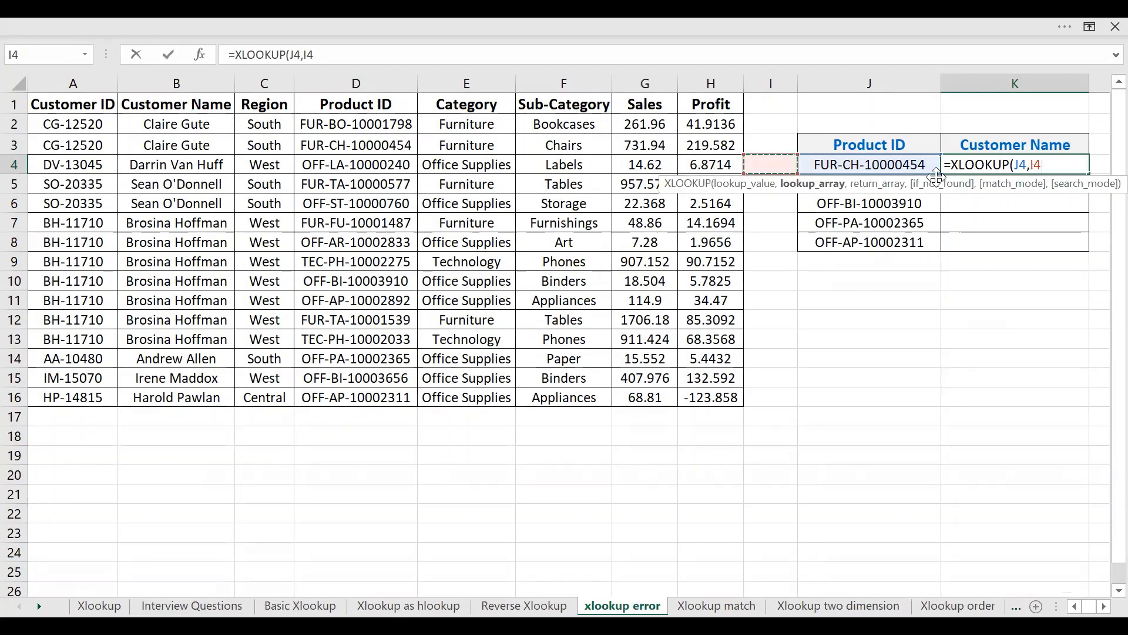
key("ctrl+space")
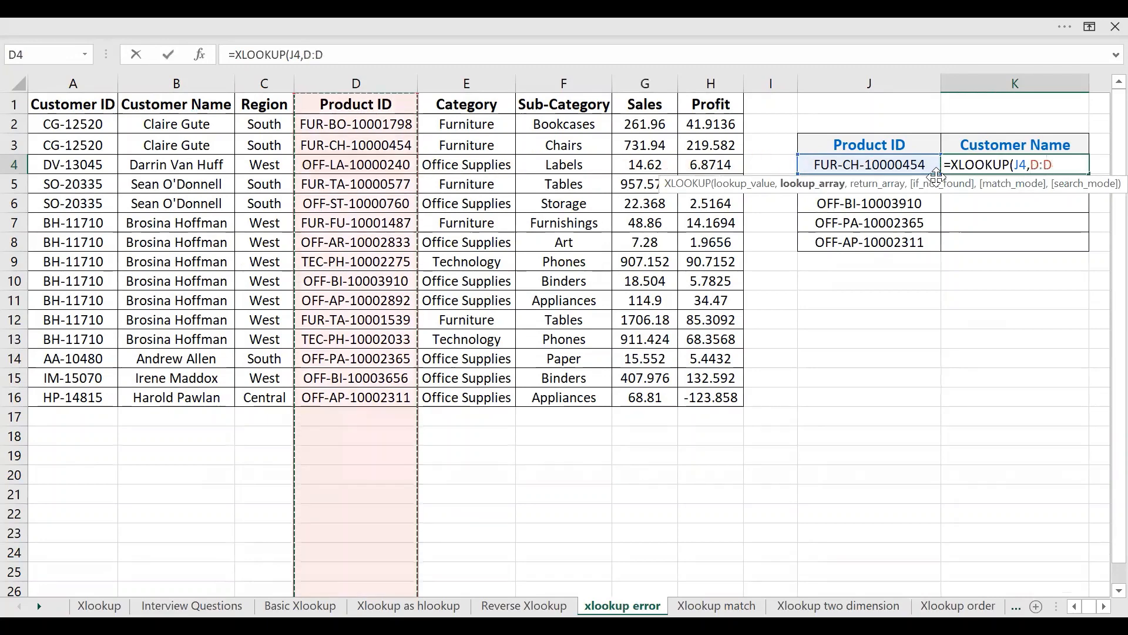
type(",")
key("ctrl+Left")
key("ctrl+Left")
key("ctrl+Left")
key("Right")
key("ctrl+space")
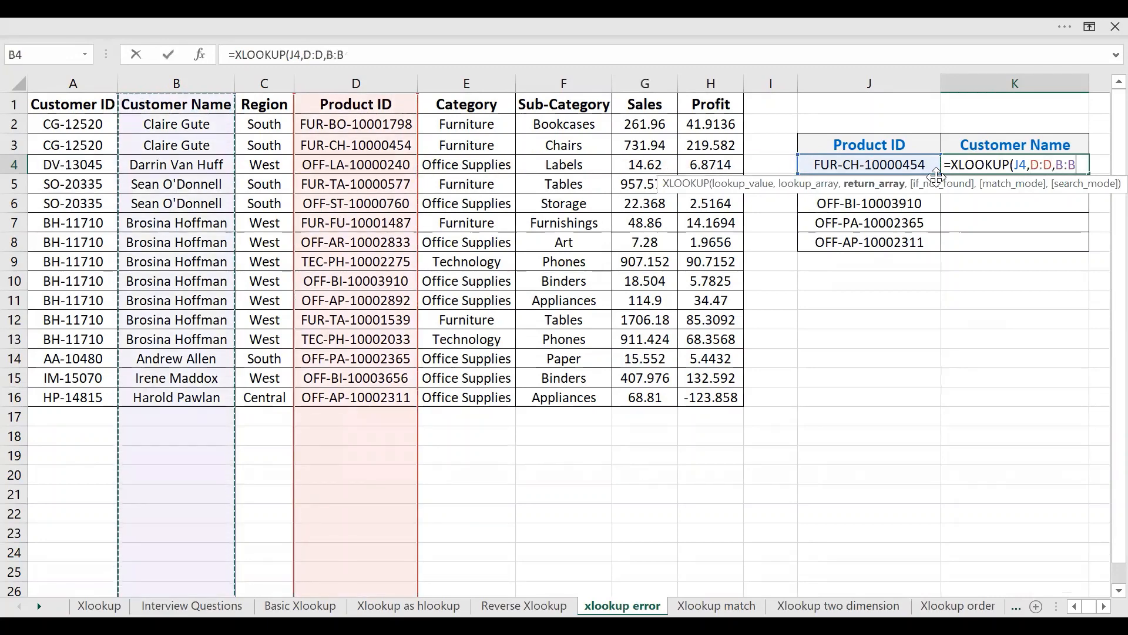
key("Return")
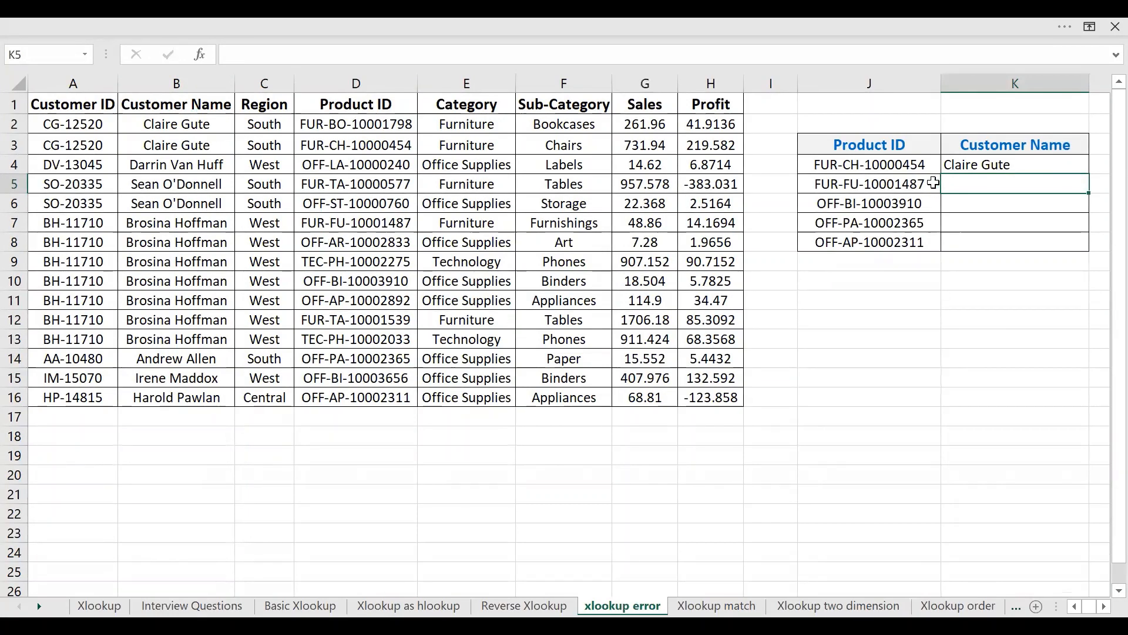
- Replace the Product ID in J4 with the nonexistent value 123
left_click(915, 166)
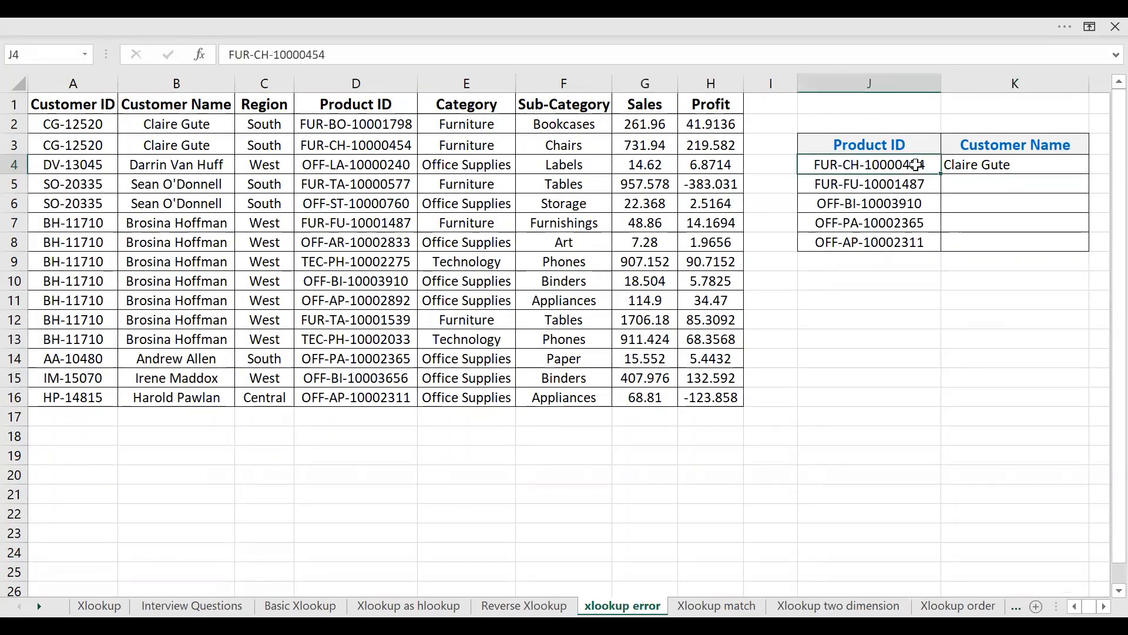
type("123")
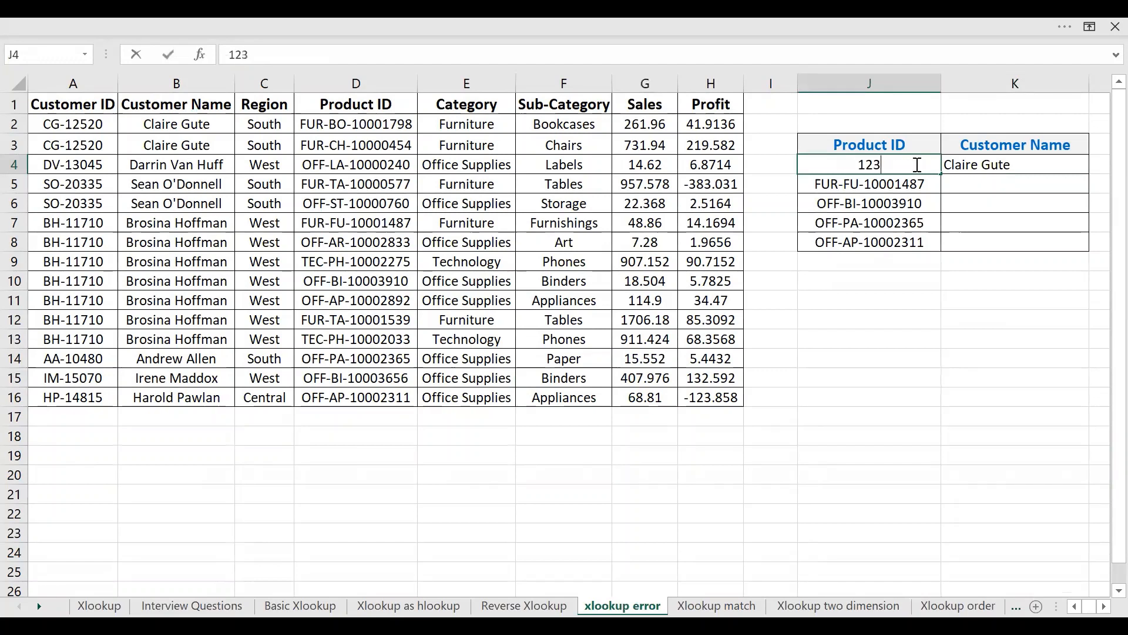
key("Return")
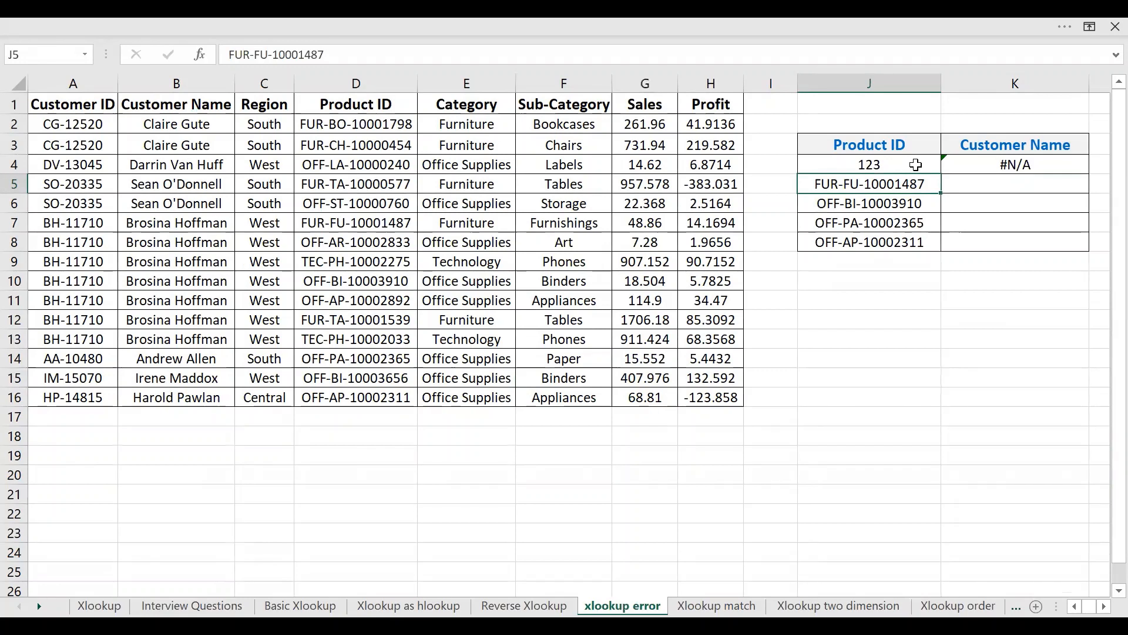
- Add "NA" as the if_not_found argument of the XLOOKUP formula in K4
left_click(954, 167)
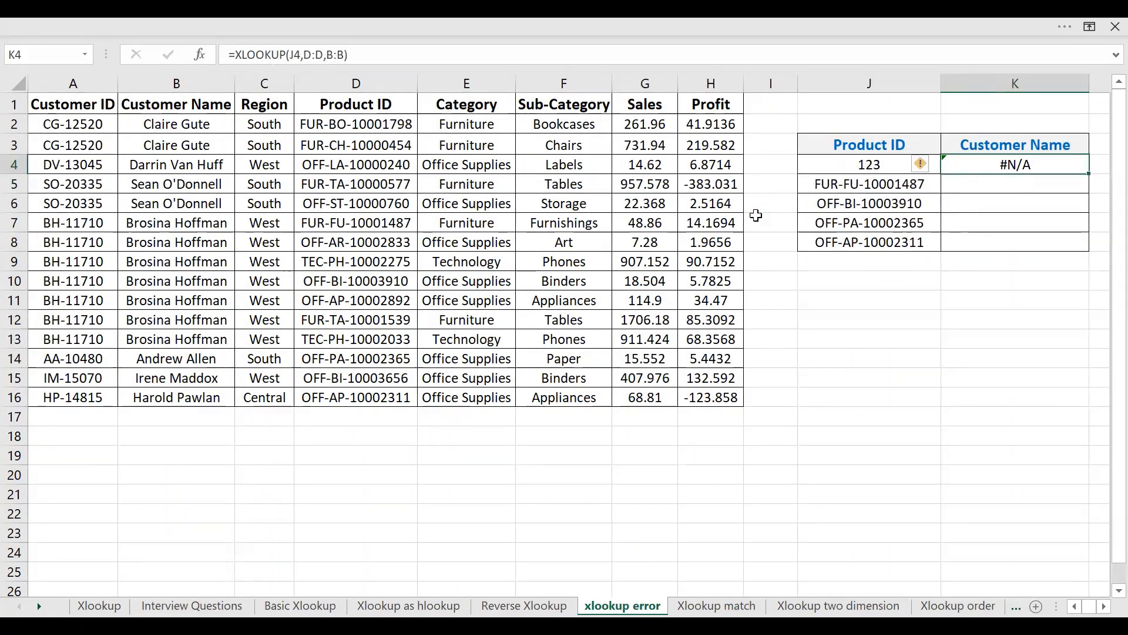
left_click(345, 55)
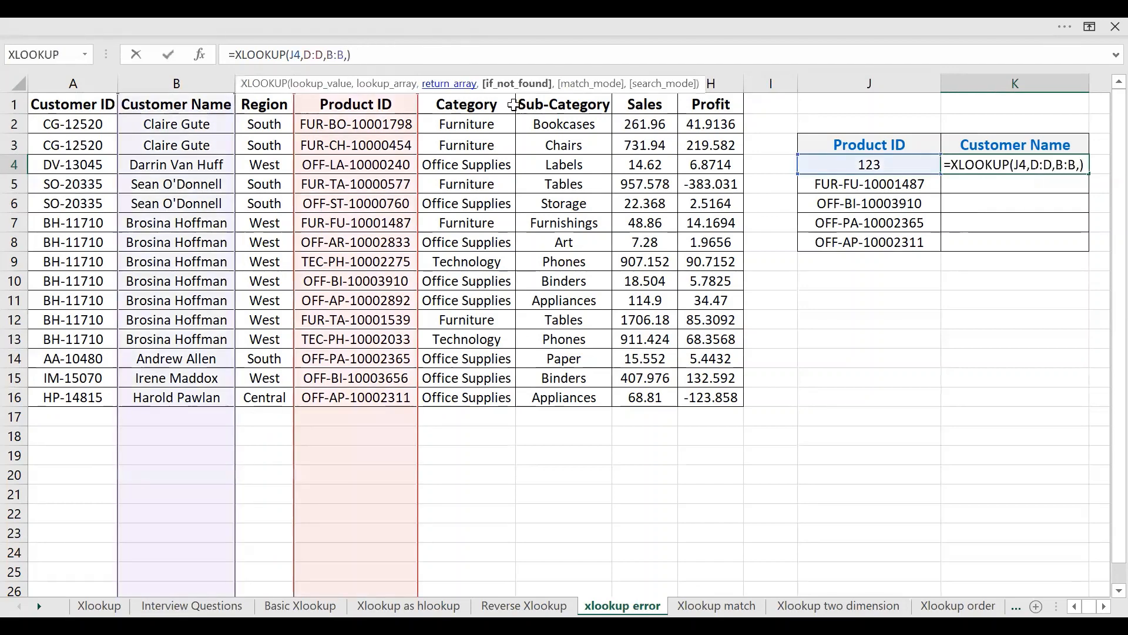
type(",")
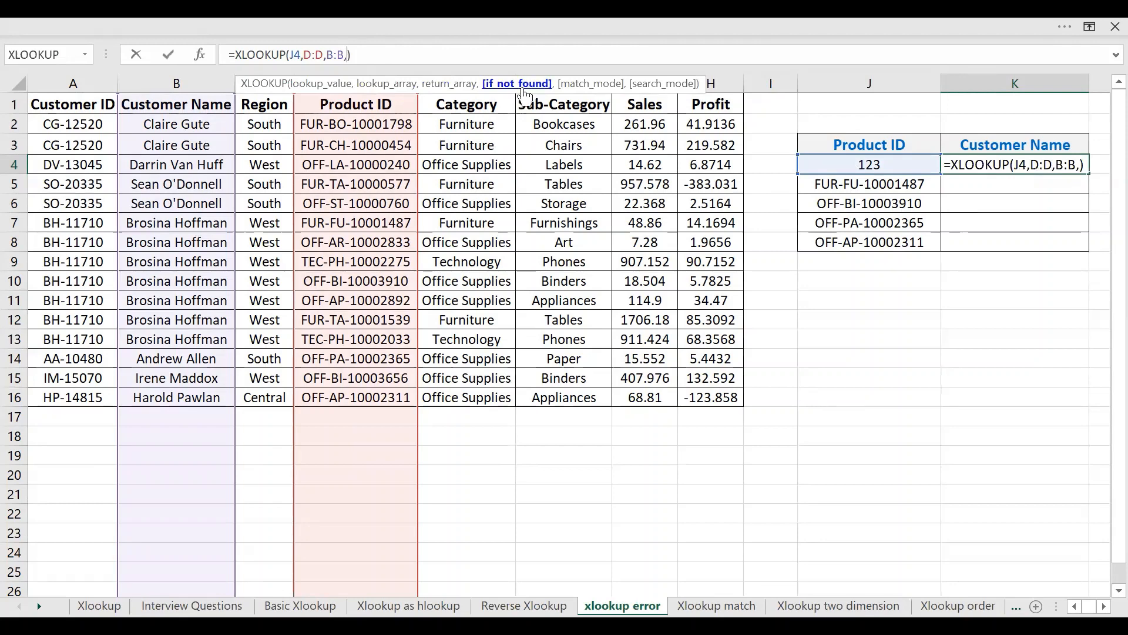
type("\"NA")
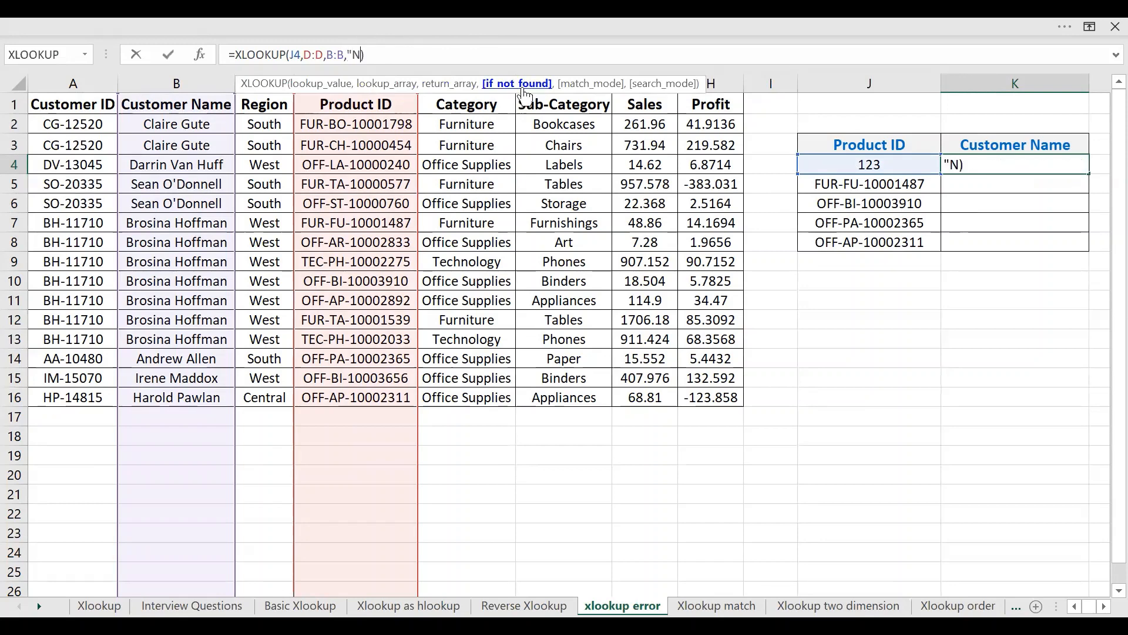
type("\"")
key("Return")
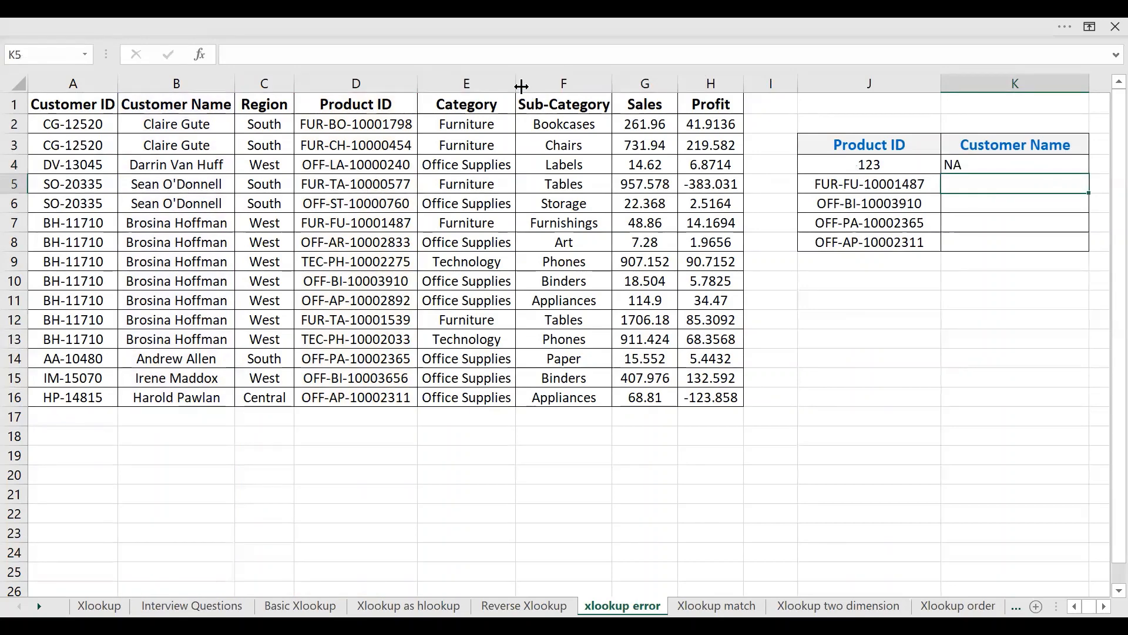
- Copy the Product ID from J5 into J4 to test the K4 formula with a valid ID
key("Left")
key("ctrl+c")
key("Up")
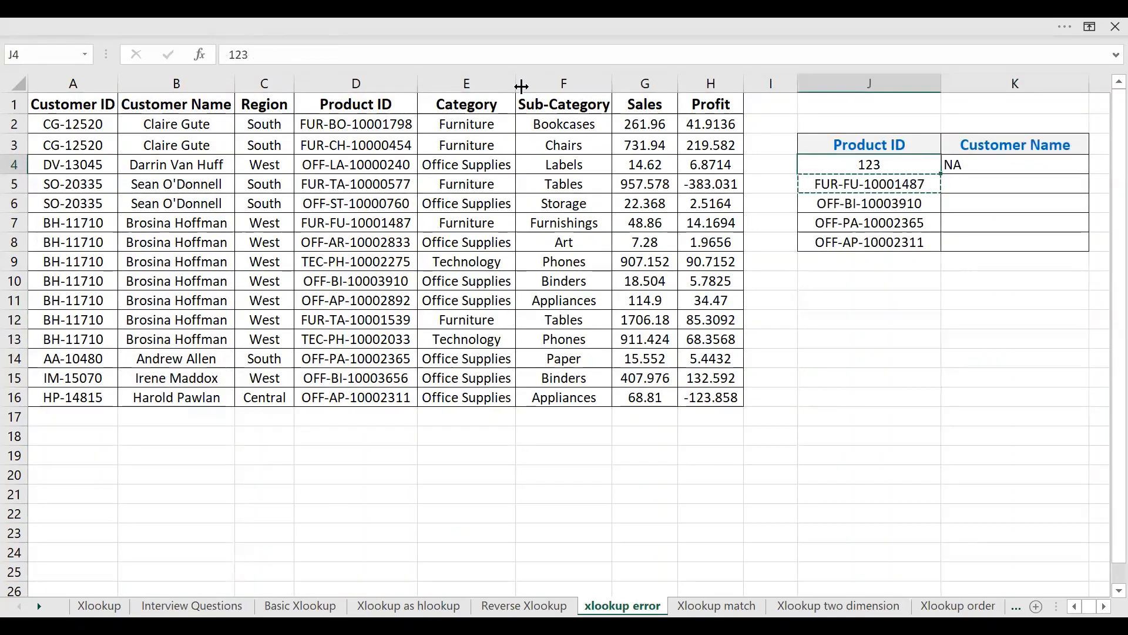
key("ctrl+v")
key("Right")
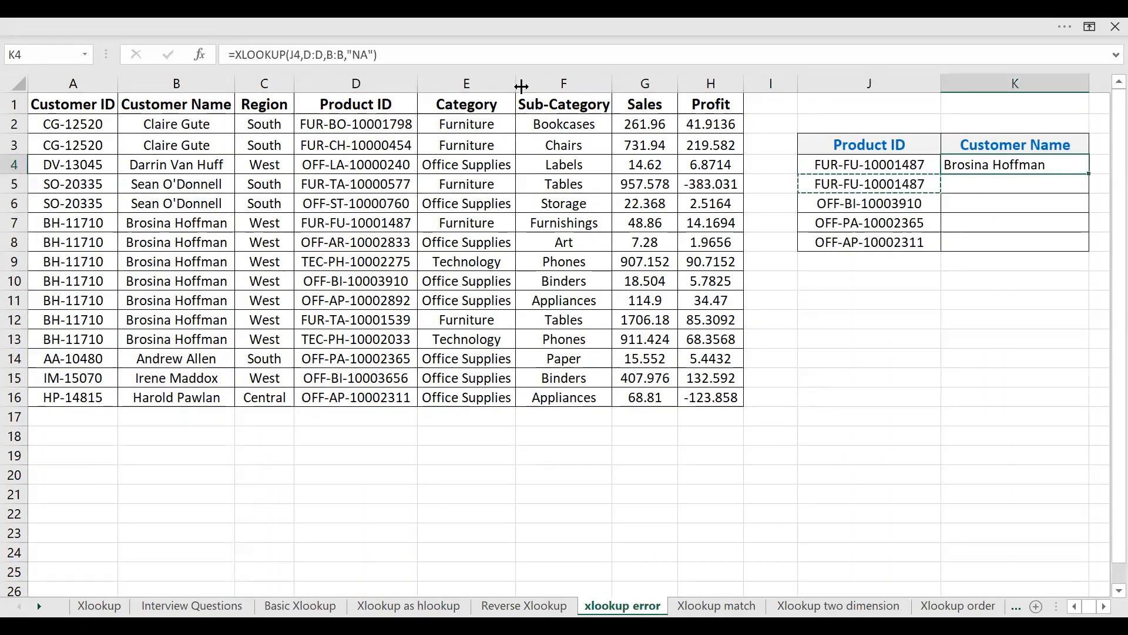
- Set the Product ID in J4 back to 123
key("Left")
type("123")
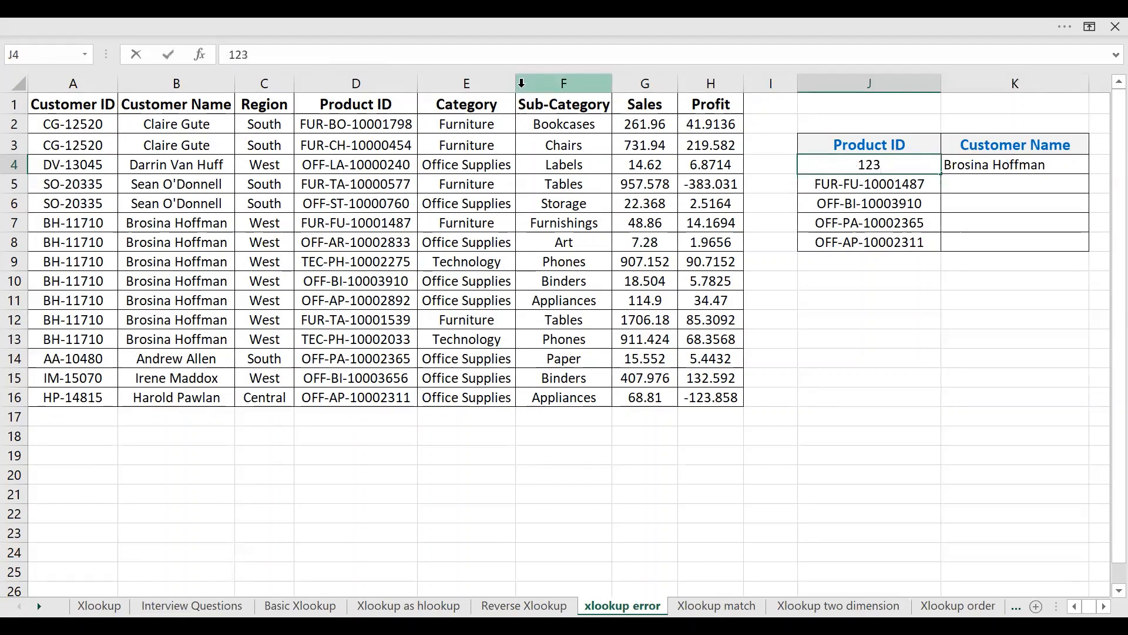
key("Return")
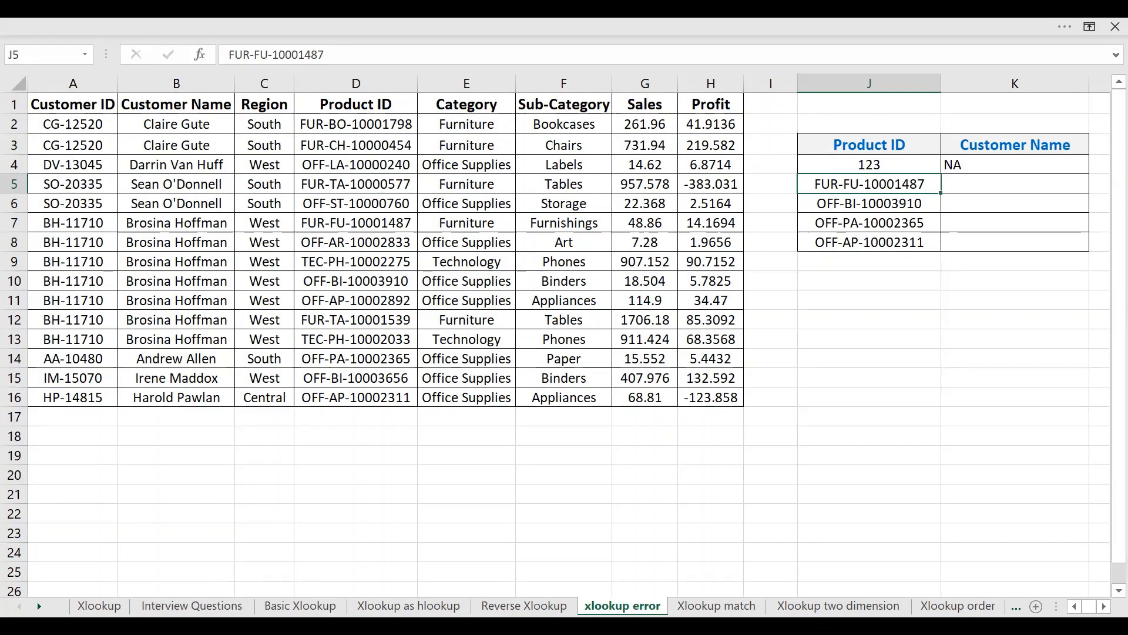
- Switch to the Xlookup match sheet and go to the Sales column of the postal code lookup table
left_click(717, 606)
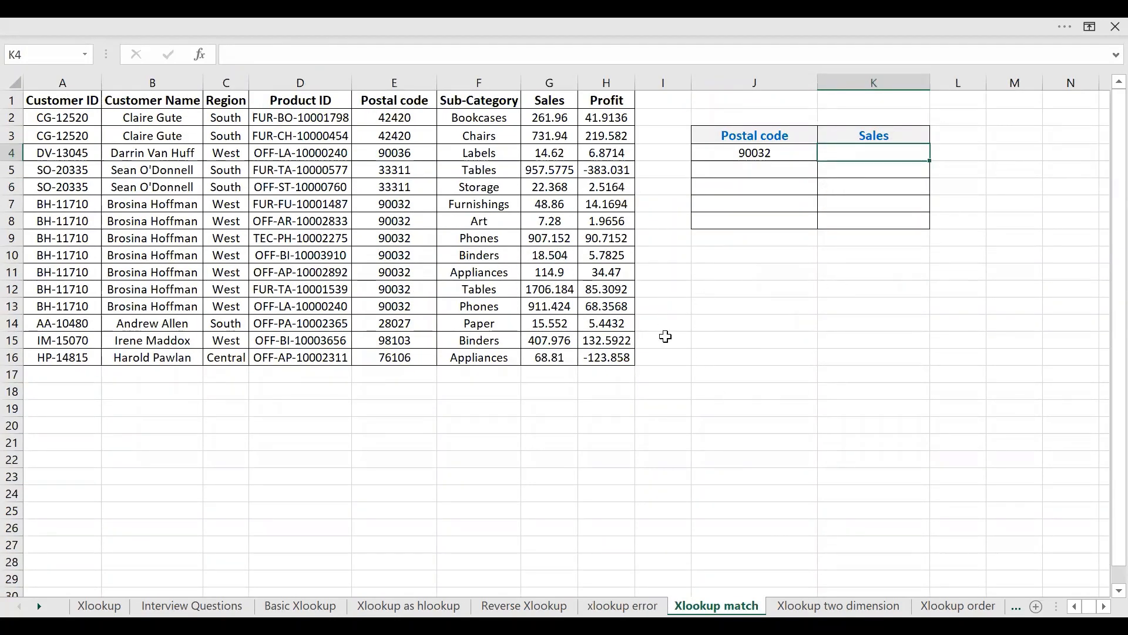
left_click_drag(639, 359, 652, 375)
left_click(851, 176)
left_click(859, 138)
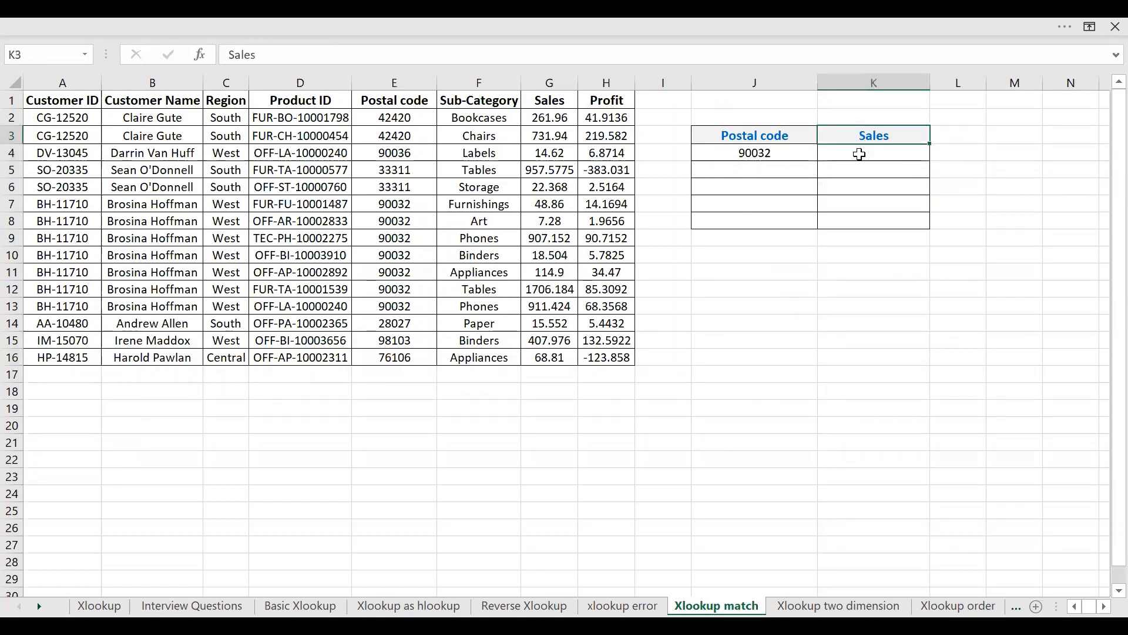
- Begin an XLOOKUP formula in K4 with J4 as the lookup value and column E (Postal code) as the lookup array
left_click(860, 153)
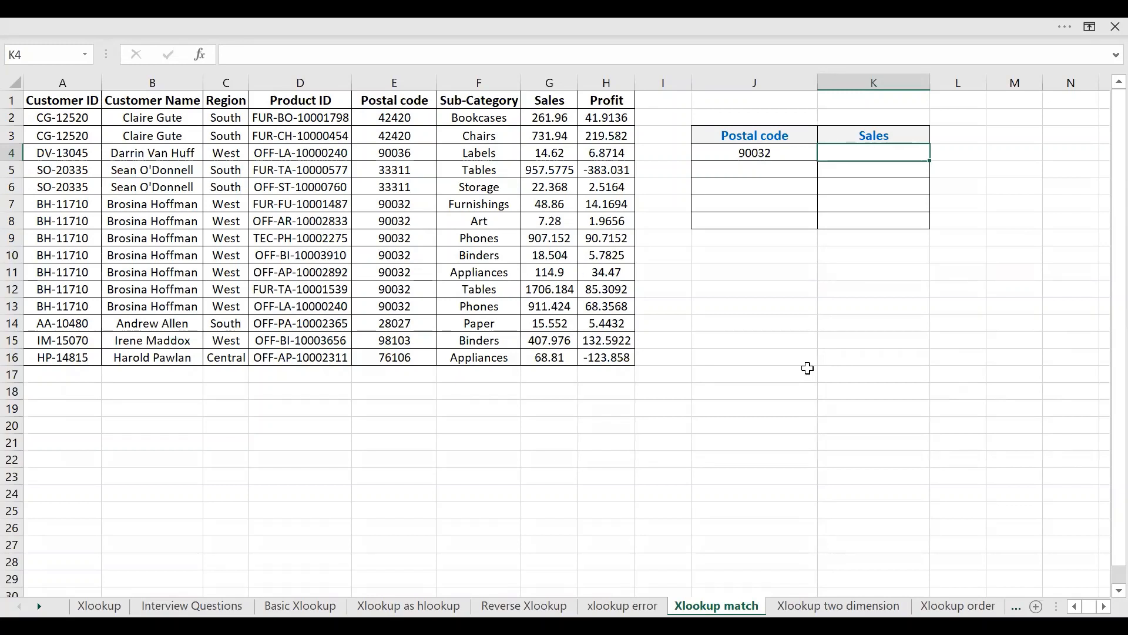
type("=XLOOKUP(")
key("Left")
type(",")
key("Left")
key("Left")
key("Left")
key("Left")
key("Left")
key("Left")
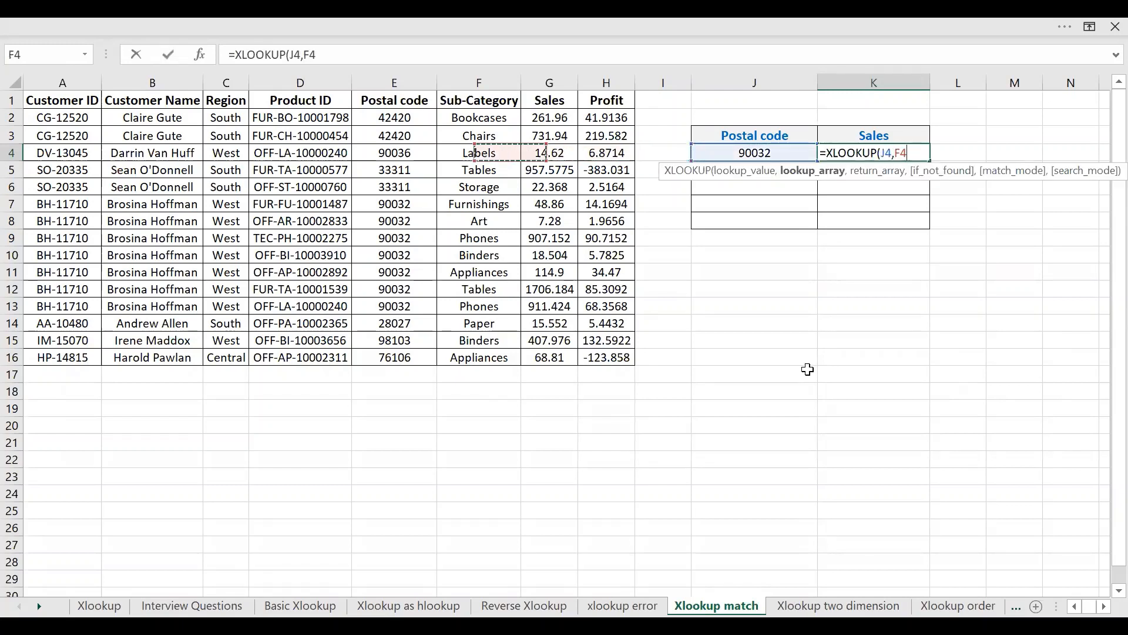
key("ctrl+space")
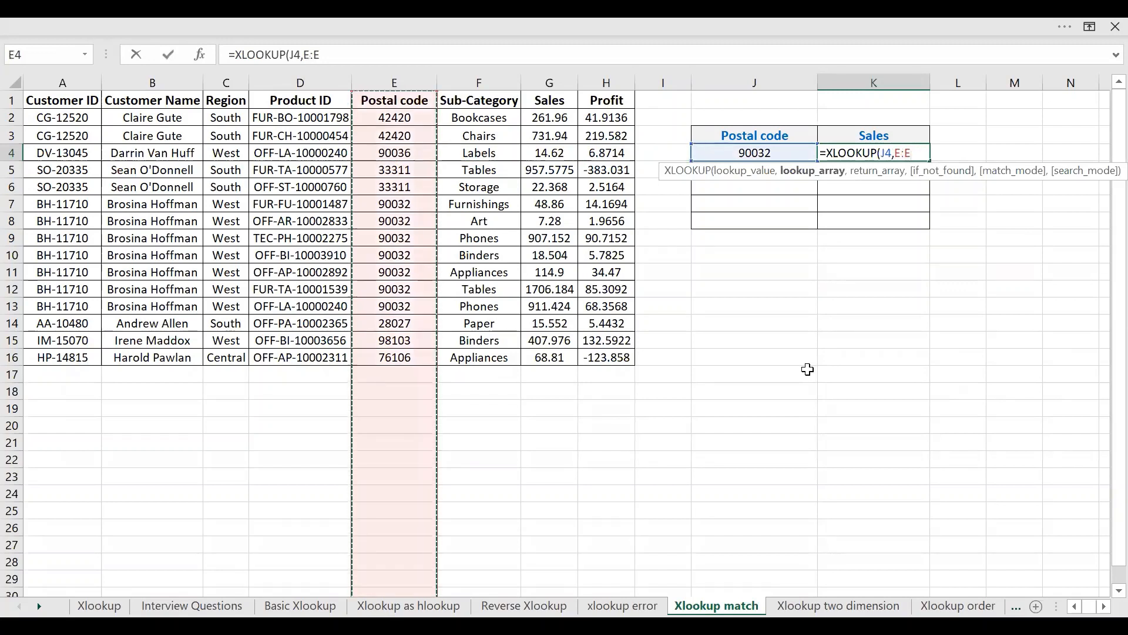
- Complete the K4 formula with column G as the return array, "NA" as if_not_found and 0 (Exact match) as match_mode
type(",")
key("Left")
key("Left")
key("Left")
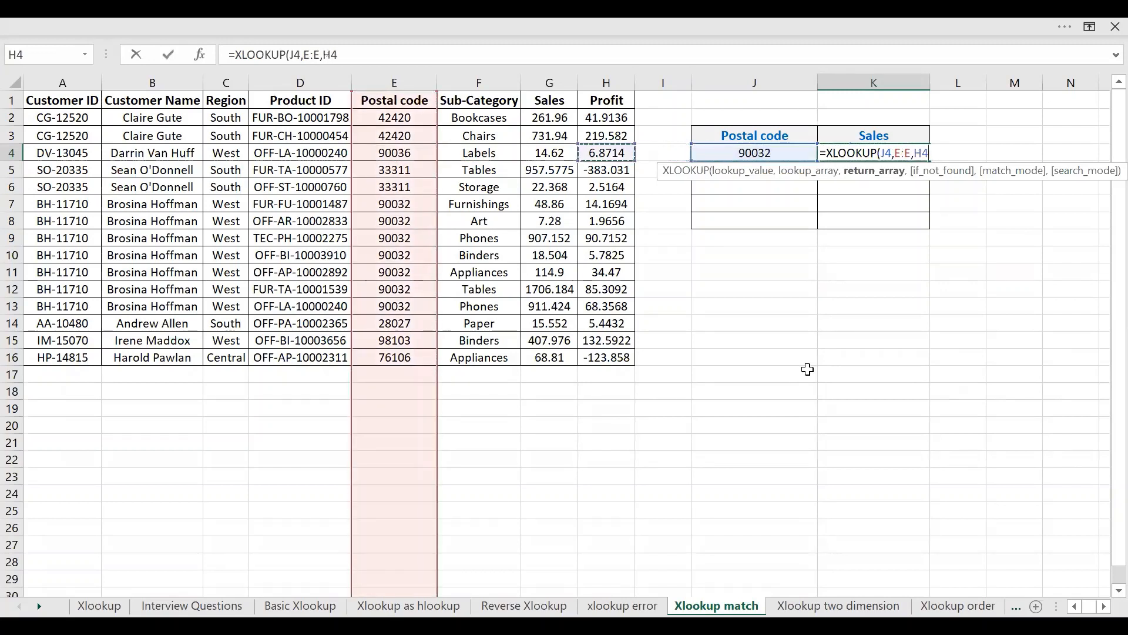
key("Left")
key("ctrl+space")
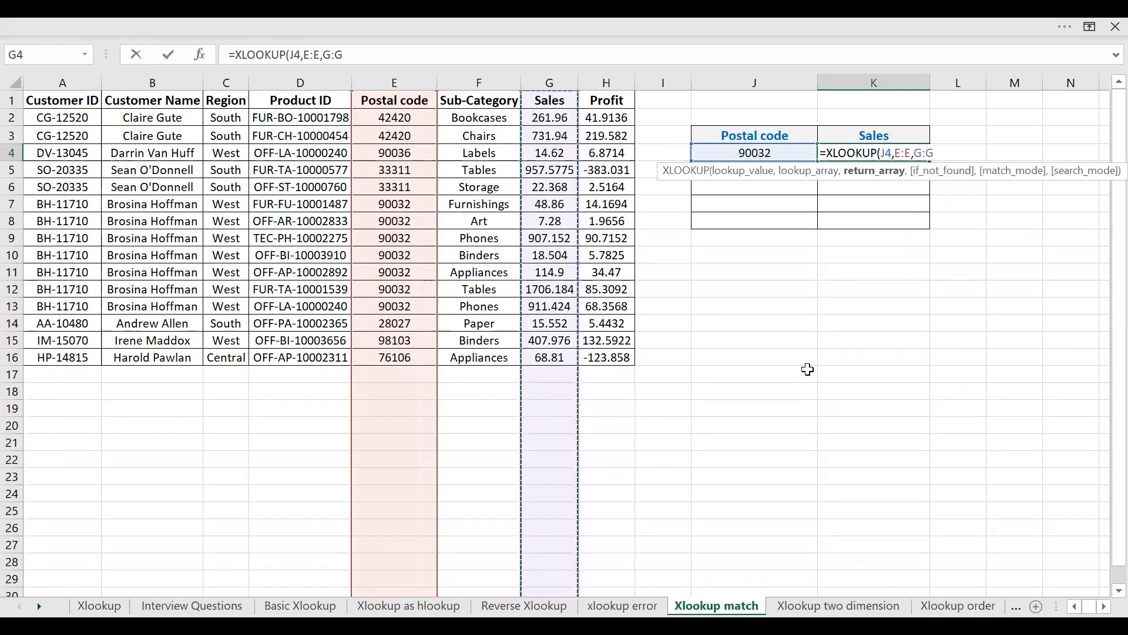
type(",")
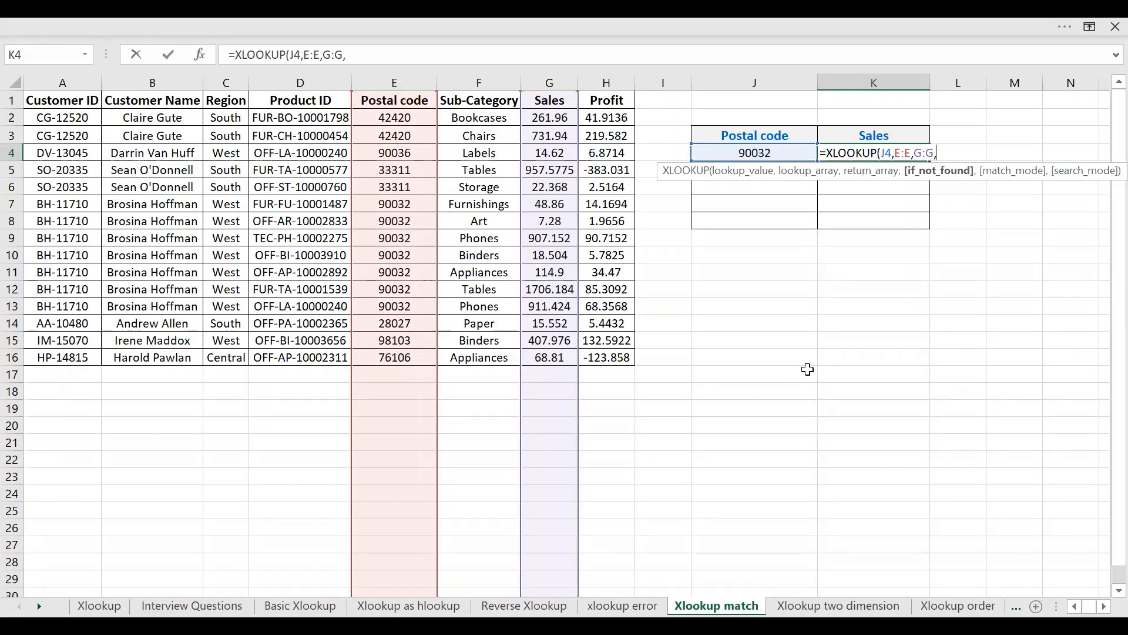
type("\"NA\",")
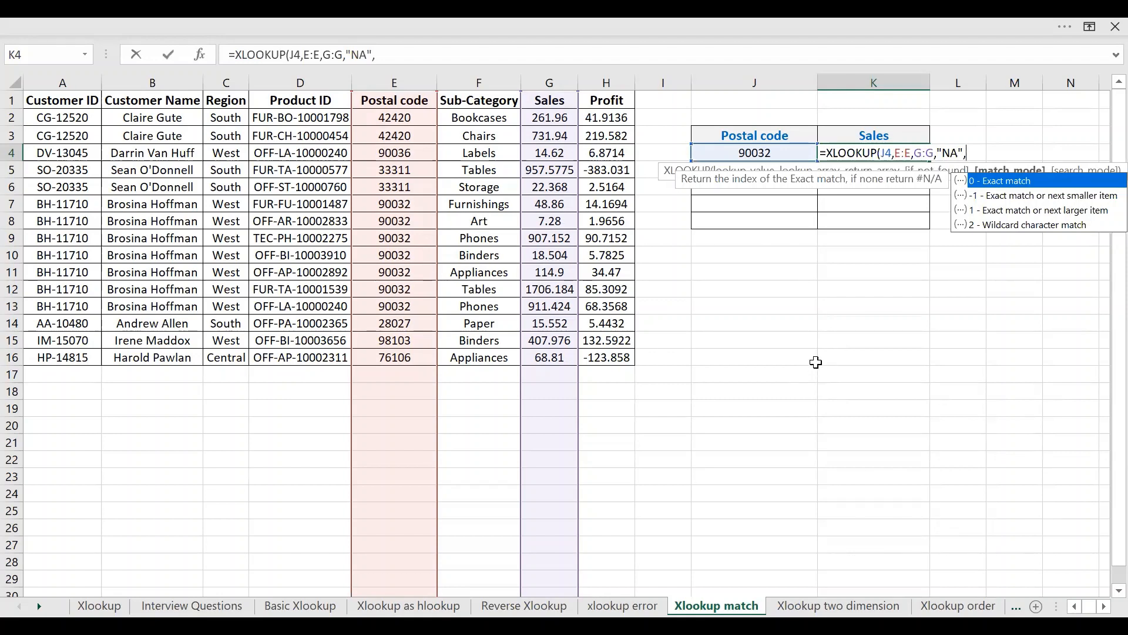
type(")")
key("Return")
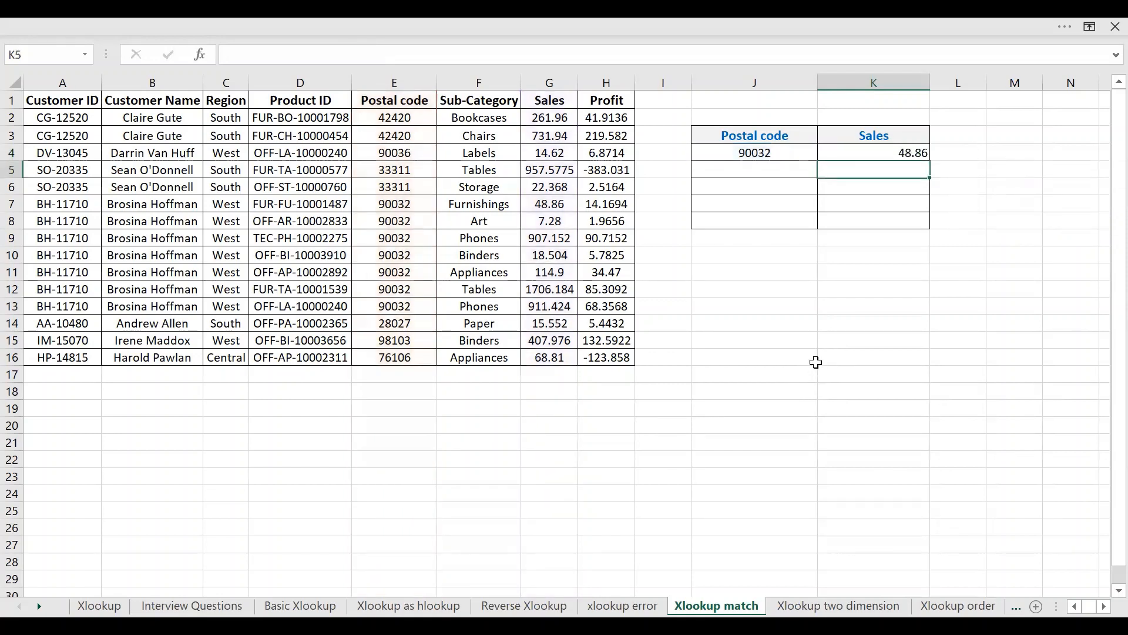
- Copy the postal code from J4 into J5 and J6
key("Up")
key("Left")
key("ctrl+c")
key("Down")
key("ctrl+v")
key("Down")
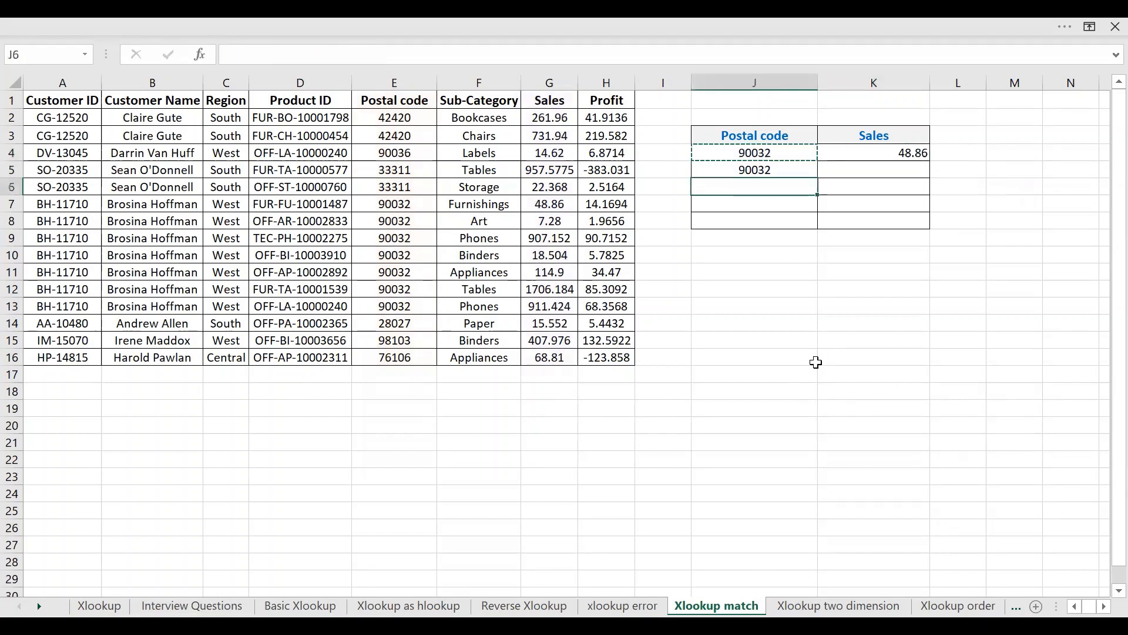
key("ctrl+v")
- Fill the XLOOKUP formula from K4 down through K6
key("Up")
key("Up")
key("Right")
key("shift+Down")
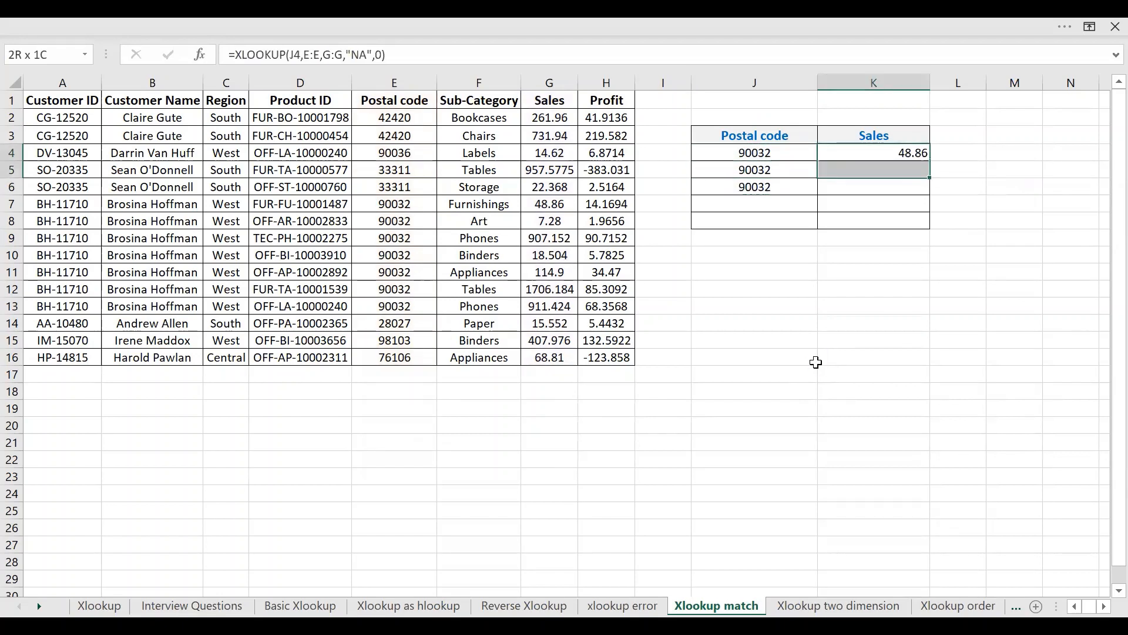
key("shift+Down")
key("ctrl+d")
key("shift+Up")
key("shift+Up")
- Change the match_mode argument to -1 in the K5 formula and to 1 in the K6 formula
key("Down")
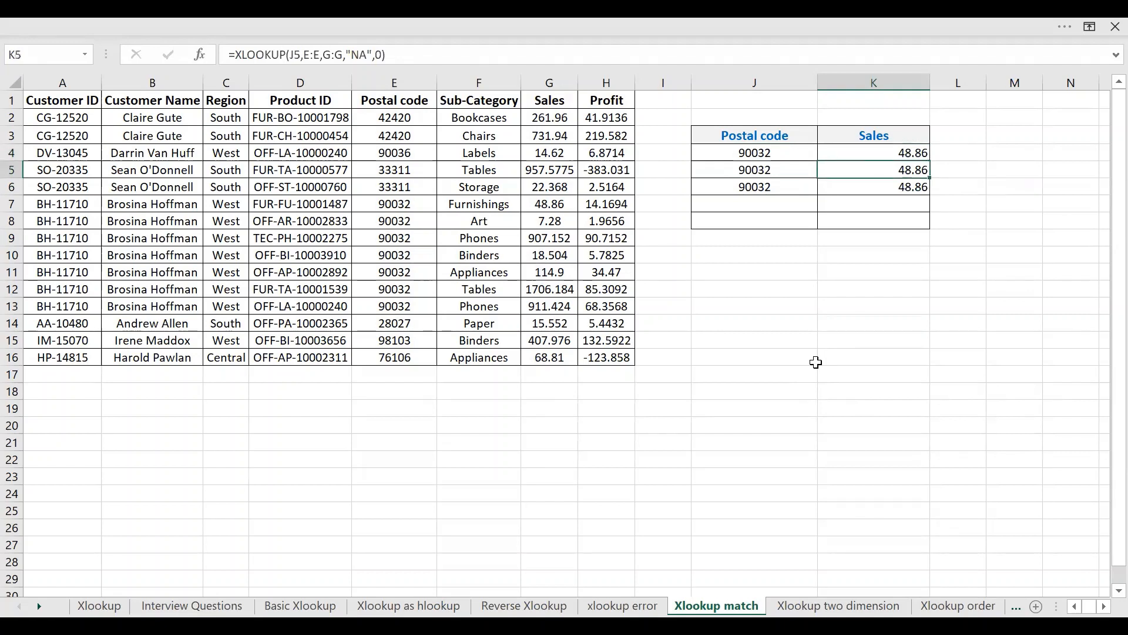
key("F2")
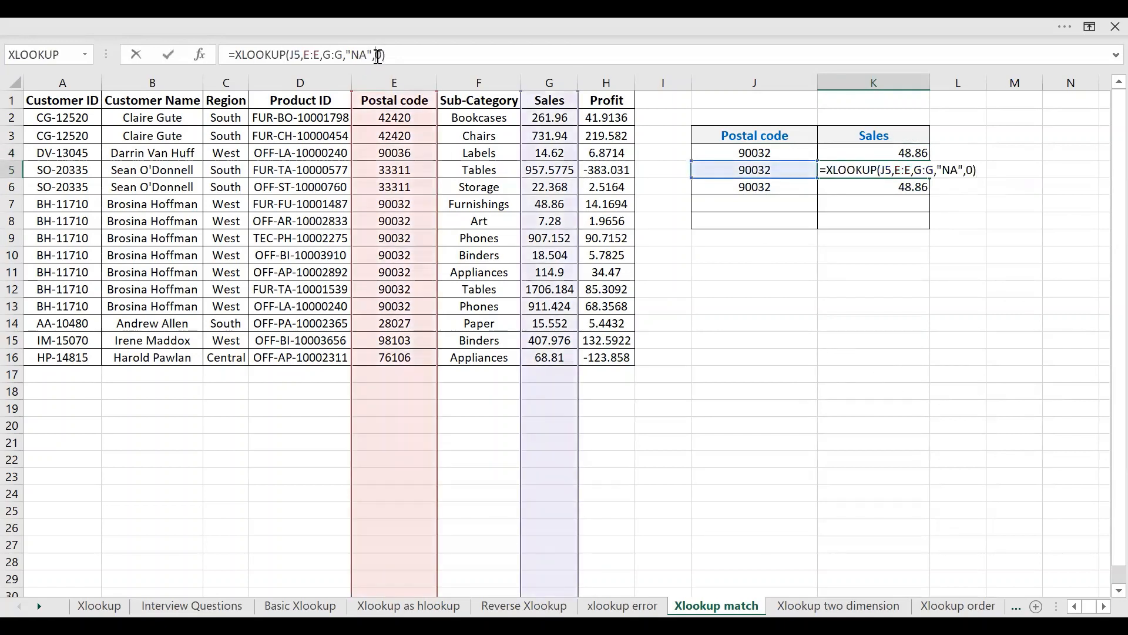
key("Delete")
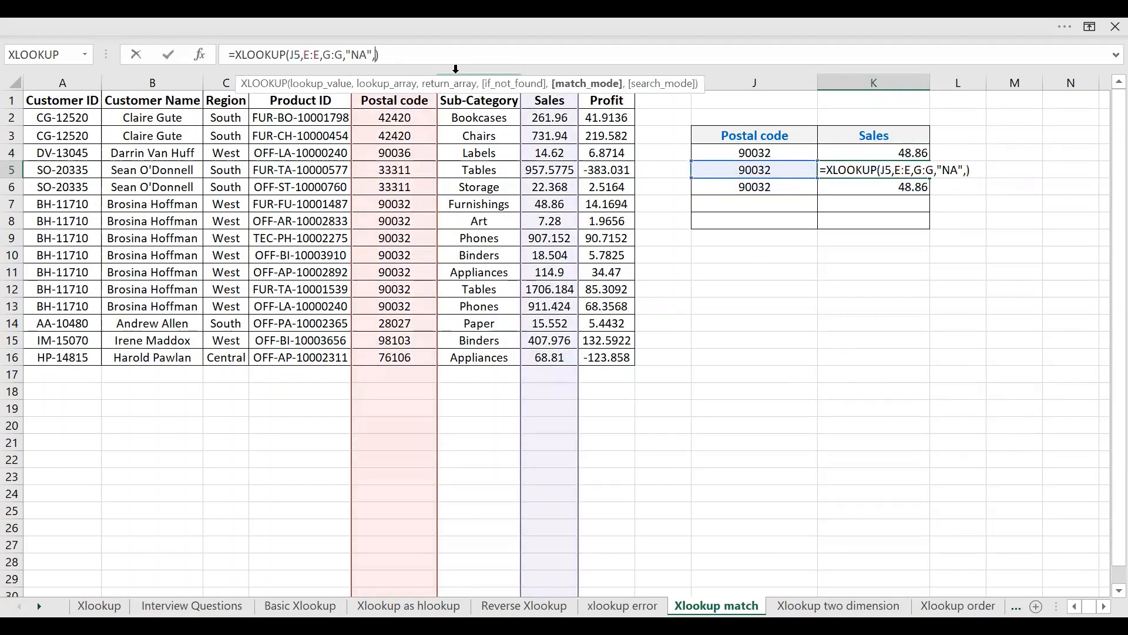
key("Return")
key("F2")
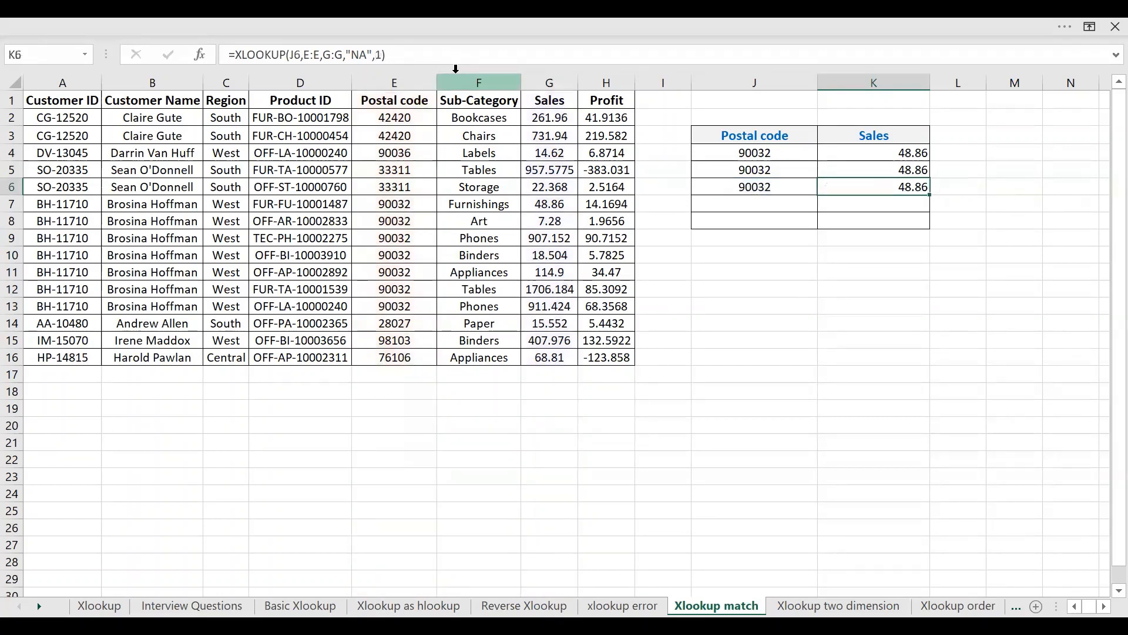
- Overwrite the postal codes in E7:E13 with 33311 copied from E5, so that no exact match for 90032 is left
left_click(394, 210)
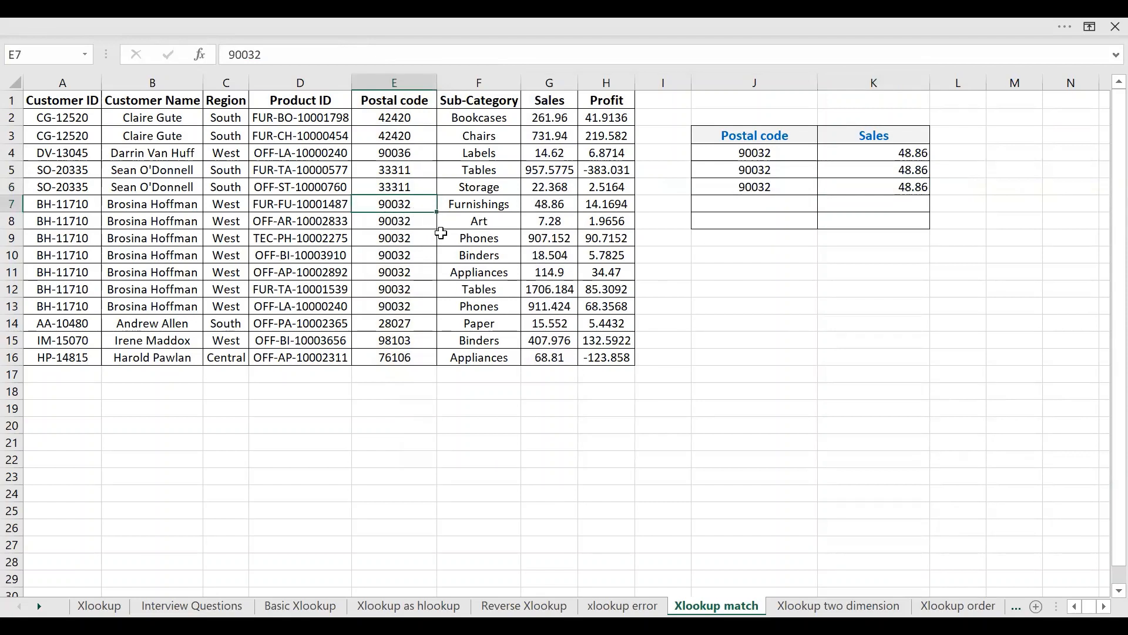
key("Up")
key("Up")
key("ctrl+c")
key("Down")
key("Down")
key("ctrl+v")
key("Down")
key("ctrl+v")
key("Down")
key("ctrl+v")
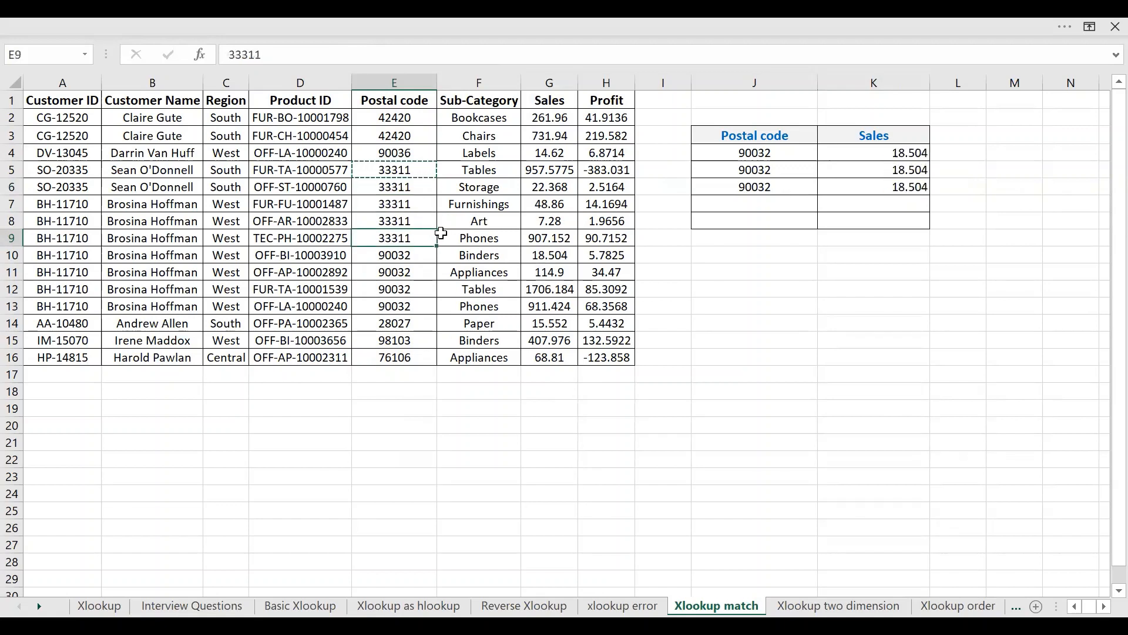
key("Down")
key("ctrl+v")
key("Down")
key("ctrl+v")
key("Down")
key("ctrl+v")
key("Down")
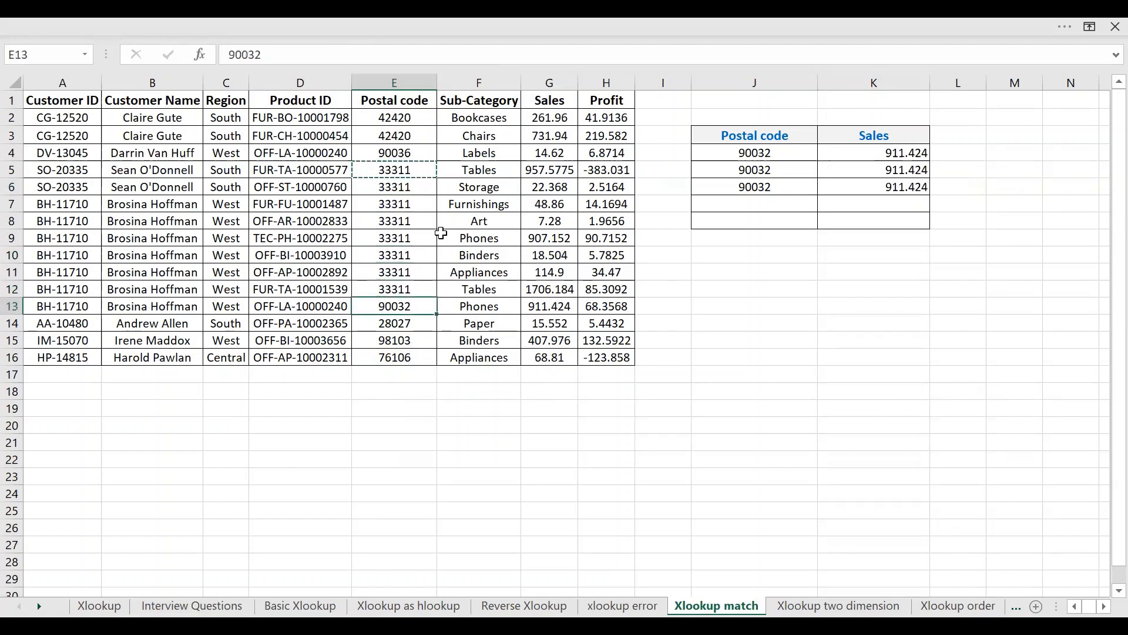
key("ctrl+v")
- Check the Postal code column for the lookup code and review the lookup rows for each match mode
key("Down")
key("Down")
key("Down")
key("Up")
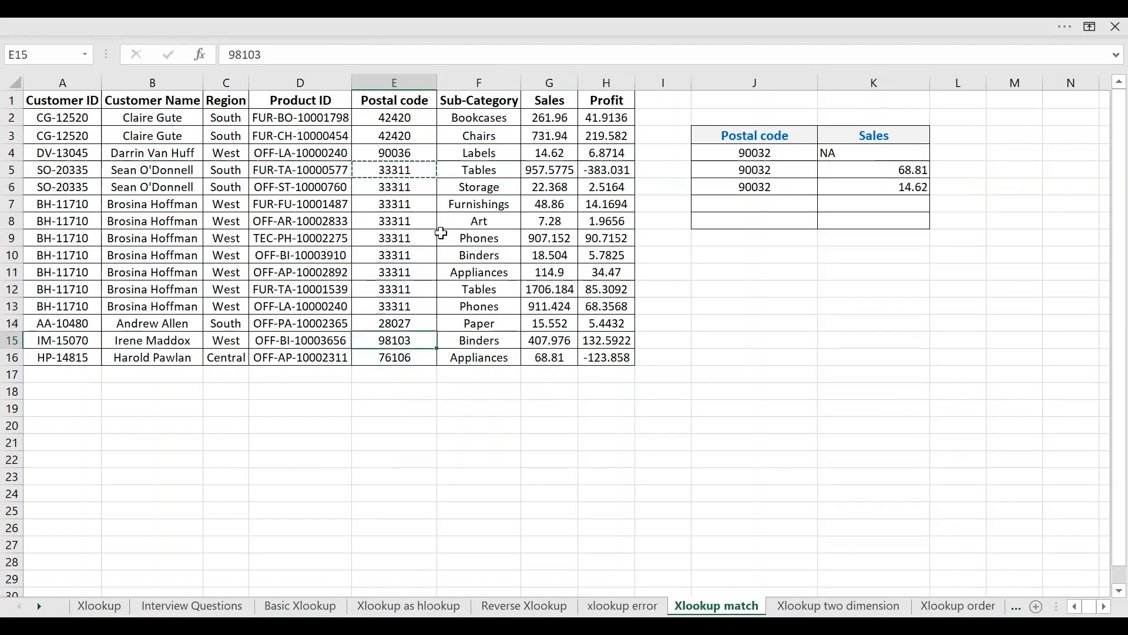
key("Up")
key("ctrl+Up")
key("Down")
key("Down")
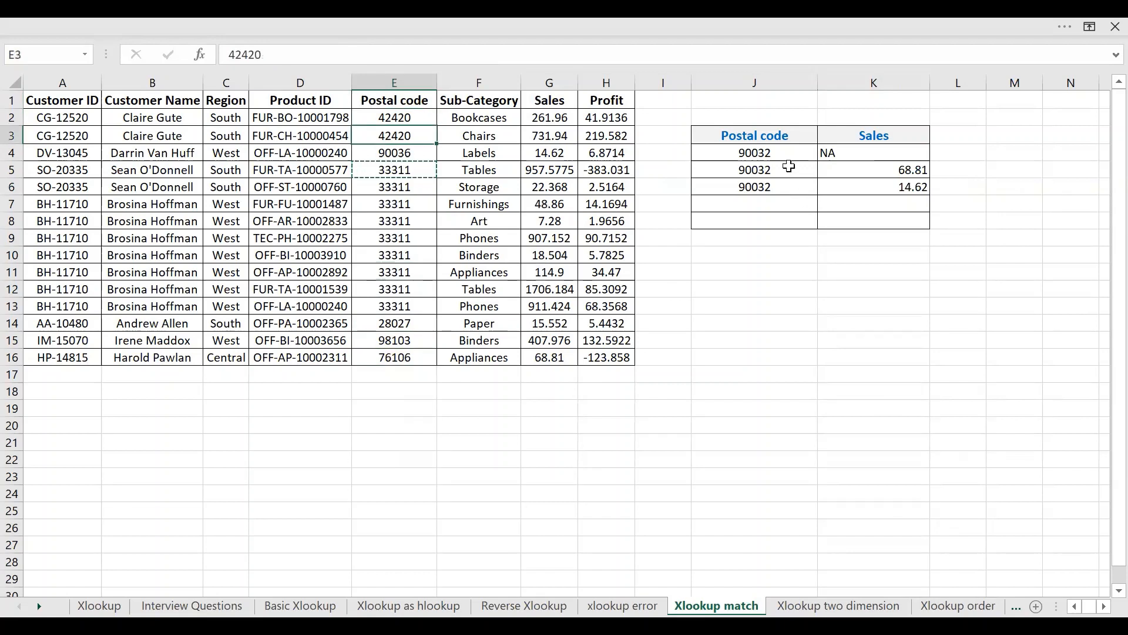
left_click_drag(804, 151, 881, 152)
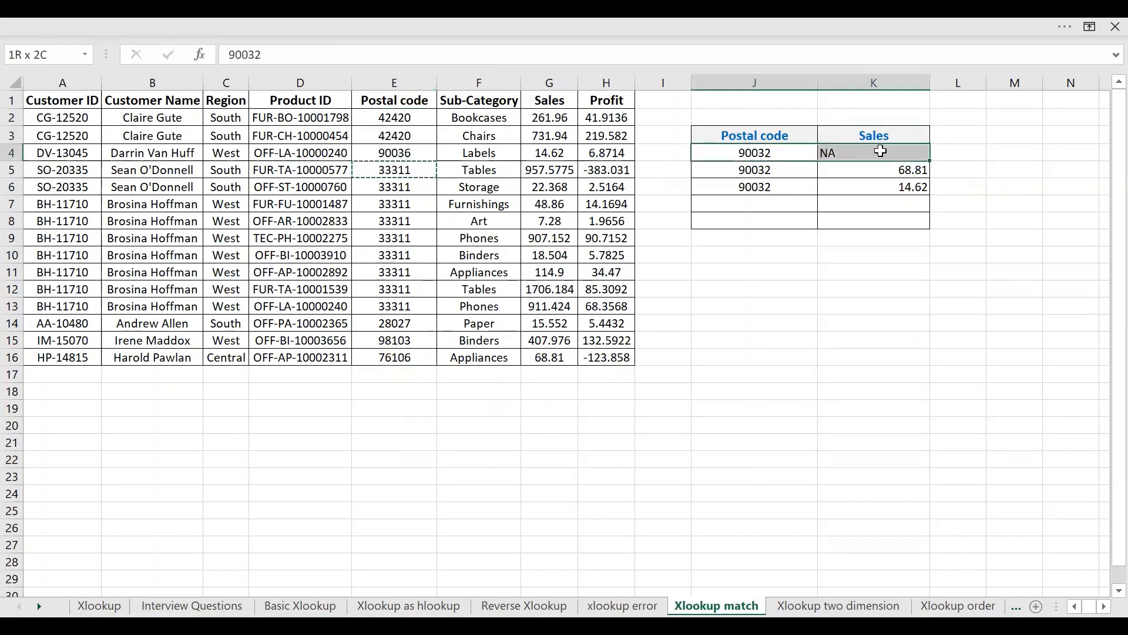
left_click(785, 171)
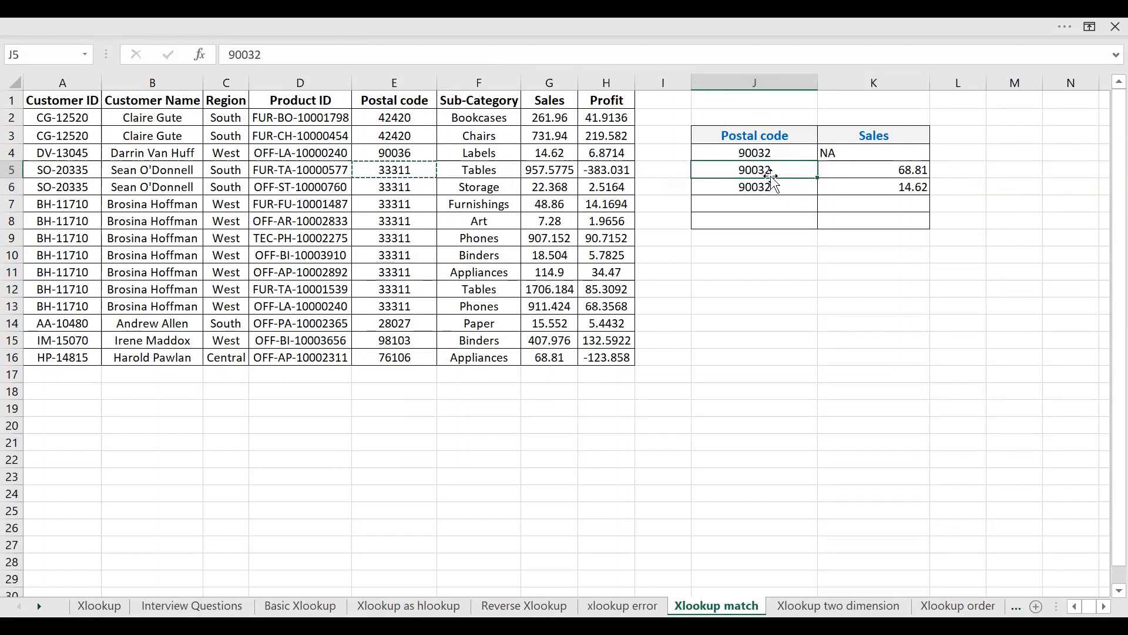
- Sort the data table by Postal code from smallest to largest
left_click(414, 118)
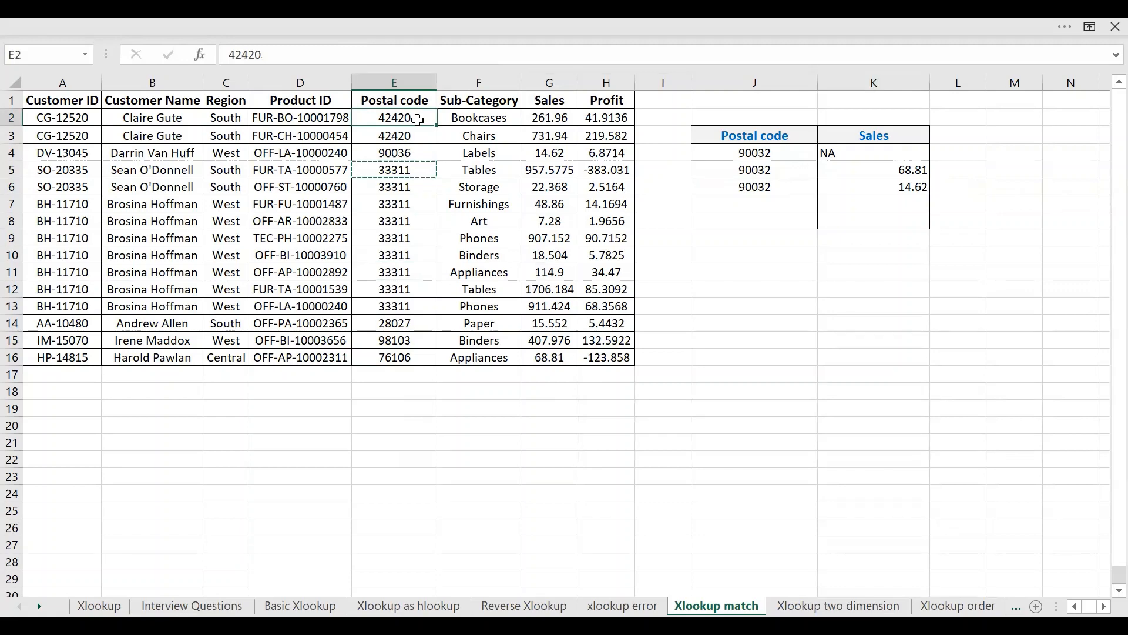
key("alt+a")
key("s")
key("s")
left_click(764, 356)
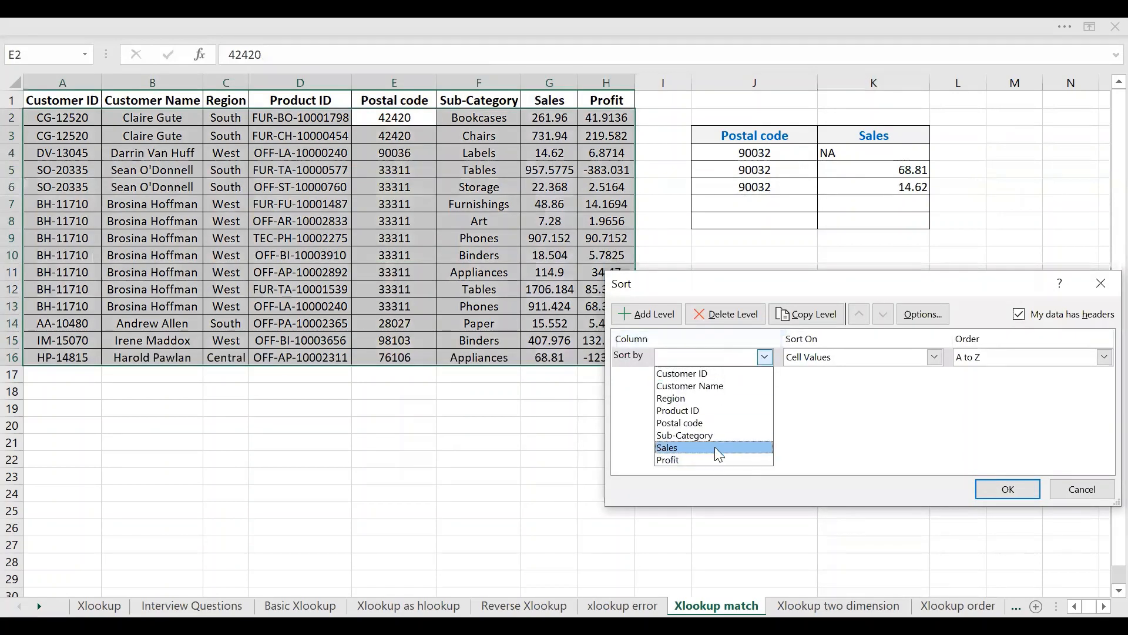
left_click(711, 423)
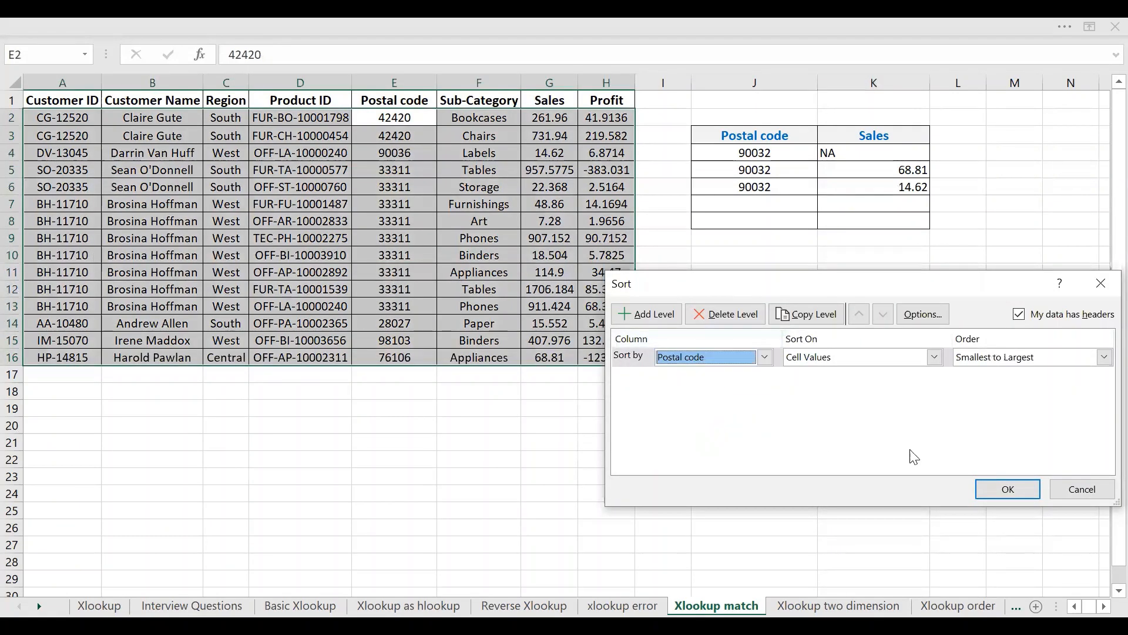
left_click(1007, 488)
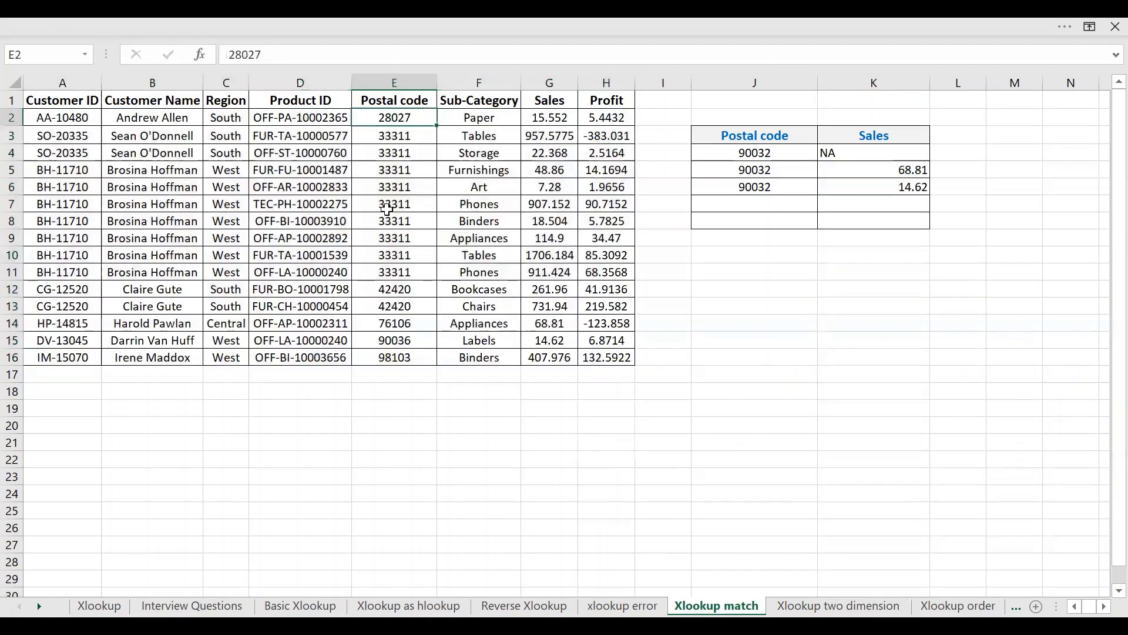
- Go through the sorted postal codes to find the neighbours of 90032, and examine the Sales value beside the next larger code
left_click(395, 136)
key("Down")
key("Down")
key("Down")
key("Down")
key("Down")
key("Down")
key("Down")
key("Down")
key("Down")
key("Down")
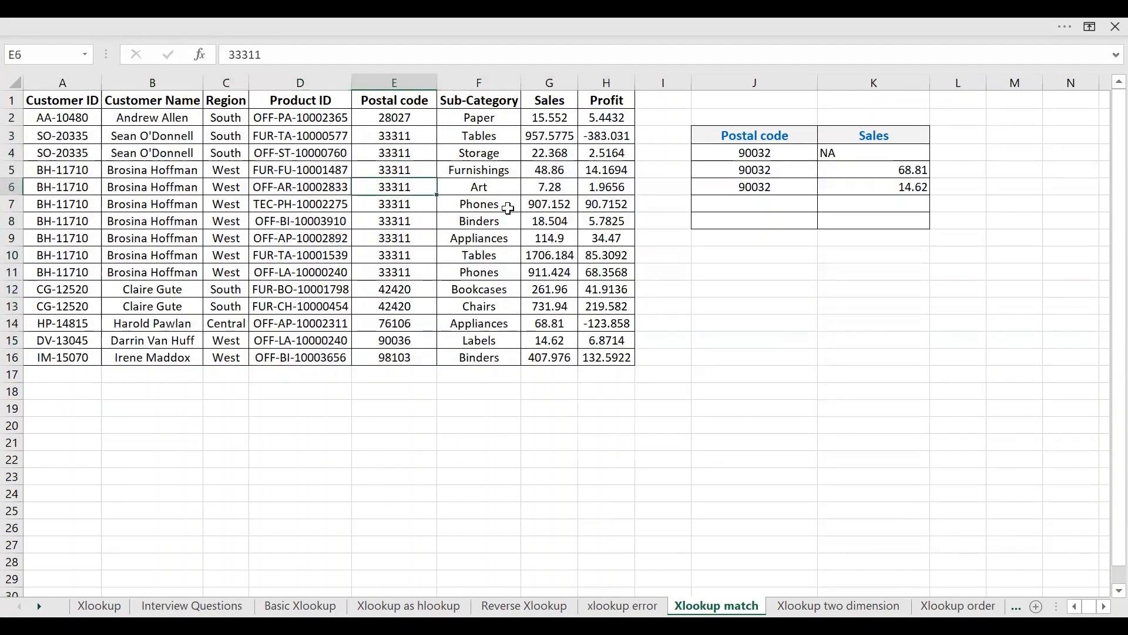
key("Down")
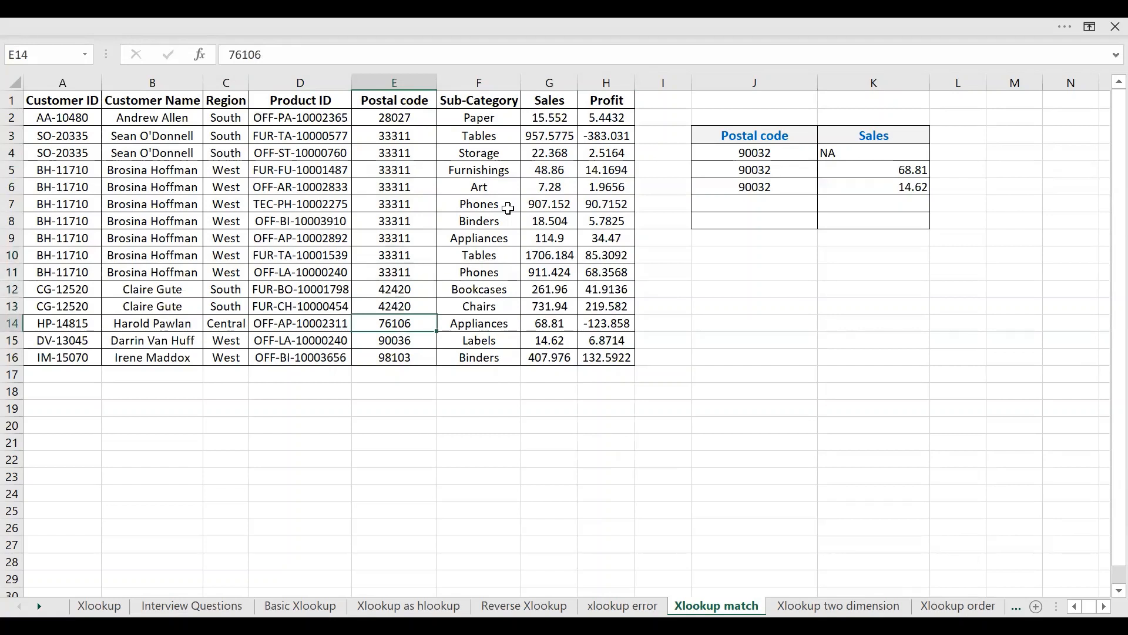
key("Down")
key("Down")
key("Up")
key("Down")
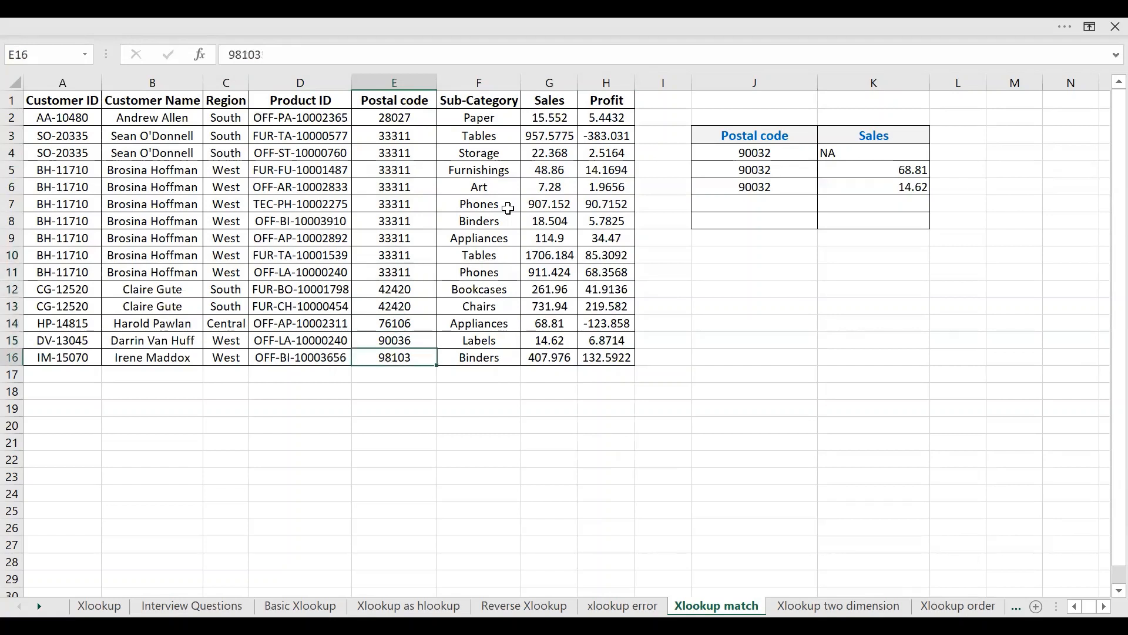
key("Up")
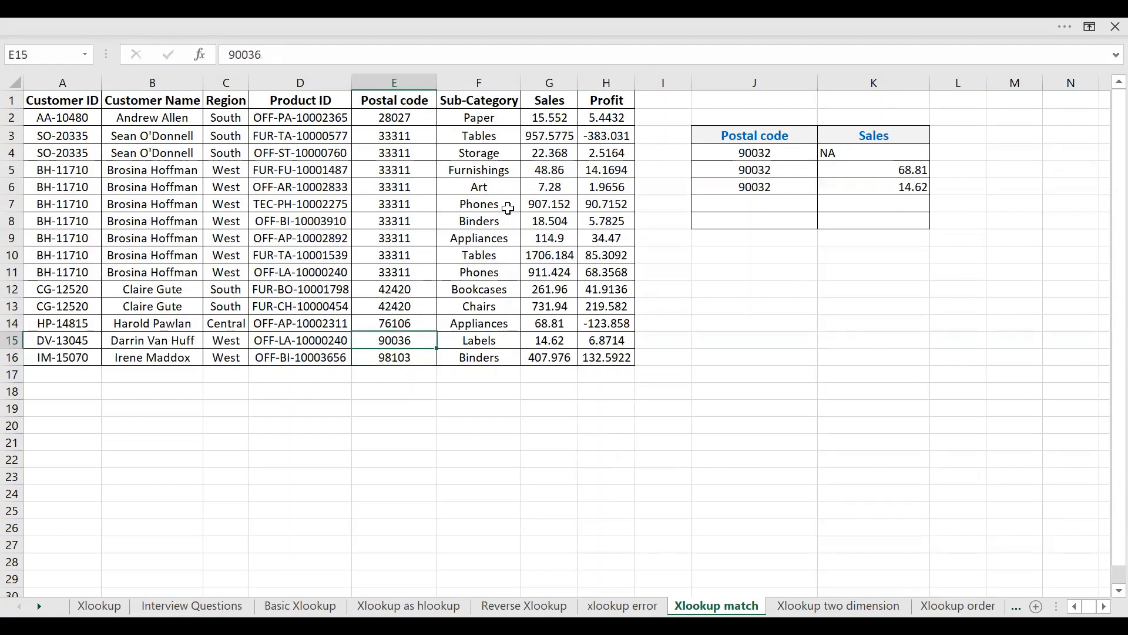
key("Right")
key("Right")
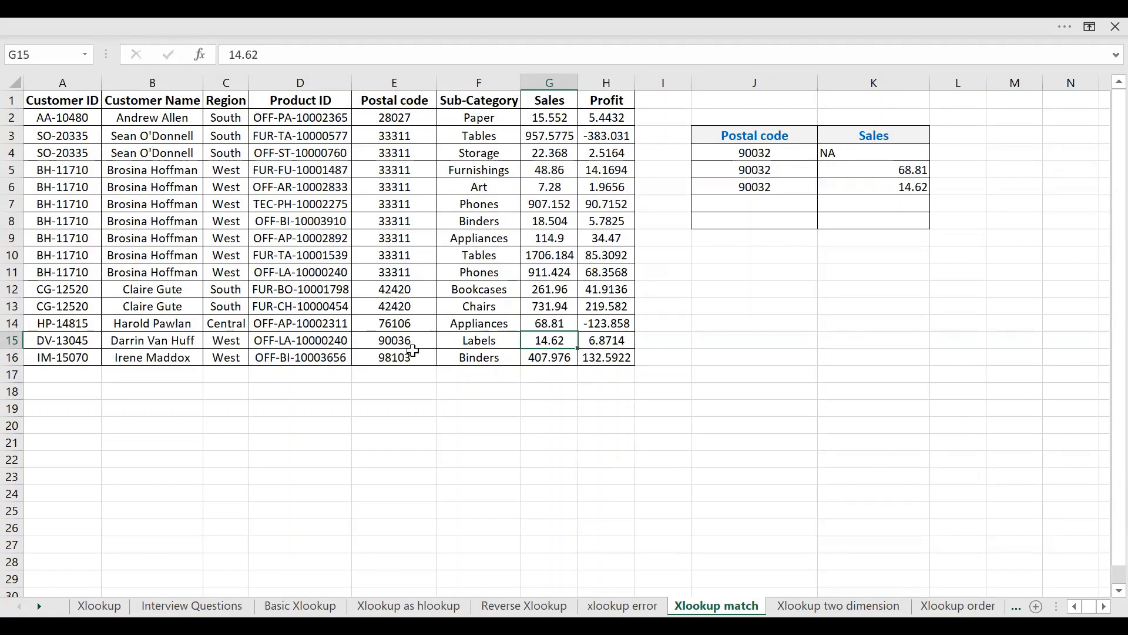
- Compare the next smaller and next larger postal code rows with the match modes of the K5 and K6 formulas
left_click(410, 325)
left_click(409, 339)
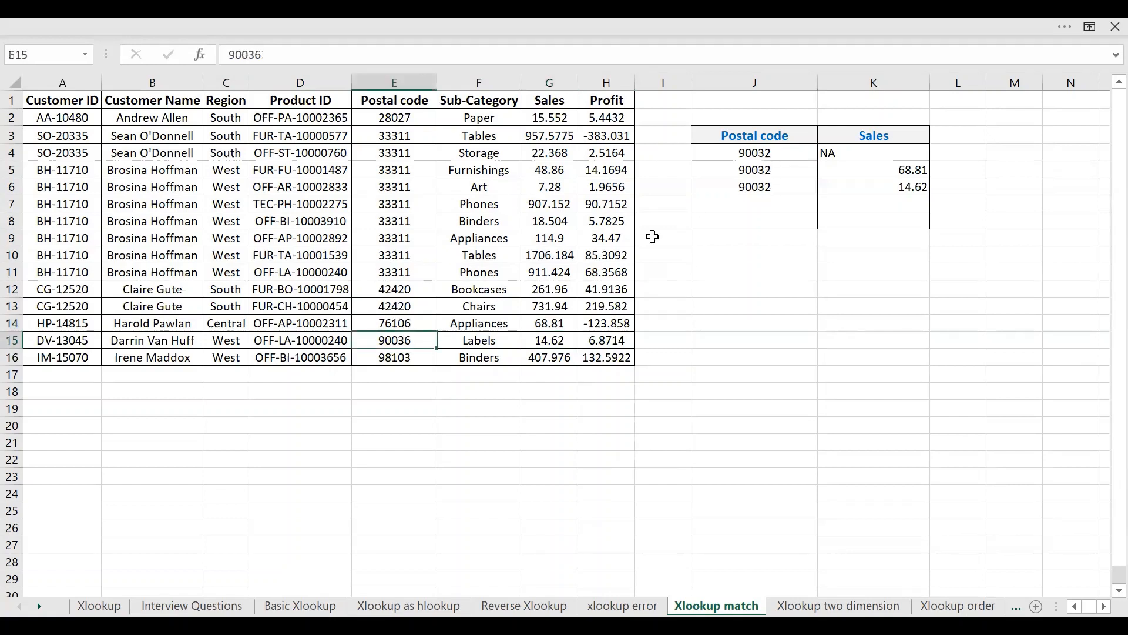
left_click_drag(412, 325, 522, 323)
left_click(544, 327)
left_click(874, 169)
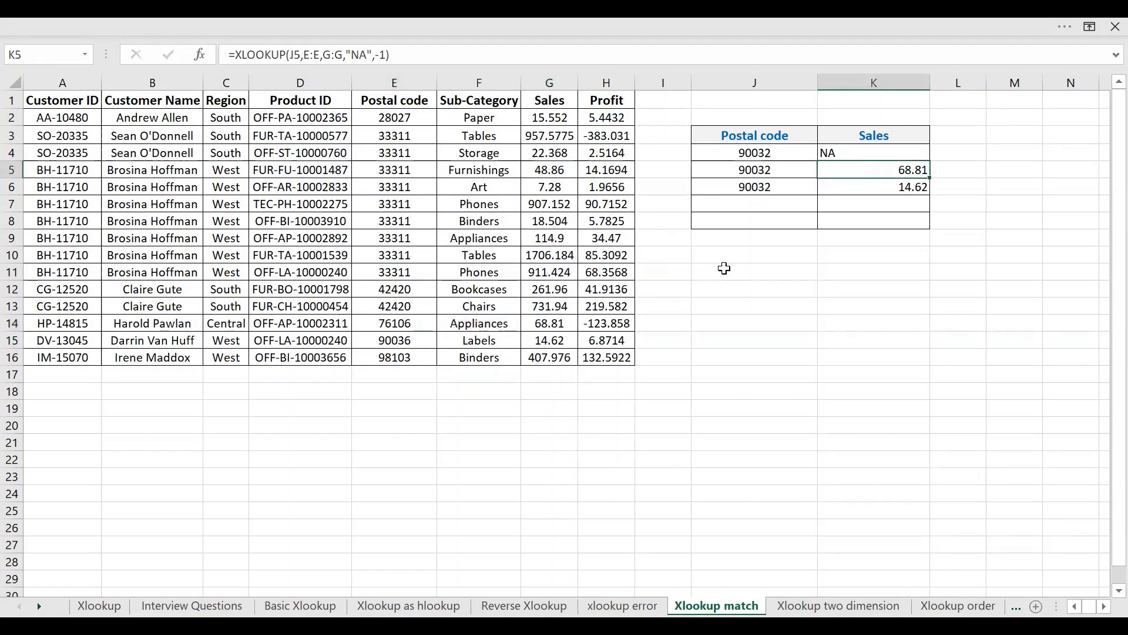
left_click(403, 344)
left_click(876, 190)
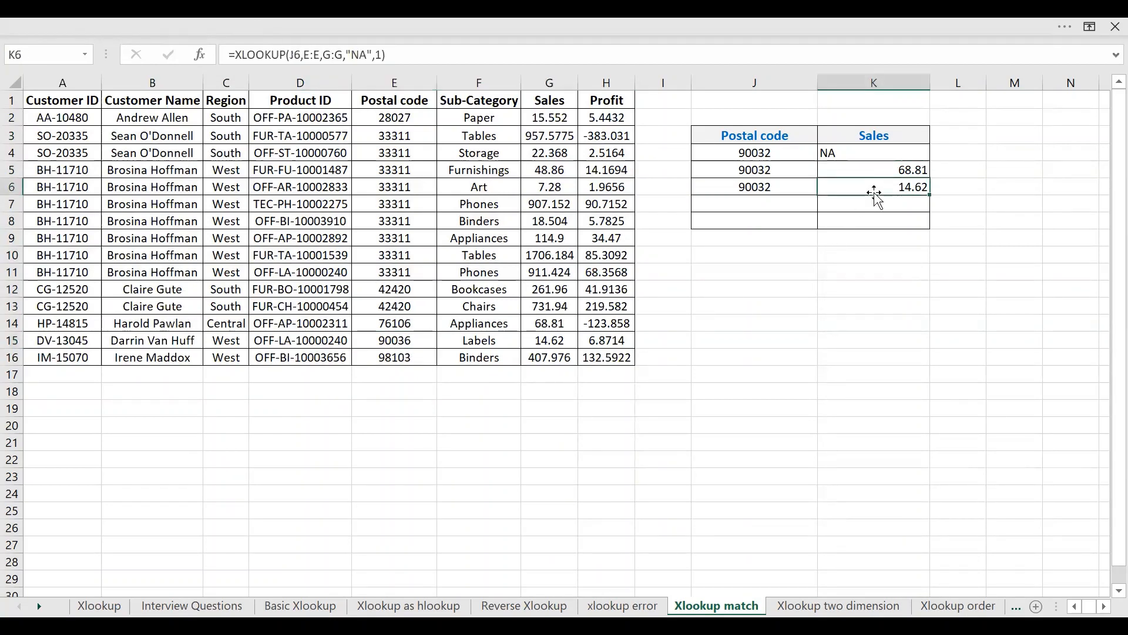
- Label the three lookup rows with match modes 0, -1 and 1 in L4:L6, and check them against the Sales formulas
left_click_drag(869, 153, 871, 186)
left_click(840, 156)
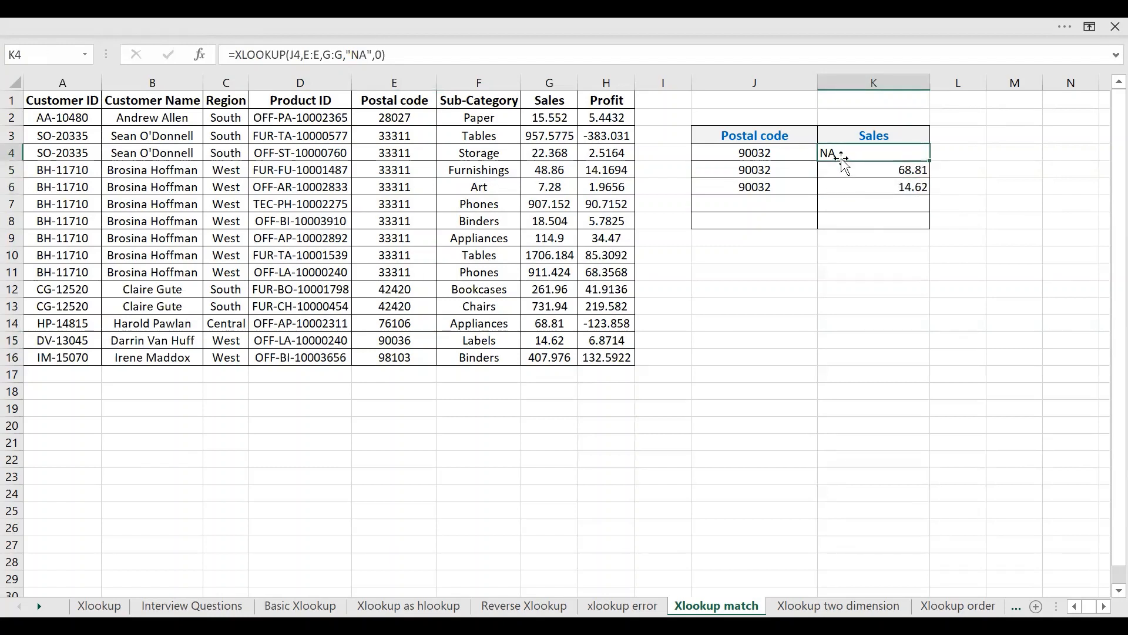
left_click(971, 158)
type("0")
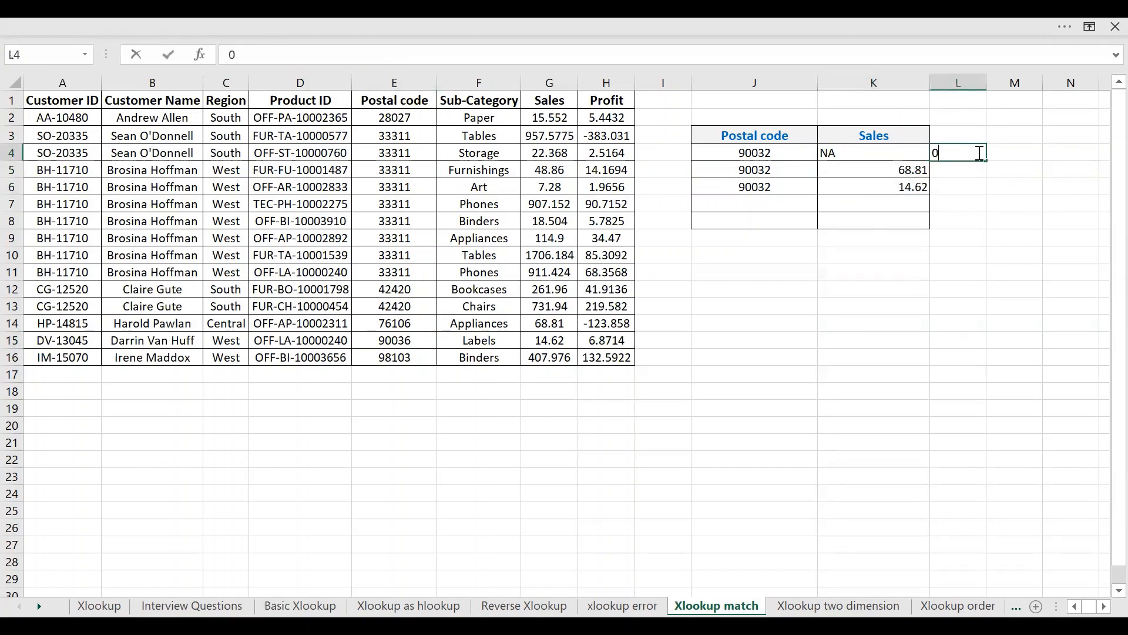
key("Return")
type("-1")
key("Return")
type("1")
key("Return")
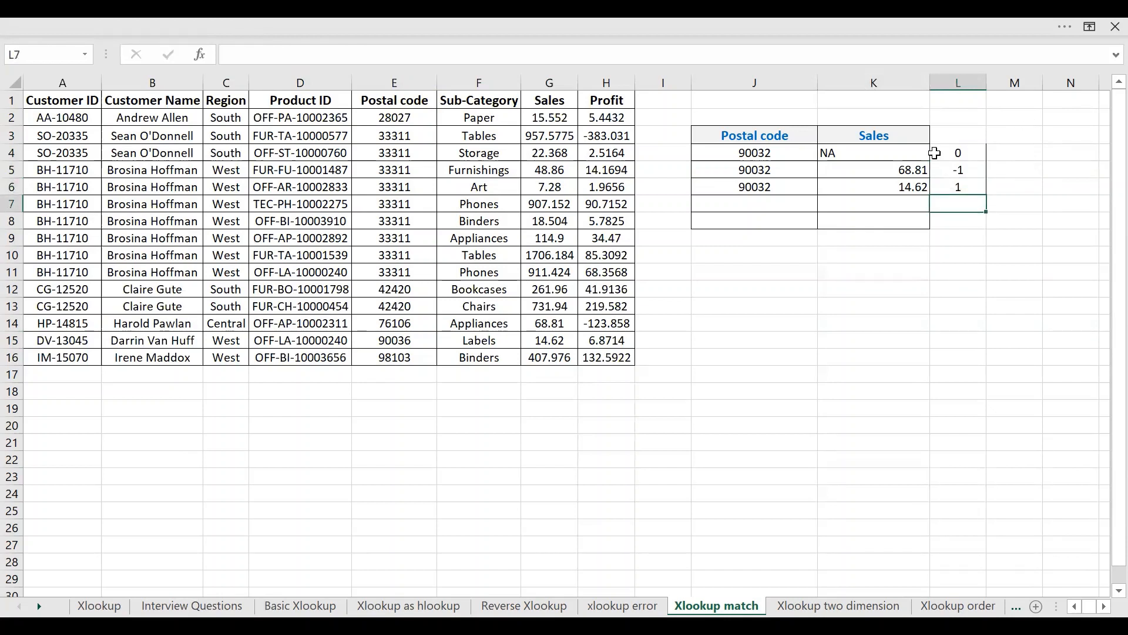
left_click(902, 156)
left_click(902, 170)
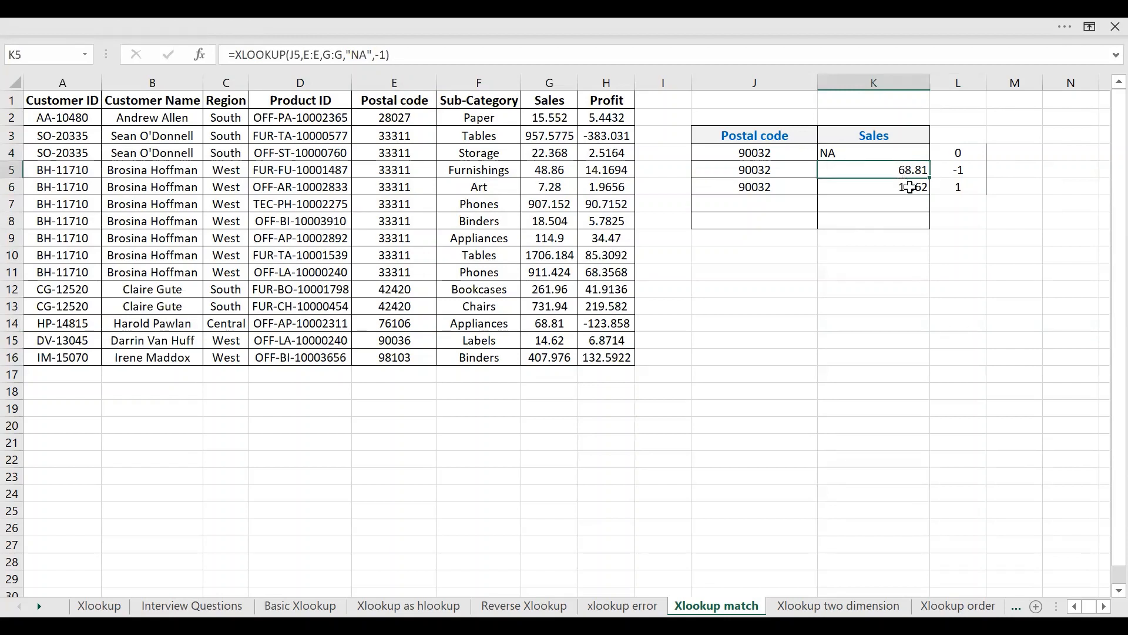
left_click(904, 188)
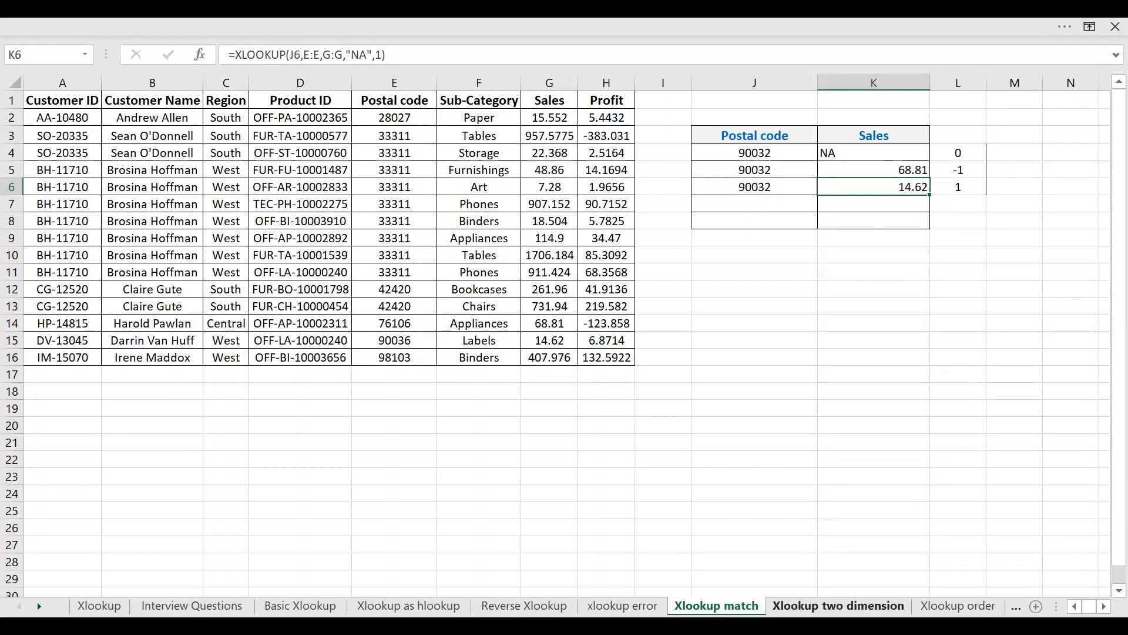
- On the Xlookup two dimension sheet, start an XLOOKUP formula in E15 with the city in D15 as lookup value
left_click(838, 606)
left_click(492, 372)
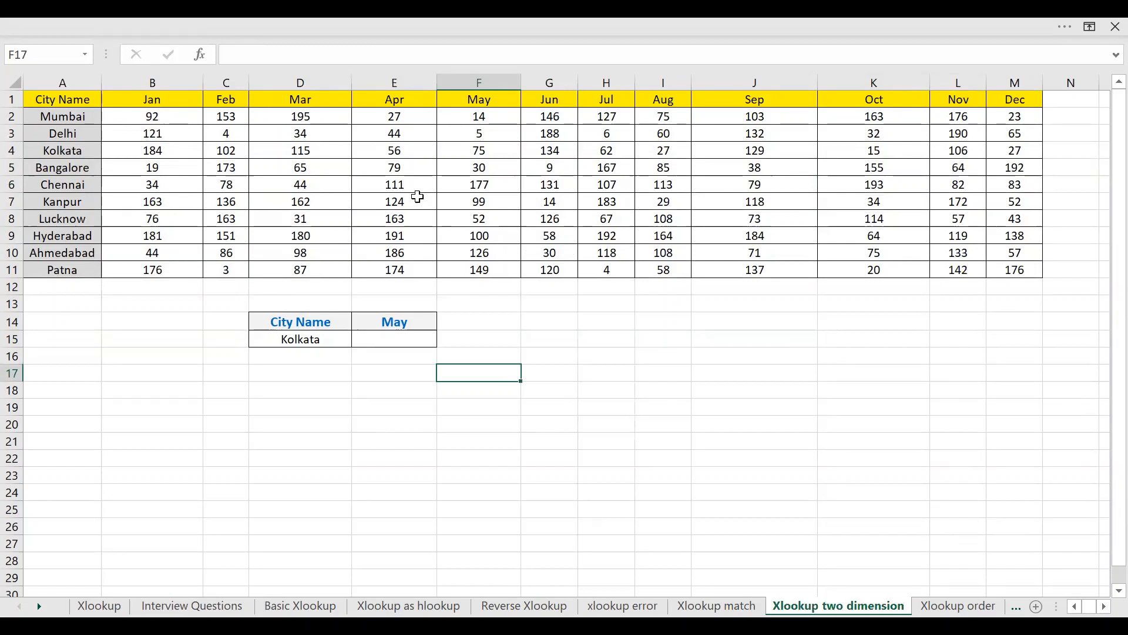
left_click(401, 340)
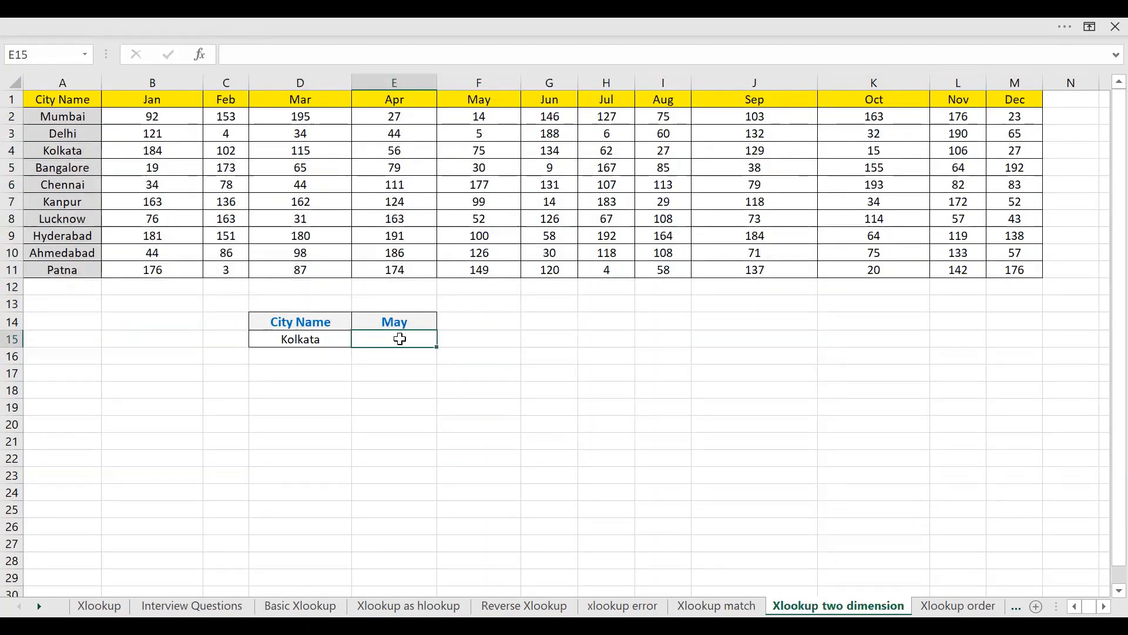
type("=")
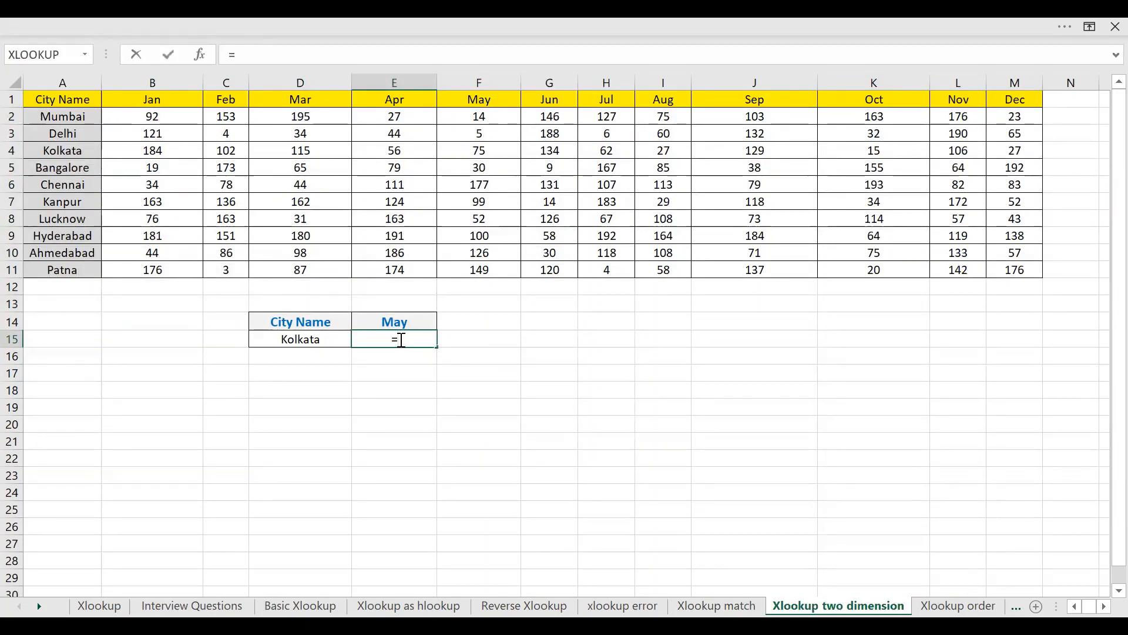
key("Escape")
type("=XLOOKUP(")
key("Left")
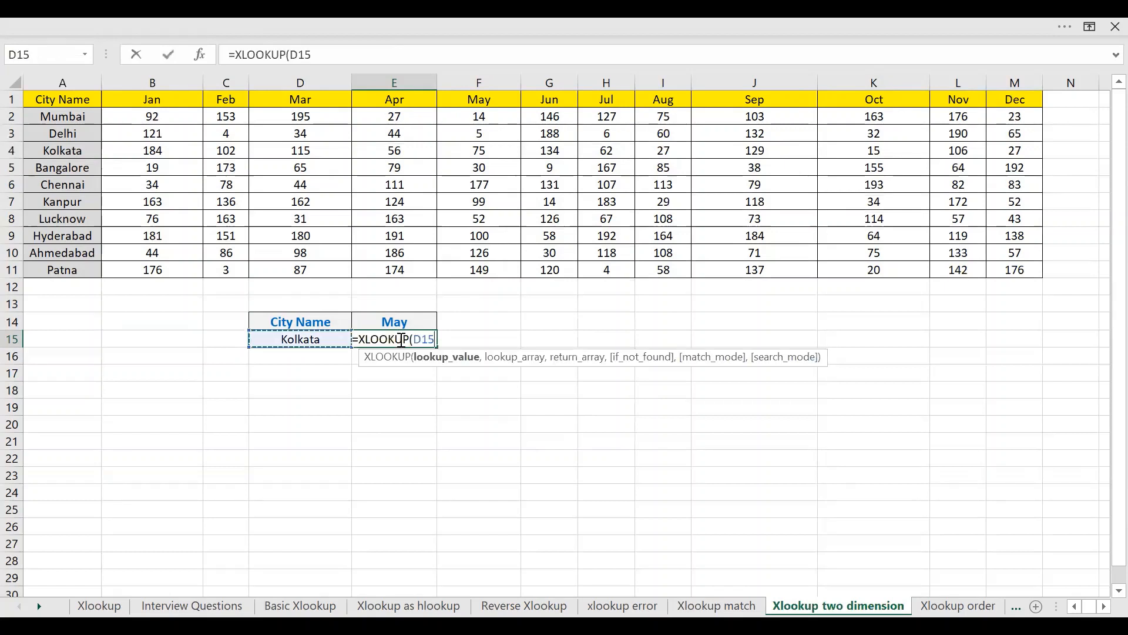
- Set the lookup array to the city name column as the absolute range $A$1:$A$11
type(",")
key("Up")
key("Up")
key("Up")
key("Up")
key("ctrl+Up")
key("Left")
key("Left")
key("Left")
key("Left")
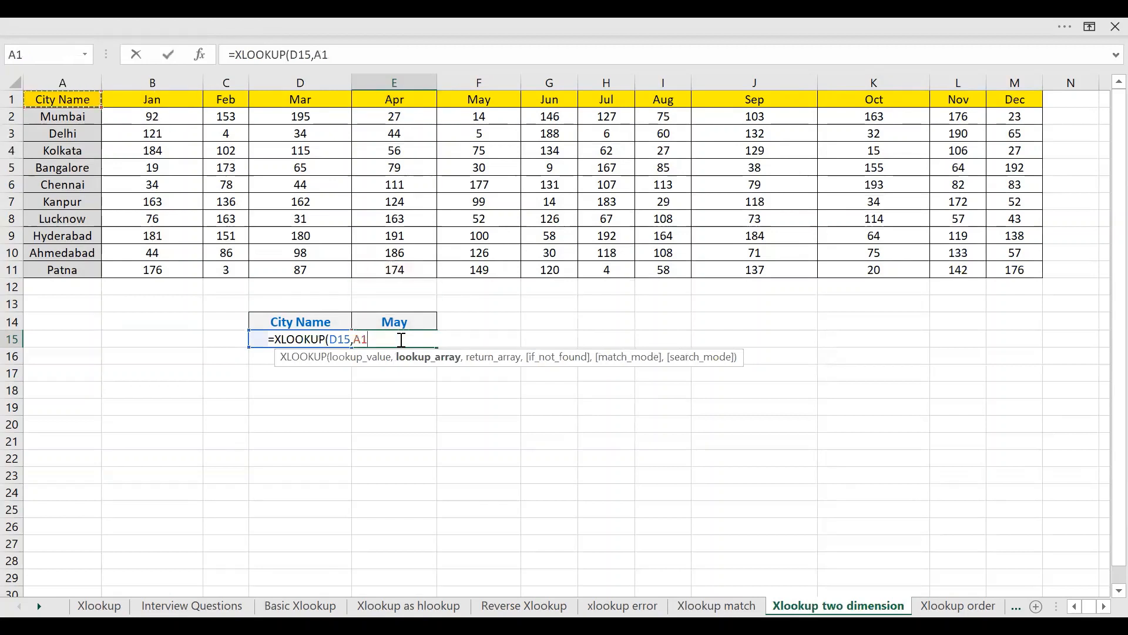
key("ctrl+shift+Down")
key("F4")
type(",")
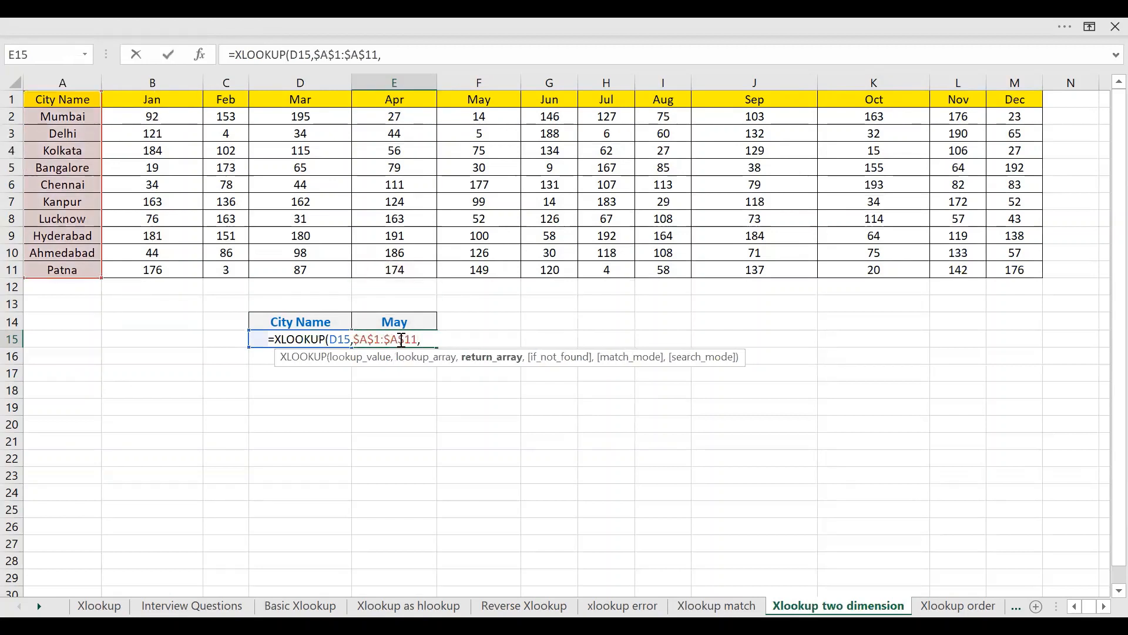
- Set the return array to the absolute range $B$1:$M$11 and complete the formula in E15
key("Up")
key("Up")
key("Up")
key("Up")
key("ctrl+Up")
key("ctrl+Left")
key("Right")
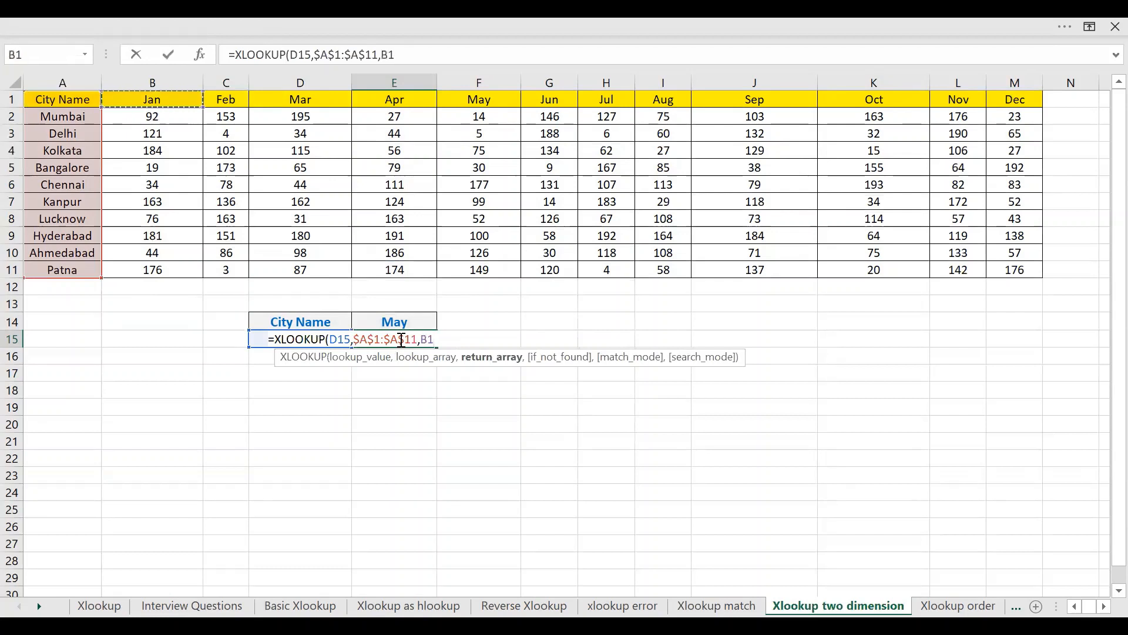
key("ctrl+shift+Right")
key("ctrl+shift+Down")
key("F4")
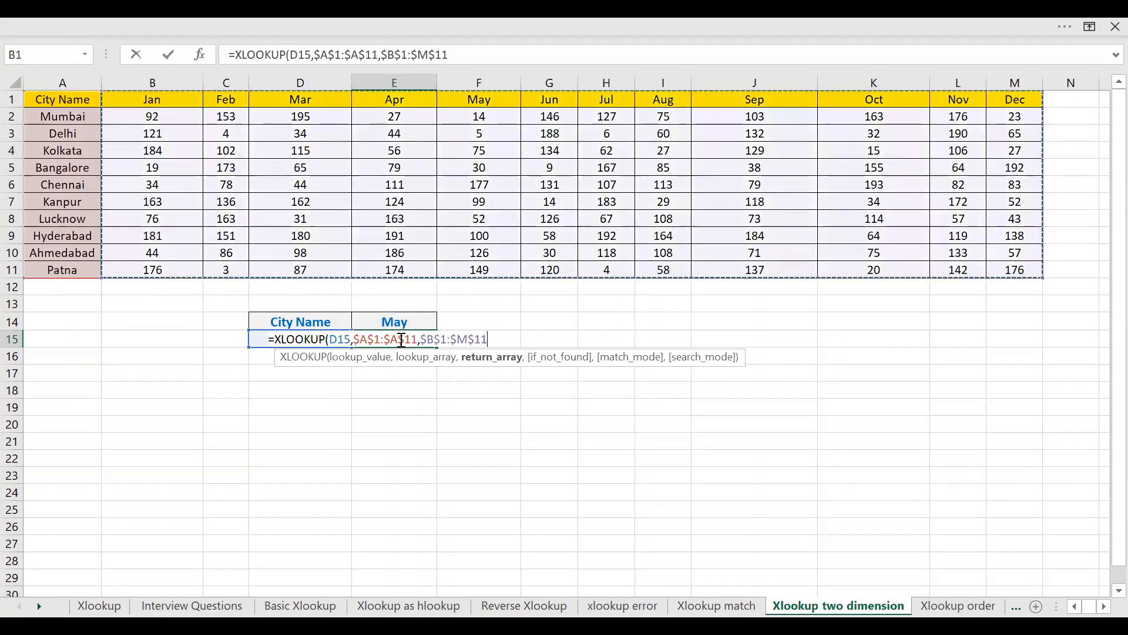
type(")")
key("ctrl+Return")
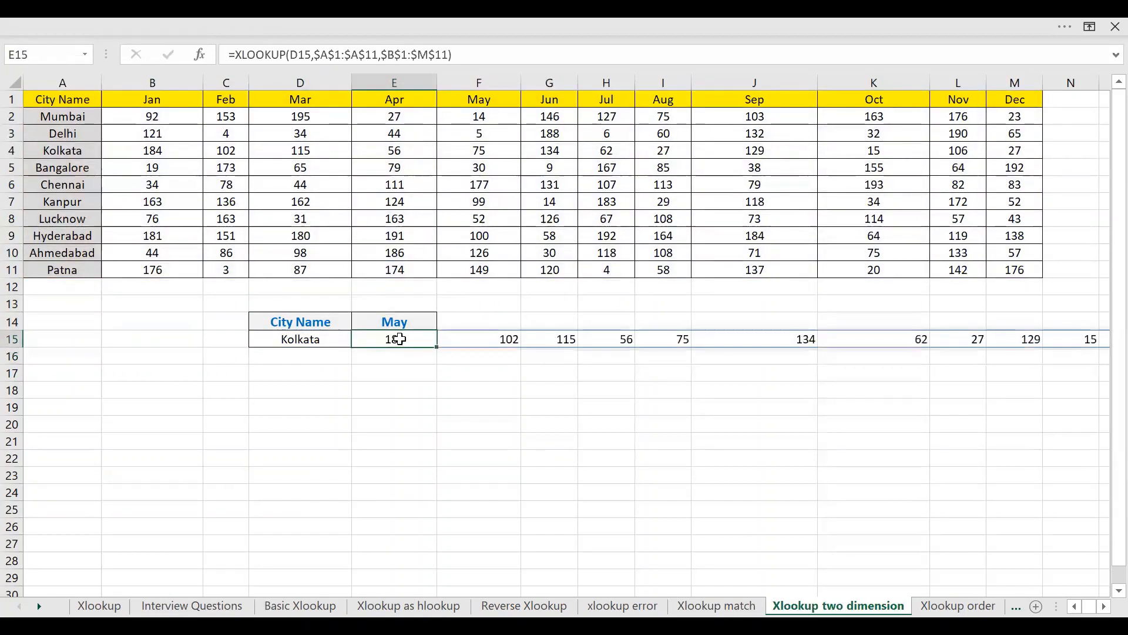
- Copy the XLOOKUP expression from E15 without its equals sign, and clear the spilled results from row 15
left_click_drag(464, 52, 230, 71)
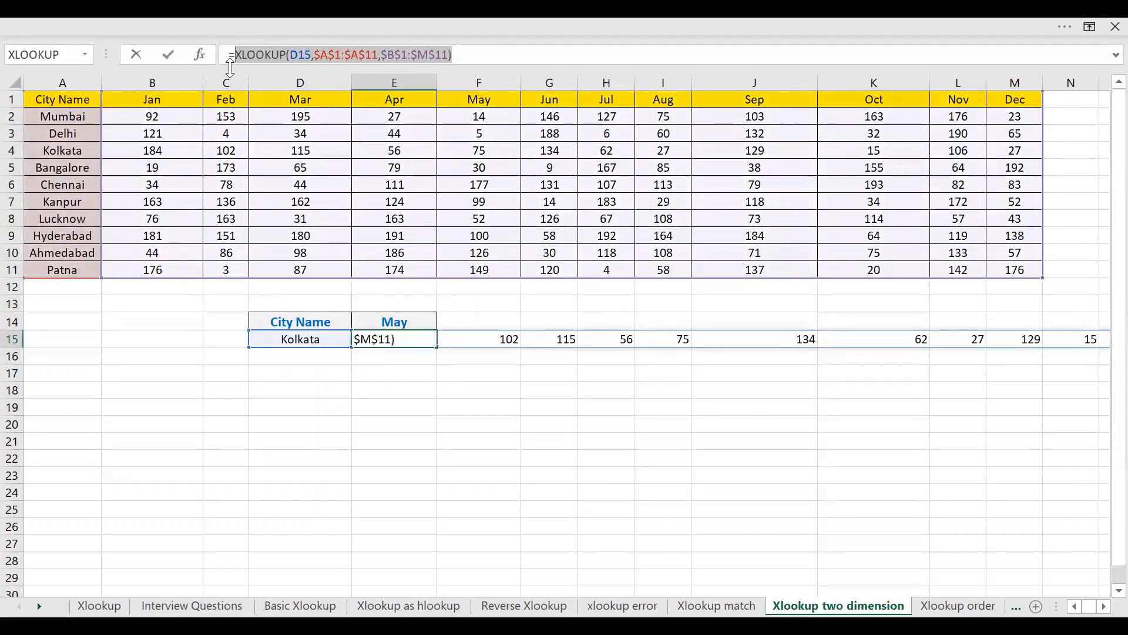
key("Escape")
key("ctrl+shift+Right")
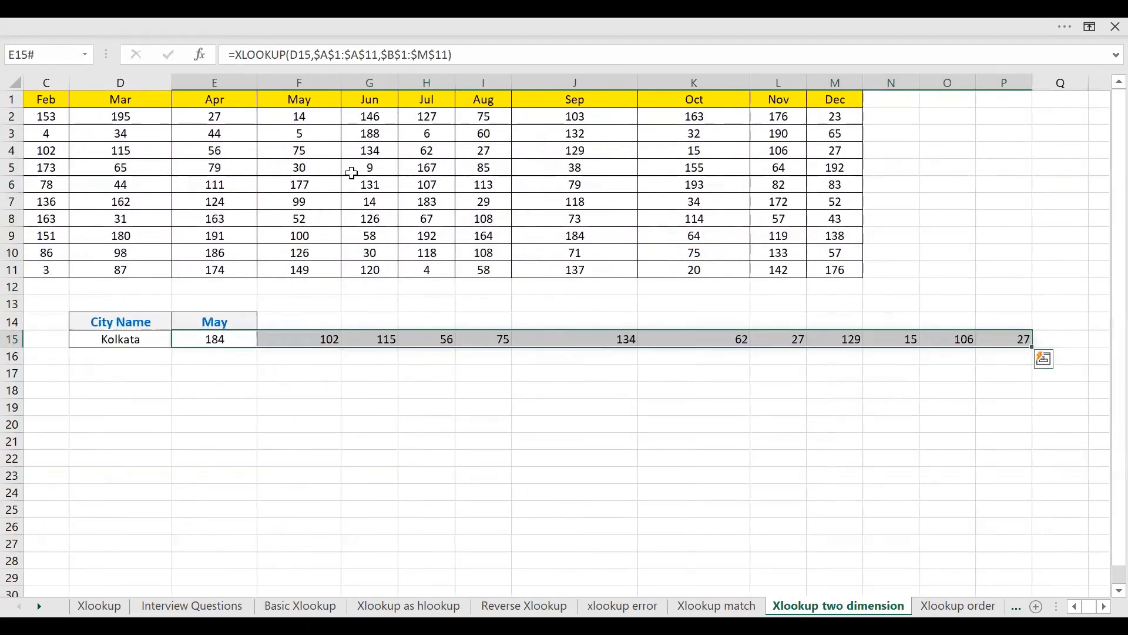
key("Delete")
- Start a new XLOOKUP in E15 with the month in E14 as lookup value and $B$1:$M$1 as lookup array
key("Home")
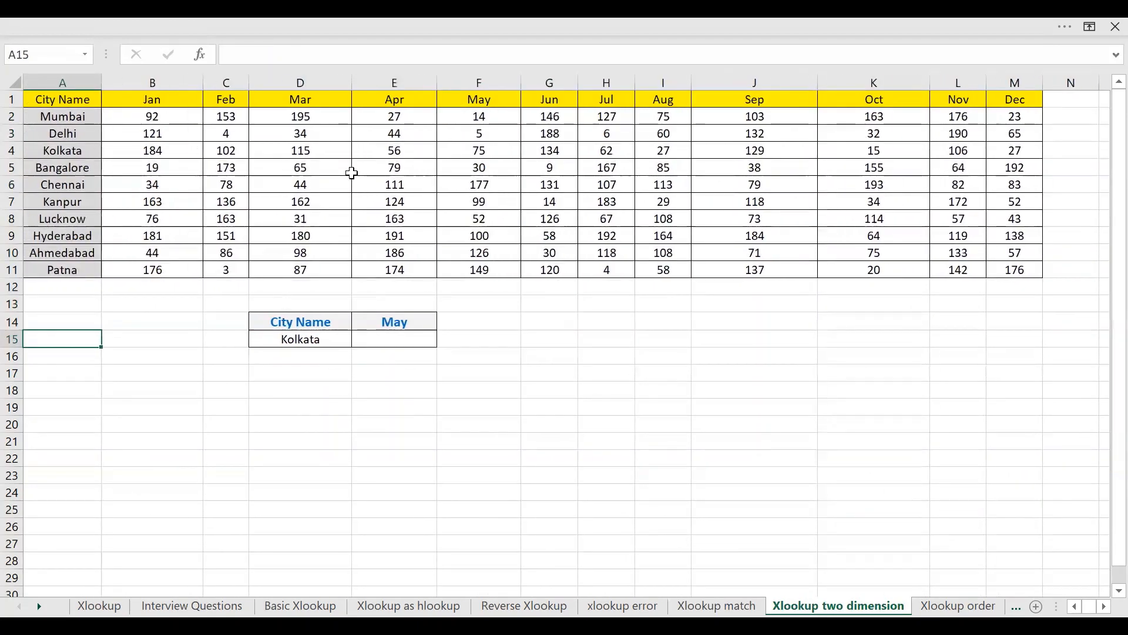
key("Right")
key("Right")
key("Right")
key("Right")
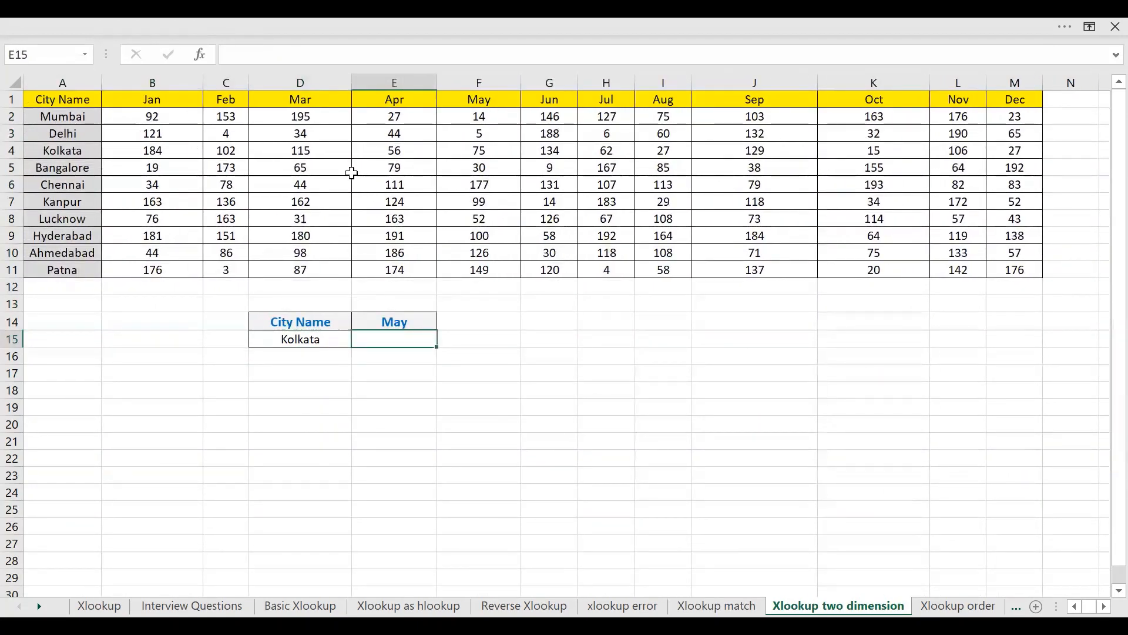
type("=")
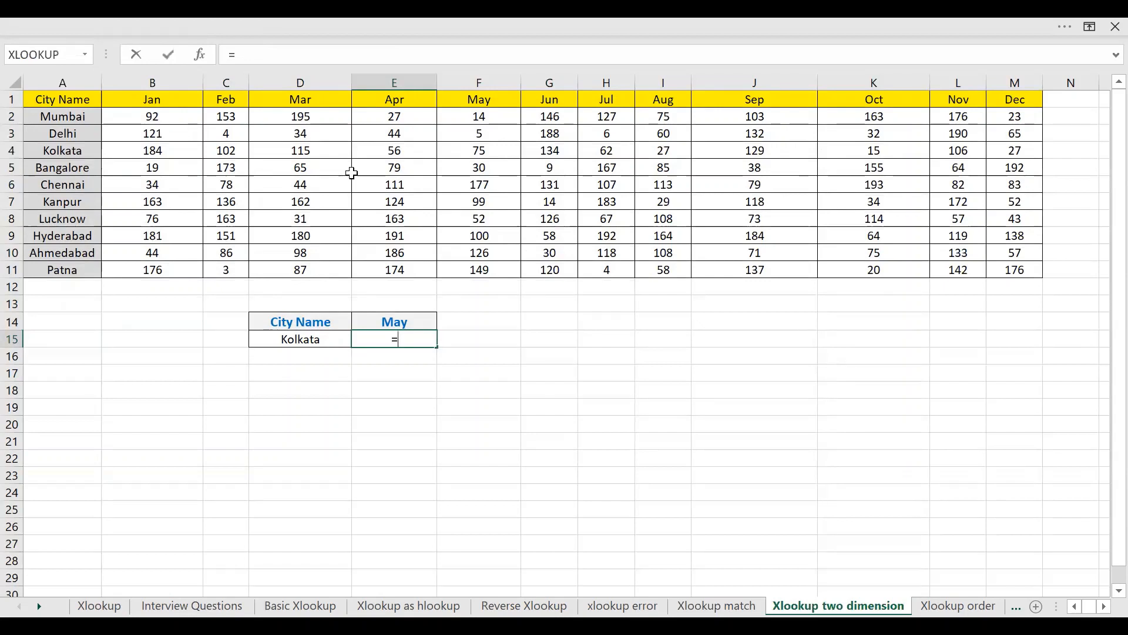
type("XLOOKUP(E14,")
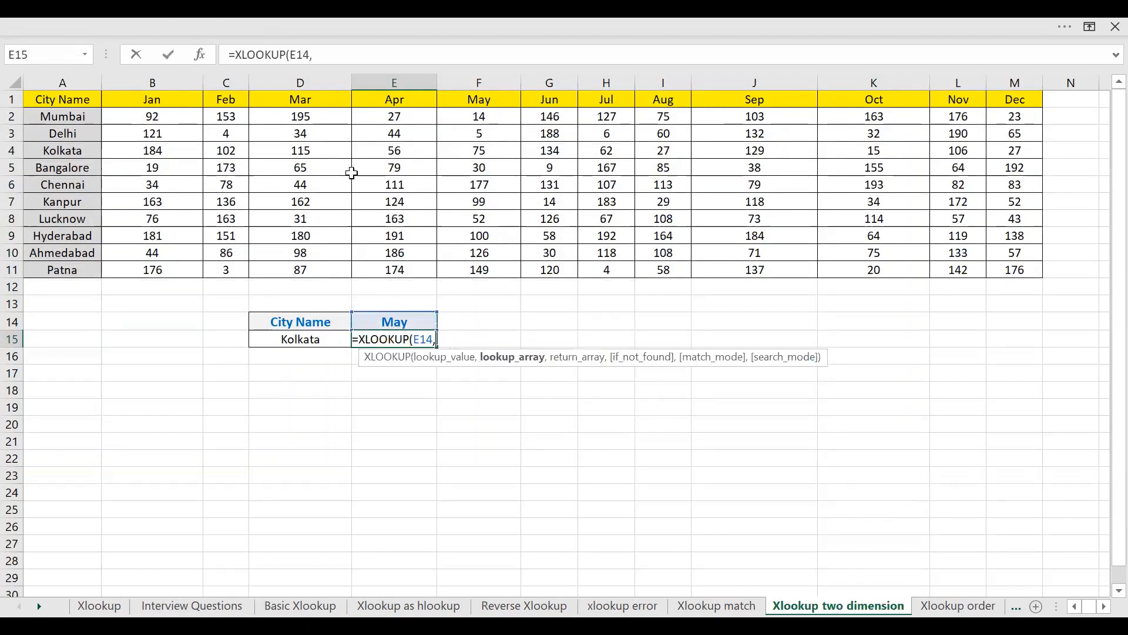
left_click(131, 99)
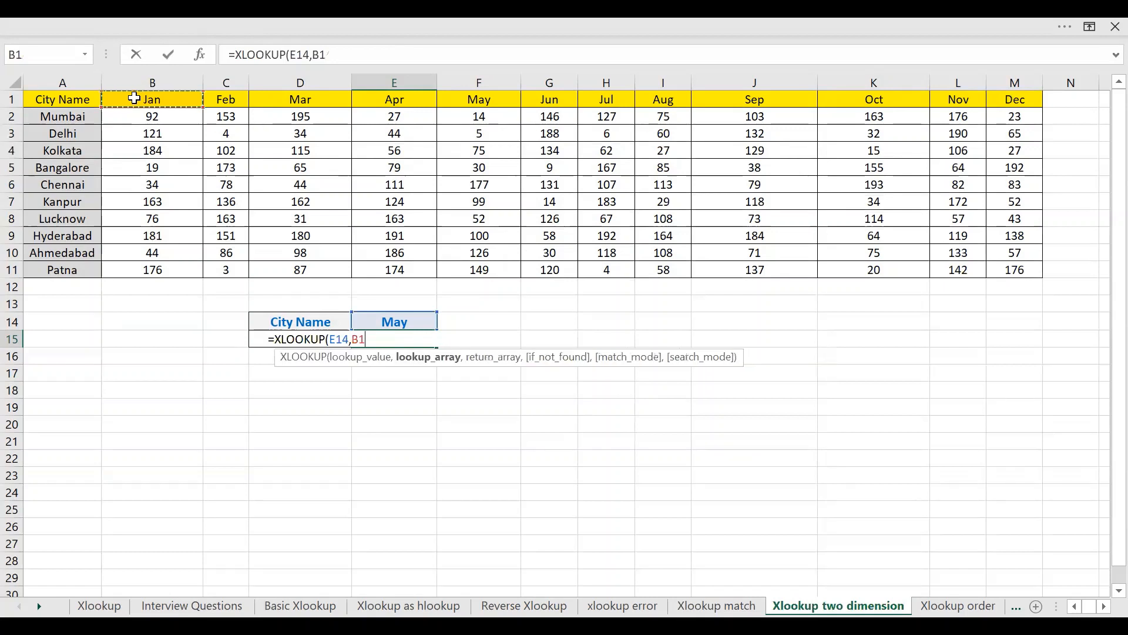
key("ctrl+shift+Right")
key("F4")
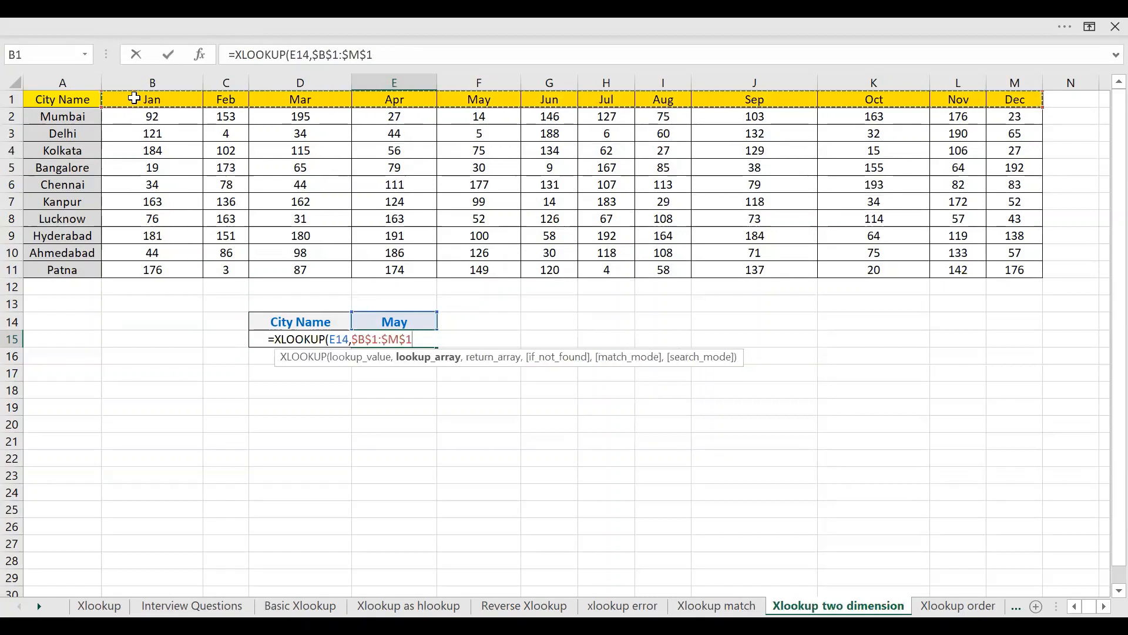
type(",")
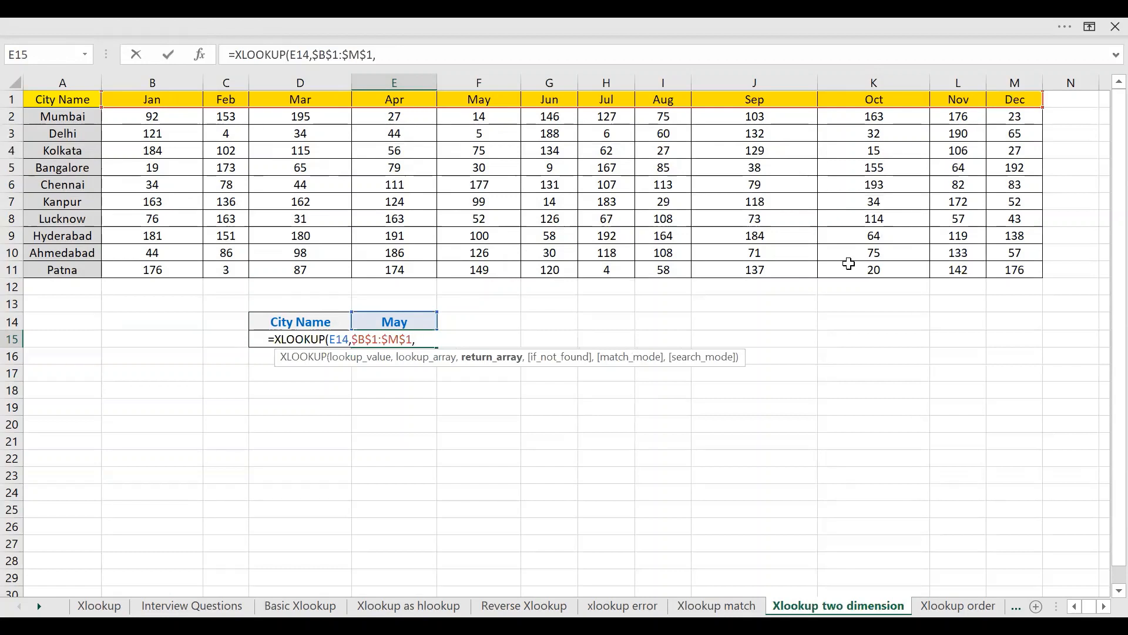
- Nest the copied city XLOOKUP as the return array, complete the formula, and review its month cell and month header range
key("ctrl+v")
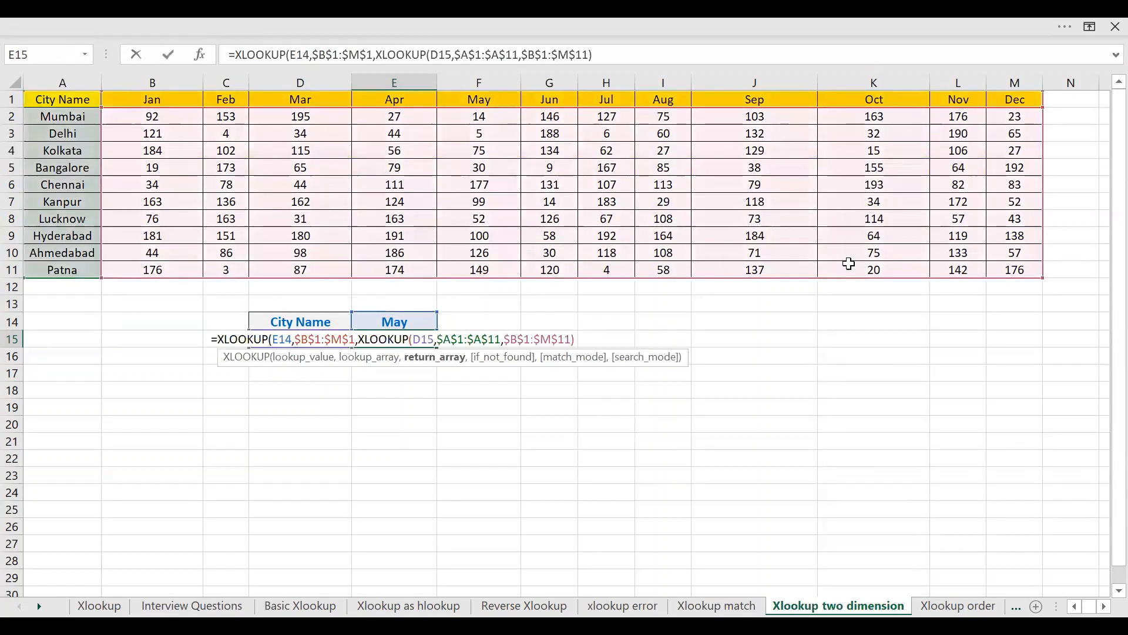
type(")")
key("Return")
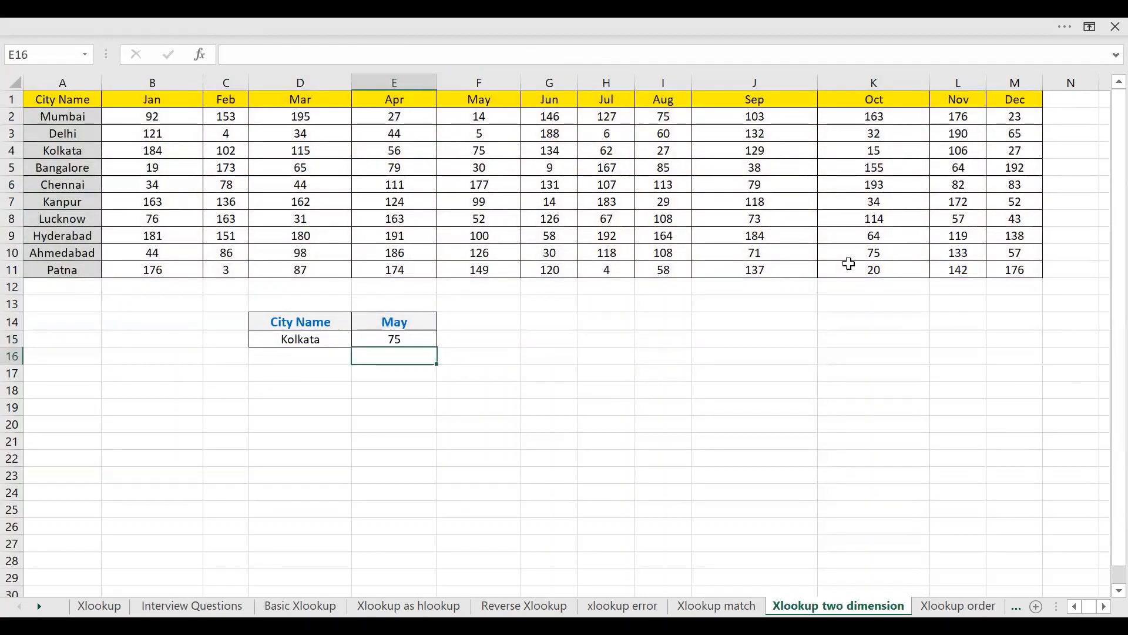
left_click(398, 342)
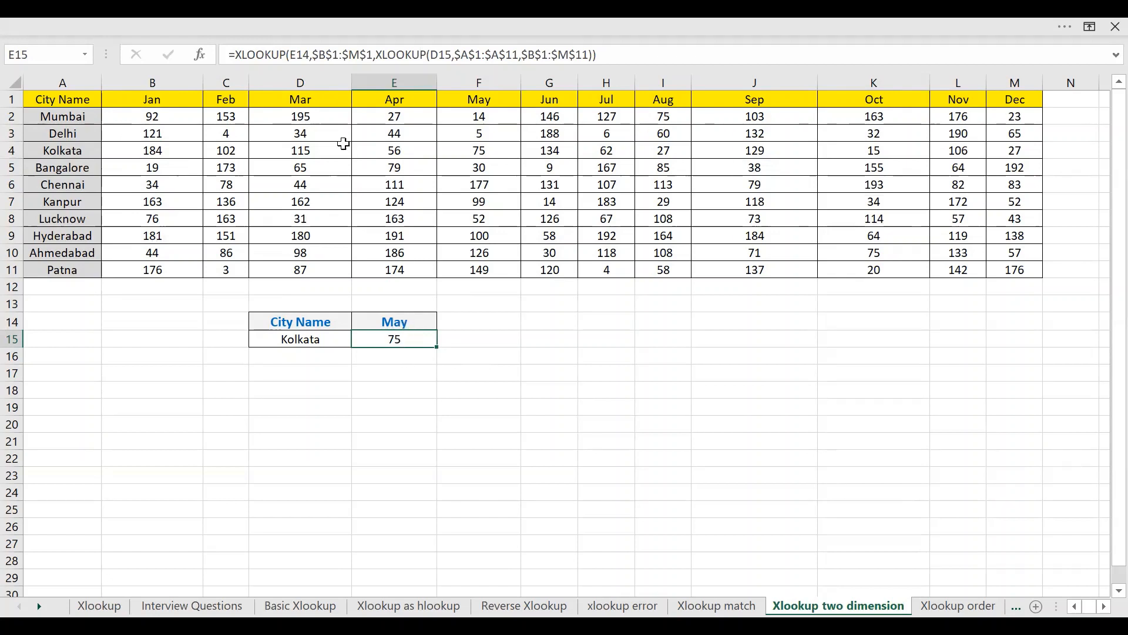
left_click(415, 322)
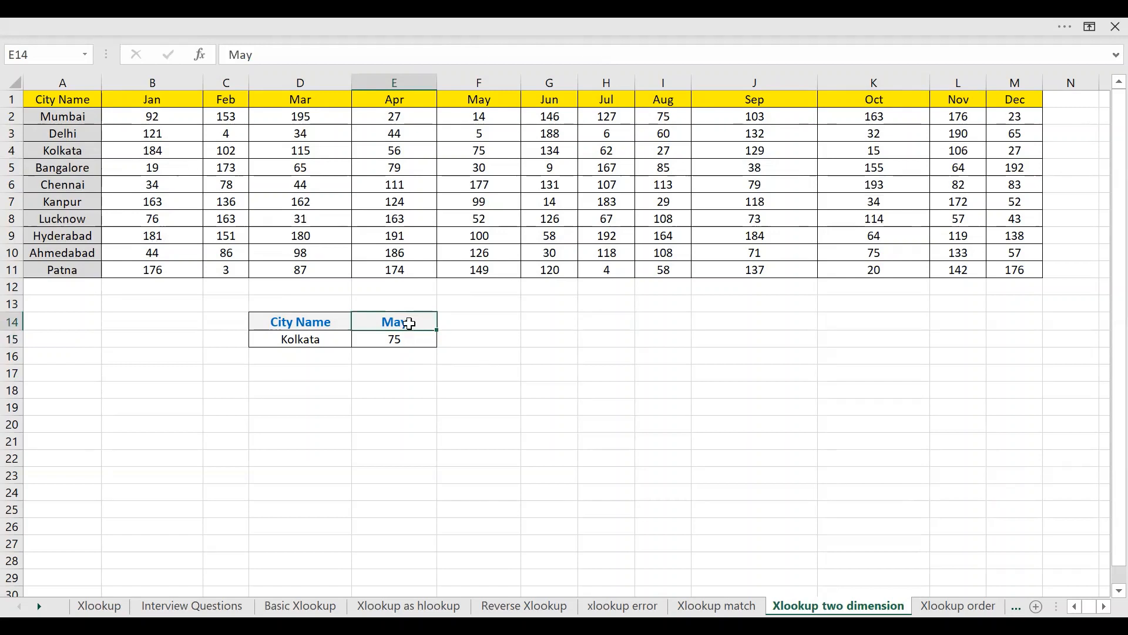
left_click_drag(178, 105, 1042, 95)
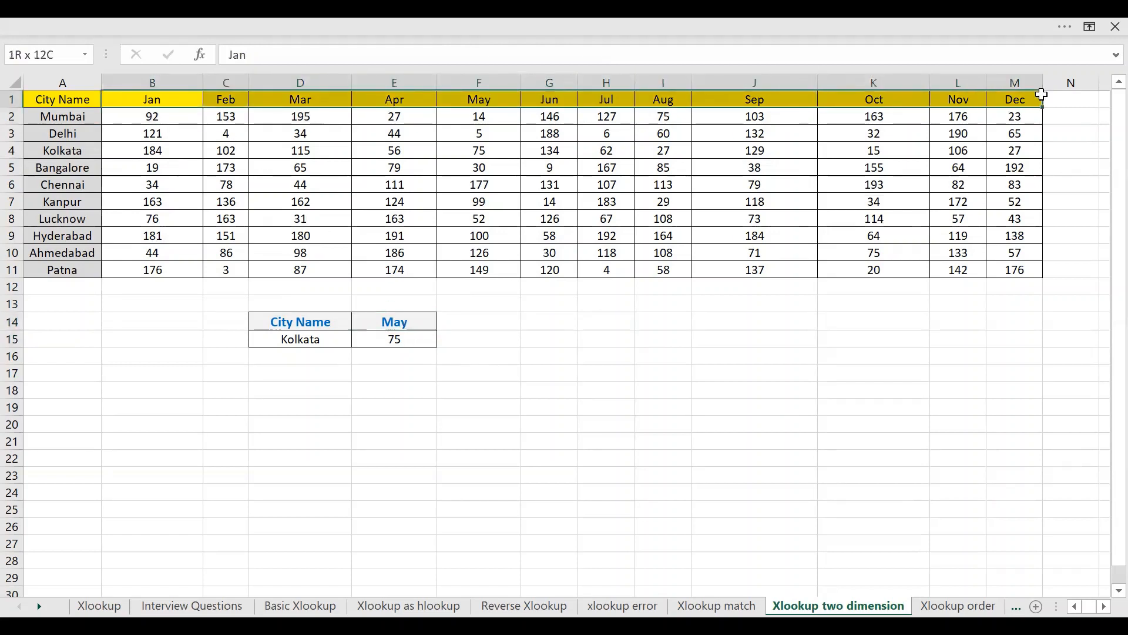
left_click(637, 284)
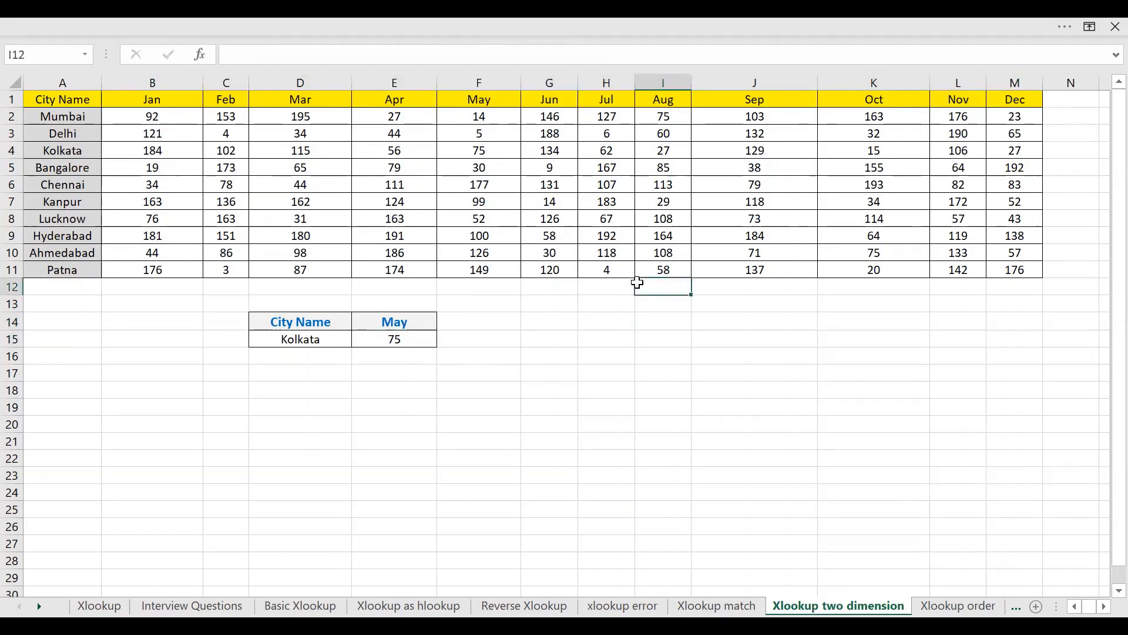
- Copy the full nested formula from E15 and show it as text in D18
left_click(431, 338)
left_click_drag(644, 54, 123, 94)
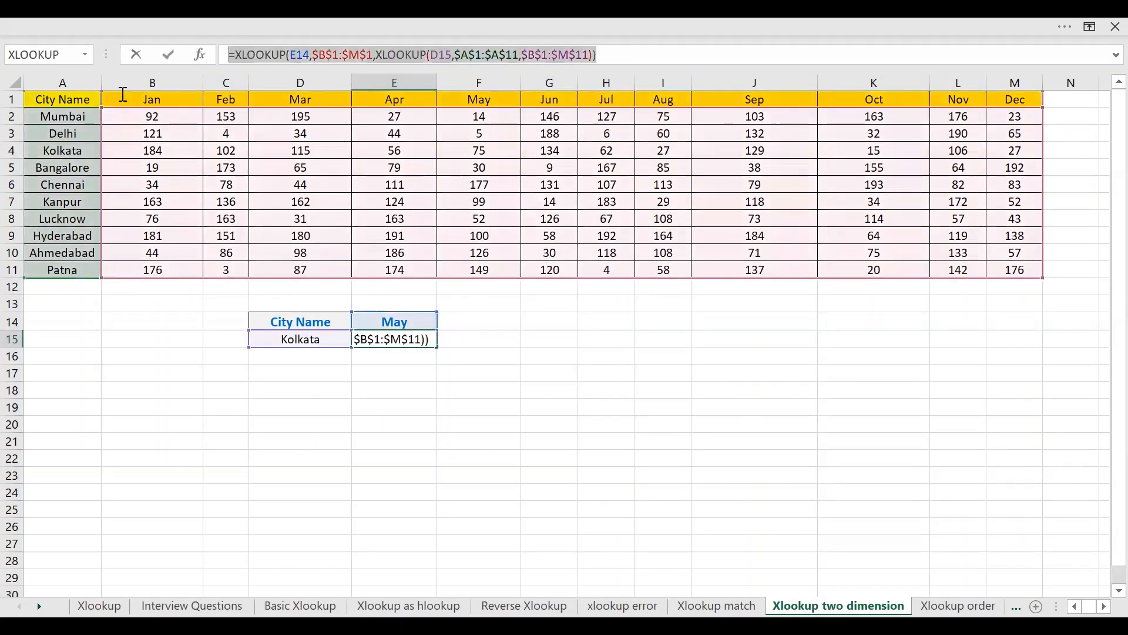
key("Escape")
left_click(287, 390)
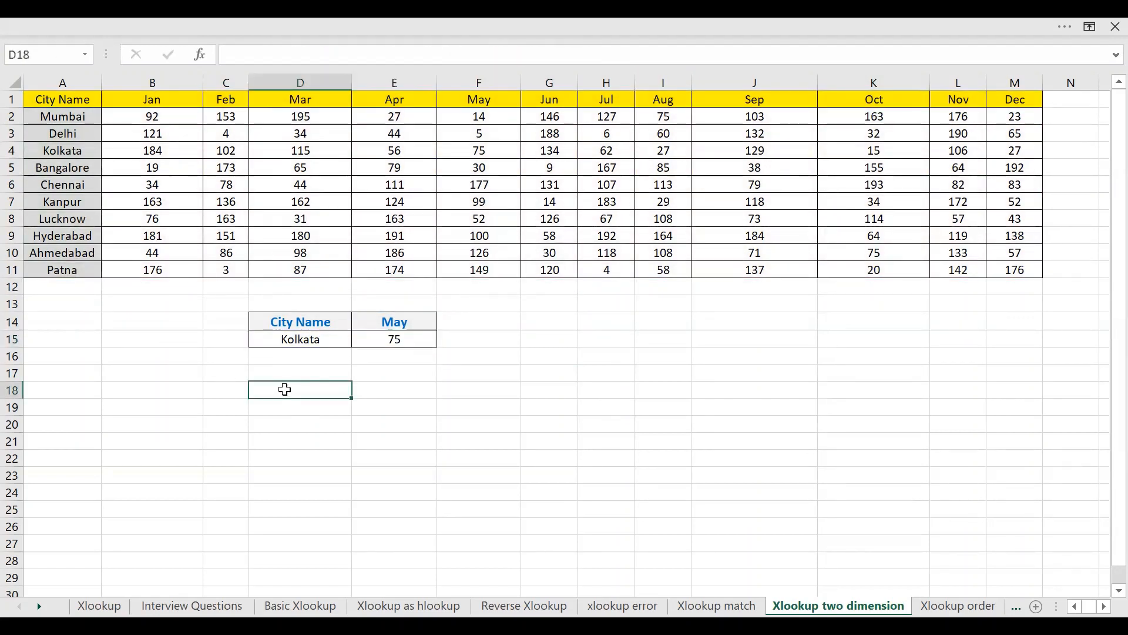
key("ctrl+v")
key("Return")
left_click(305, 390)
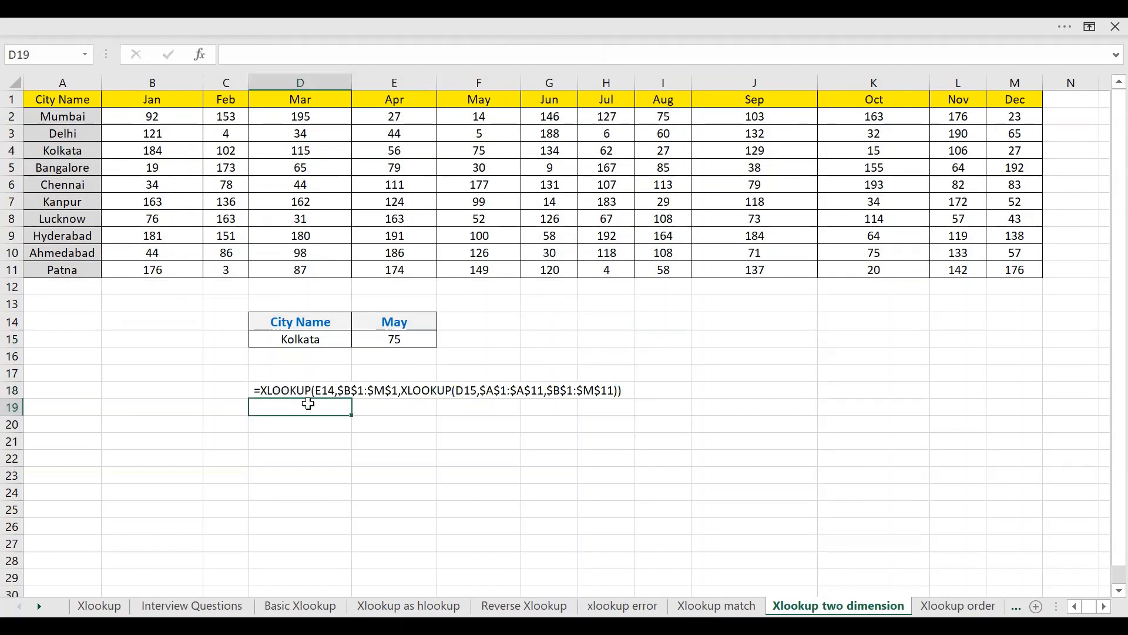
left_click(391, 371)
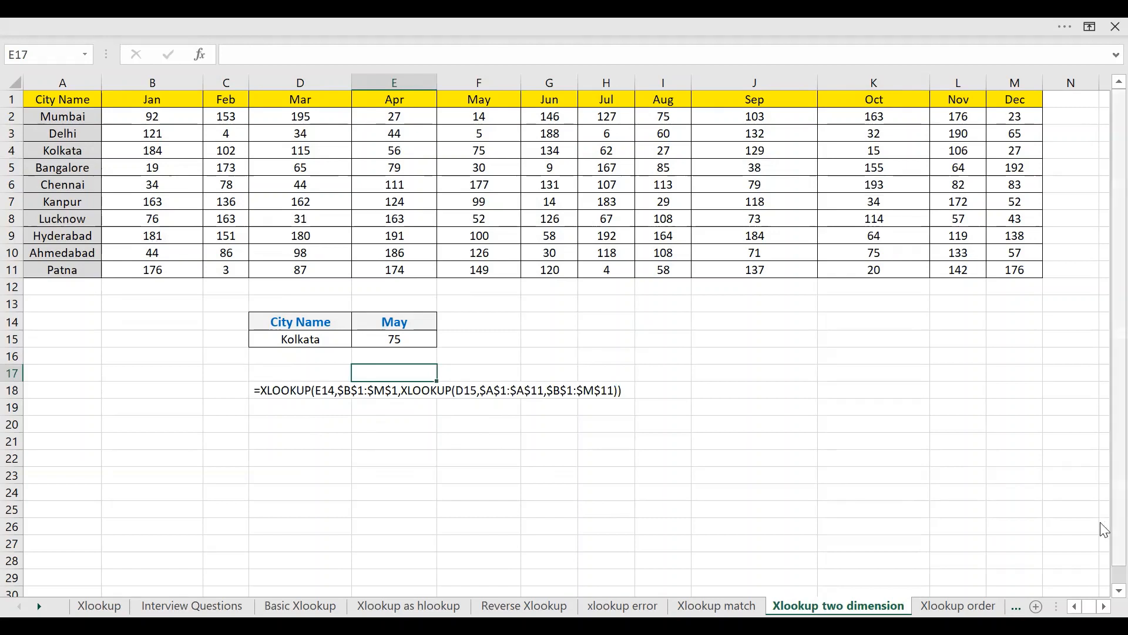
- Review the nested formula in E15 and open the Xlookup order sheet
left_click(419, 346)
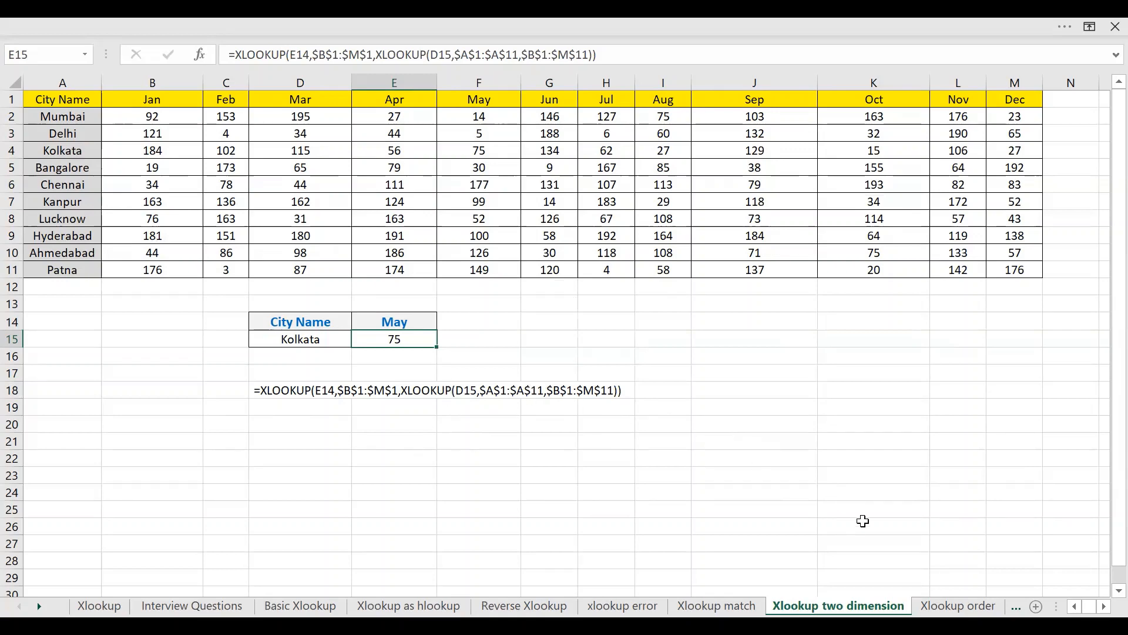
key("ctrl+shift+Page_Down")
key("ctrl+Page_Down")
left_click(555, 430)
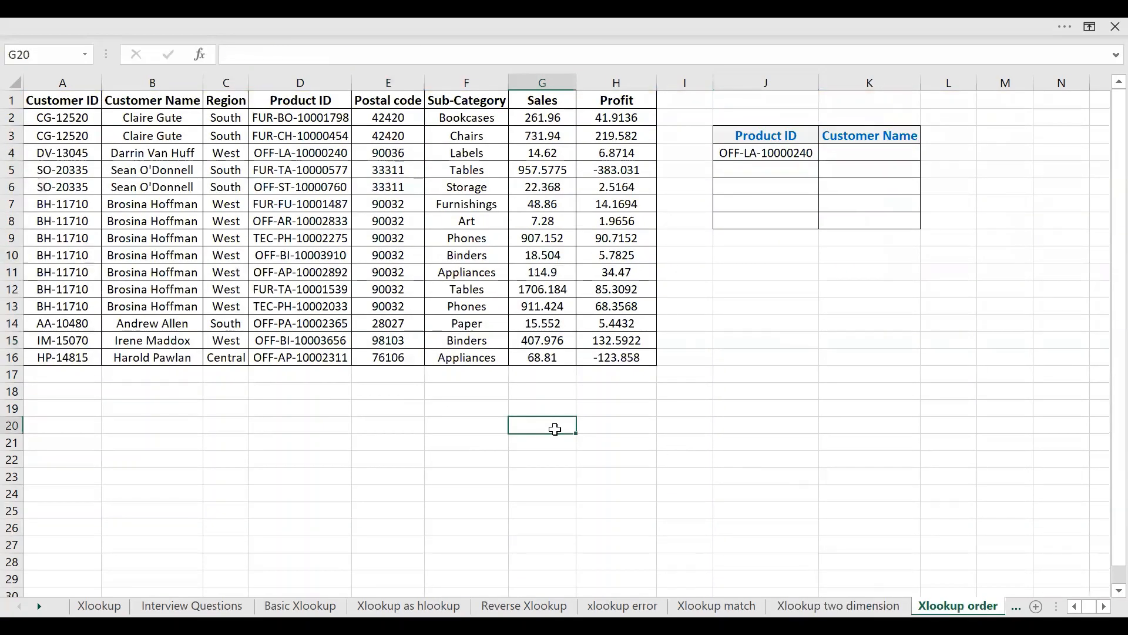
type("=")
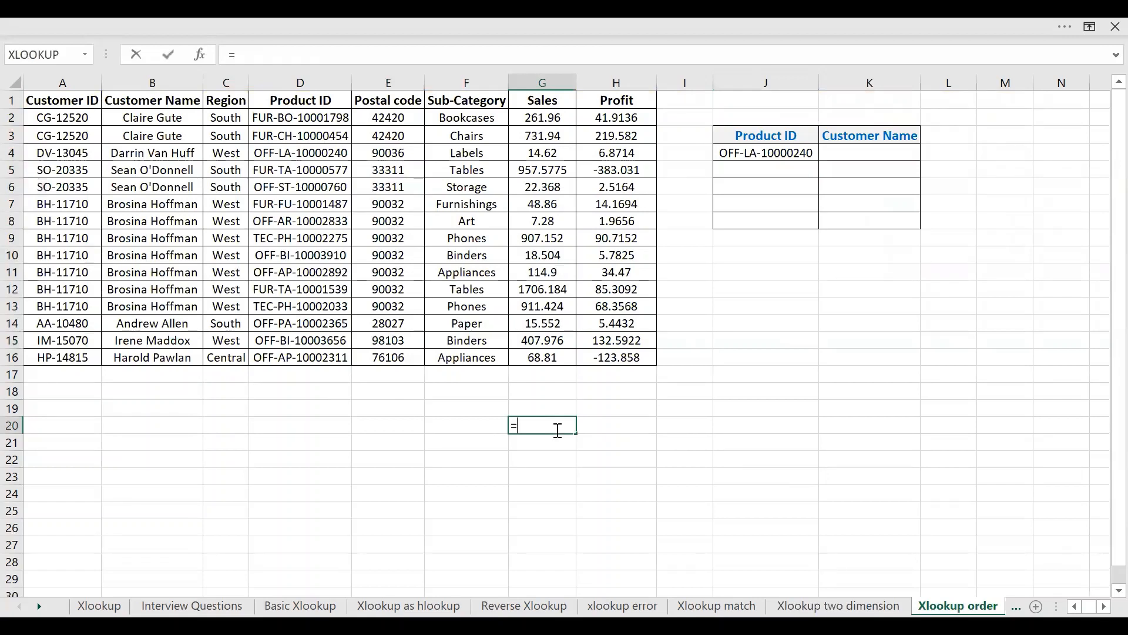
type("XLOOKUP(")
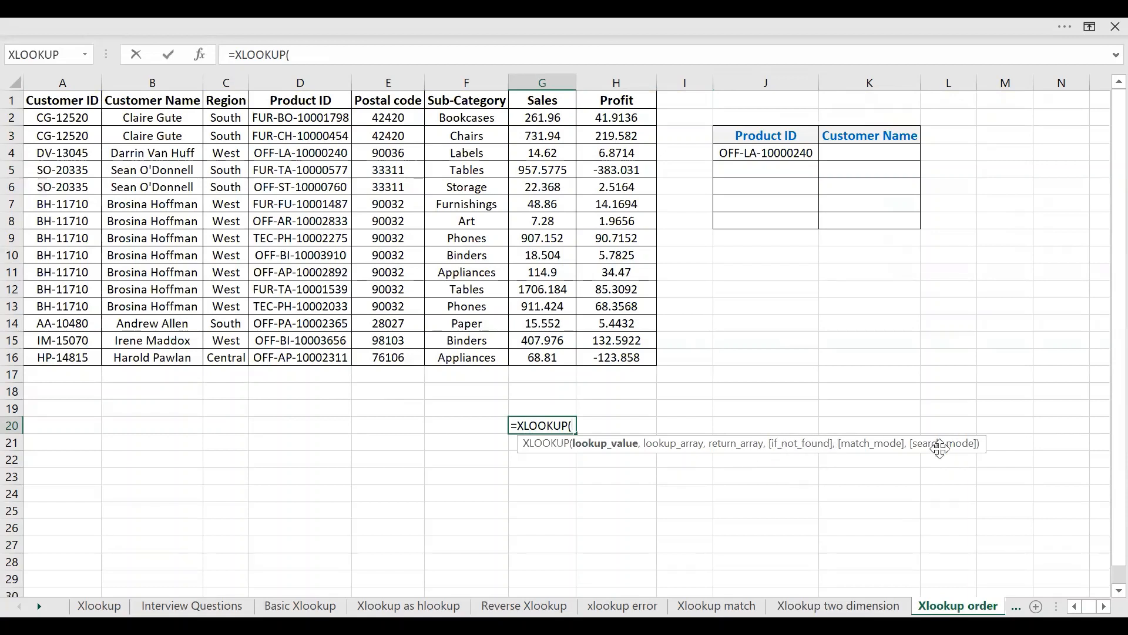
key("Escape")
left_click(780, 276)
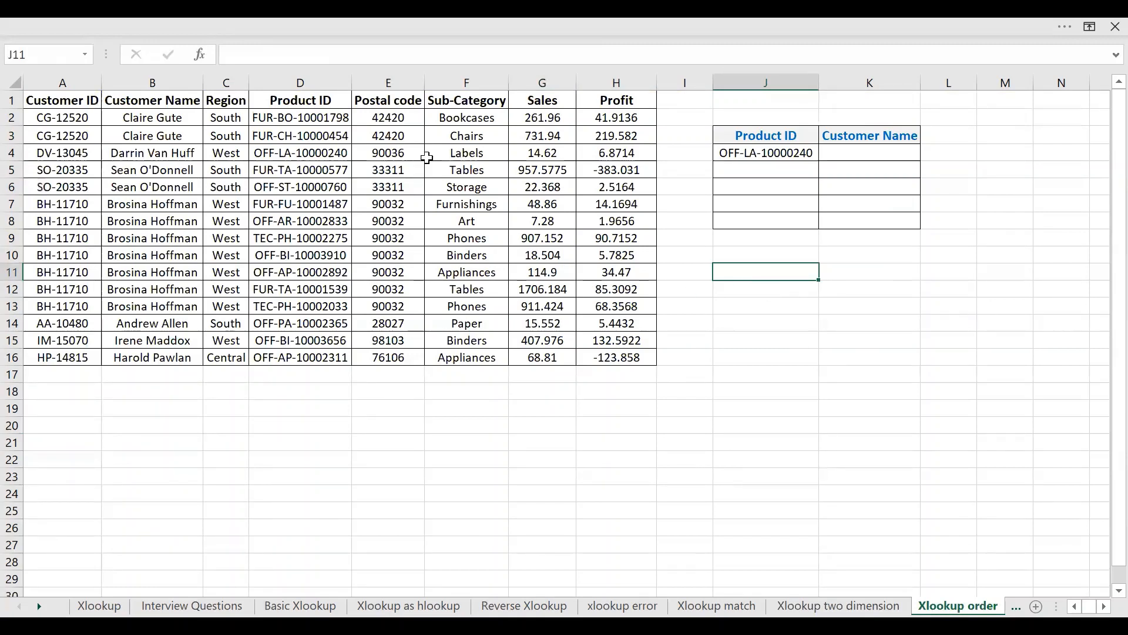
left_click_drag(390, 108, 387, 255)
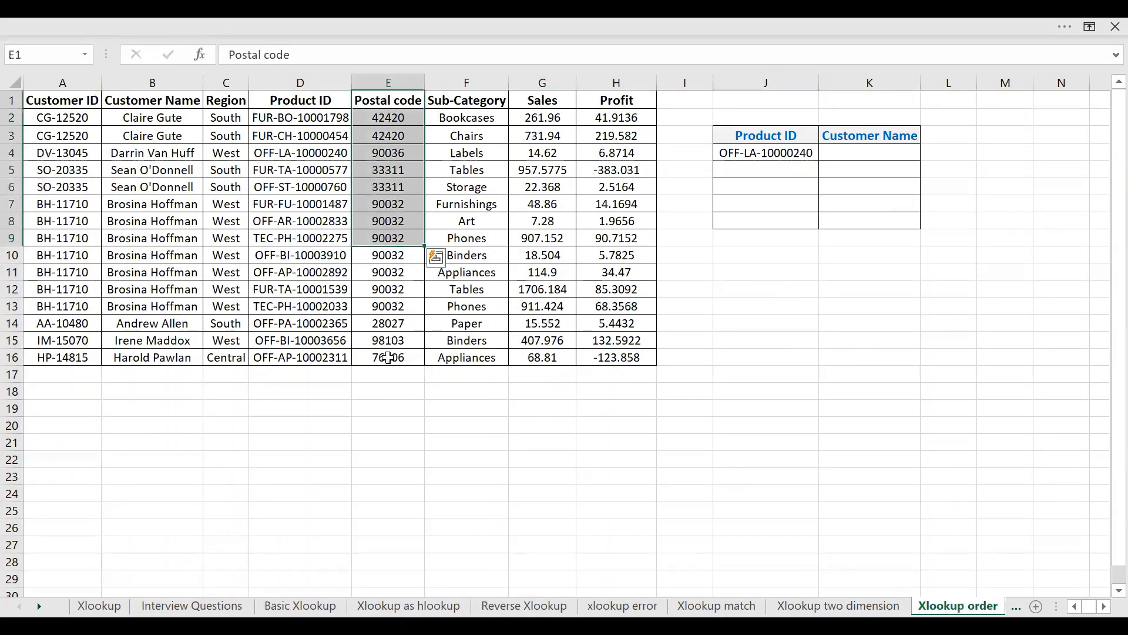
left_click_drag(389, 356, 366, 233)
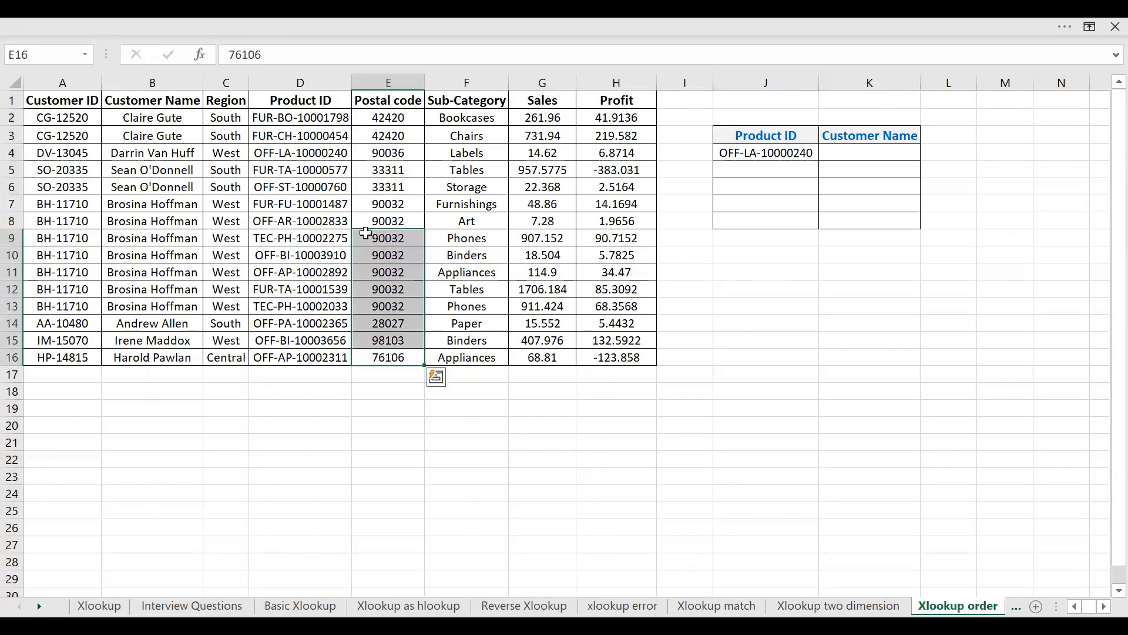
- Start an XLOOKUP in K4 with the product ID in J4 as lookup value and D1:D16 as lookup array
left_click(877, 151)
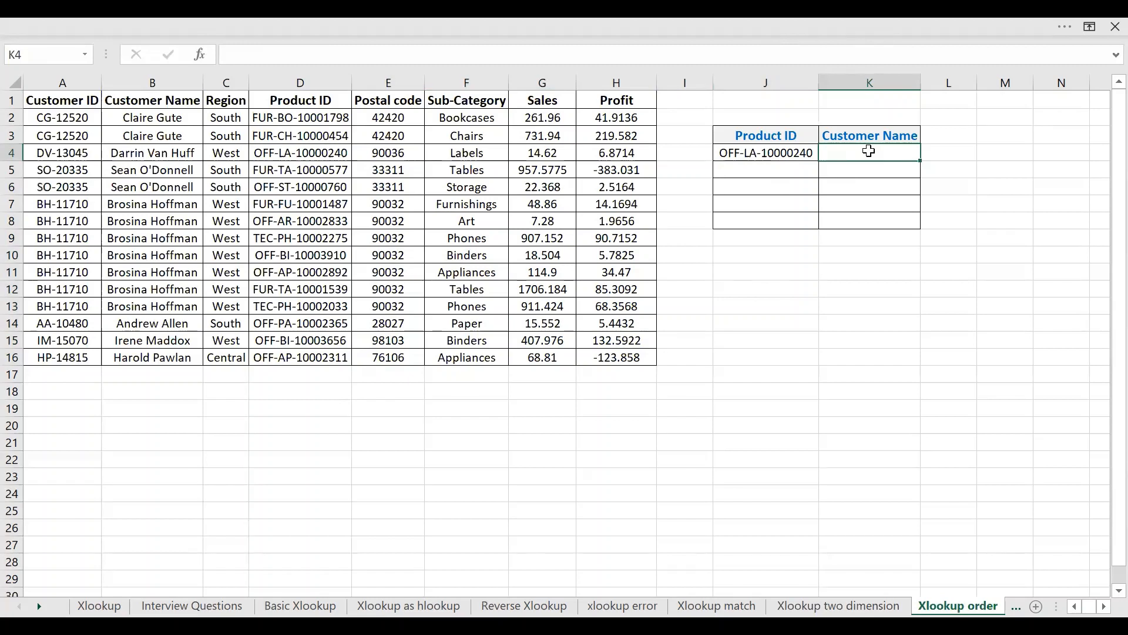
type("=XLOOKUP(")
key("Left")
type(",")
key("Left")
key("Left")
key("Left")
key("Left")
key("Left")
key("Left")
key("Left")
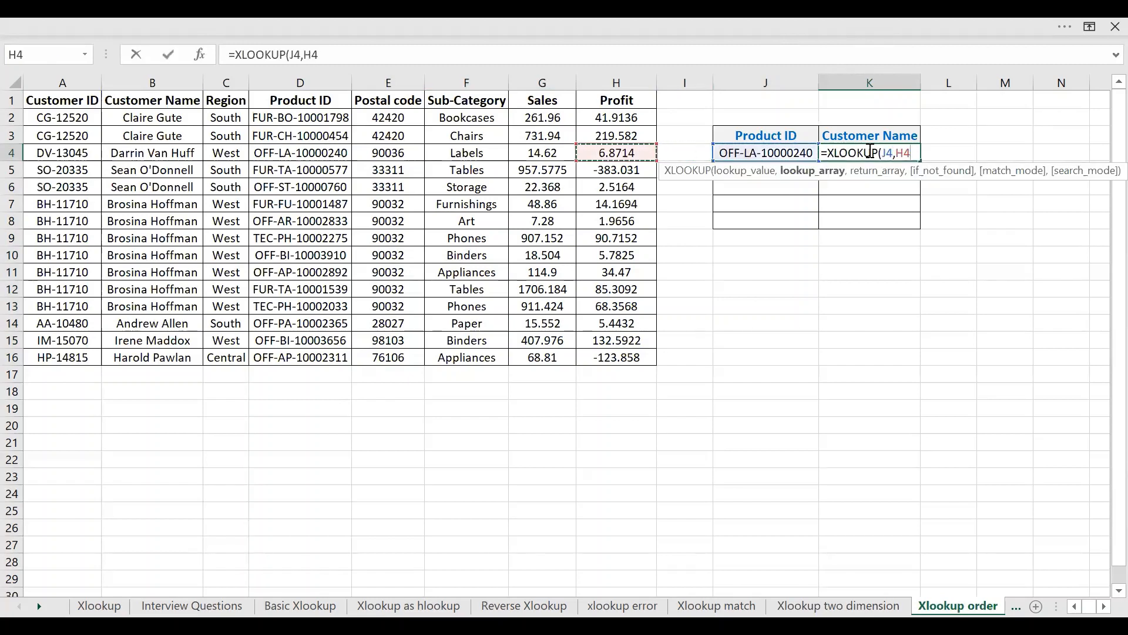
key("Up")
key("Up")
key("Up")
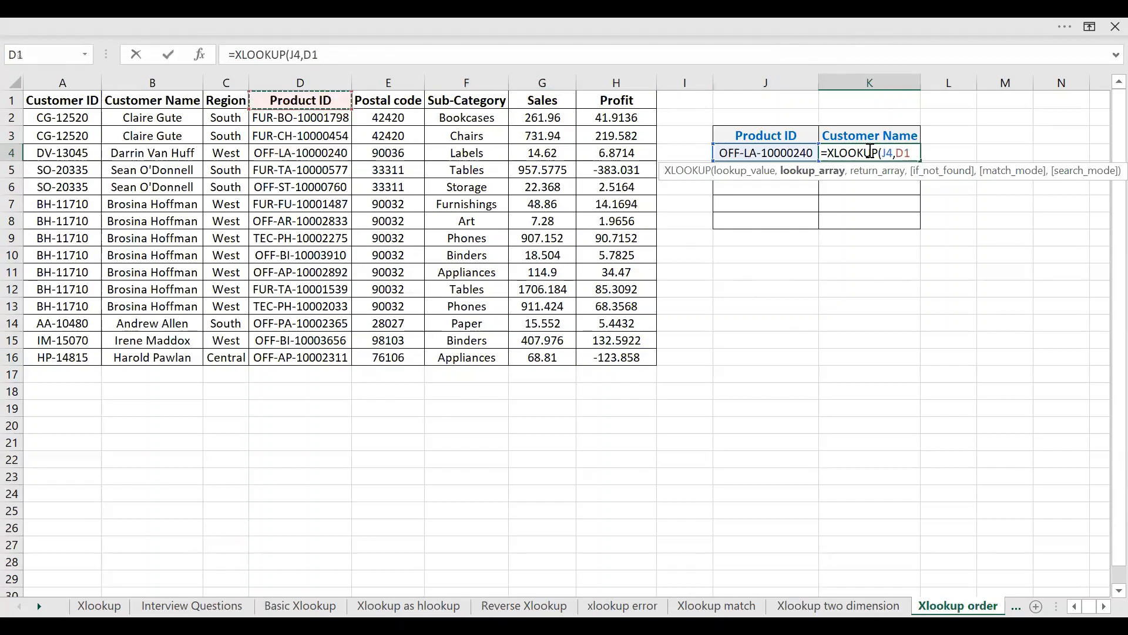
key("ctrl+shift+Down")
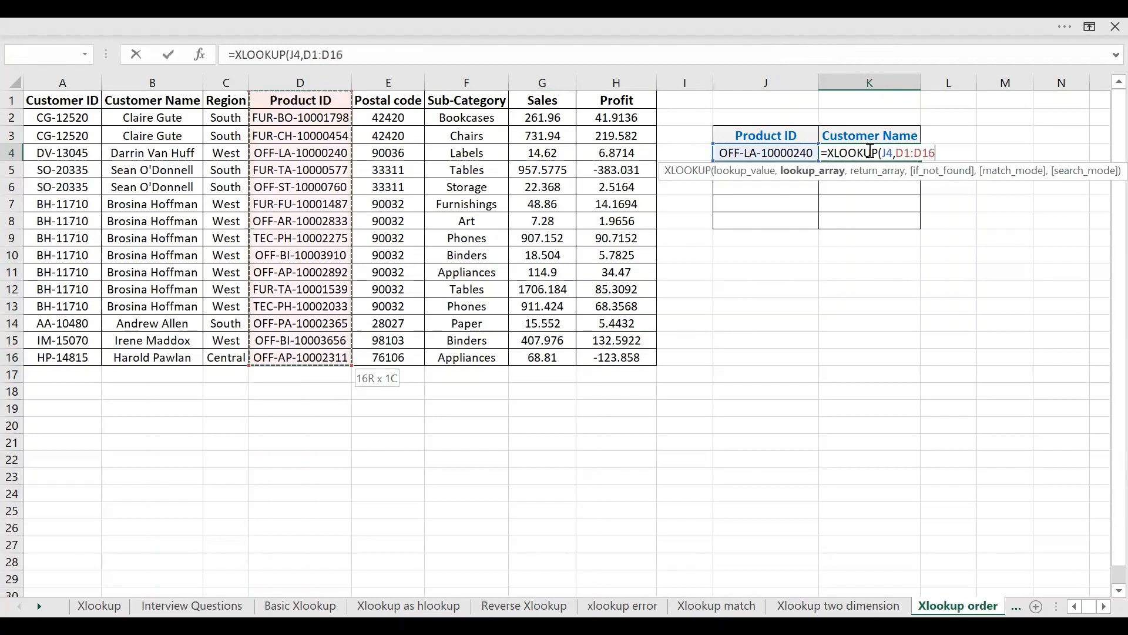
- Set the Customer Name column B1:B16 as the return array of the K4 formula and complete it
type(",")
key("Left")
key("Left")
key("Left")
key("Left")
key("Left")
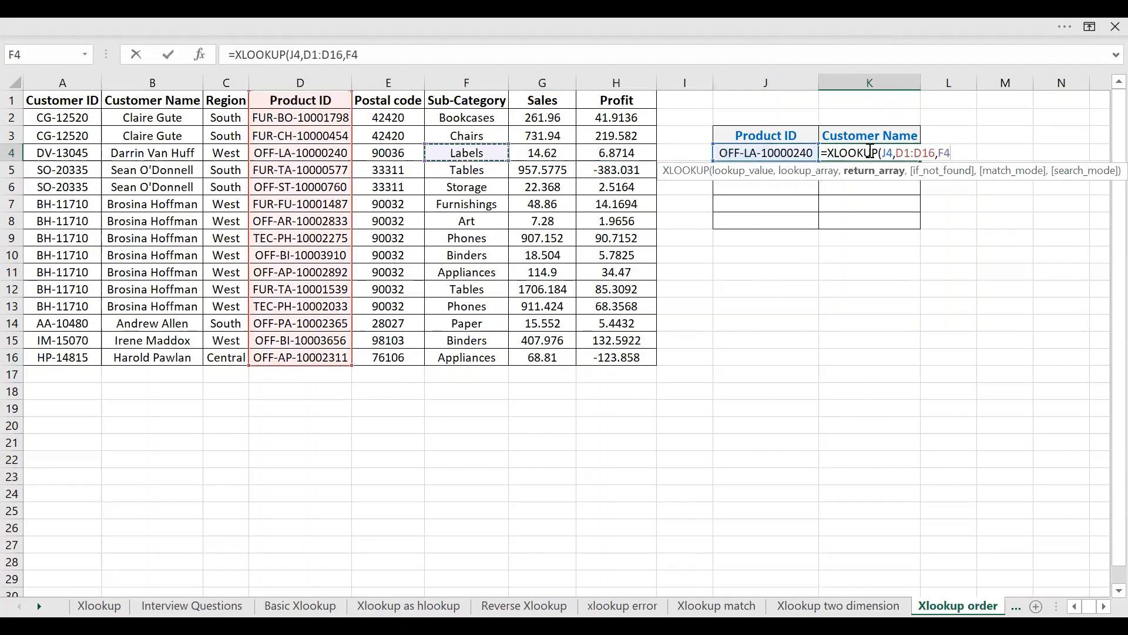
key("Up")
key("Up")
key("Up")
key("Left")
key("Left")
key("Left")
key("Left")
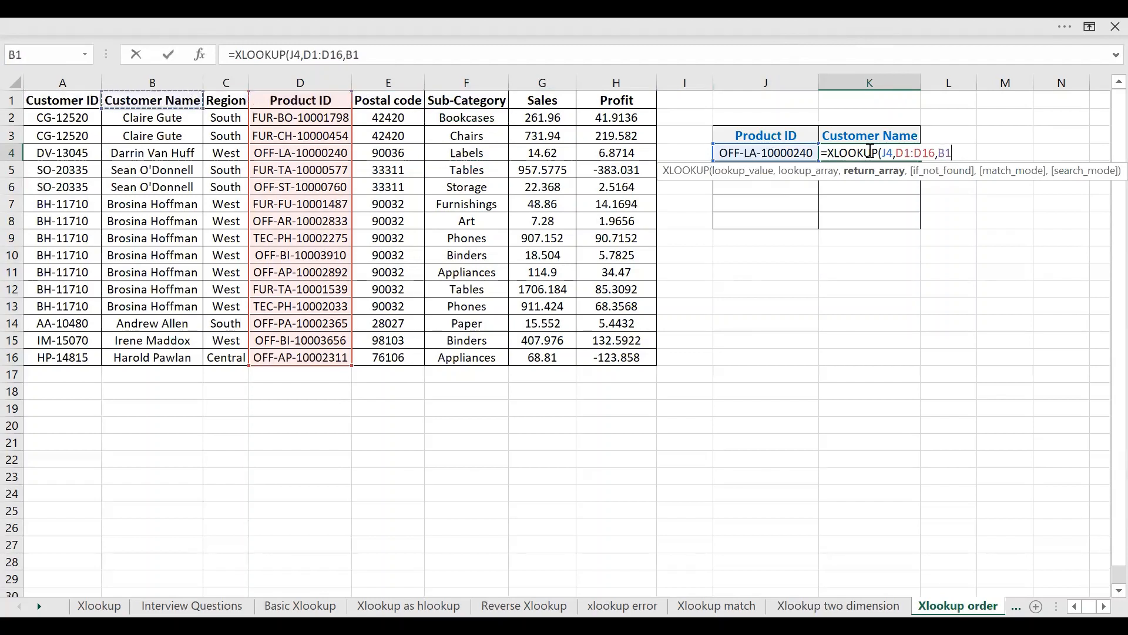
key("ctrl+shift+Down")
key("ctrl+Return")
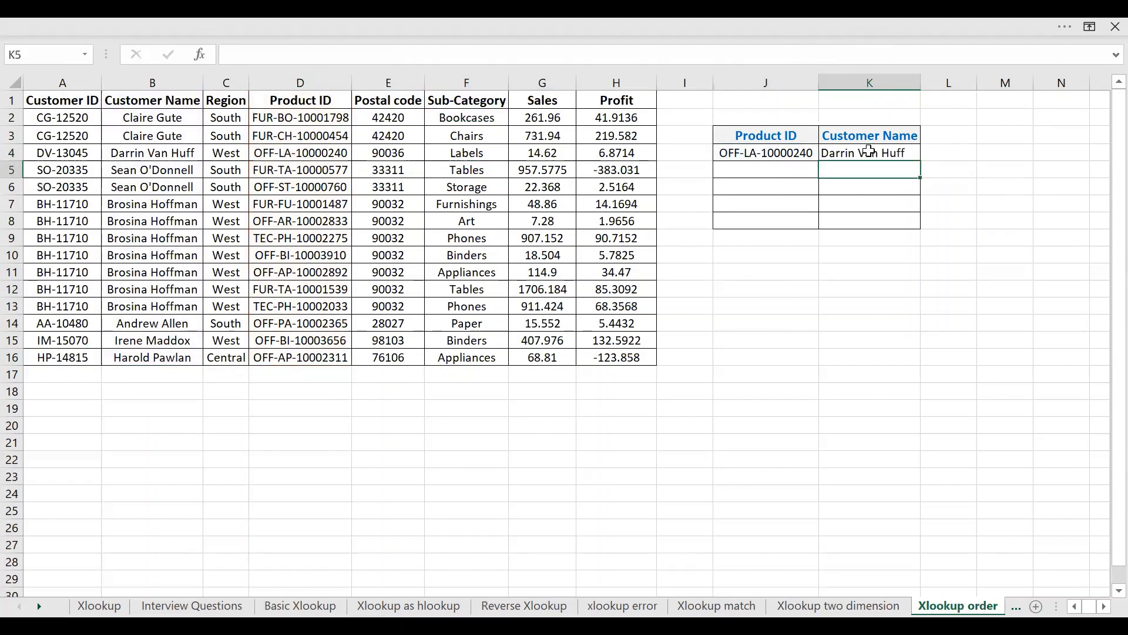
- Conditionally format the product IDs in D2:D16 that equal $J$4 with Light Red Fill with Dark Red Text
left_click(778, 154)
left_click(1061, 29)
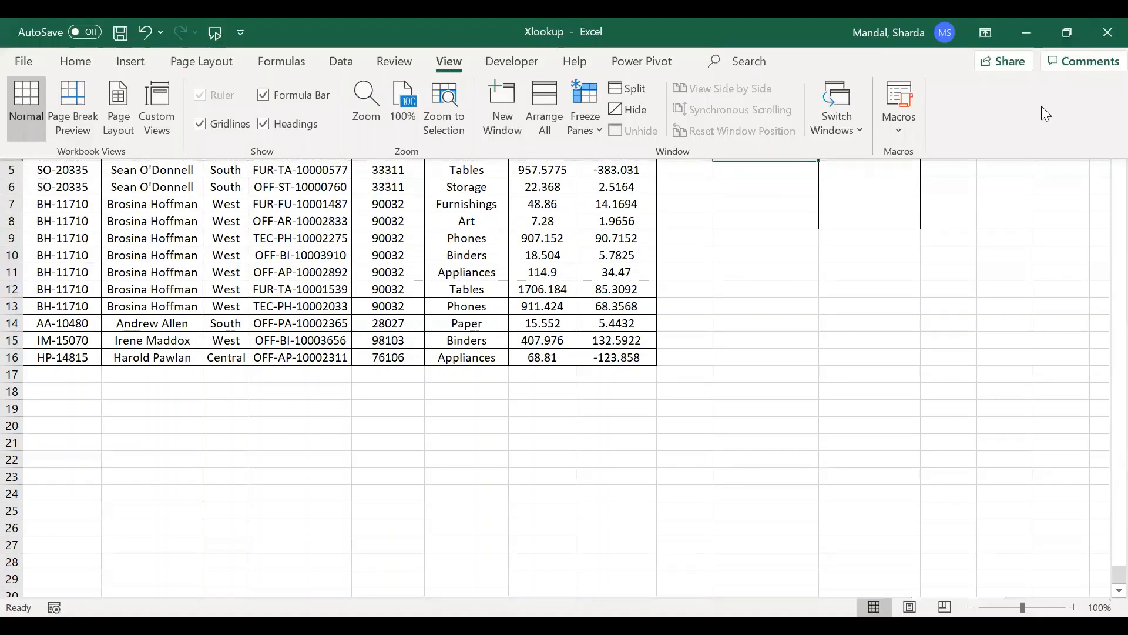
left_click(91, 60)
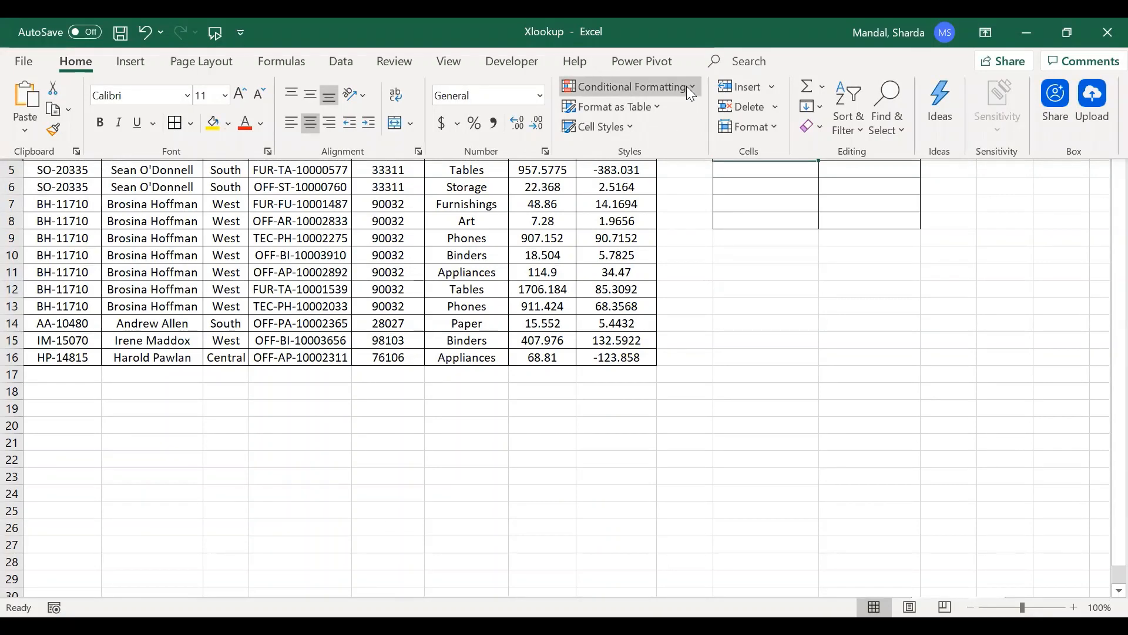
left_click(301, 238)
left_click_drag(300, 117, 291, 359)
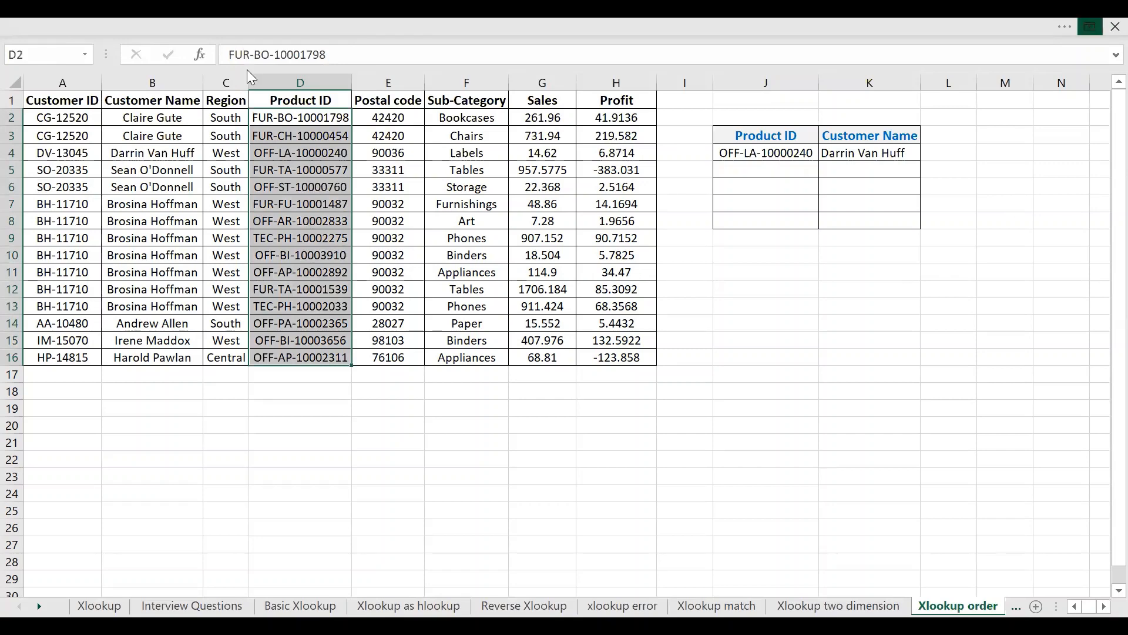
left_click(230, 27)
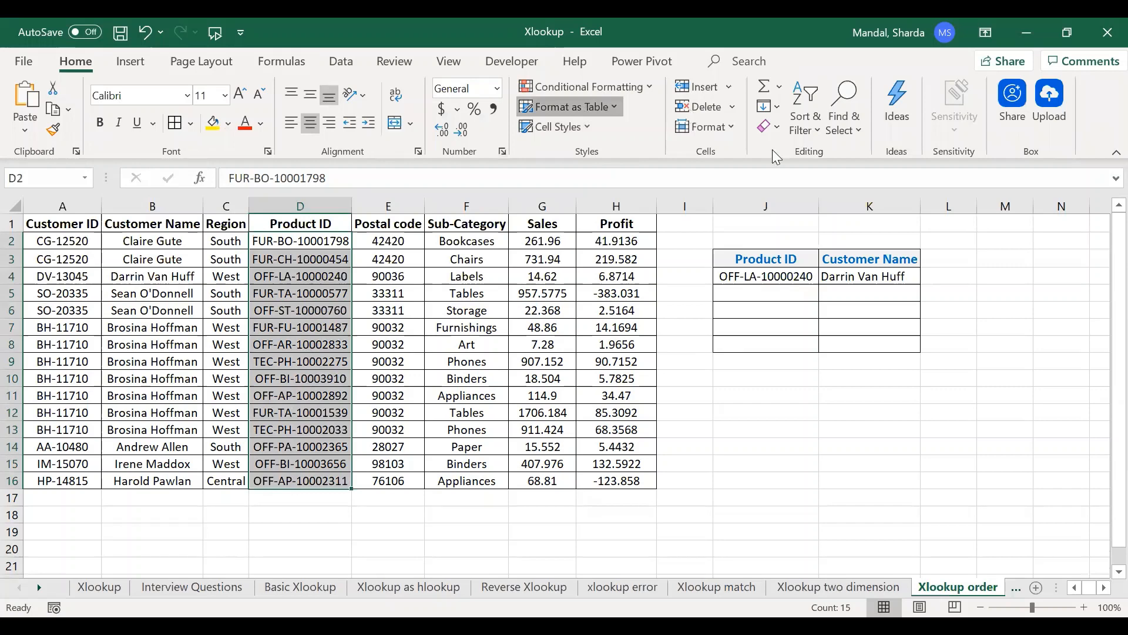
left_click(585, 87)
mouse_move(617, 90)
left_click(752, 248)
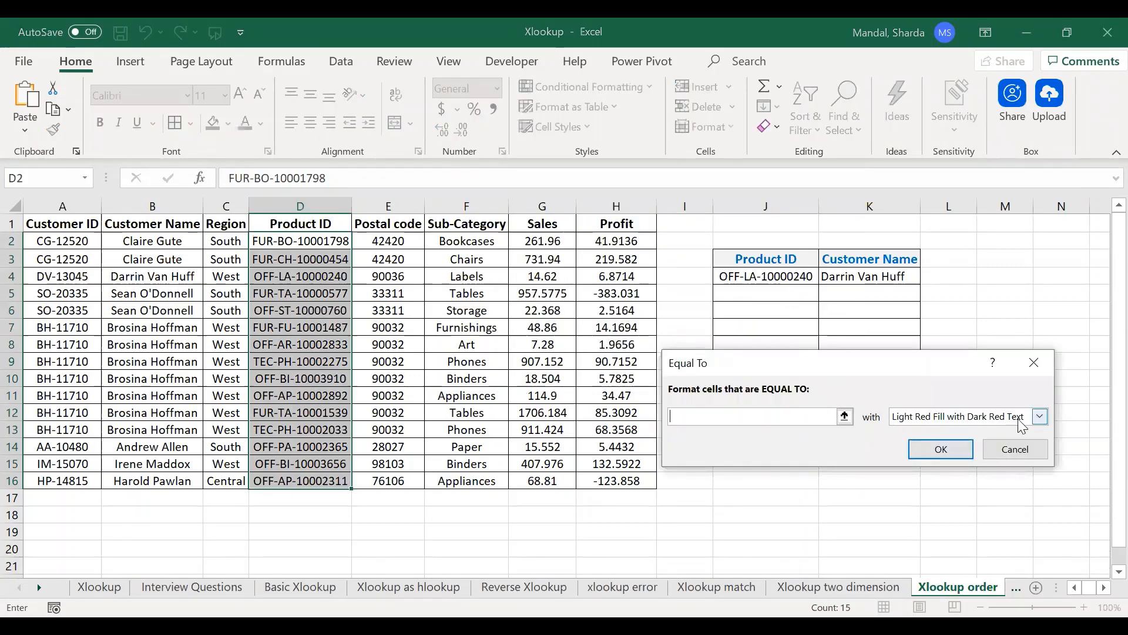
left_click(845, 415)
left_click(766, 277)
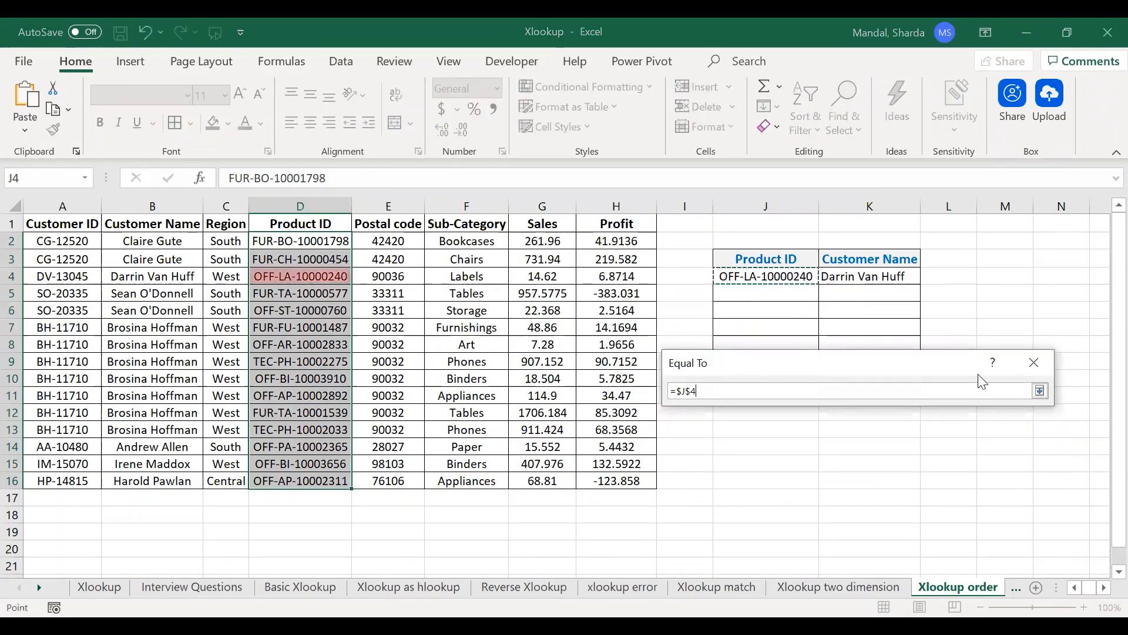
left_click(1040, 391)
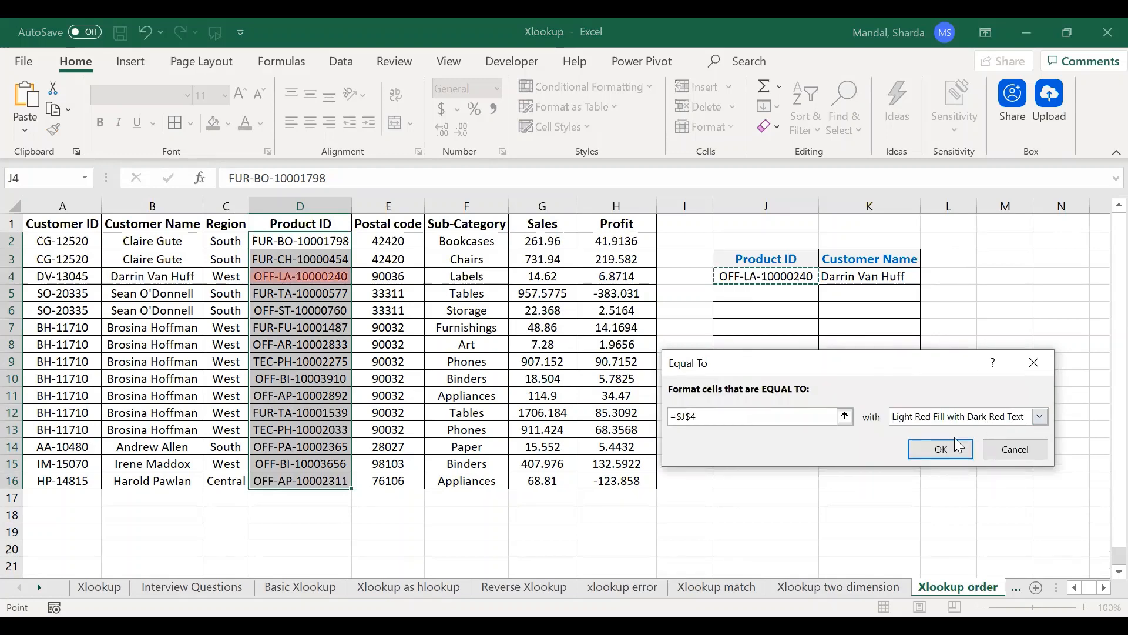
left_click(939, 449)
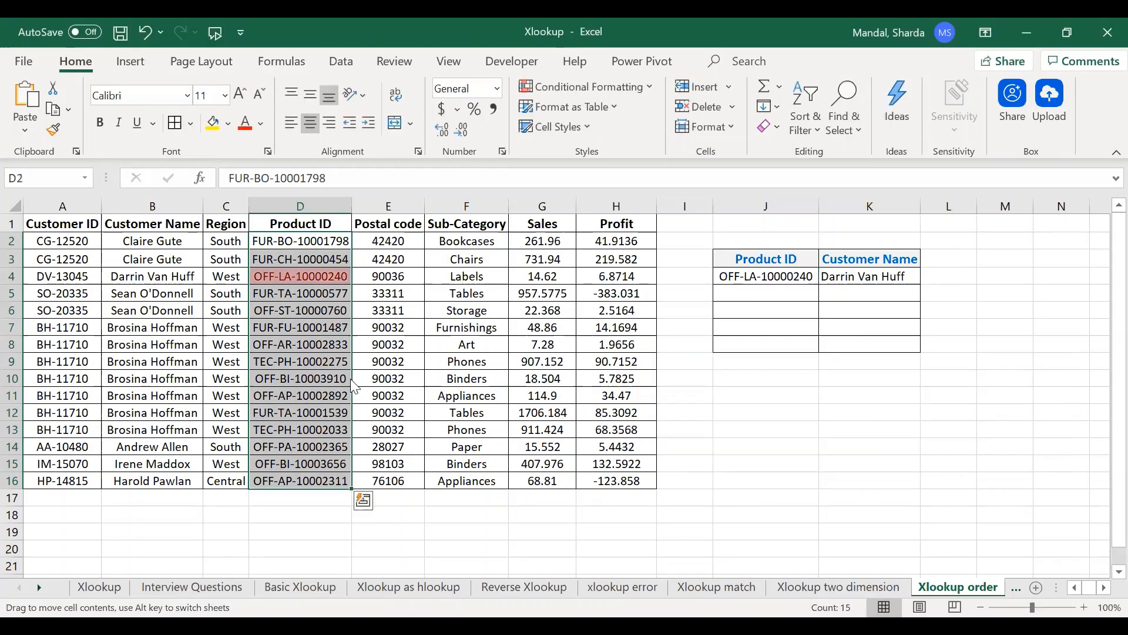
- Duplicate the product ID from D4 into D12, replacing the ID there
left_click(295, 277)
left_click(309, 240)
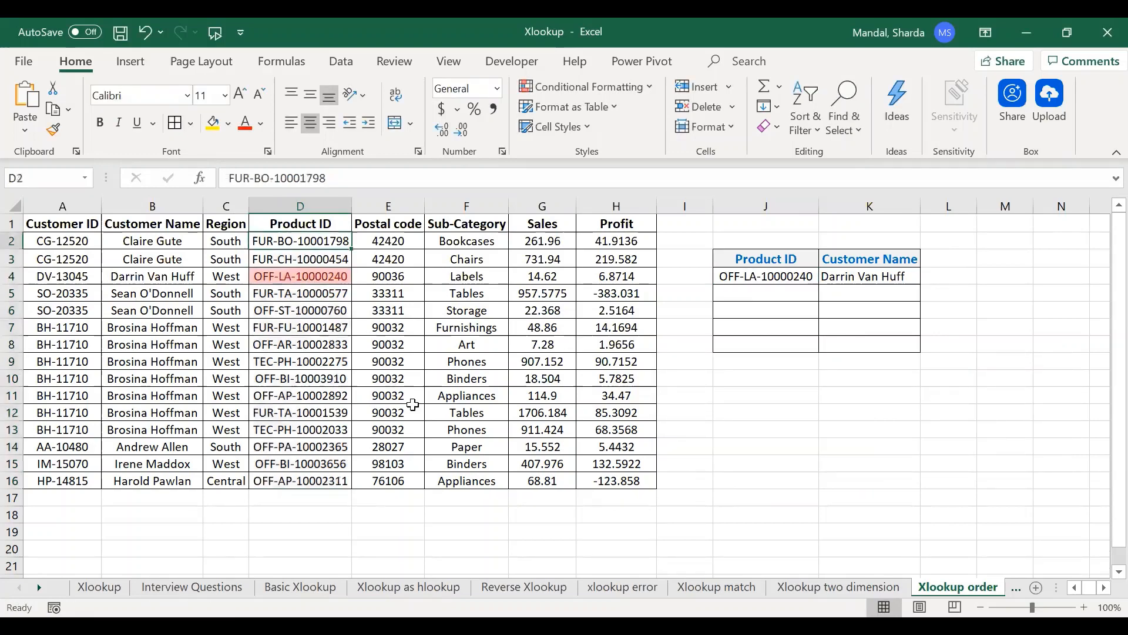
left_click(764, 276)
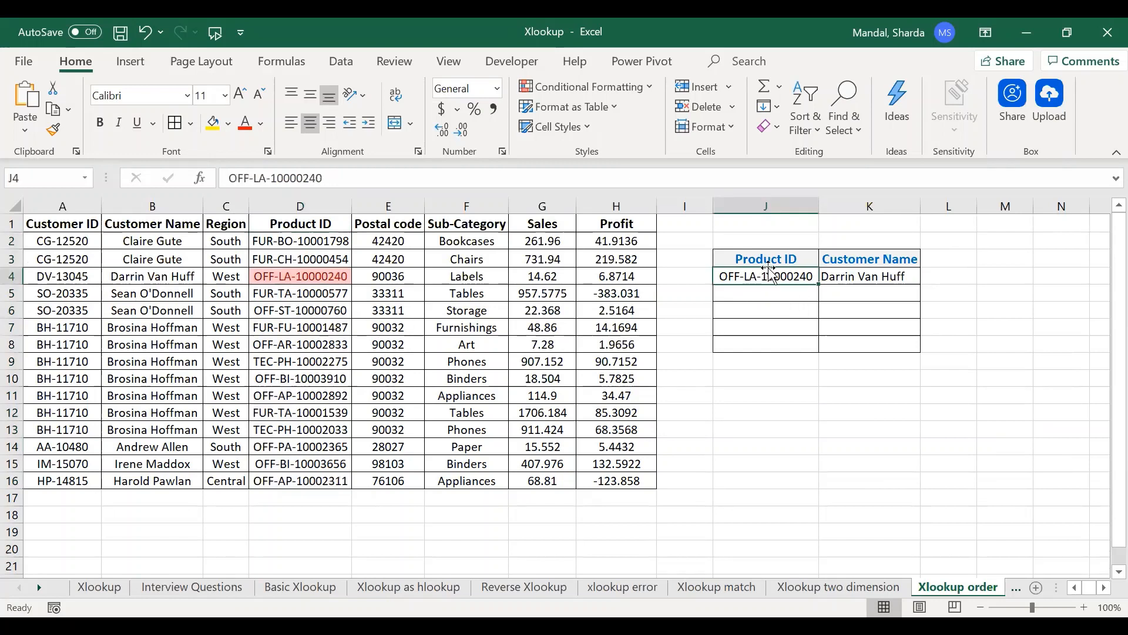
left_click(330, 278)
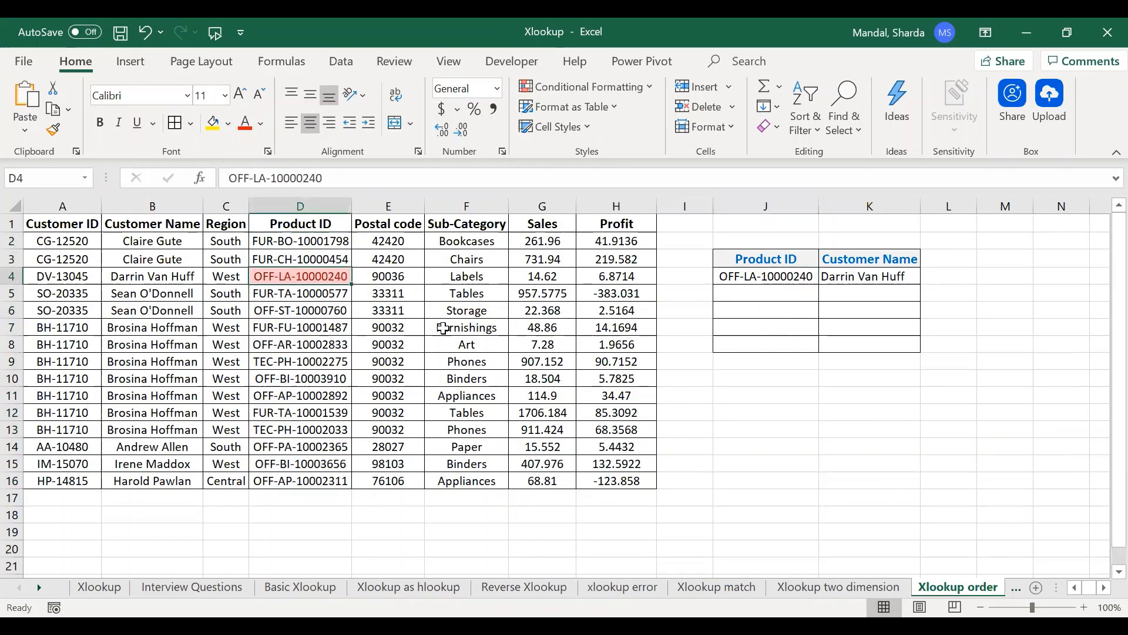
key("ctrl+c")
key("Down")
key("Down")
key("Down")
key("Down")
key("Down")
key("Down")
key("Down")
key("Down")
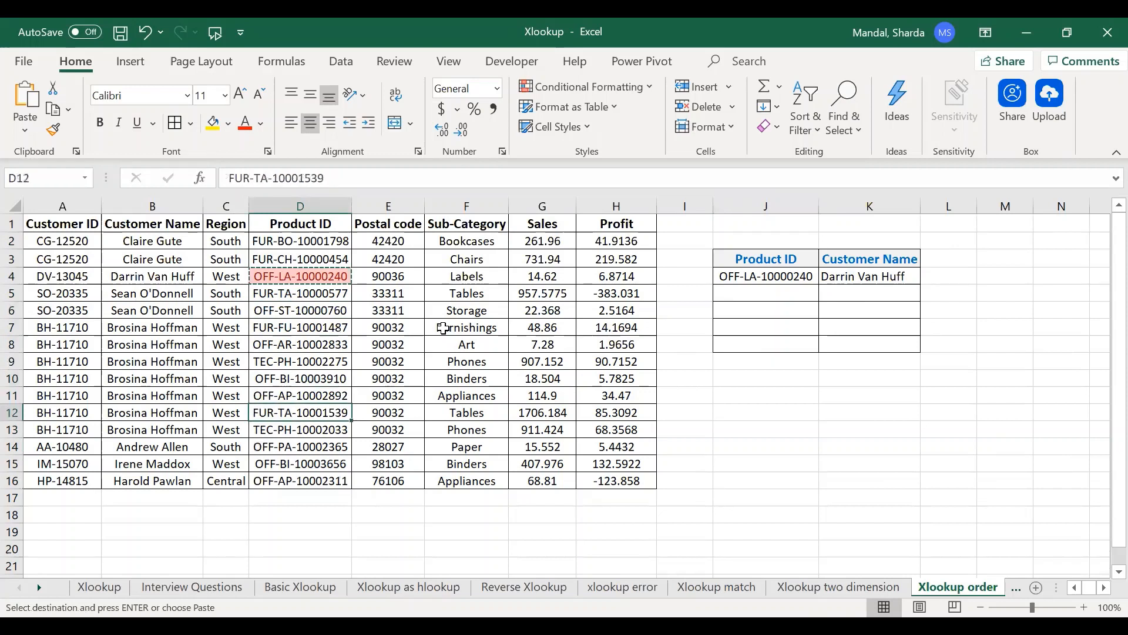
key("ctrl+v")
key("ctrl+Up")
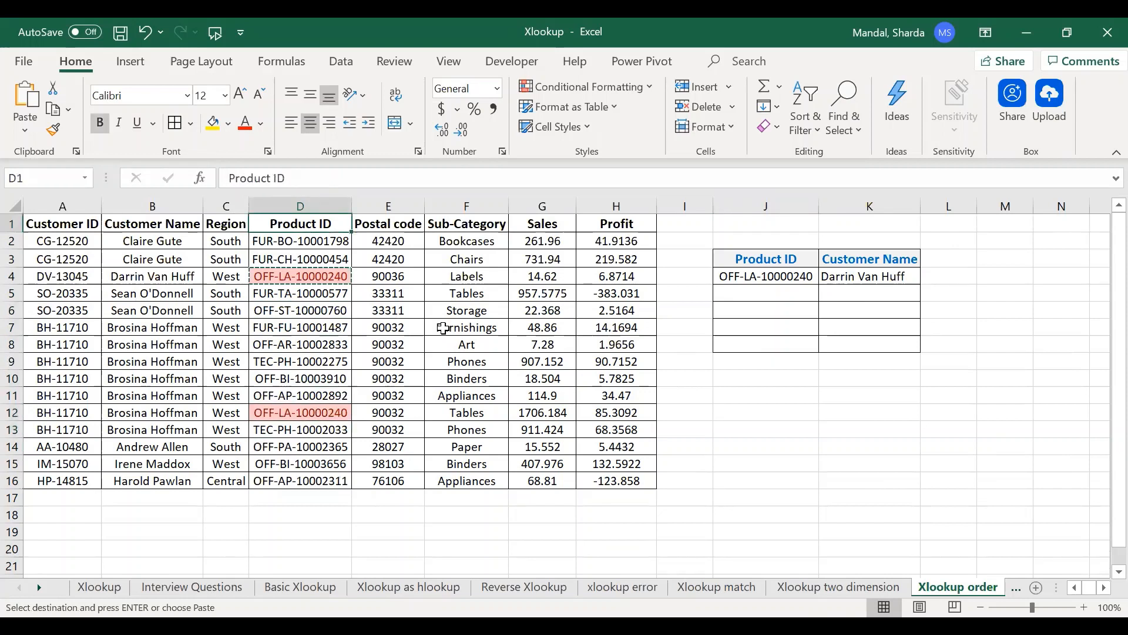
key("Escape")
- Review the K4 formula against the two highlighted product ID rows, searching from the table's start and from its end
left_click(863, 277)
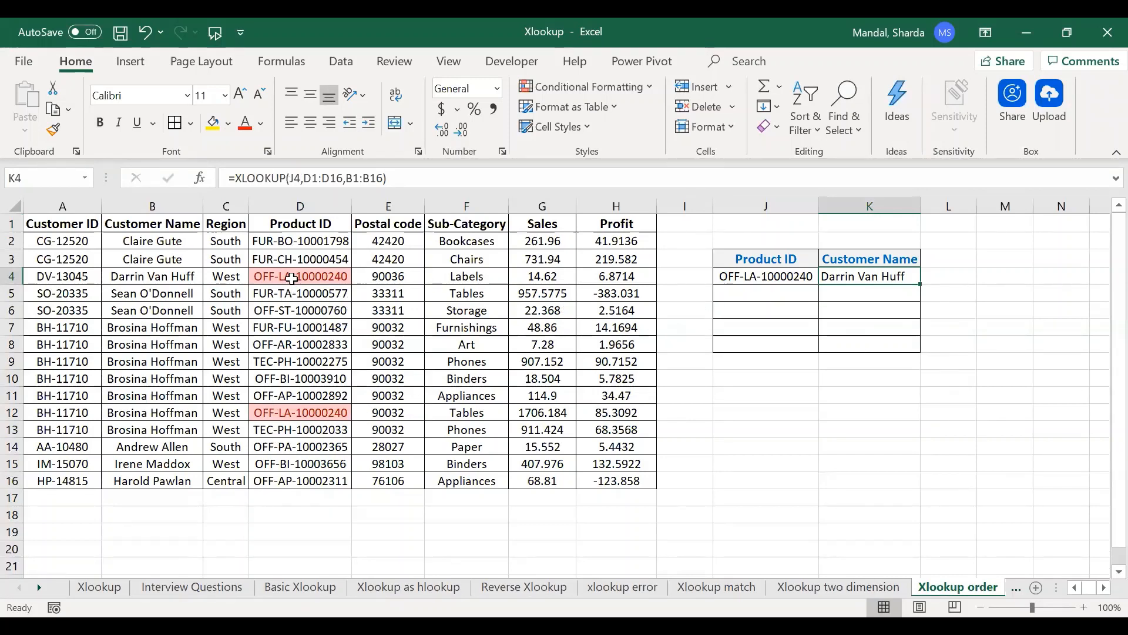
left_click_drag(294, 278, 226, 277)
left_click(176, 281)
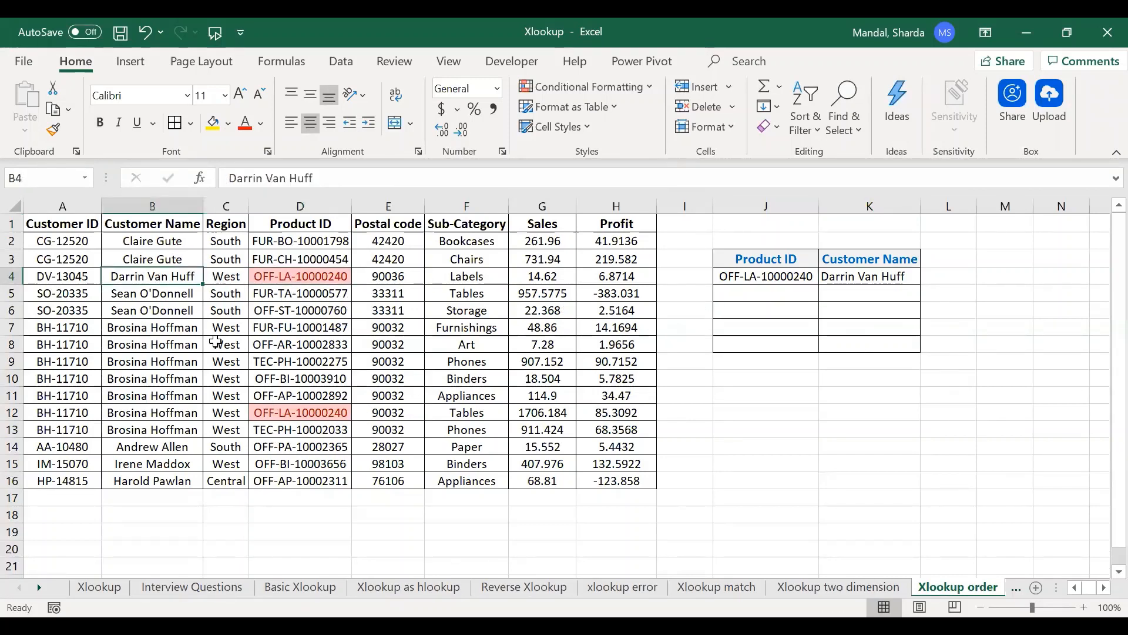
left_click(284, 410)
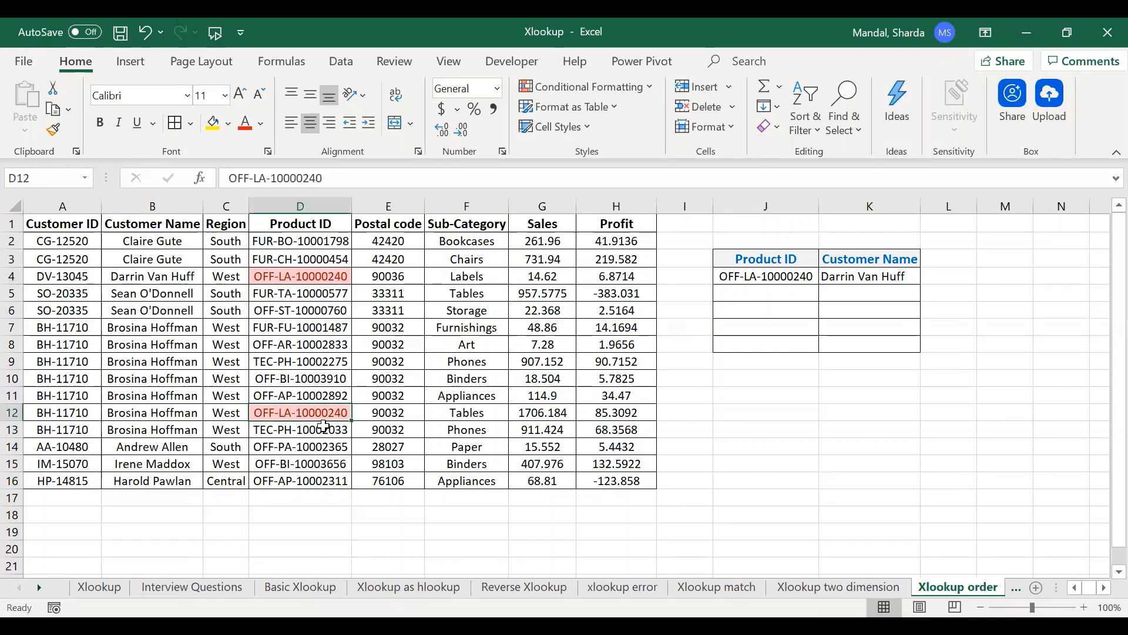
left_click_drag(146, 226, 303, 363)
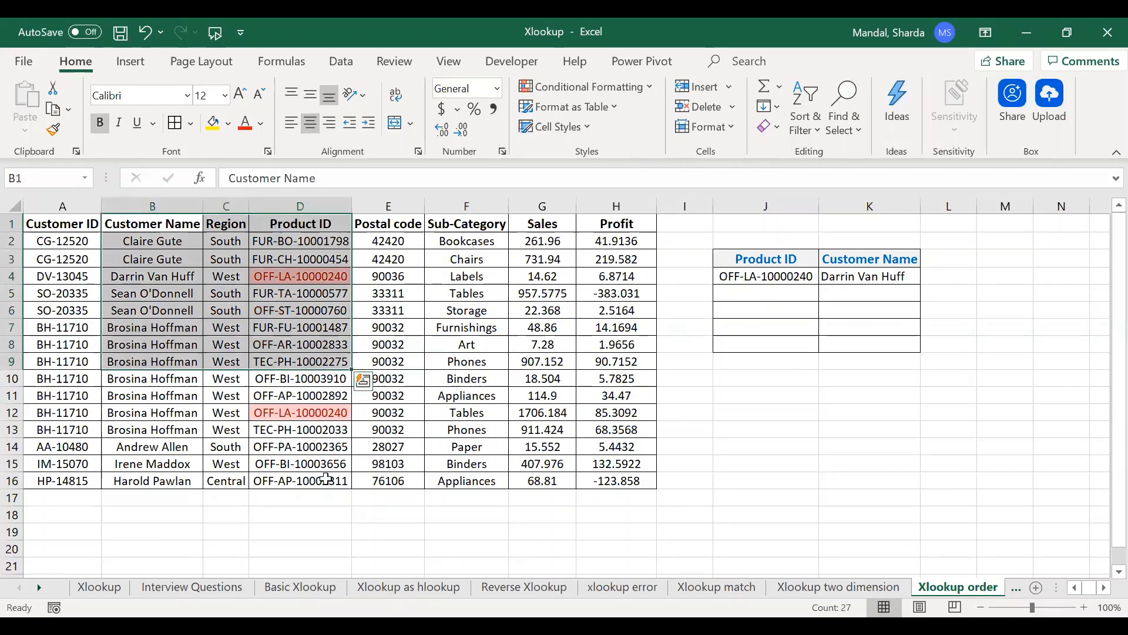
left_click_drag(326, 479, 347, 381)
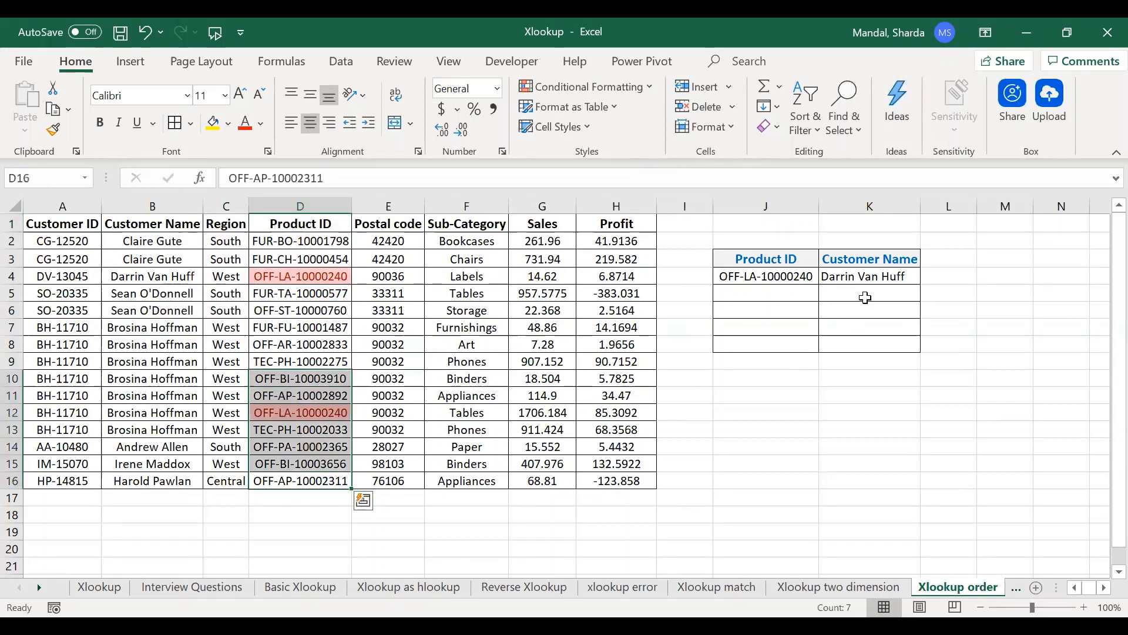
left_click(869, 276)
left_click(383, 179)
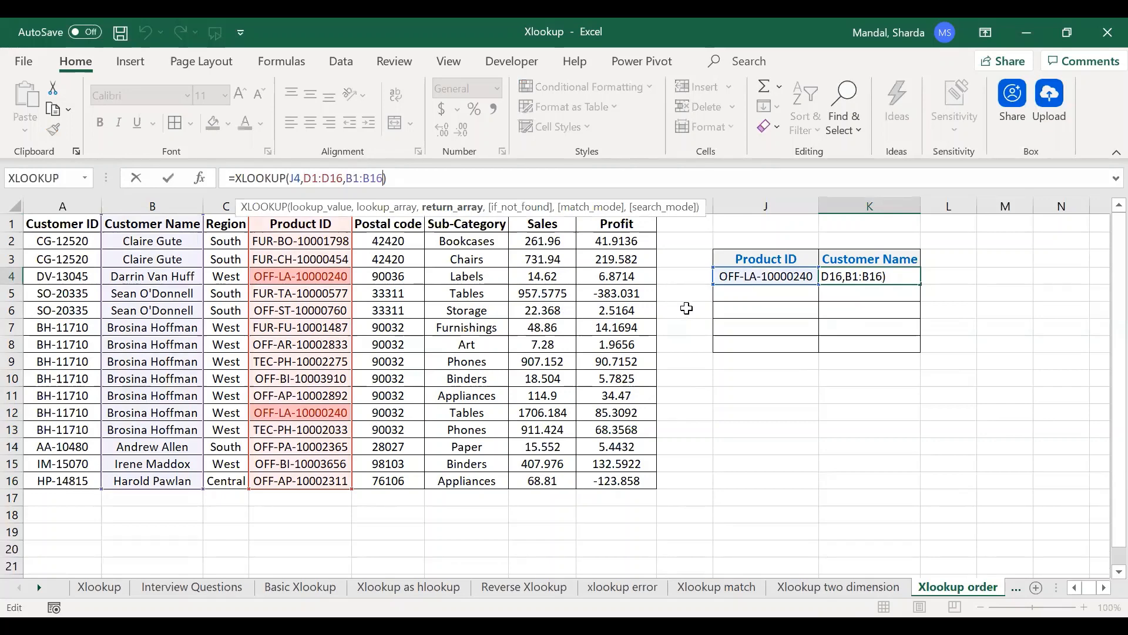
type(",")
key("ctrl+Return")
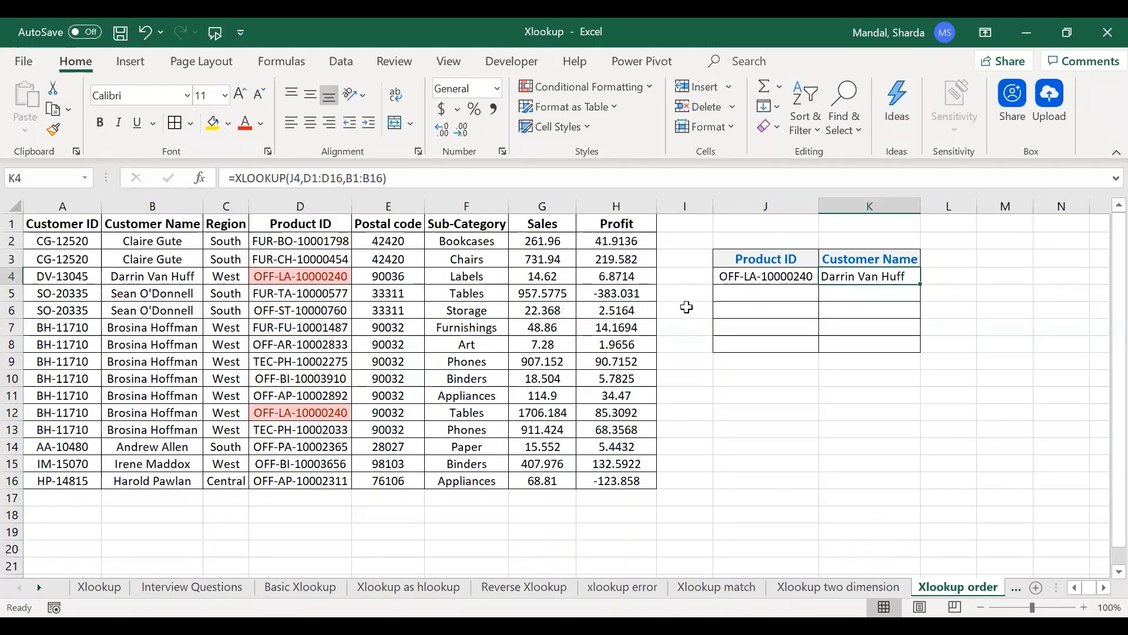
- Rewrite the K4 formula as an XLOOKUP with J4 as the lookup value and Product ID column D1:D16 as the lookup array
type("=")
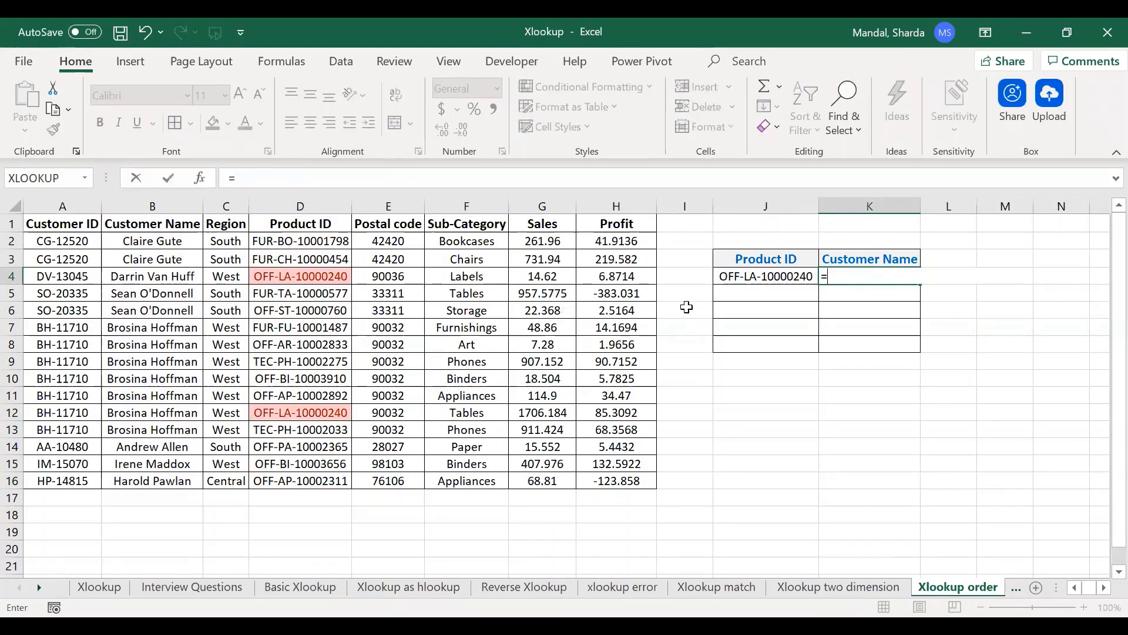
type("XLOOKUP(")
key("Left")
type(",")
key("Left")
key("Left")
key("Left")
key("Left")
key("Left")
key("Left")
key("Left")
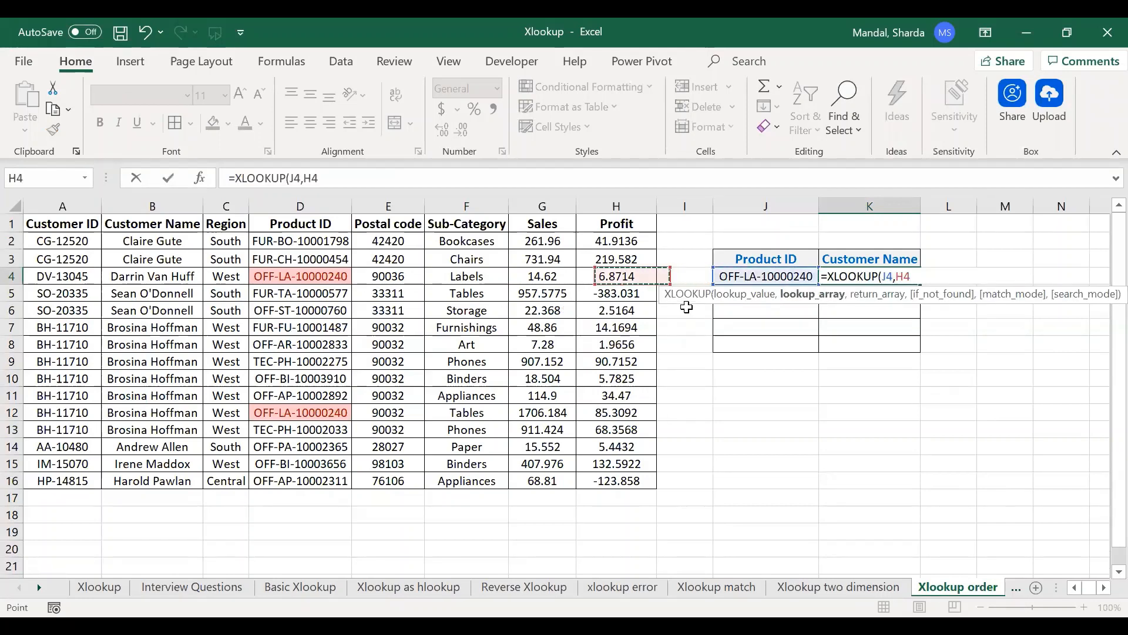
key("Up")
key("Up")
key("Up")
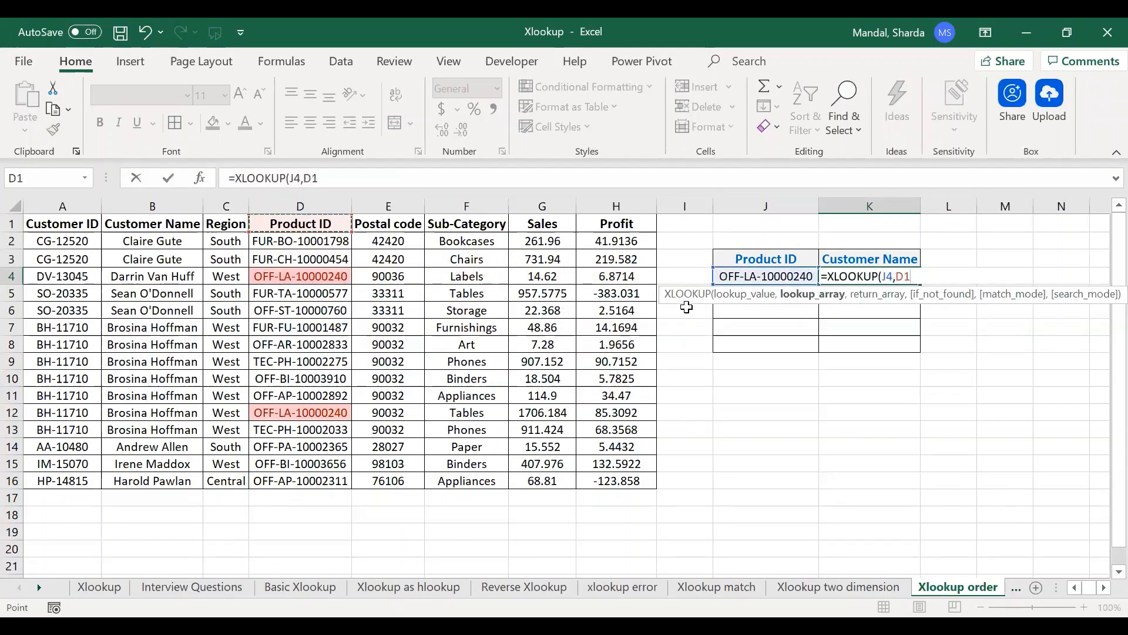
key("ctrl+shift+Down")
- Set the Customer Name column B1:B16 as the return array of the new K4 formula
type(",")
key("Left")
key("Left")
key("Left")
key("Left")
key("Left")
key("Left")
key("Left")
key("Left")
key("Left")
key("Left")
key("Right")
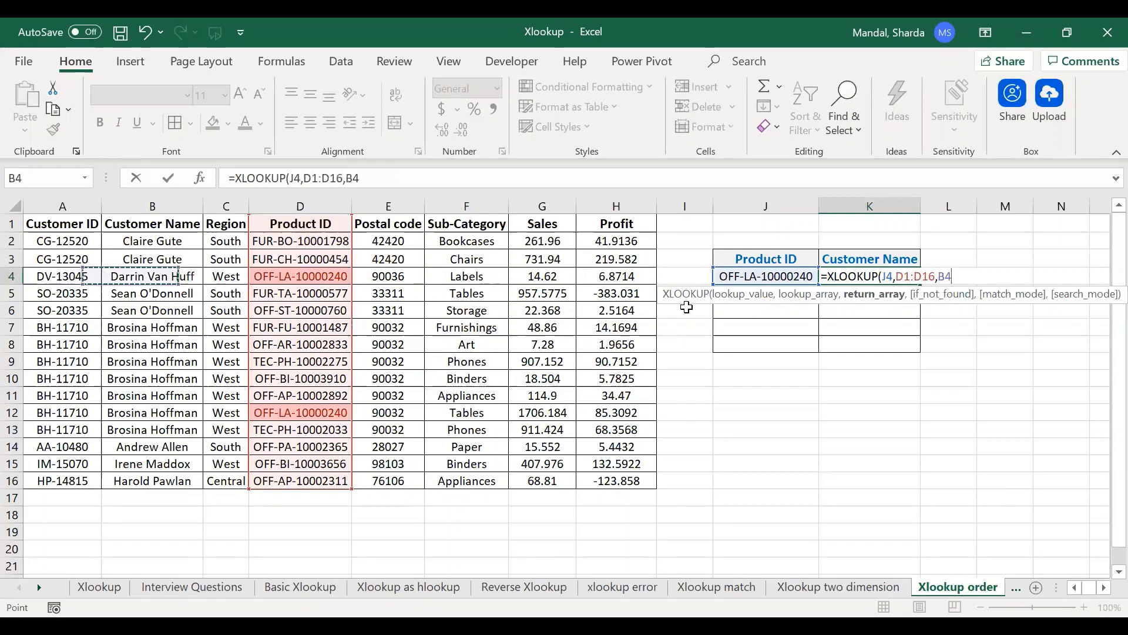
key("Up")
key("Up")
key("Up")
key("ctrl+shift+Down")
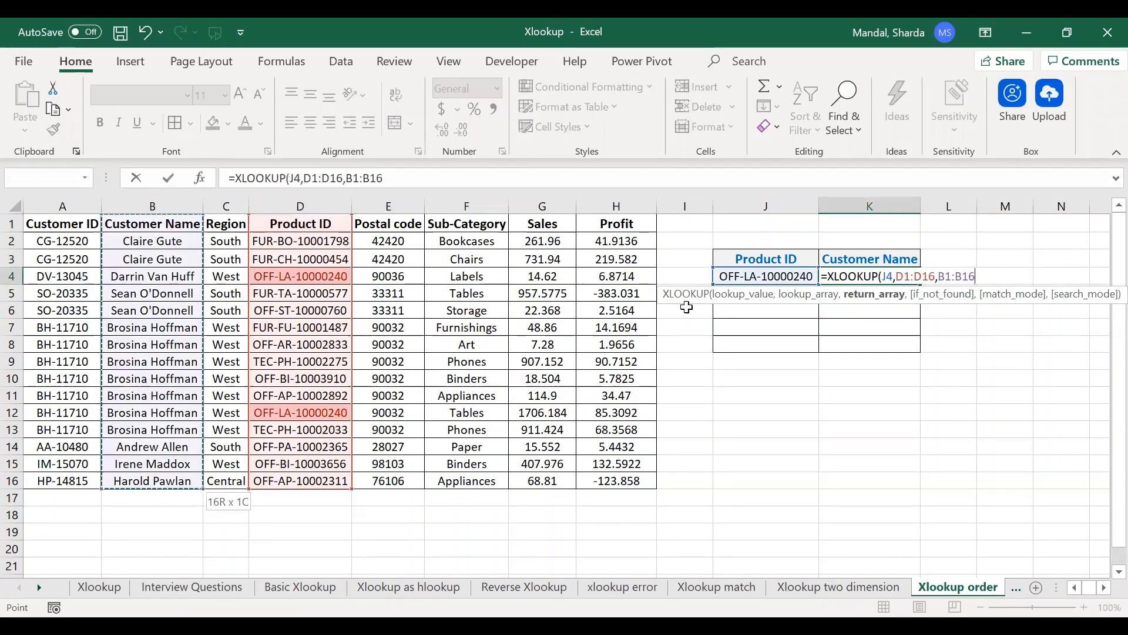
- Leave the if_not_found and match_mode arguments empty, set search_mode to -1 (last-to-first), and complete the K4 formula
type(",")
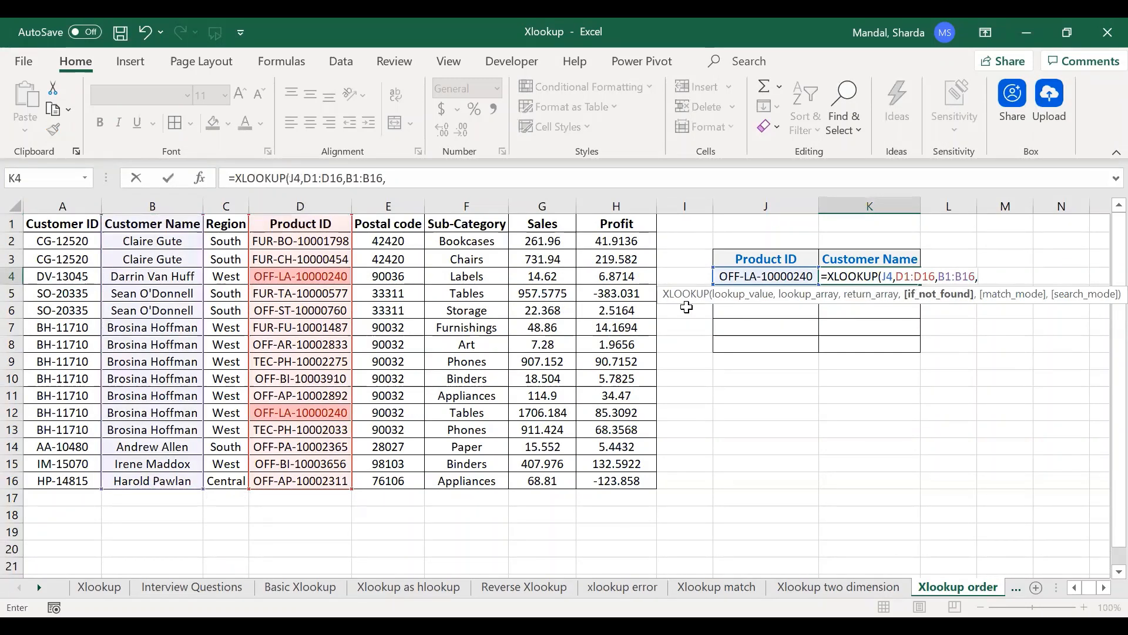
type(",")
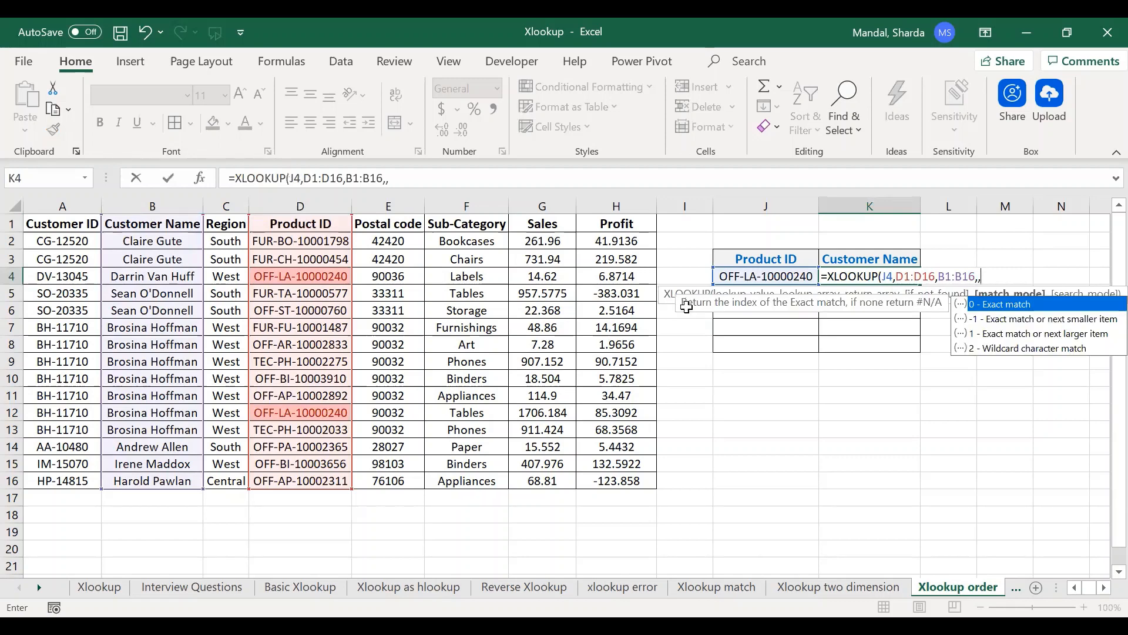
type(",")
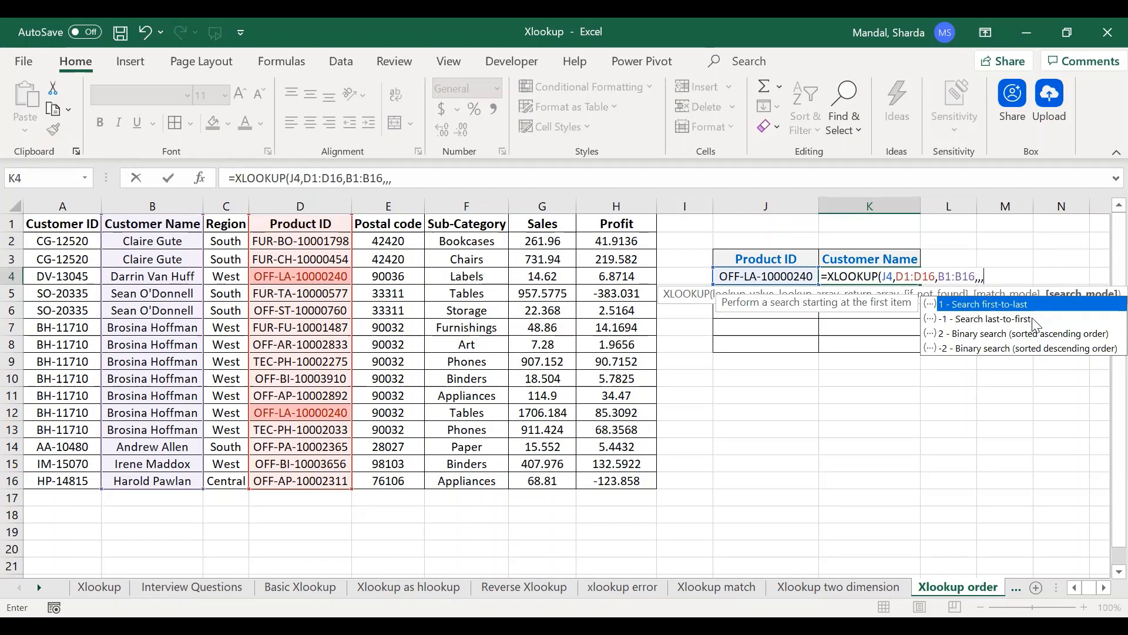
type("-1")
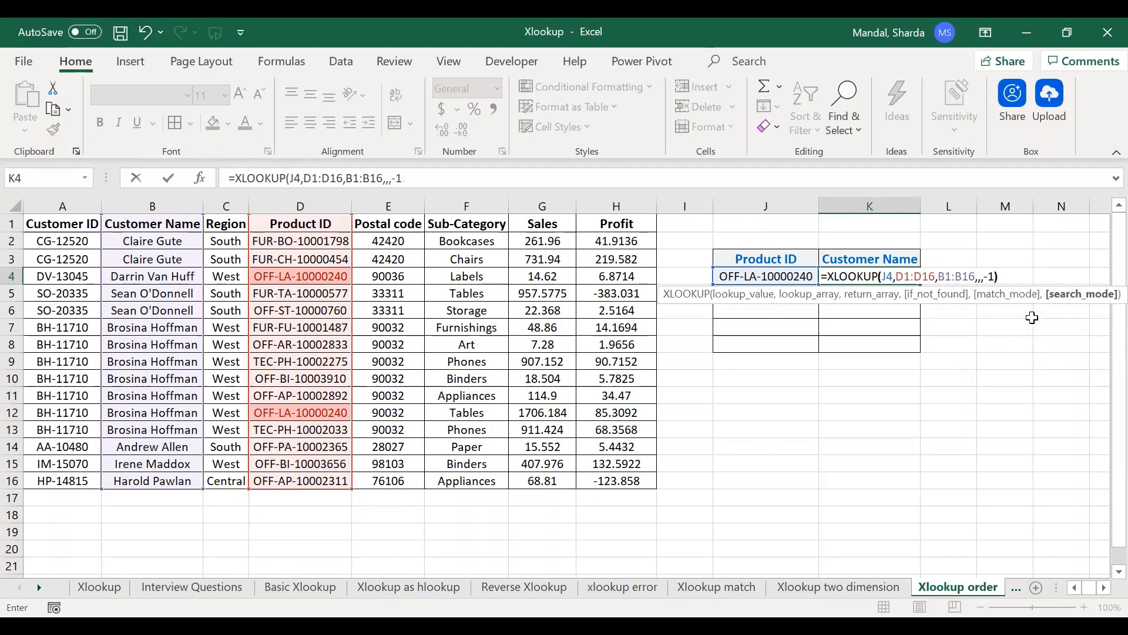
type(")")
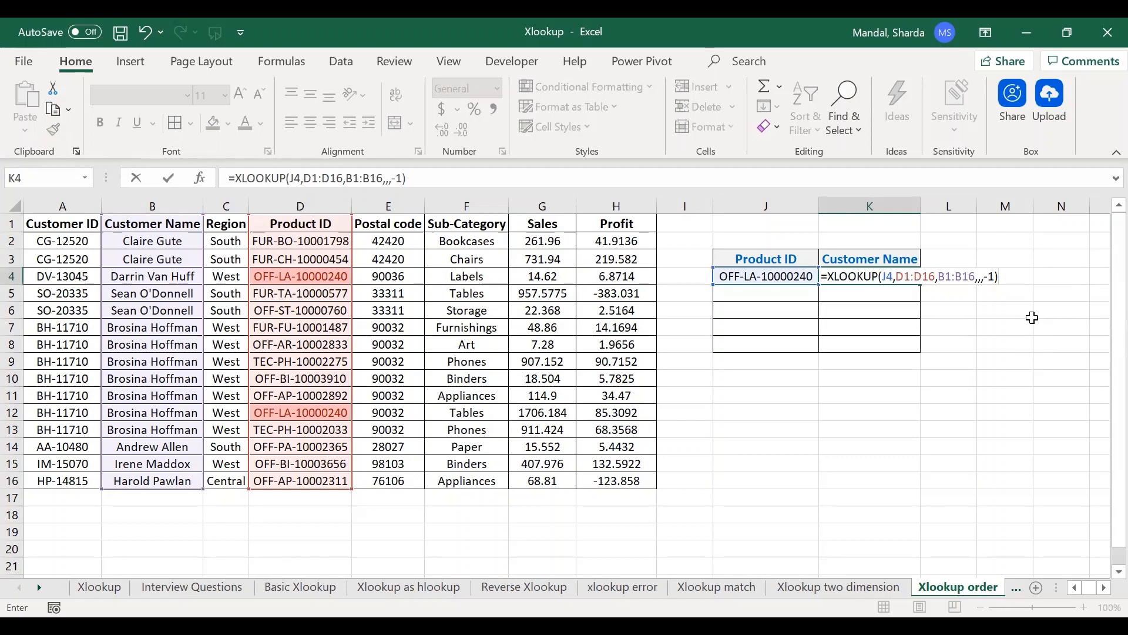
key("Return")
- Copy the lookup row J4:K4, with its product ID and formula, into J5:K5
key("Up")
key("Left")
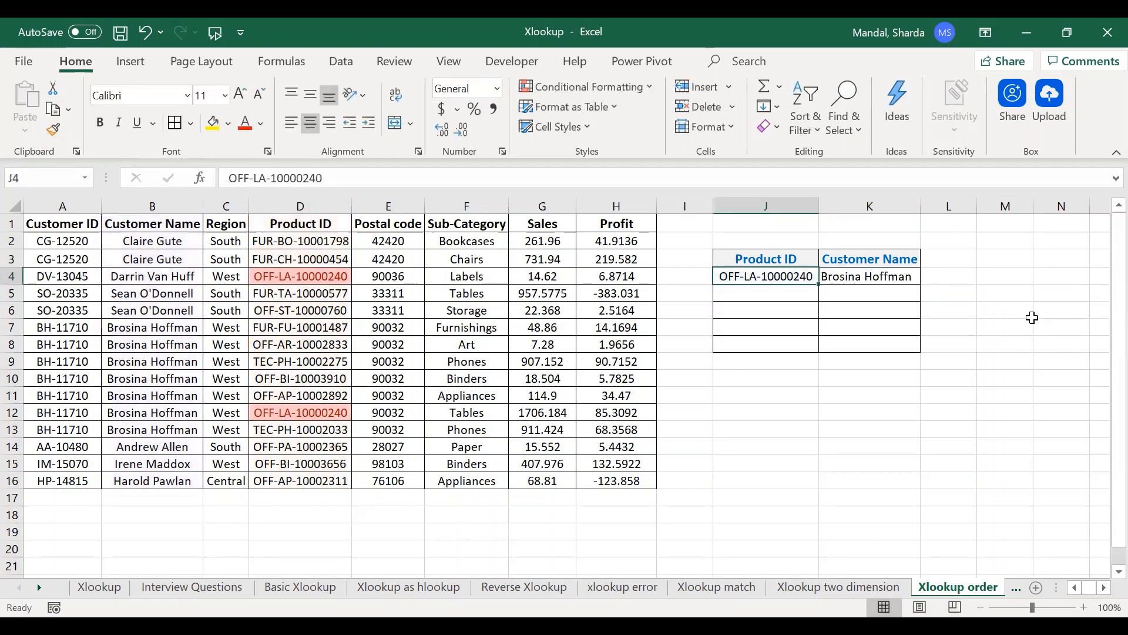
key("shift+Right")
key("ctrl+c")
key("Down")
key("ctrl+v")
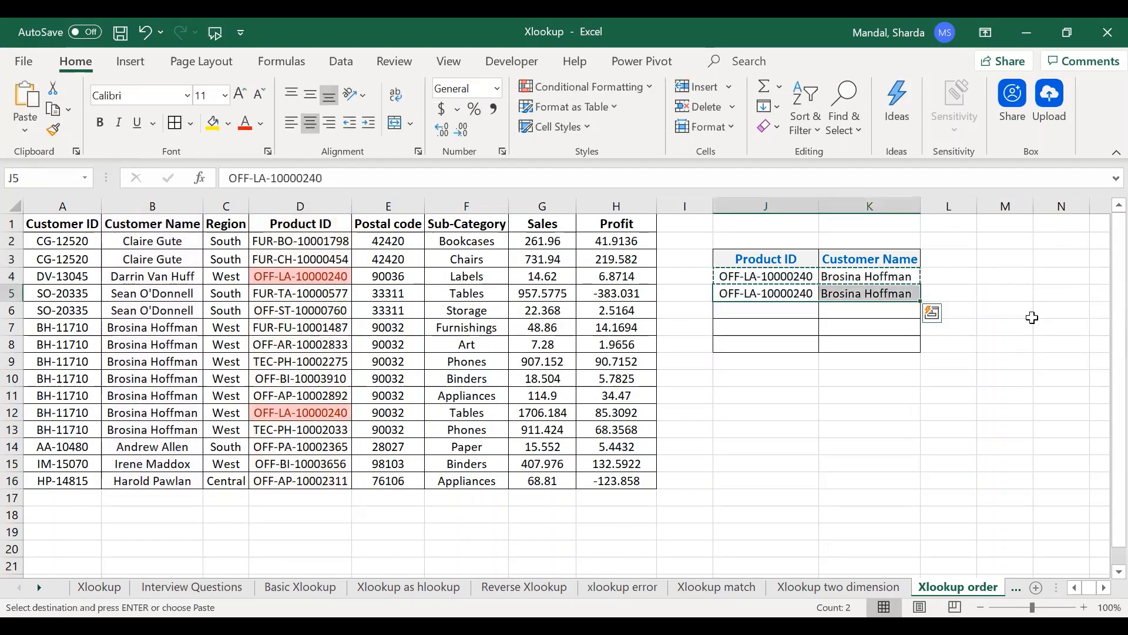
- Remove the optional arguments from the K4 formula, leaving =XLOOKUP(J4,D1:D16,B1:B16)
key("Up")
key("Right")
key("F2")
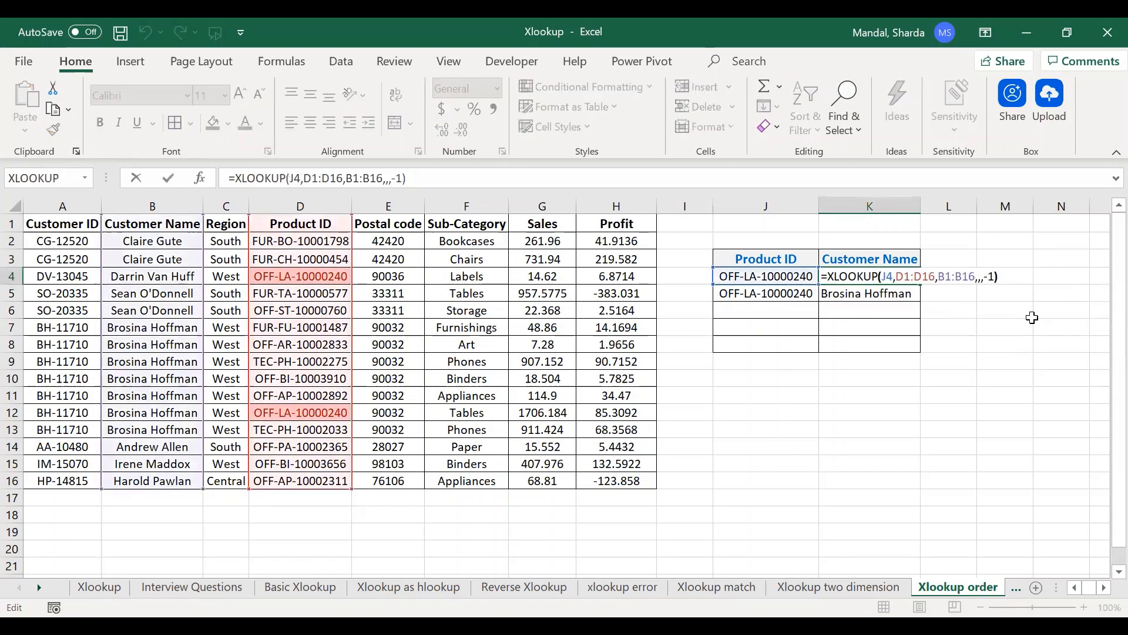
key("Left")
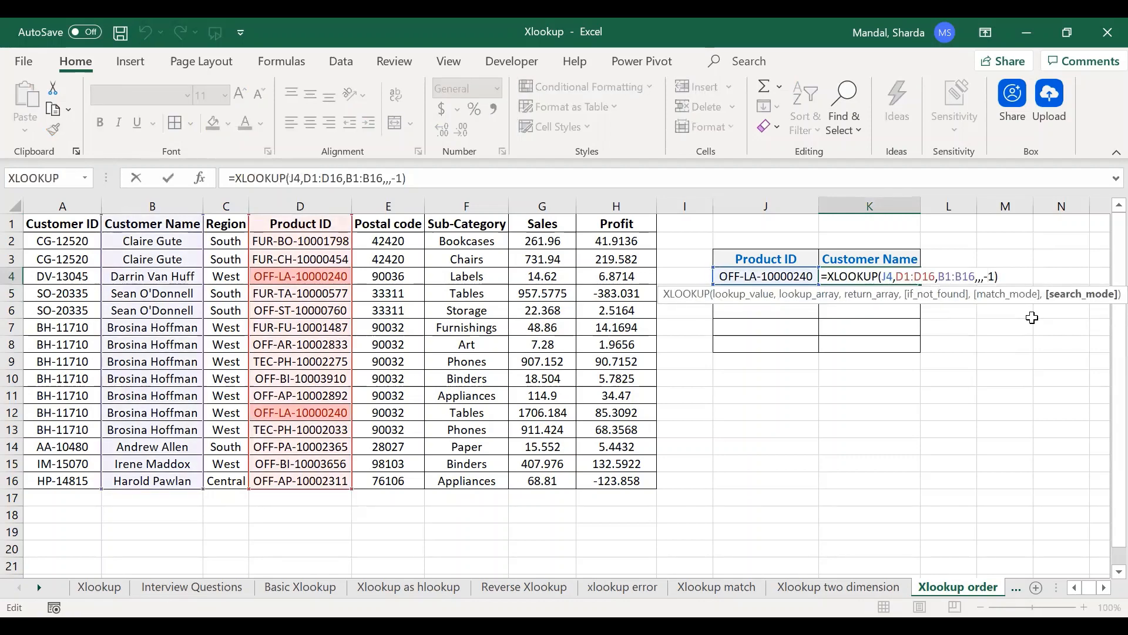
key("Left")
key("Left")
key("Left")
key("Left")
key("Left")
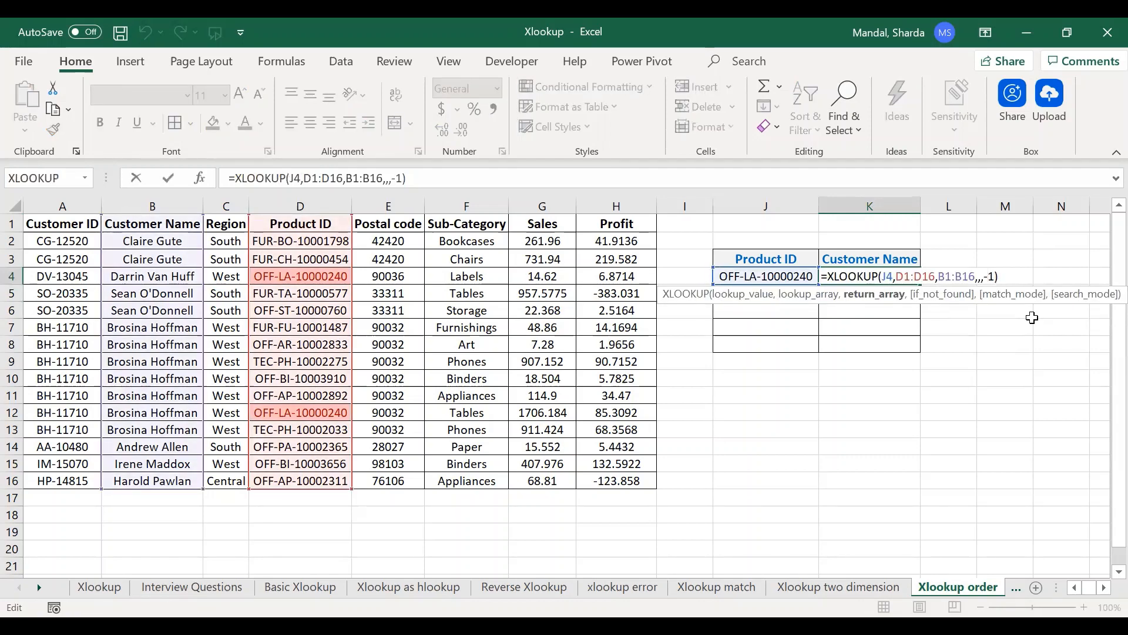
key("Return")
key("Up")
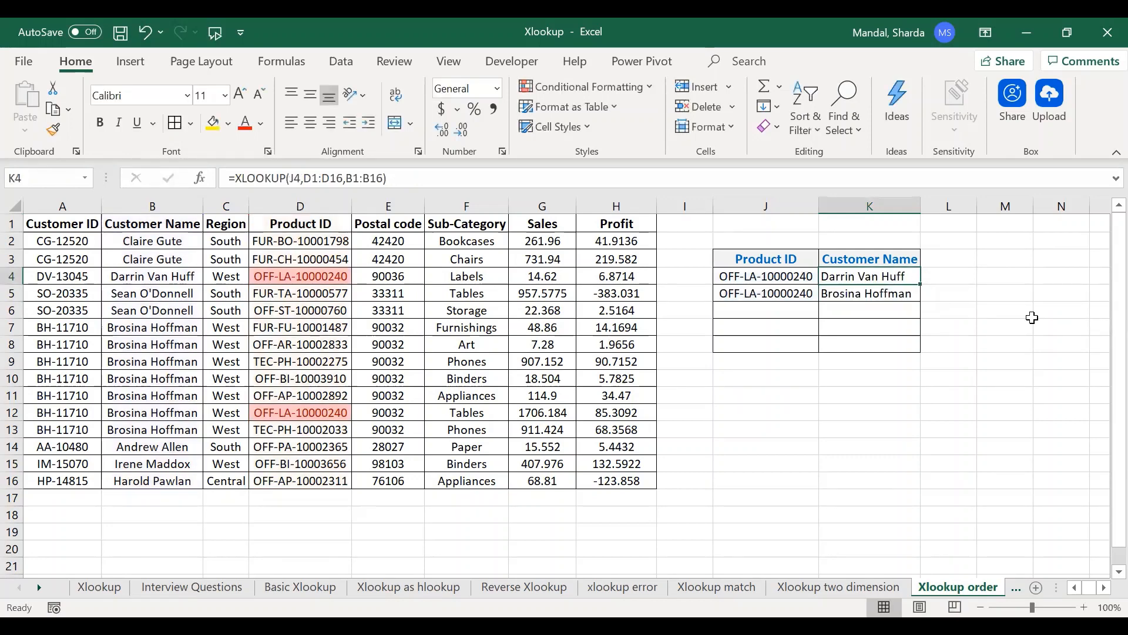
- Compare the K4 and K5 lookups with the two highlighted product ID rows, searching first-to-last and last-to-first
key("Left")
key("Right")
left_click_drag(230, 224, 233, 311)
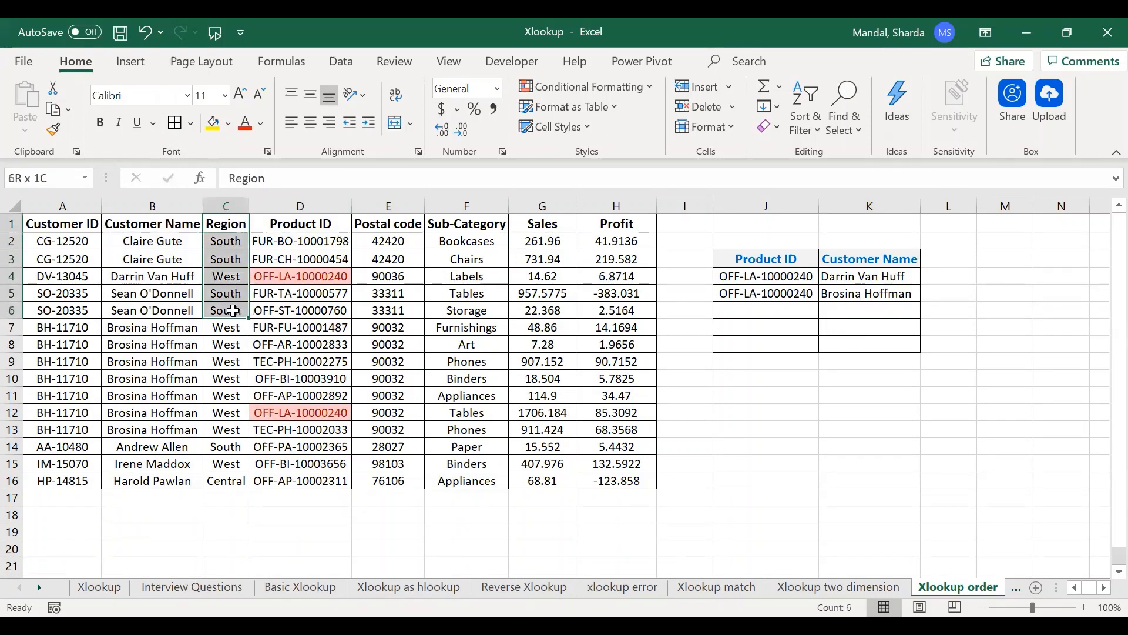
left_click(287, 279)
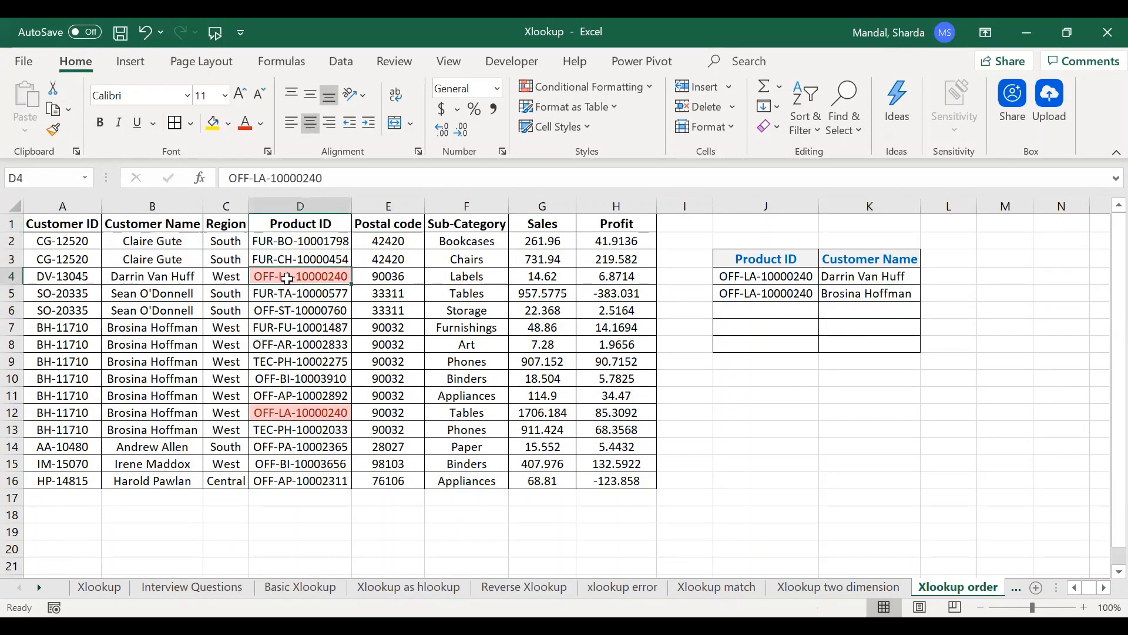
left_click(866, 292)
left_click(759, 294)
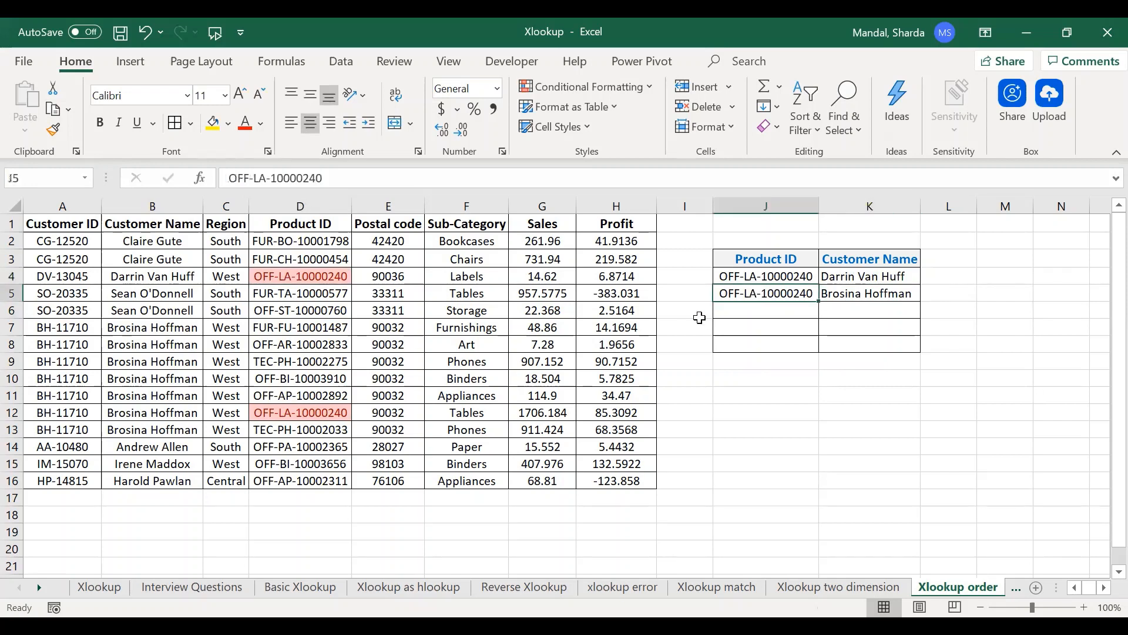
left_click(840, 292)
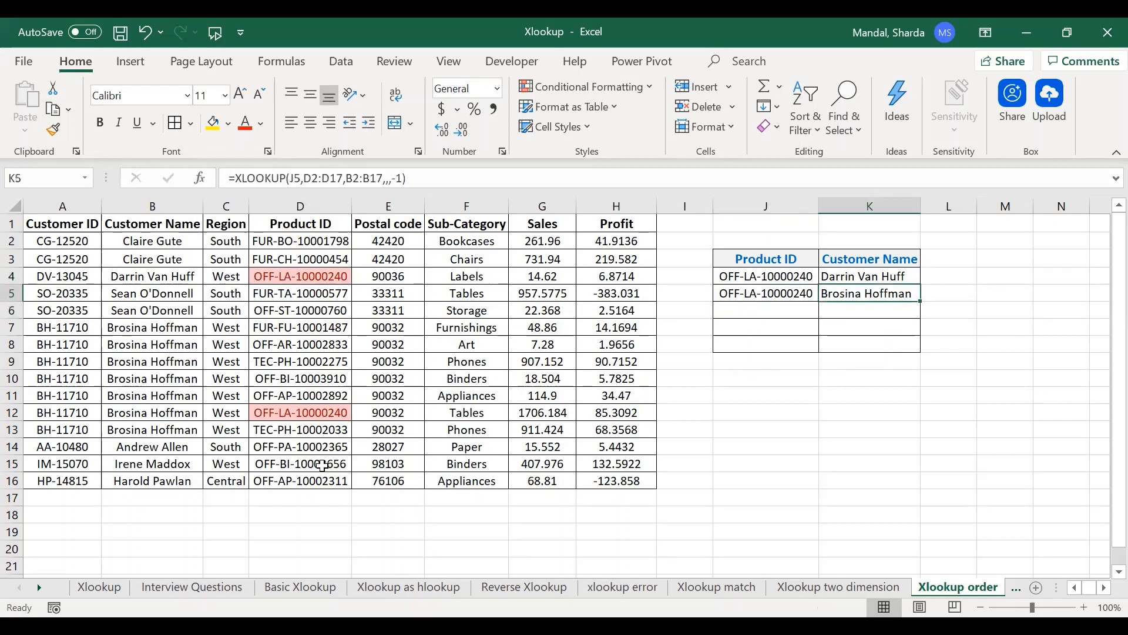
left_click_drag(300, 497, 273, 324)
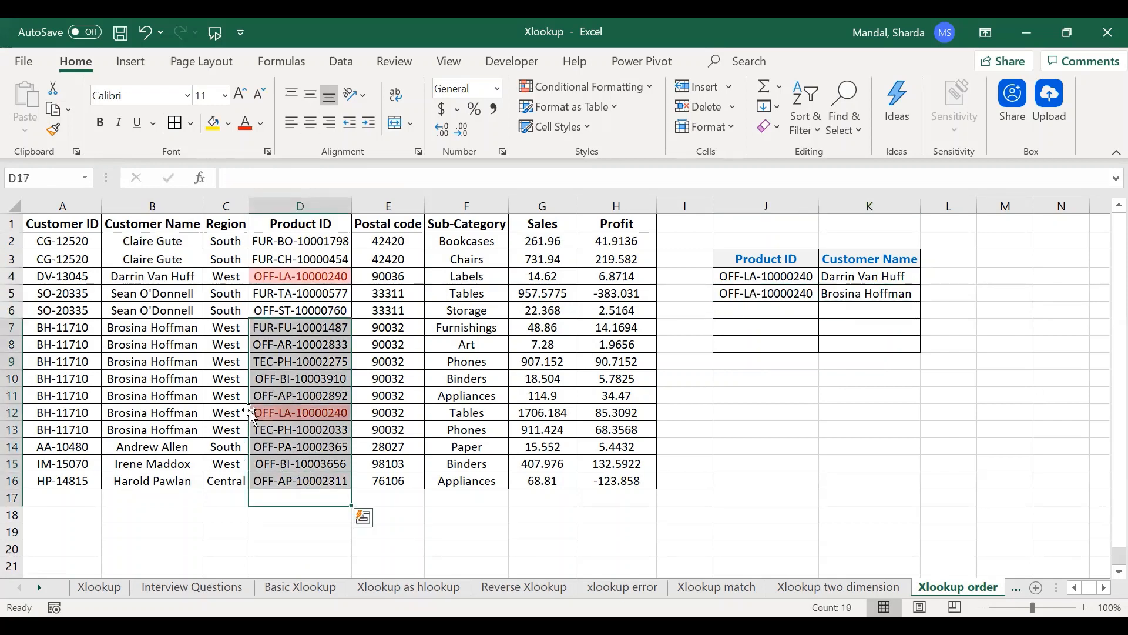
left_click(169, 414)
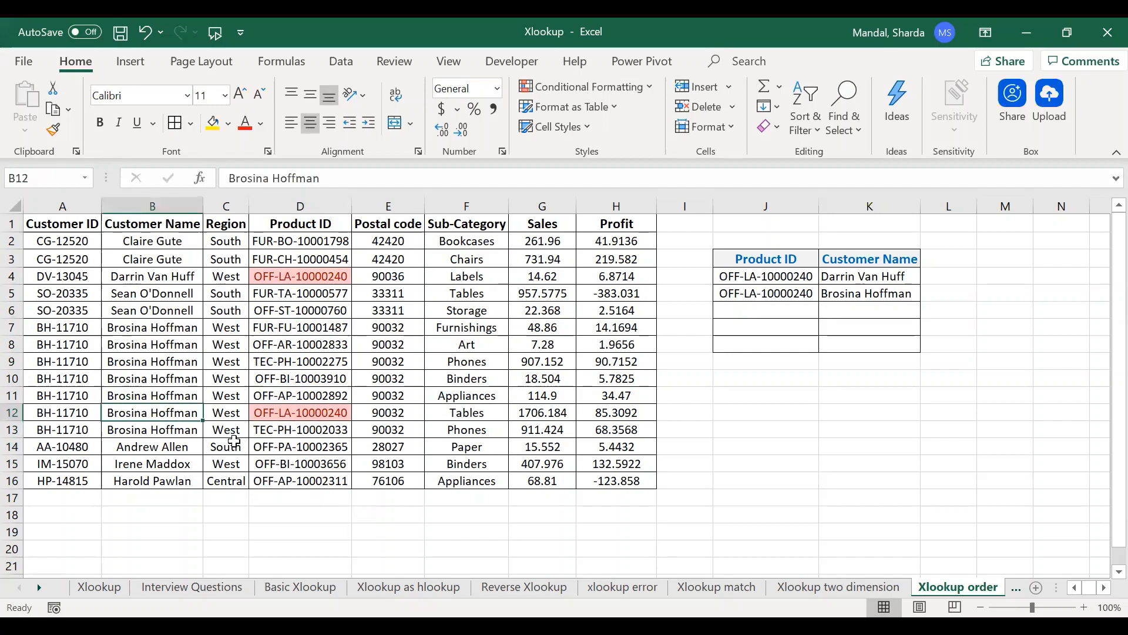
left_click(840, 297)
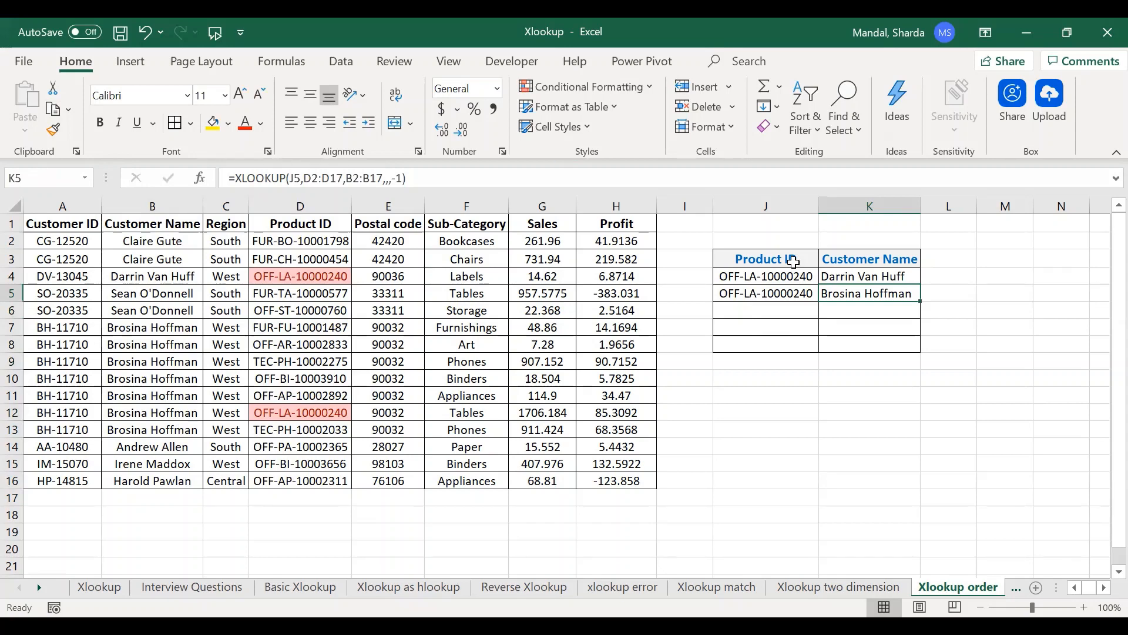
- Switch to the Xlookup array sheet and select the empty Customer Name cell K4 in the lookup table
key("ctrl+Page_Down")
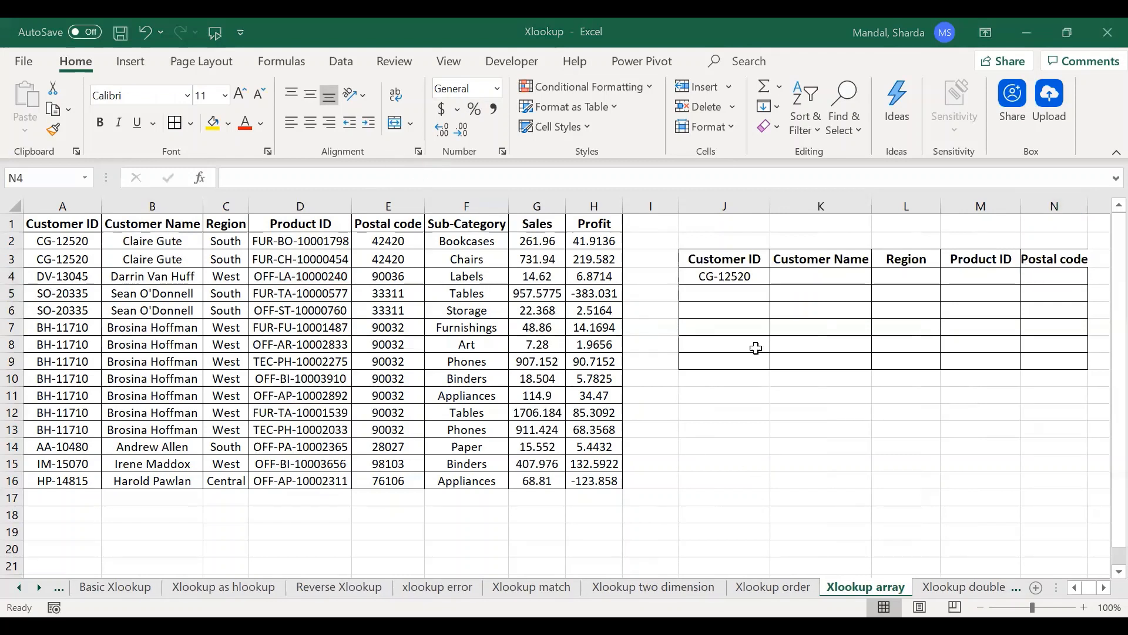
left_click(756, 342)
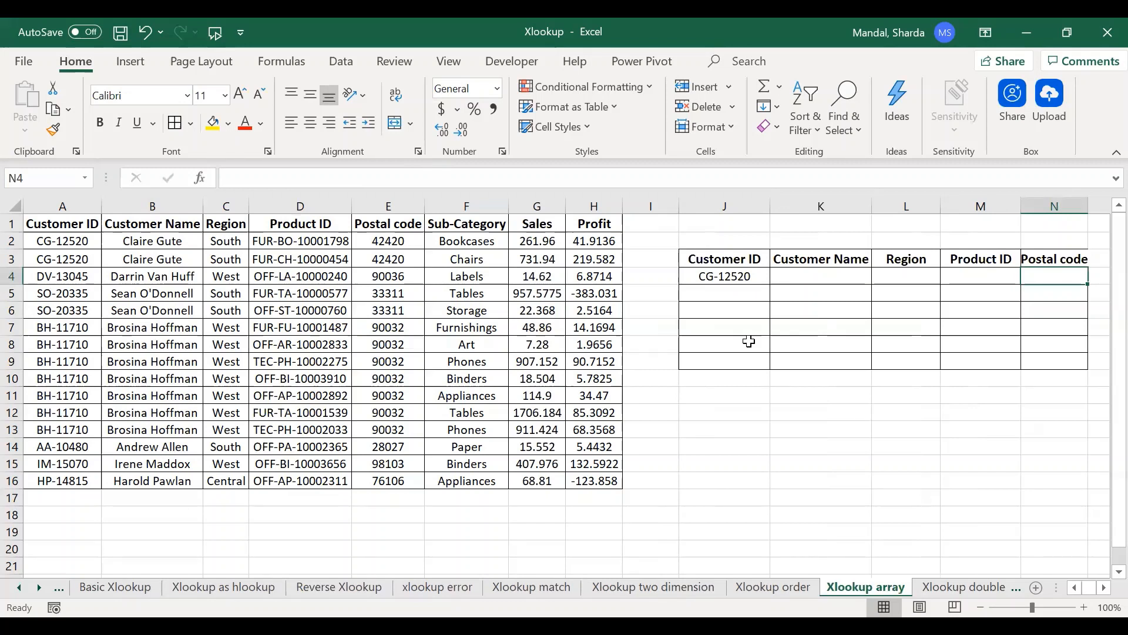
left_click_drag(804, 284, 806, 284)
key("shift+Right")
key("shift+Right")
key("Left")
key("Right")
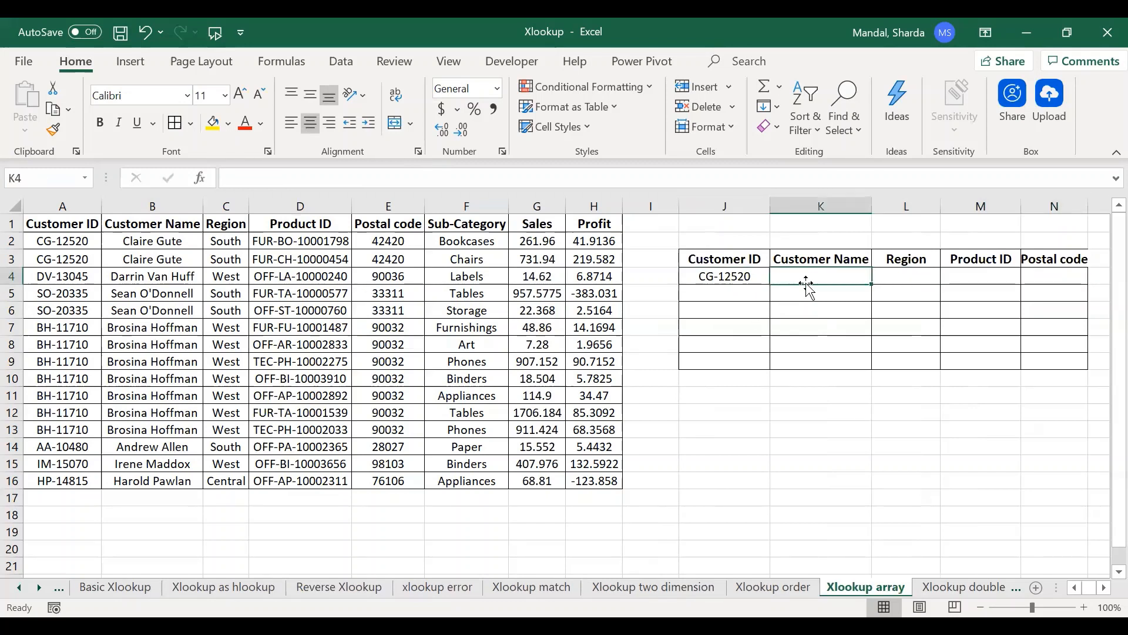
key("shift+Right")
key("shift+Right")
key("shift+Right")
key("Left")
key("Right")
- Start an XLOOKUP formula in K4 with $J4 as the lookup value and the Customer ID column $A$1:$A$16 as the lookup array
type("=x")
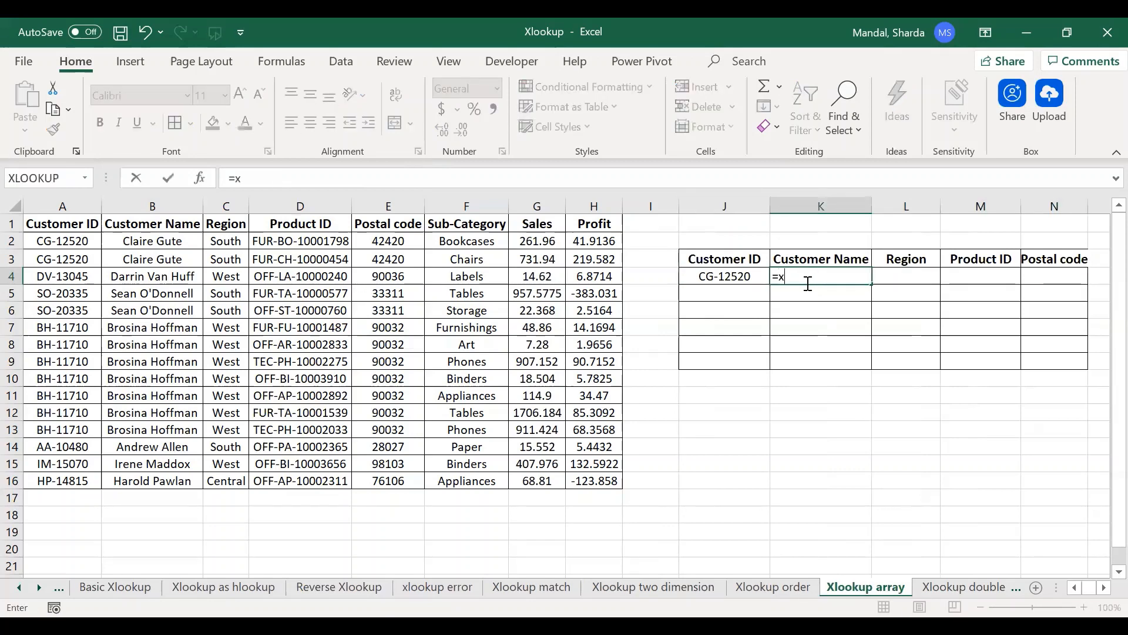
key("Tab")
key("Left")
key("F4")
key("F4")
key("F4")
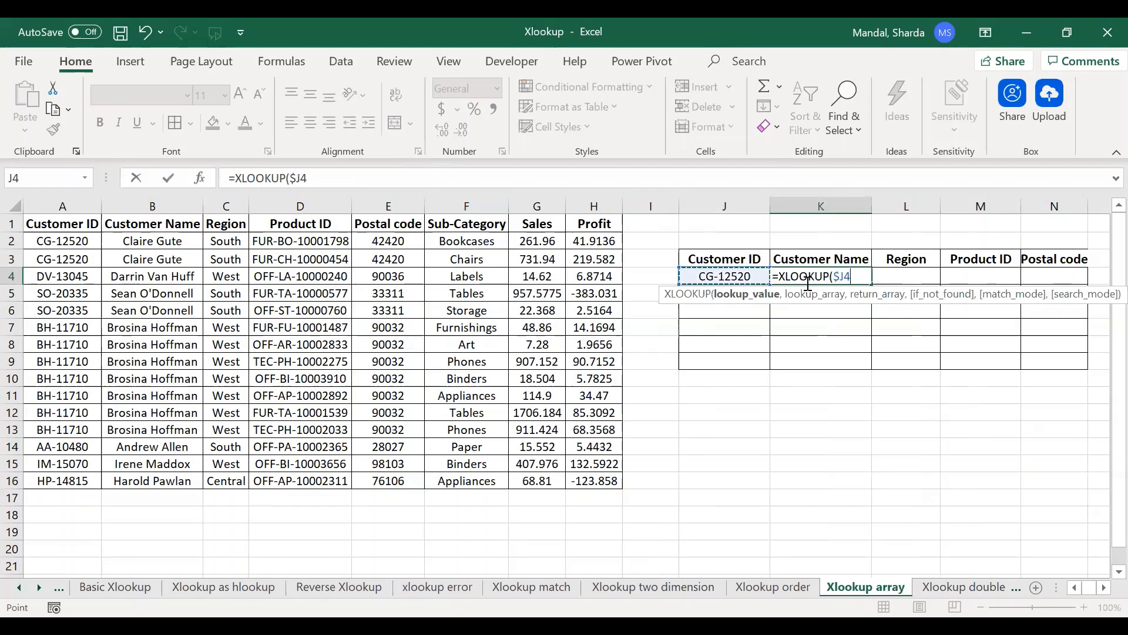
type(",")
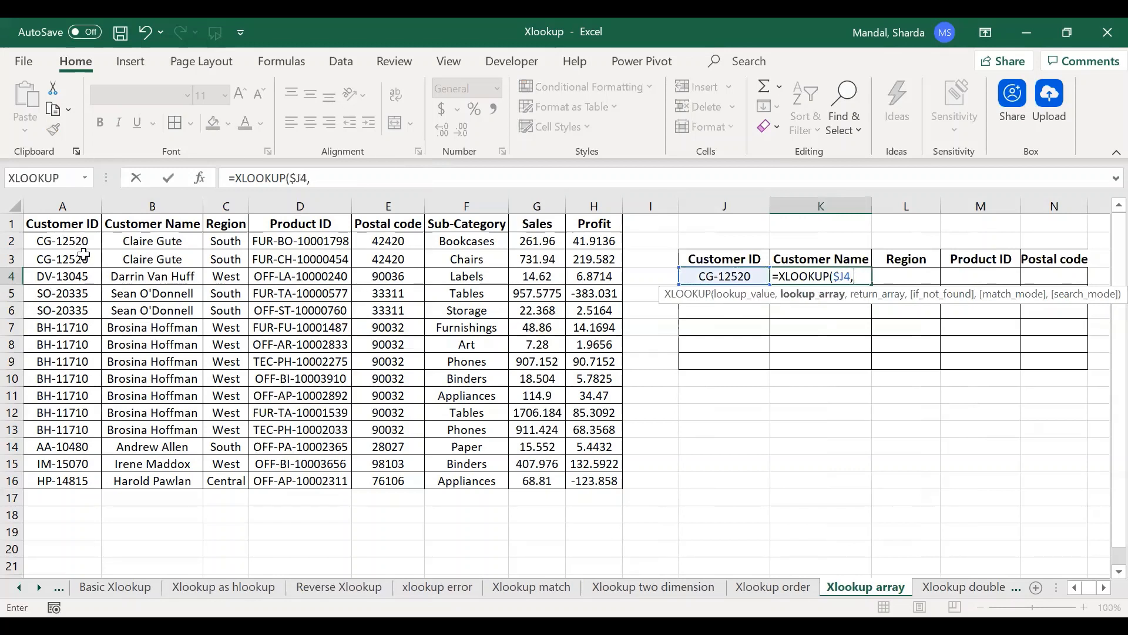
left_click(44, 229)
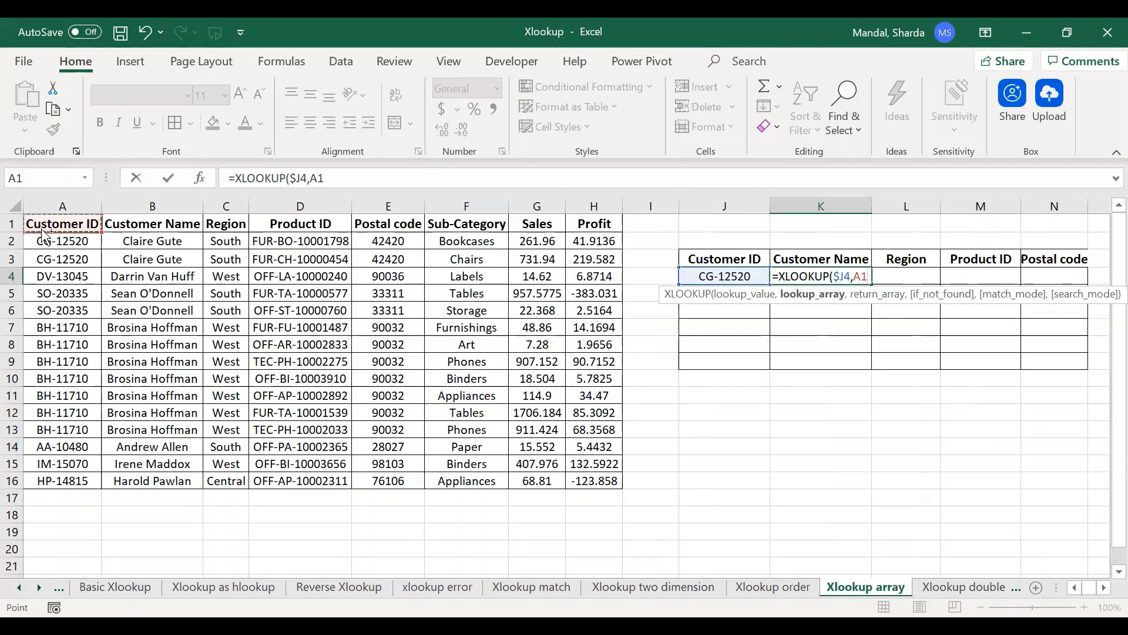
key("ctrl+shift+Down")
key("F4")
type(",")
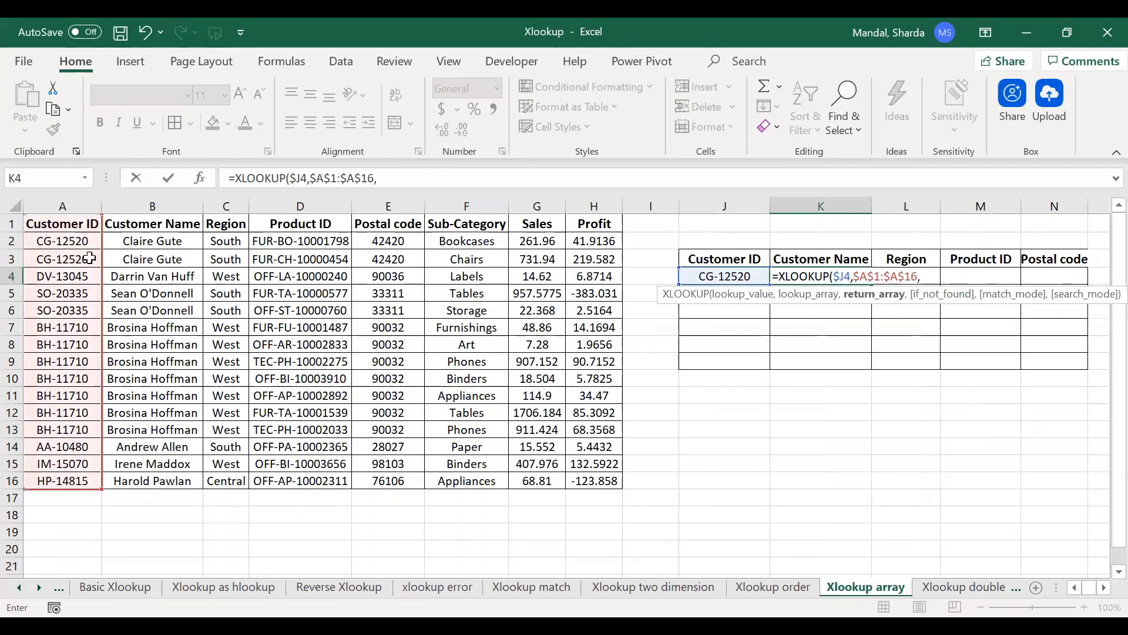
- Set the Customer Name to Postal code columns $B$1:$E$16 as the return array and complete the K4 formula
left_click(127, 224)
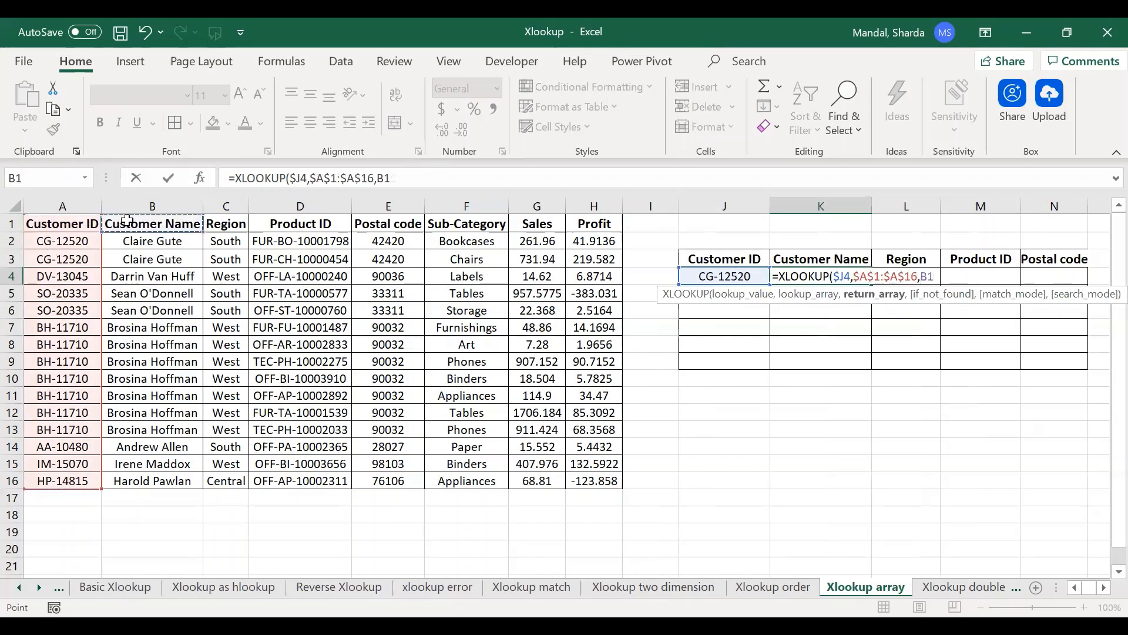
key("ctrl+shift+Right")
key("ctrl+shift+Down")
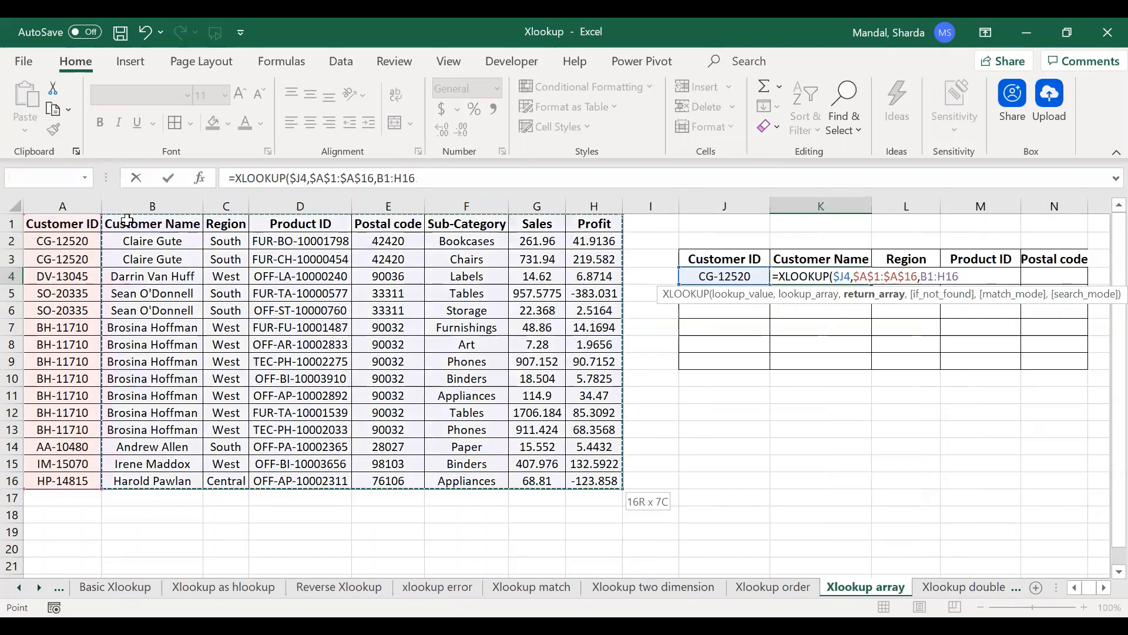
key("F4")
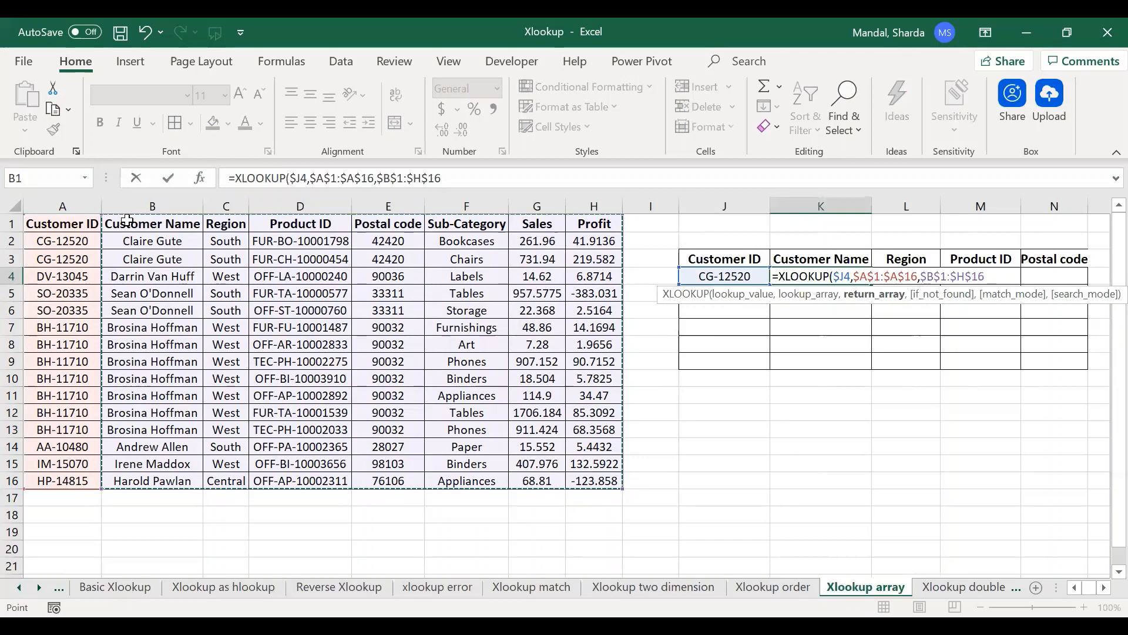
key("Return")
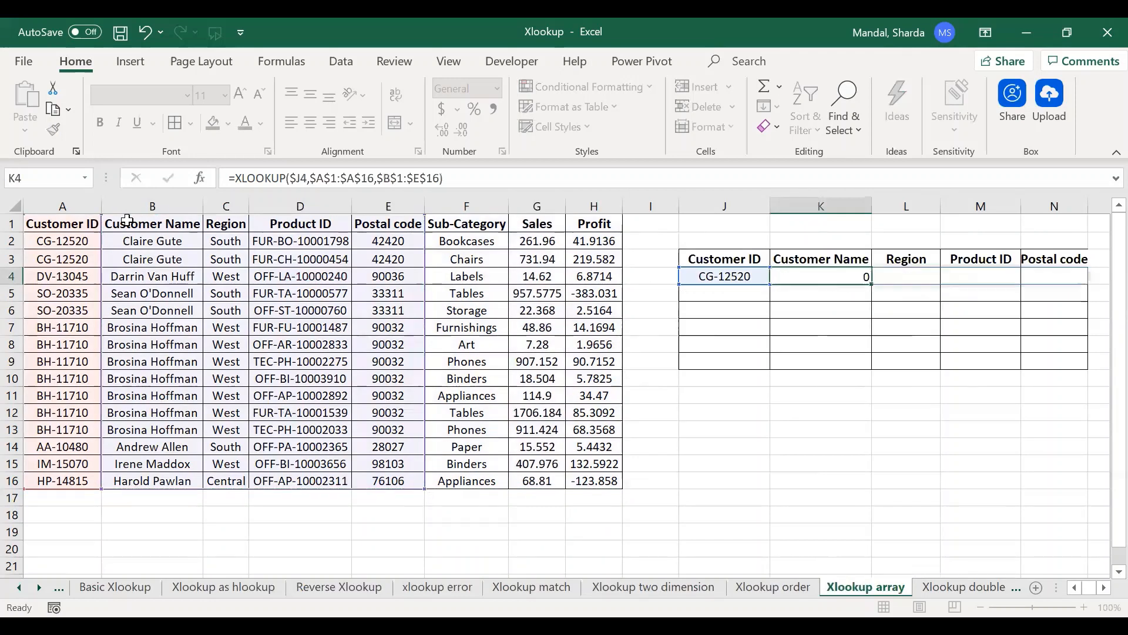
- Check the XLOOKUP formula and its spilled results across the Customer Name to Postal code cells K4:N4
key("Up")
key("Left")
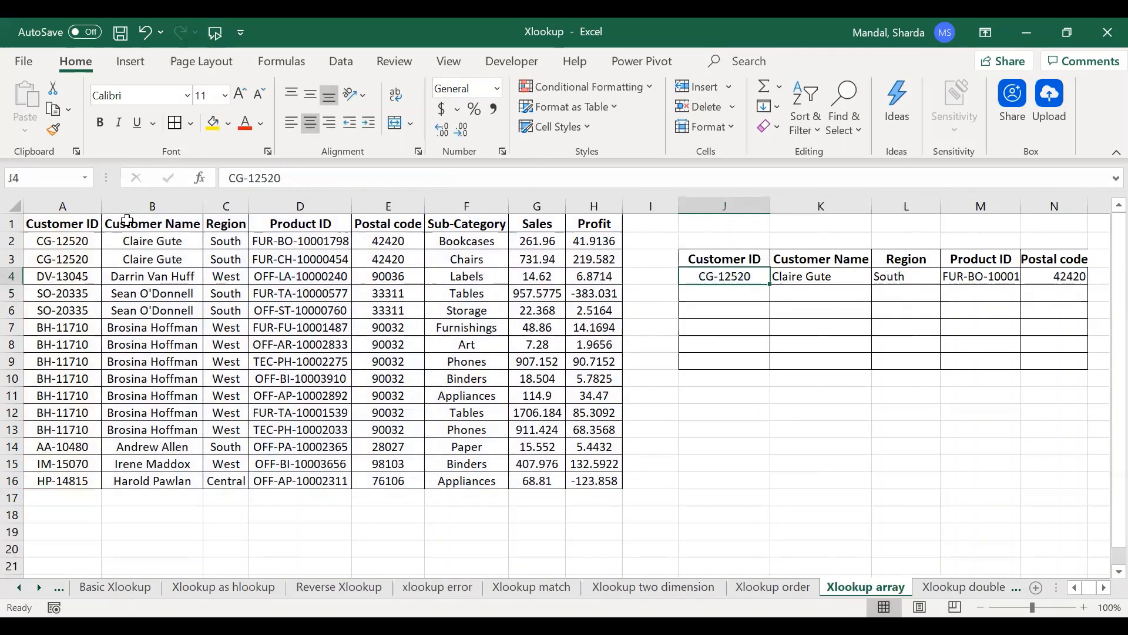
key("Right")
key("Right")
key("Right")
key("Right")
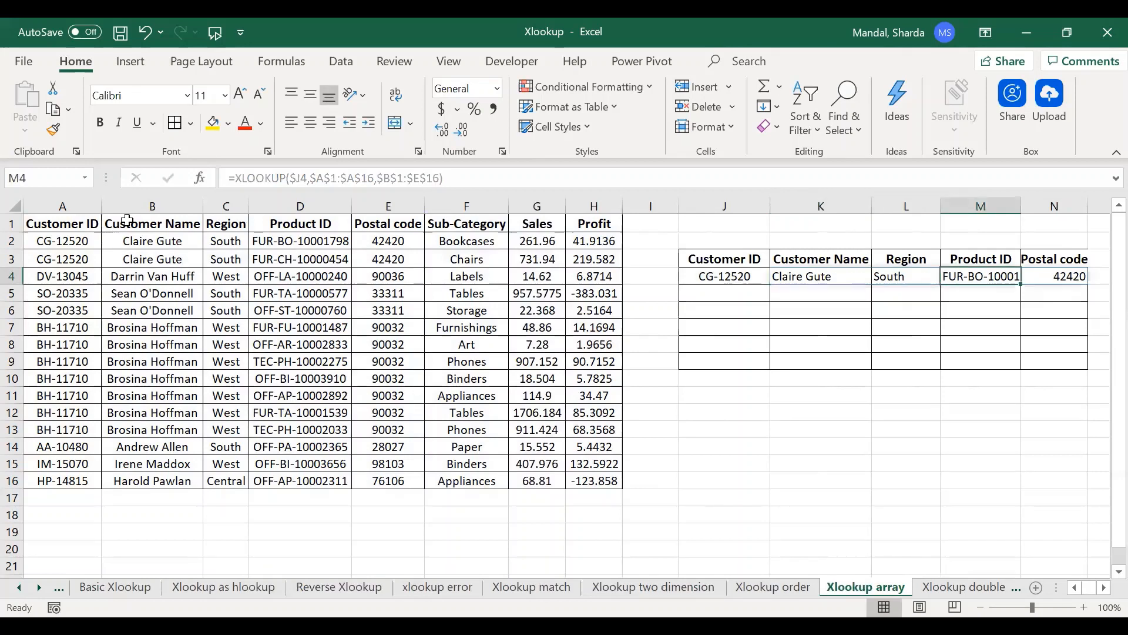
key("Left")
key("Left")
key("Left")
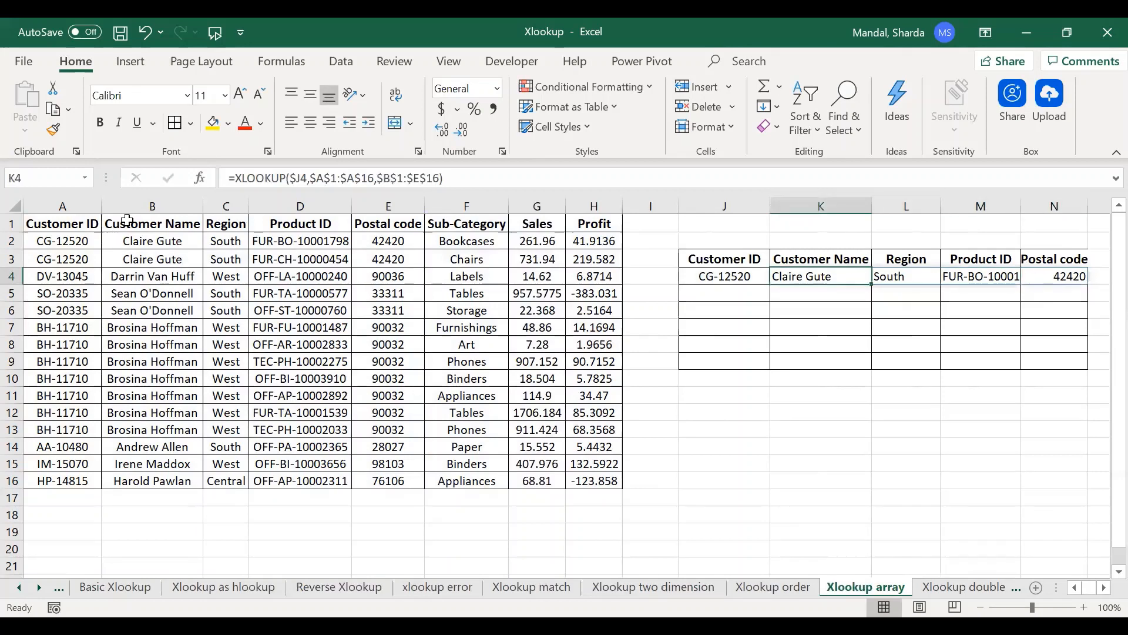
key("Right")
key("Right")
key("Right")
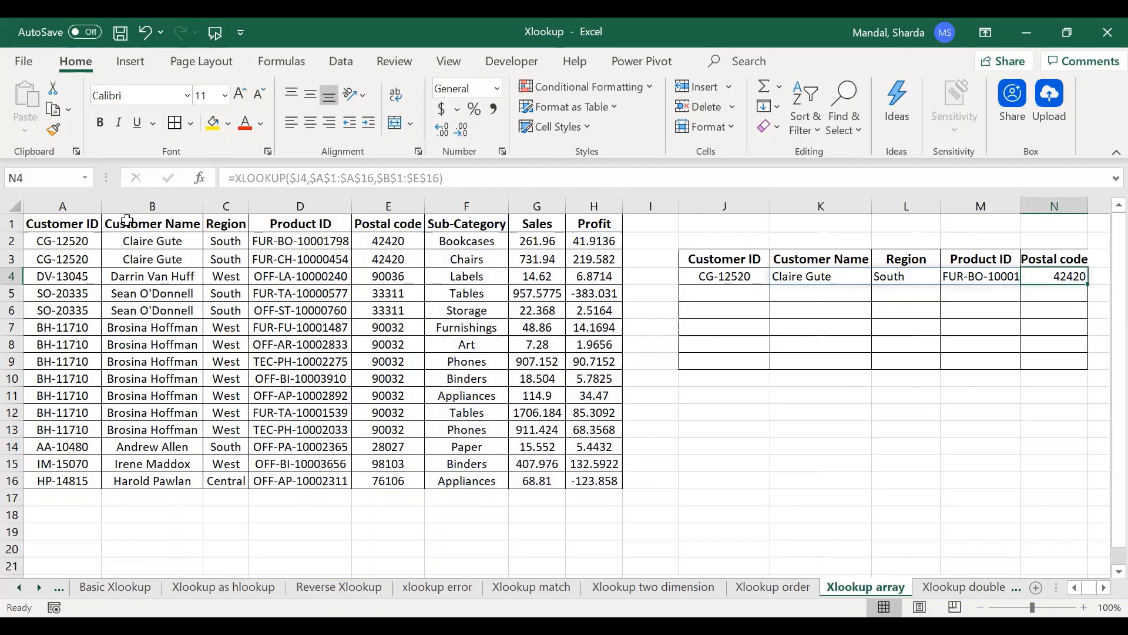
- Switch to the Xlookup double input sheet and review the J4:K4 lookup criteria and the A1:H16 data table
key("ctrl+Page_Down")
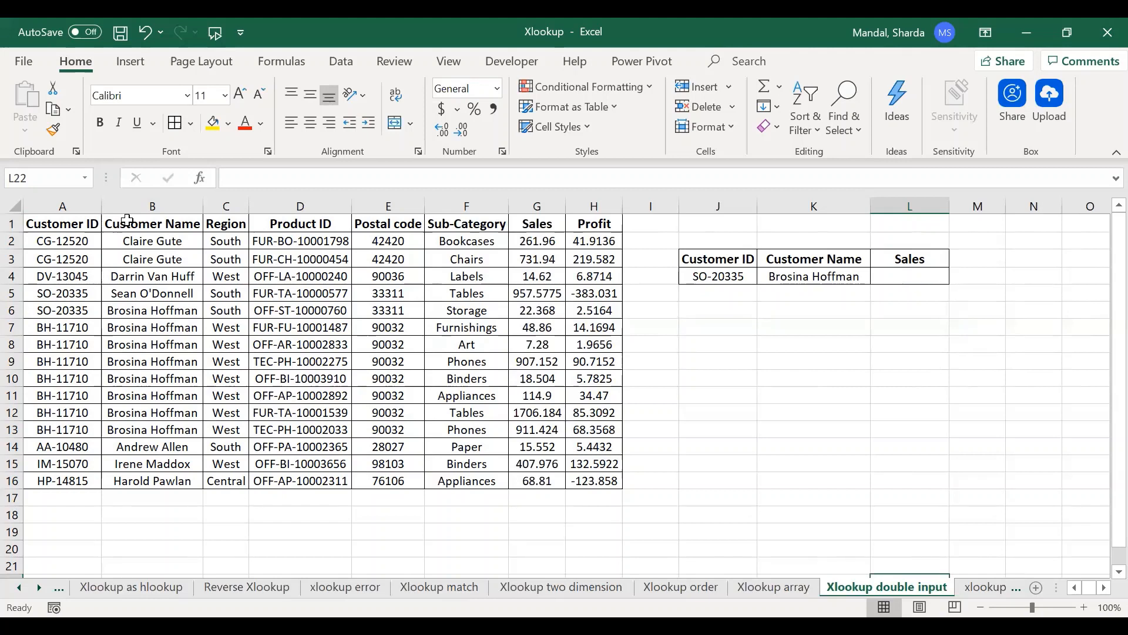
left_click_drag(735, 276, 776, 274)
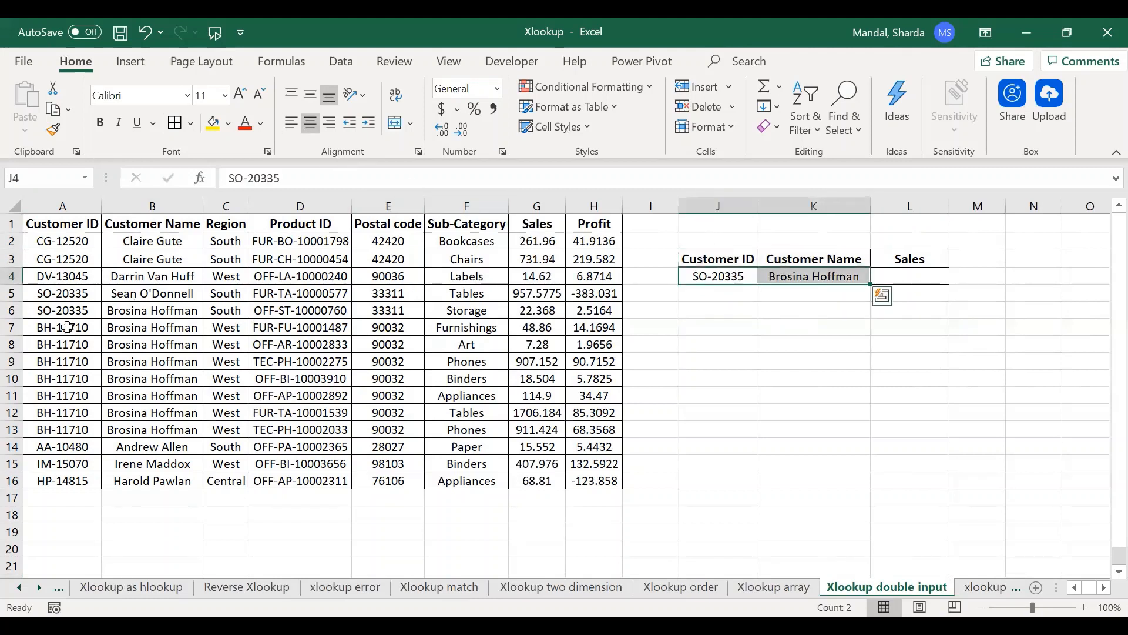
left_click(63, 259)
left_click_drag(58, 223, 289, 493)
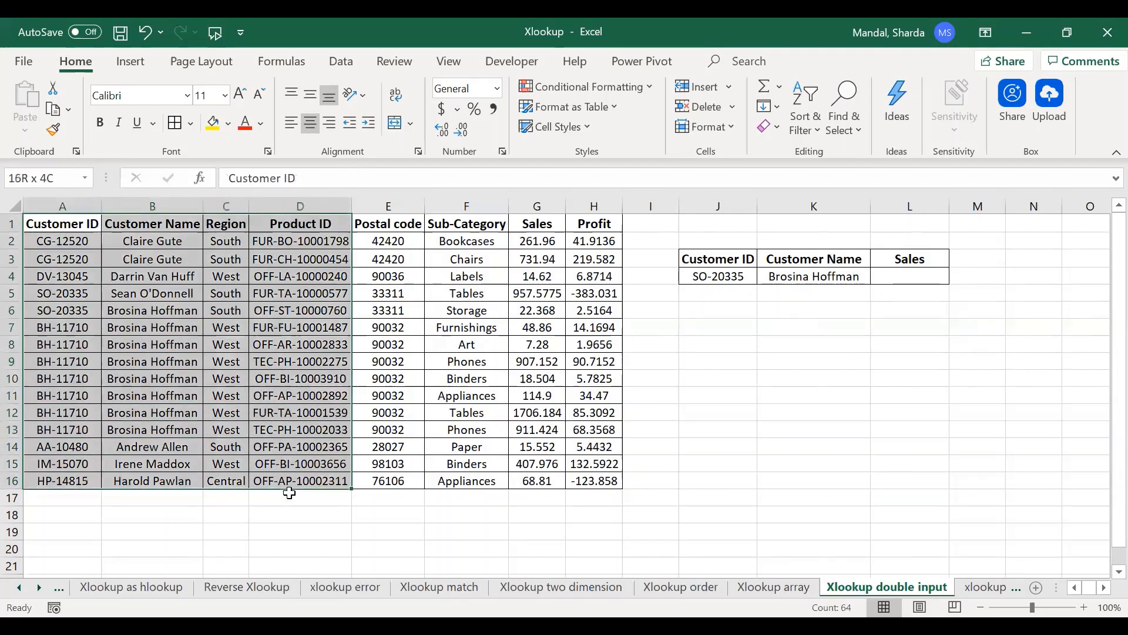
left_click(256, 413)
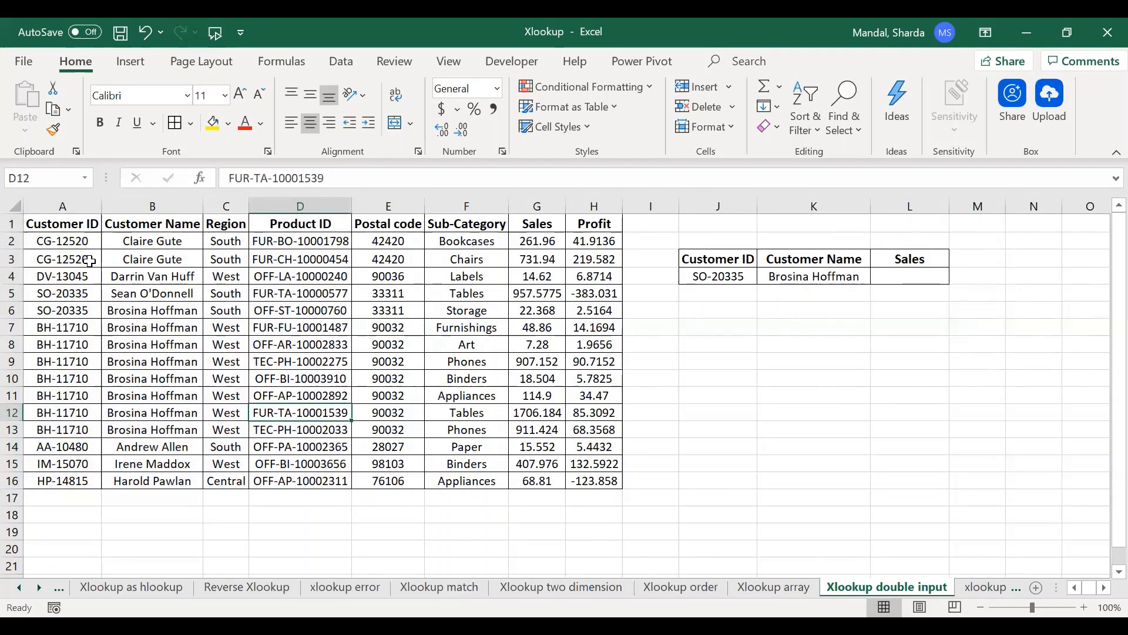
left_click_drag(58, 223, 594, 481)
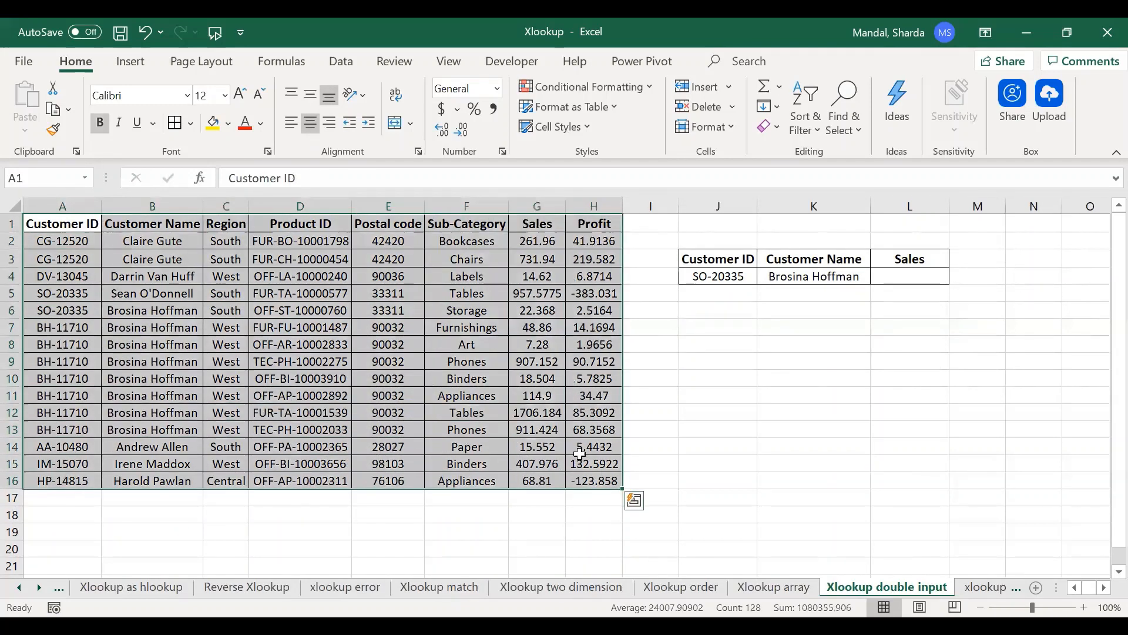
left_click(579, 454)
- Start an XLOOKUP formula in Sales cell L4 with the combined Customer ID and Customer Name J4&K4 as the lookup value
left_click(911, 259)
left_click(907, 277)
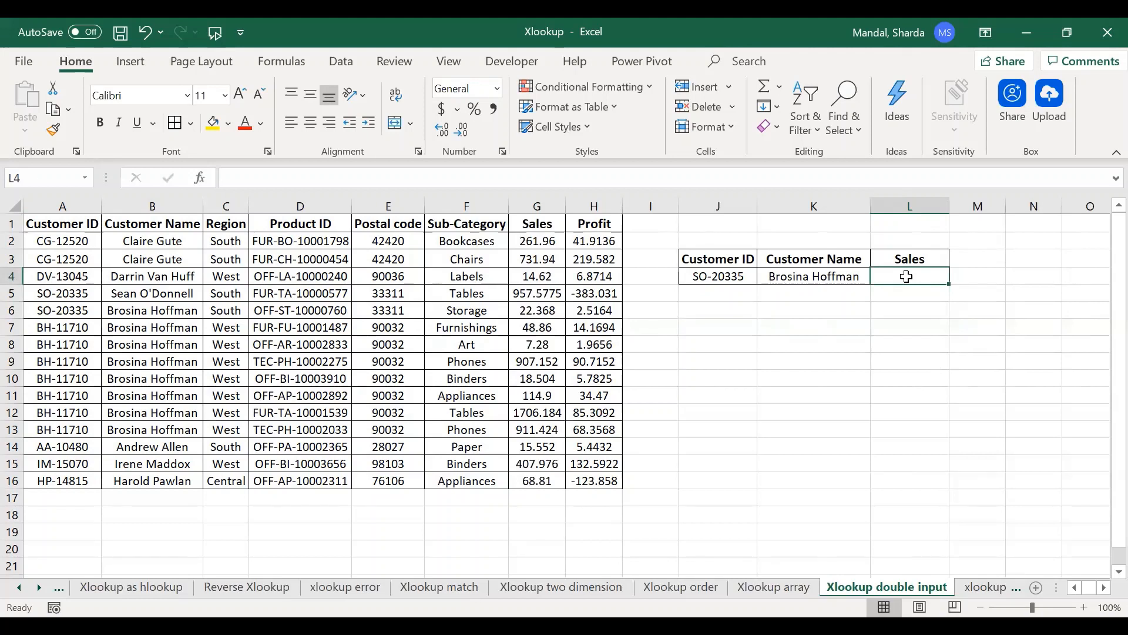
type("=")
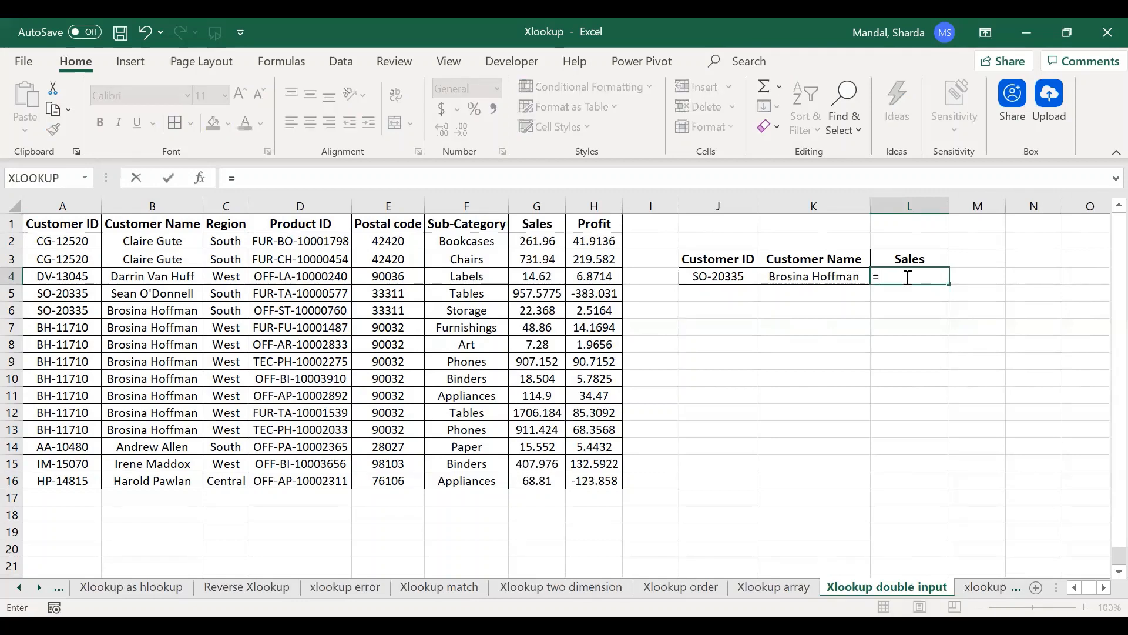
type("XLOOKUP(")
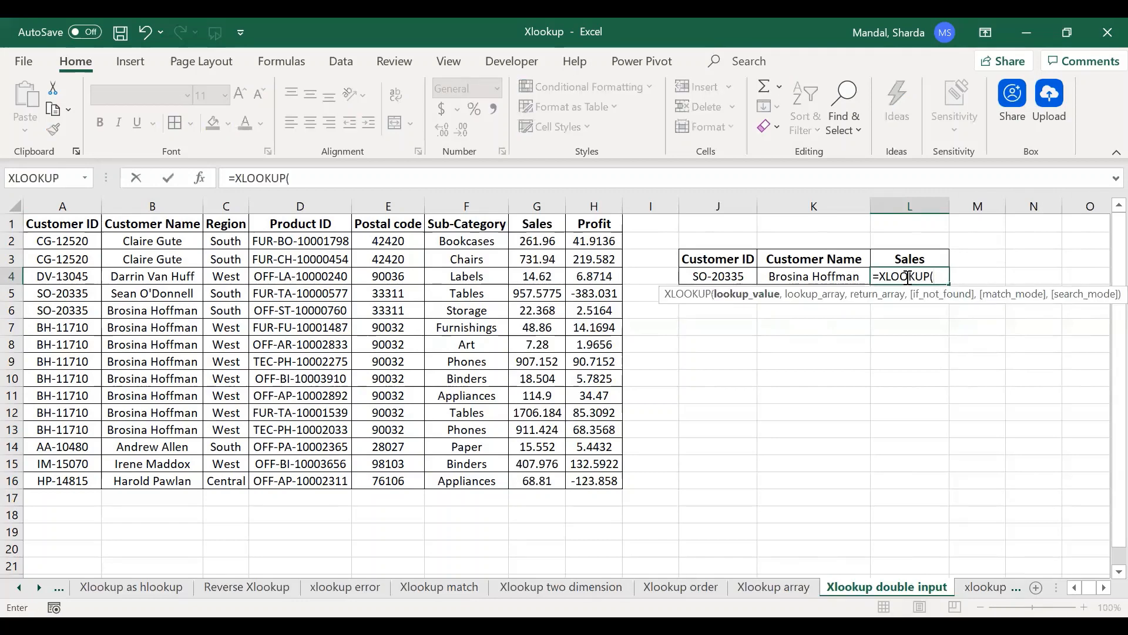
key("Left")
key("Left")
type("&")
key("Left")
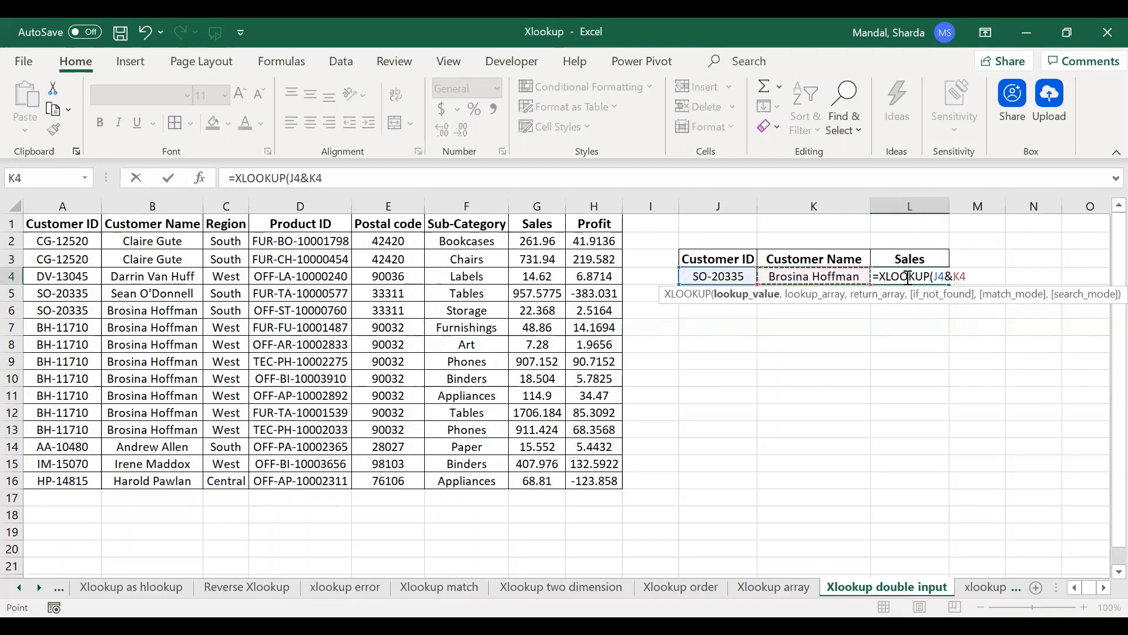
type(",")
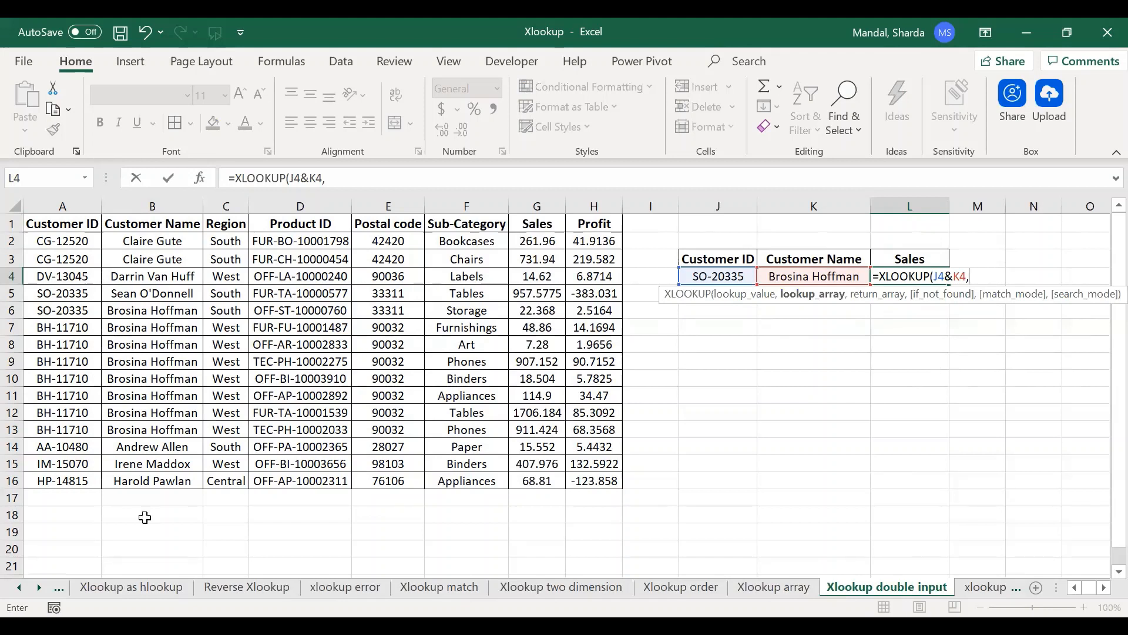
- Set the joined Customer ID and Customer Name columns A1:A16&B1:B16 as the lookup array
left_click(58, 226)
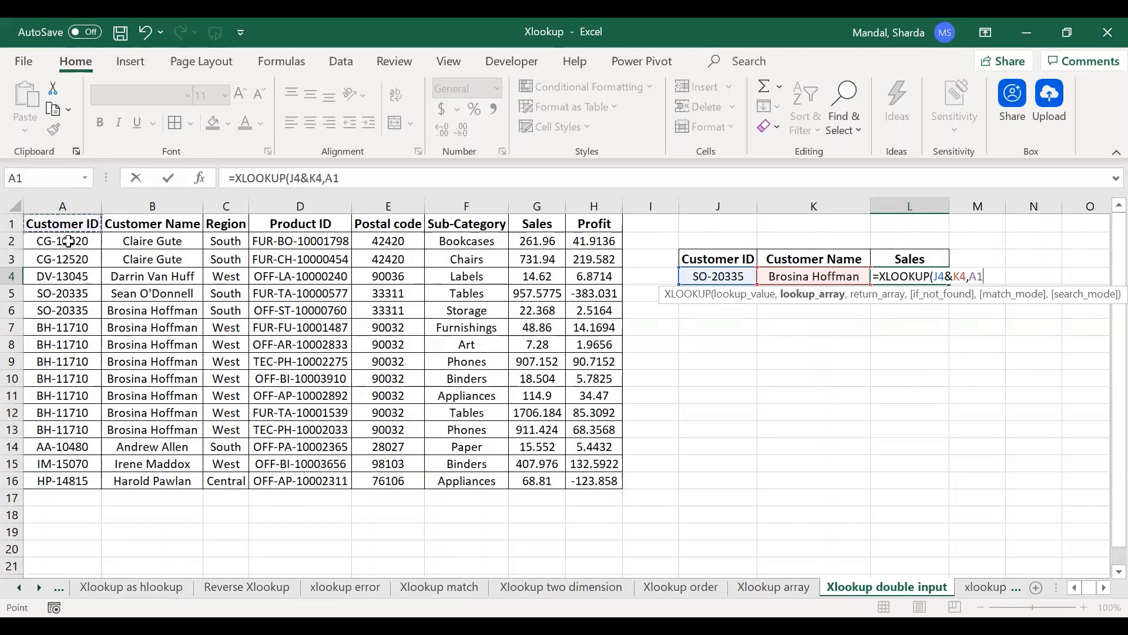
left_click(83, 479, "shift")
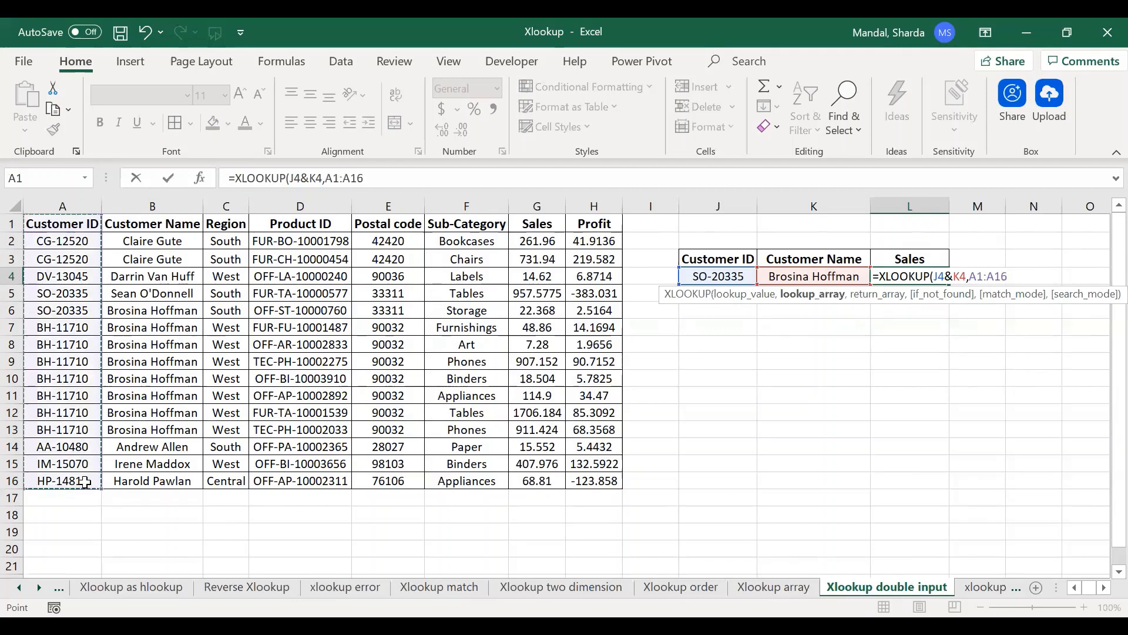
type("&")
left_click(132, 229)
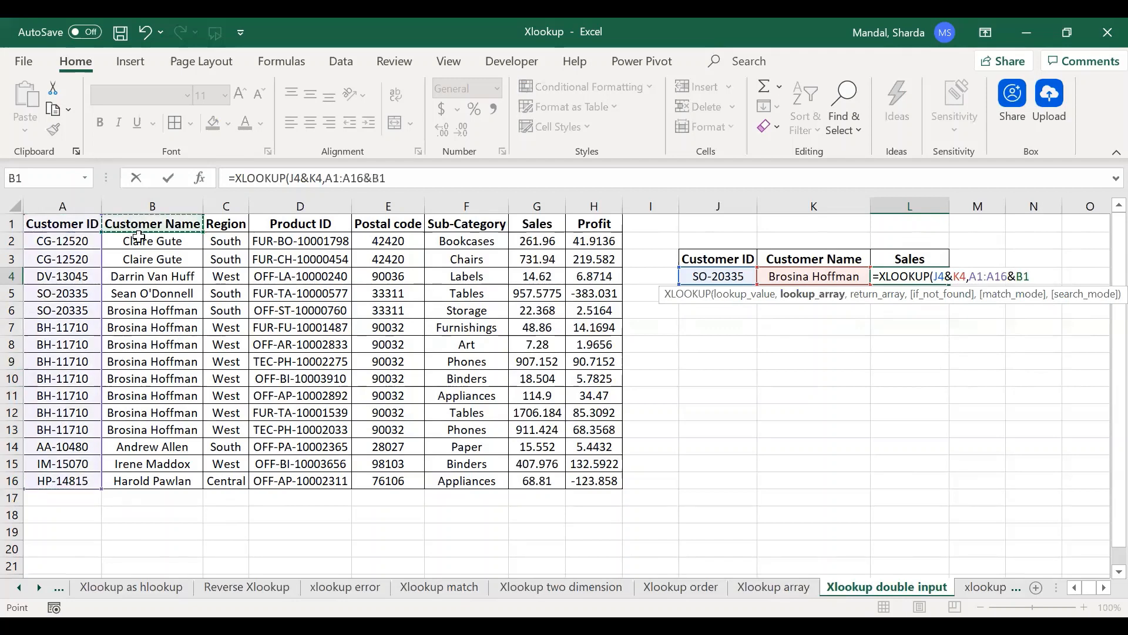
left_click(154, 481, "shift")
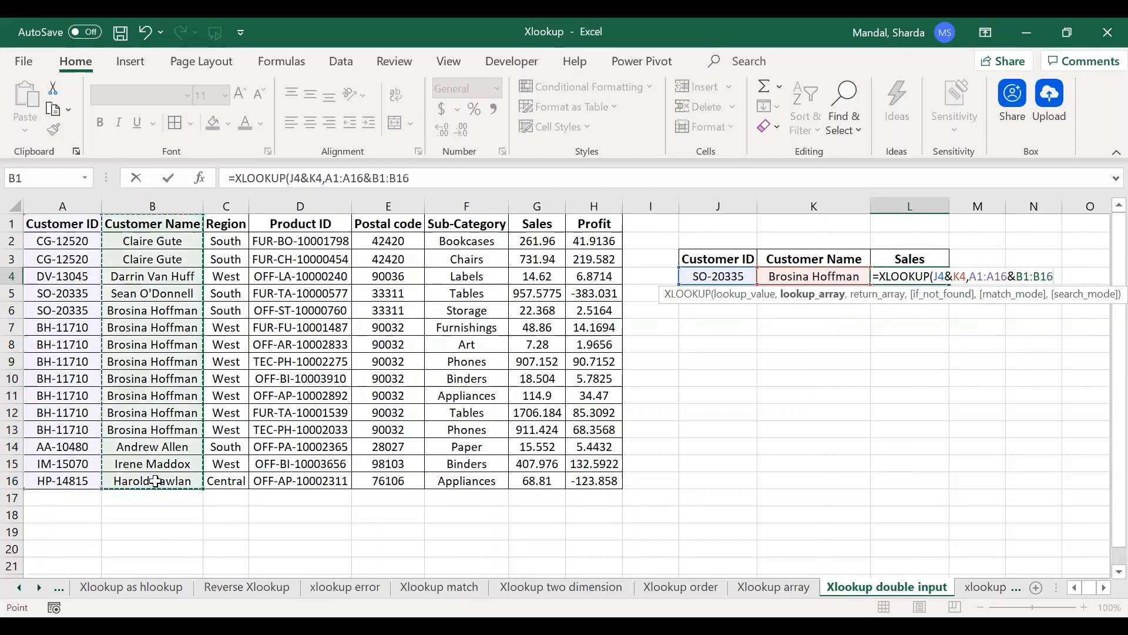
type(",")
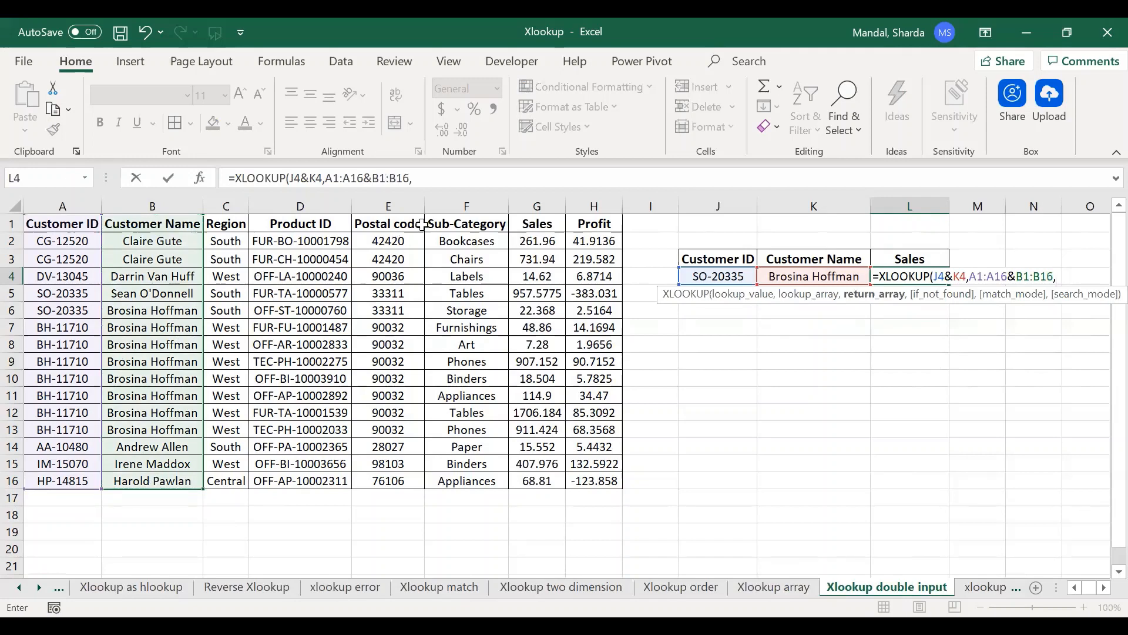
- Set the Sales column G1:G16 as the return array and complete the L4 formula
left_click(528, 222)
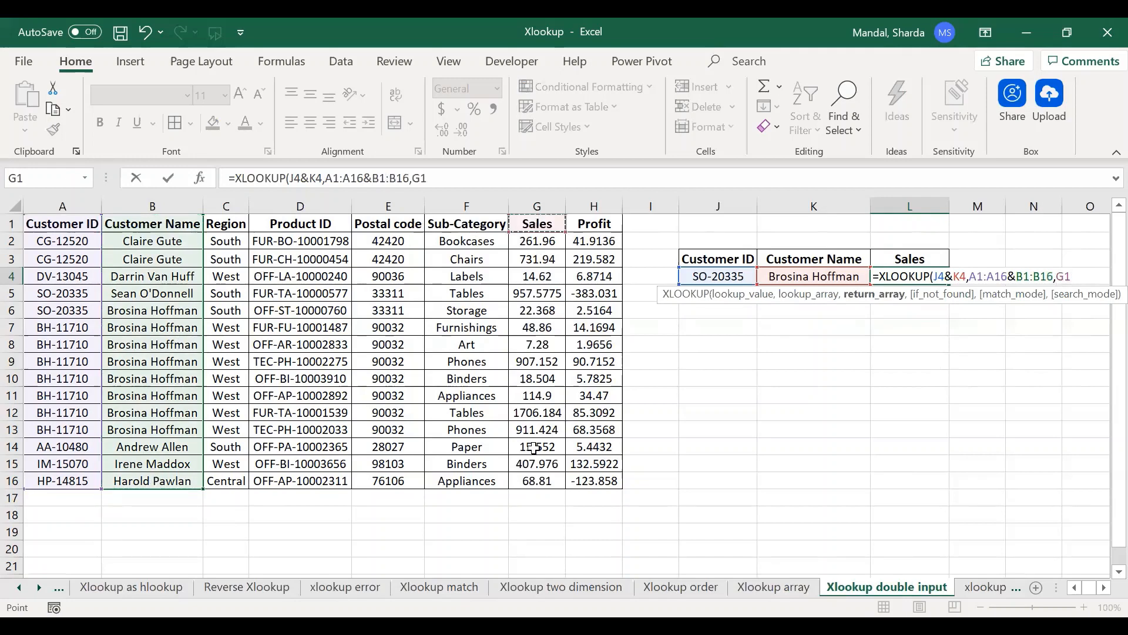
left_click(530, 479, "shift")
key("Return")
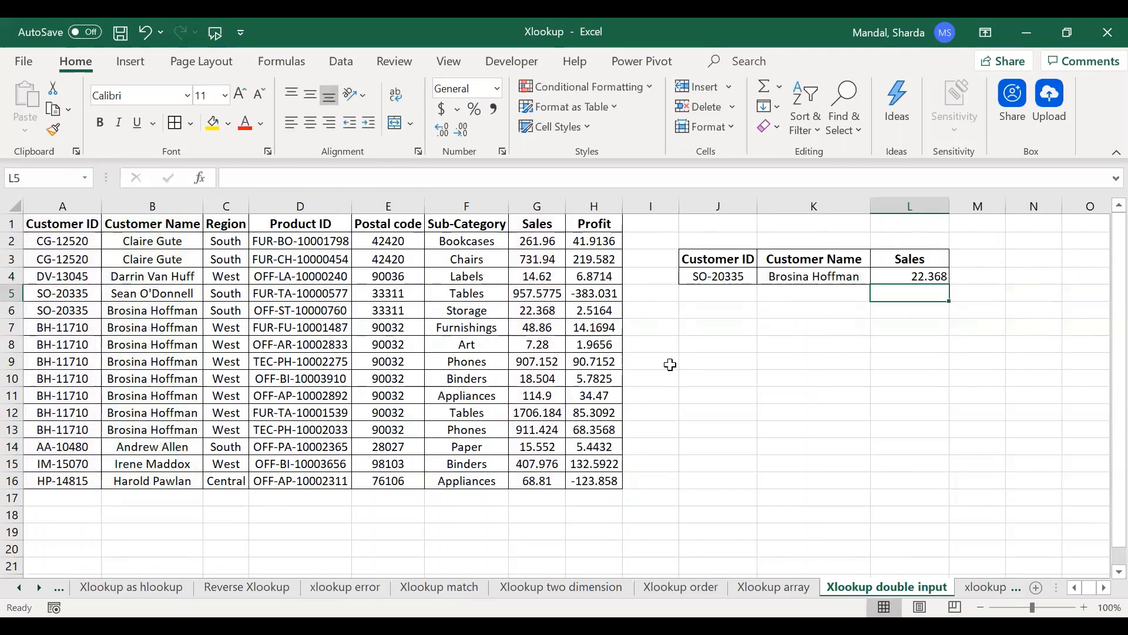
- Highlight the two data rows sharing the looked-up customer ID, A5:H6, with yellow fill
left_click(718, 282)
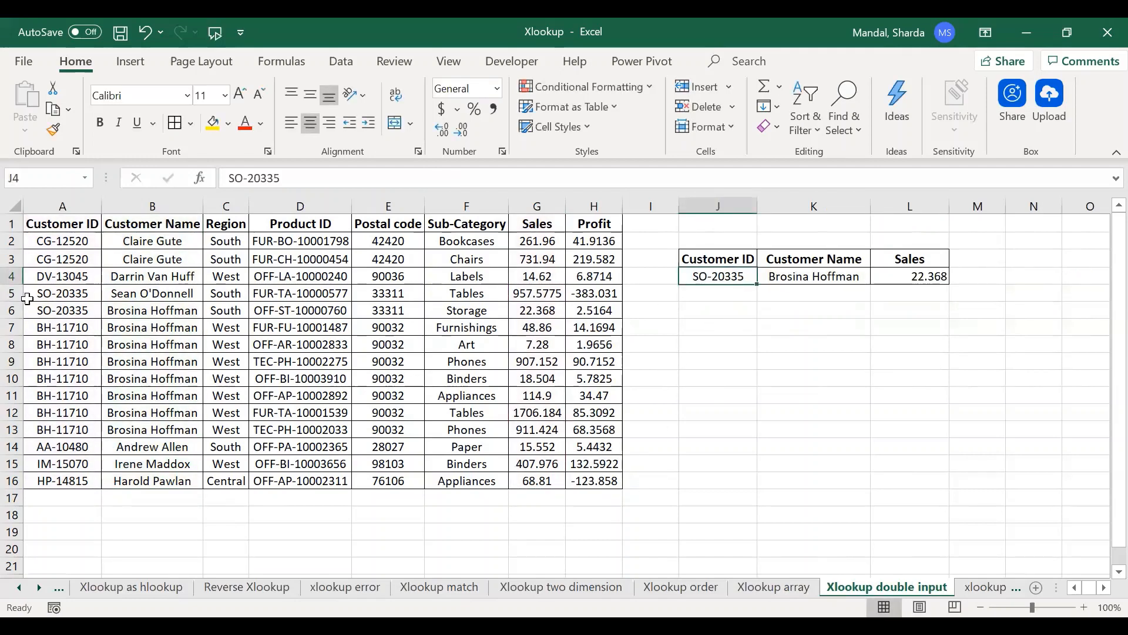
left_click_drag(43, 294, 573, 314)
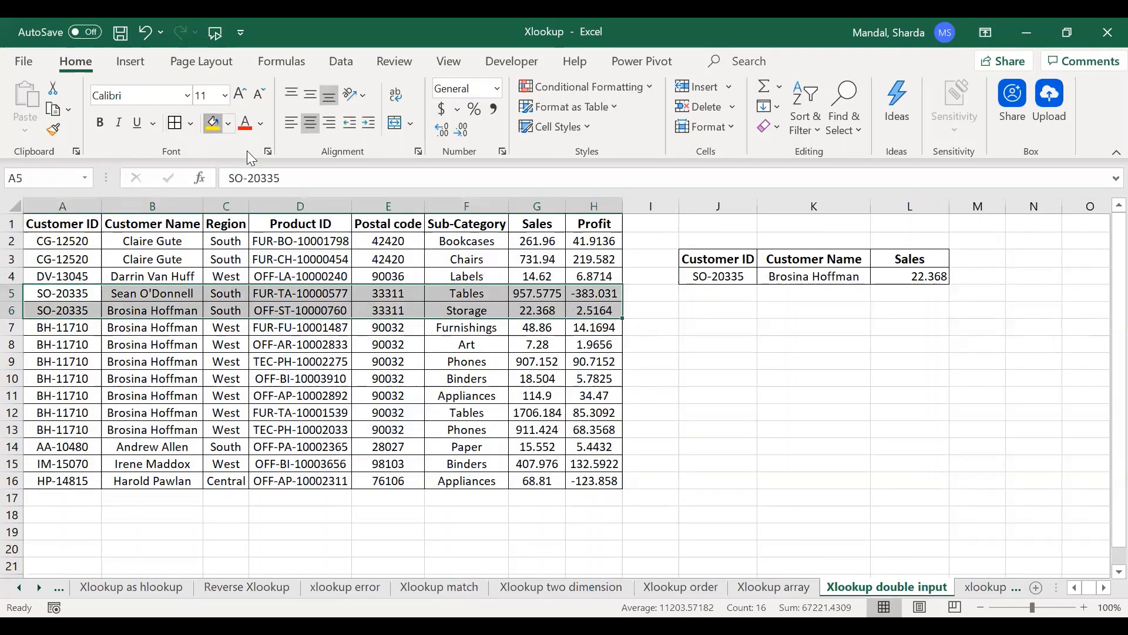
left_click(212, 123)
left_click(332, 376)
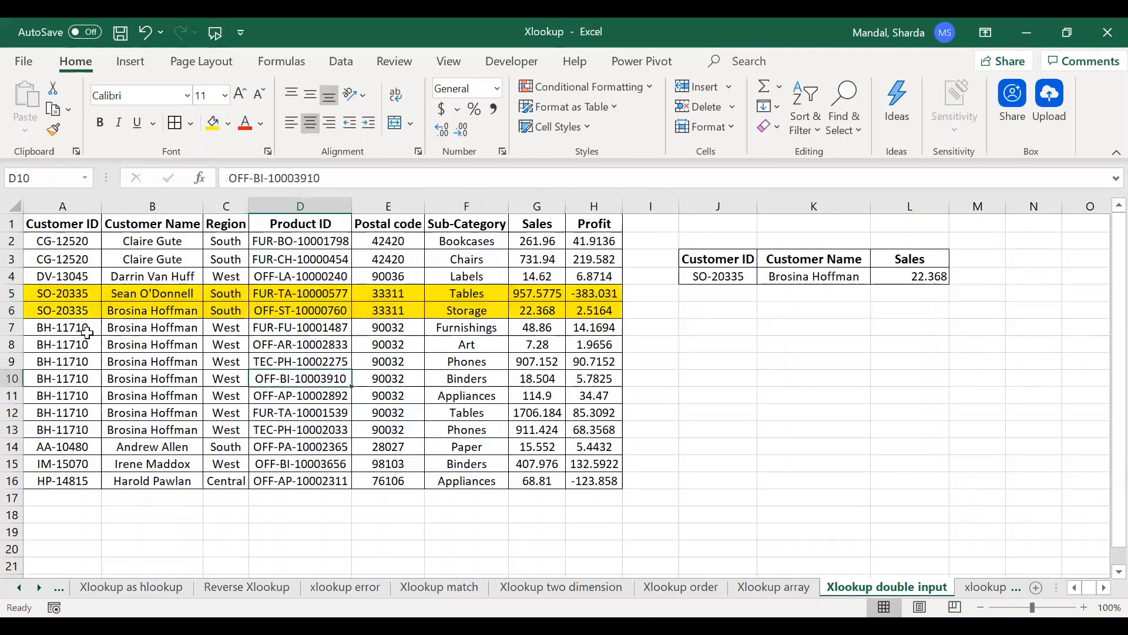
- Compare the J4:K4 criteria and the L4 Sales result with the customer names and sales in the two highlighted rows
left_click(729, 276)
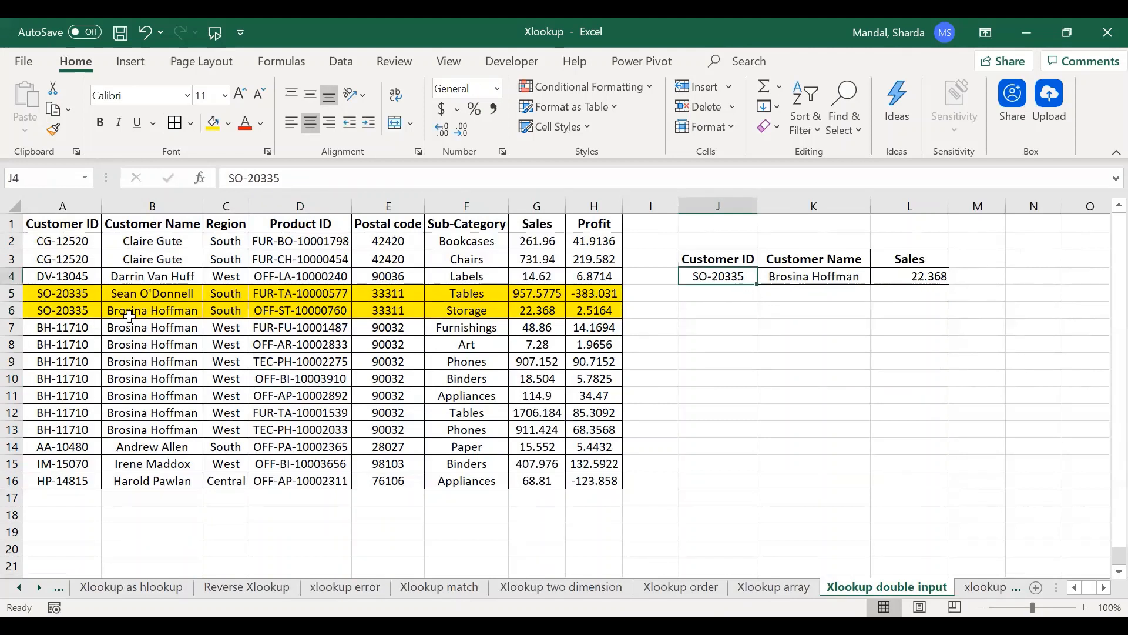
left_click(819, 277)
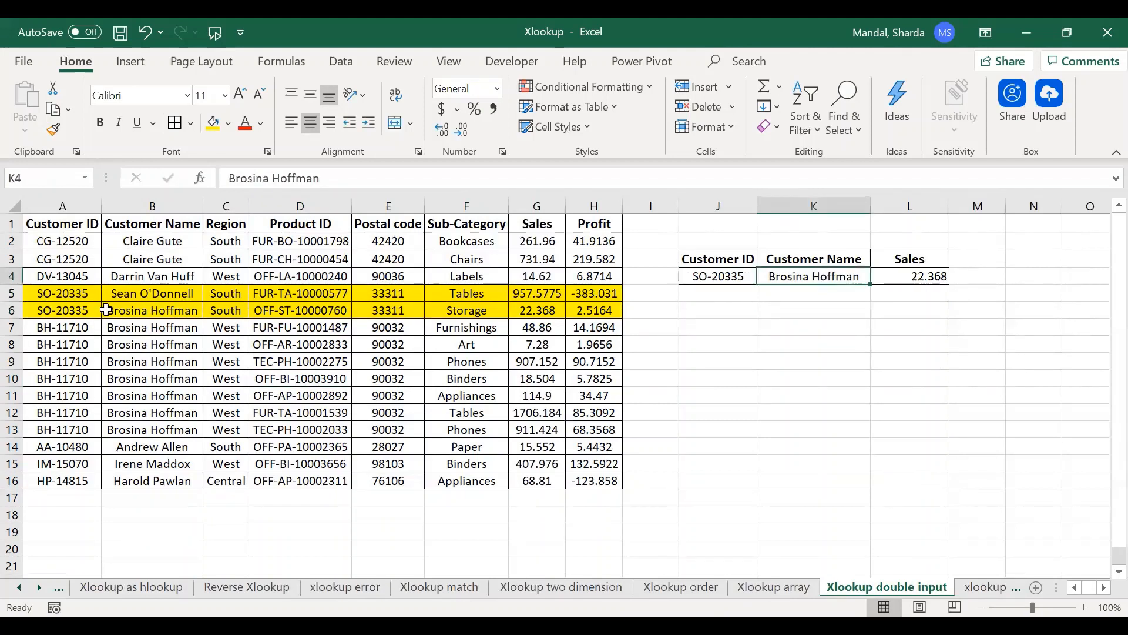
left_click(542, 308)
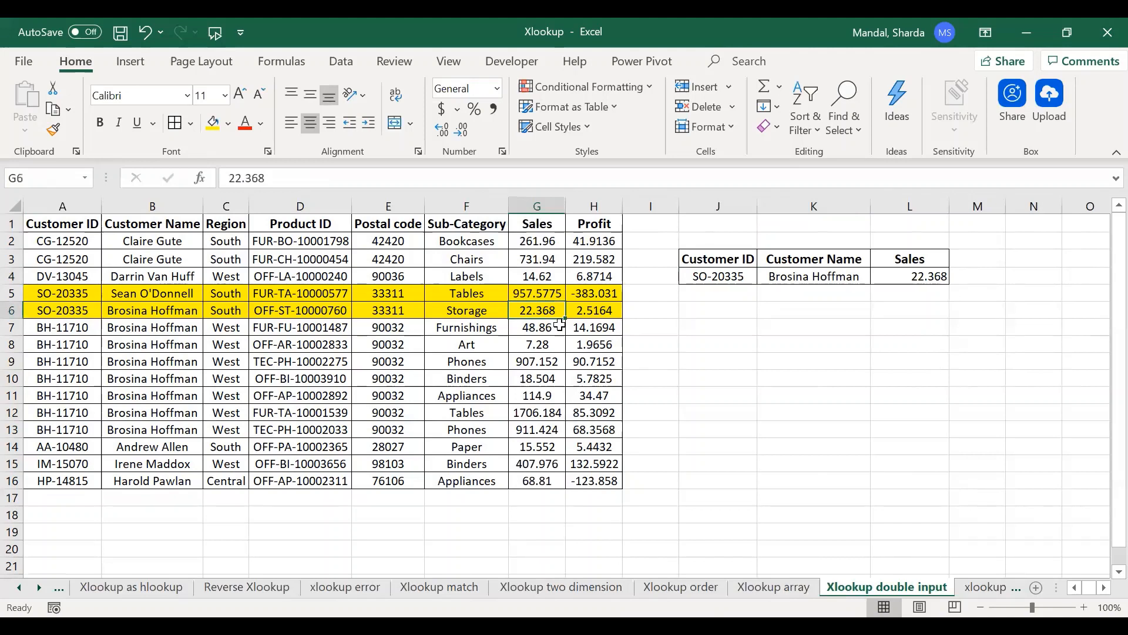
left_click(916, 277)
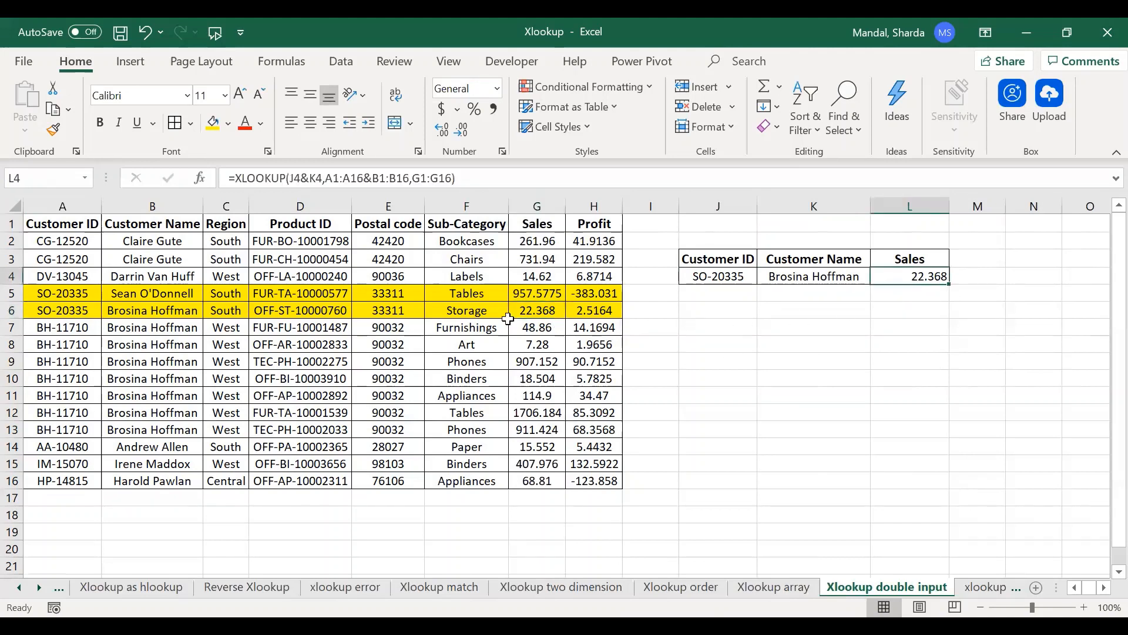
left_click(49, 296)
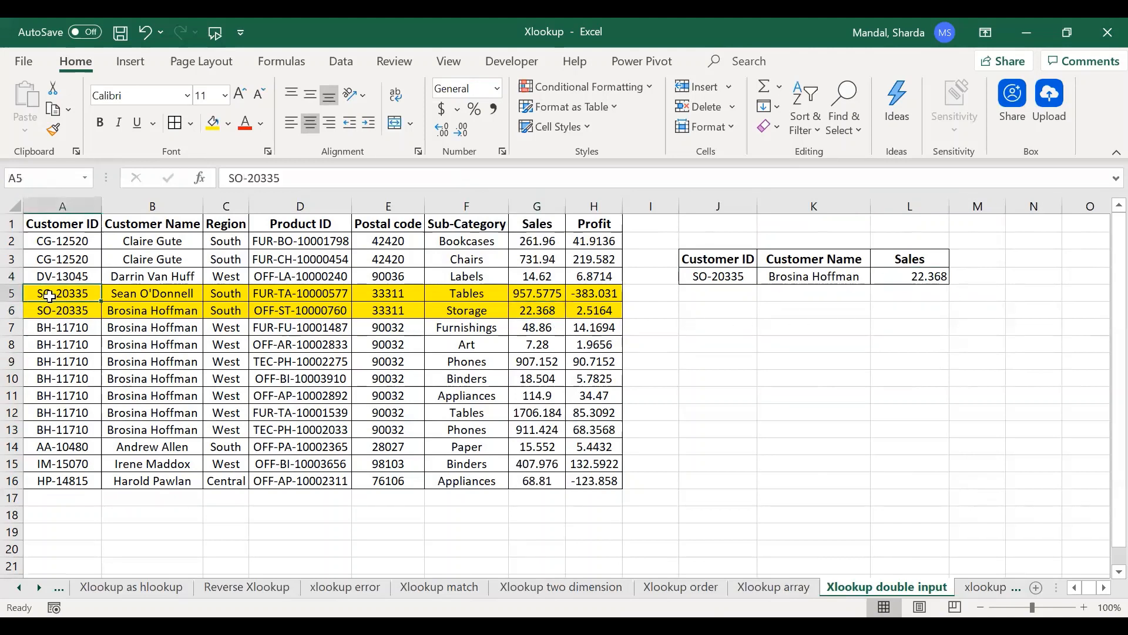
left_click(132, 295)
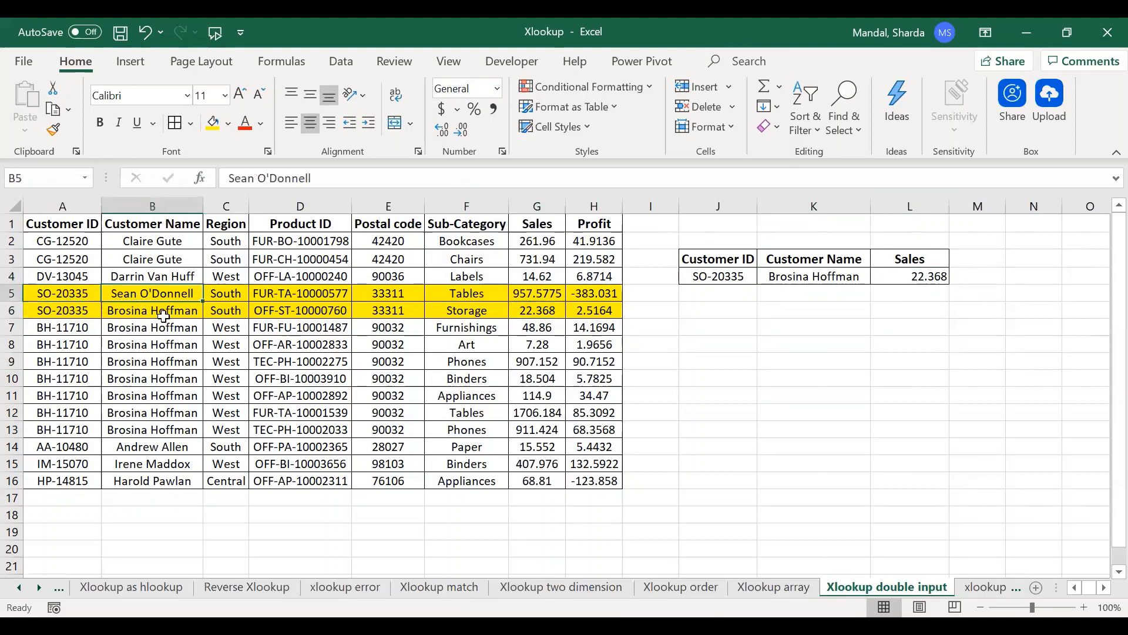
left_click(535, 295)
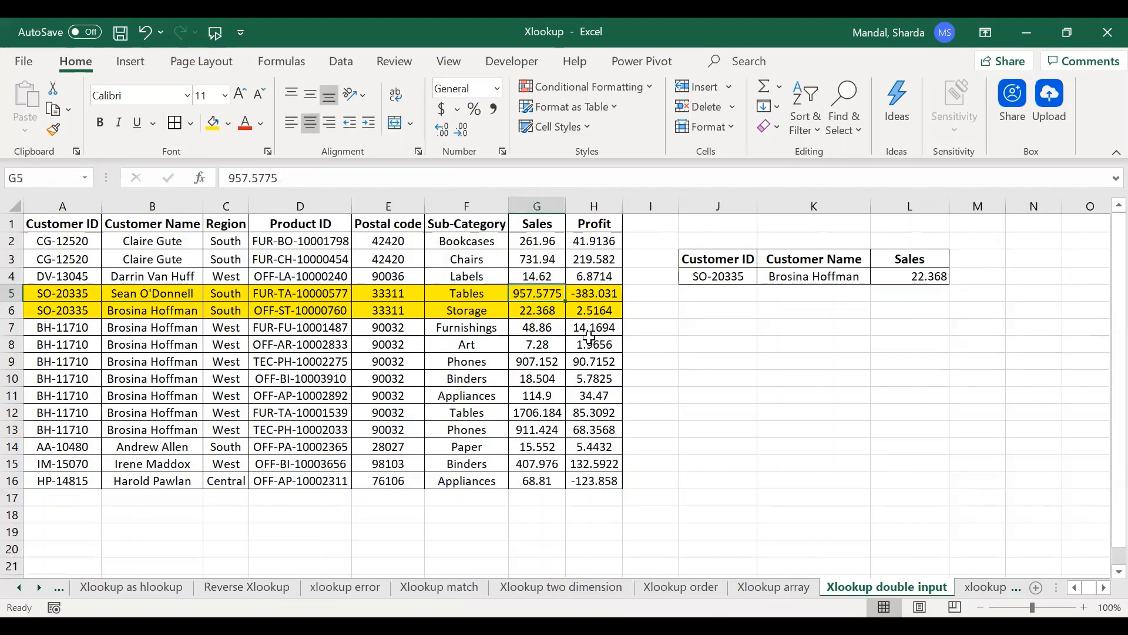
left_click(547, 312)
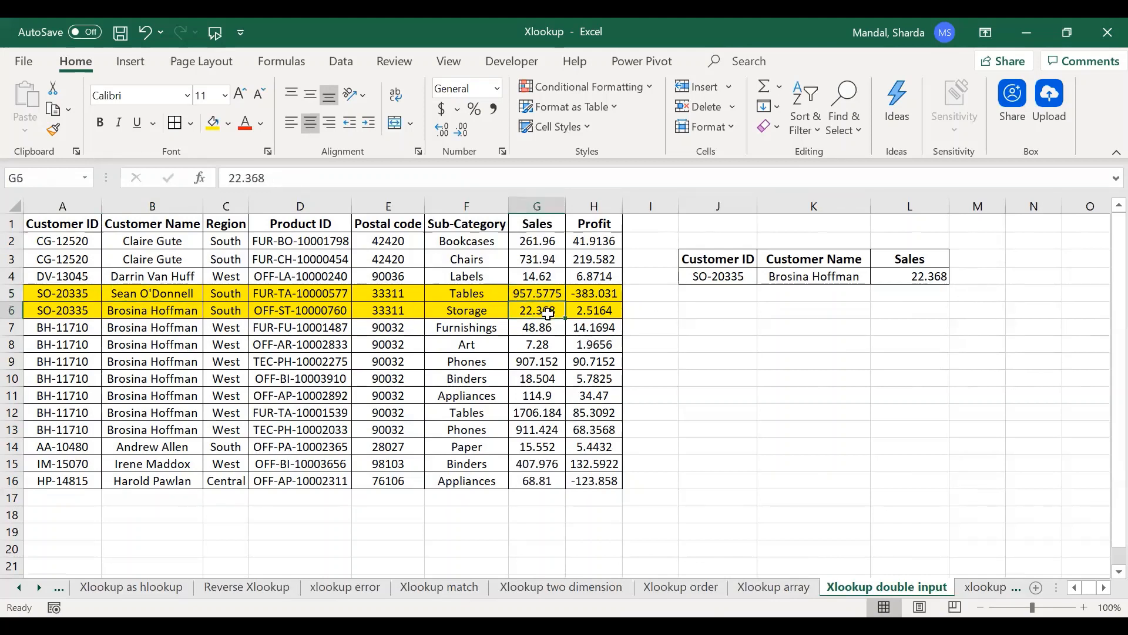
left_click_drag(702, 276, 786, 289)
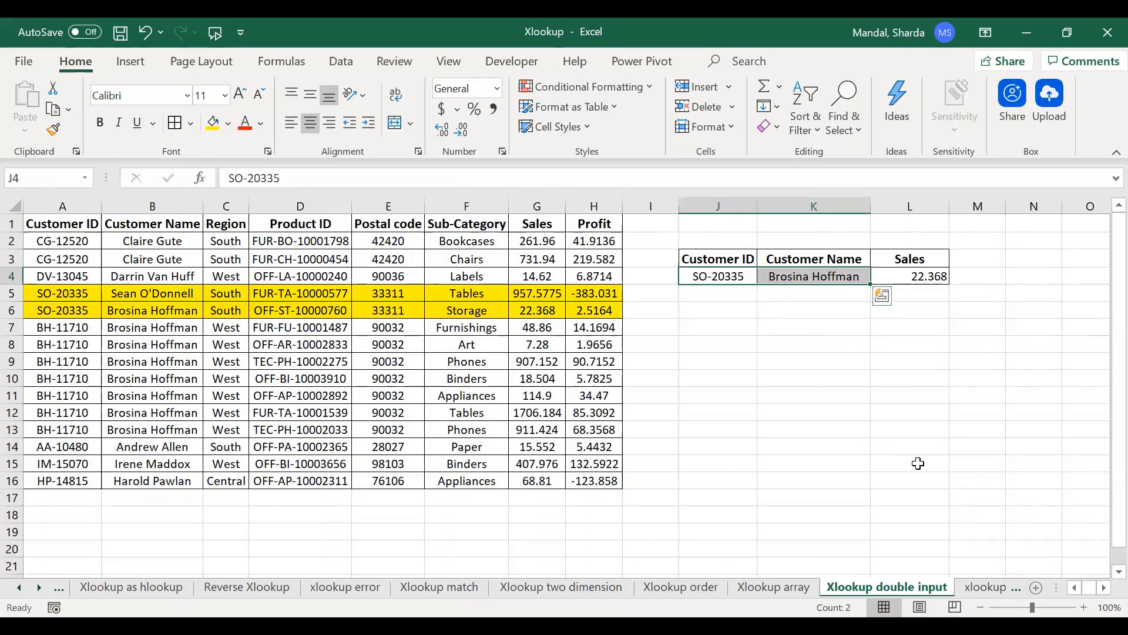
- Switch to the xlookup outputking sheet and clear its whole-sheet selection by selecting empty cell K10
left_click(984, 587)
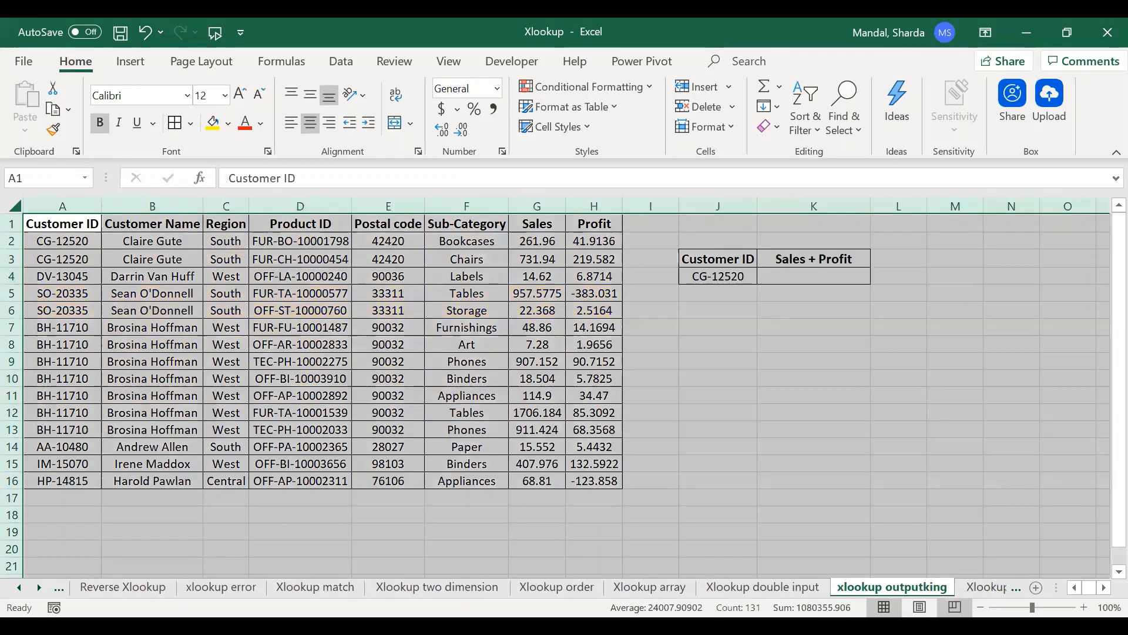
left_click(830, 379)
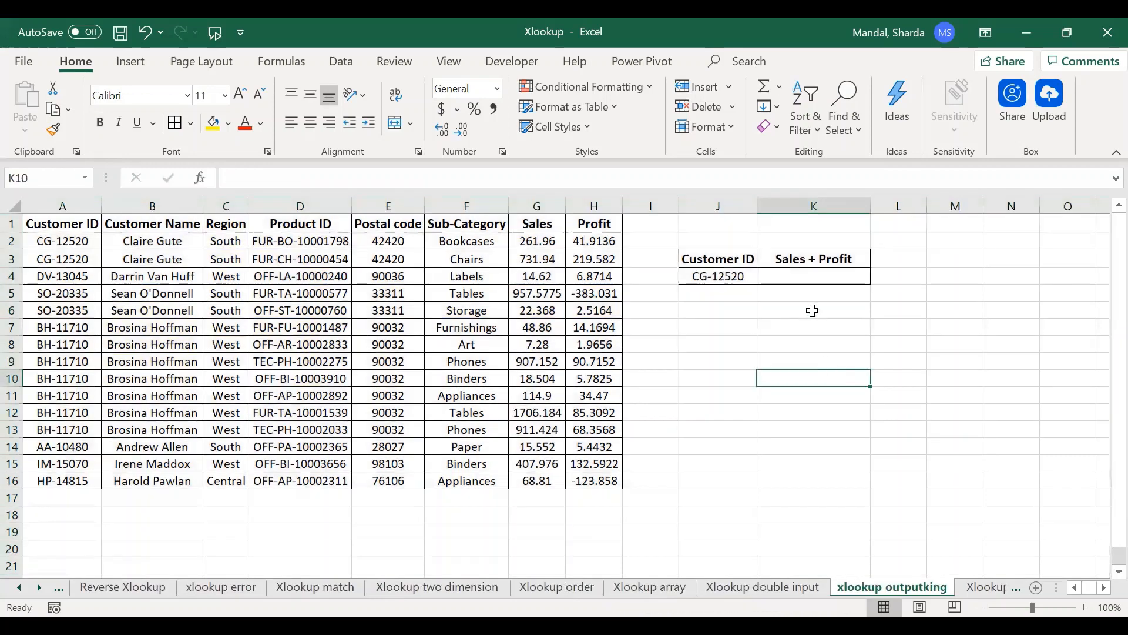
- Widen column J and start an XLOOKUP formula in K4 with J4 as lookup value and A1:A16 as lookup array
left_click_drag(755, 200, 780, 200)
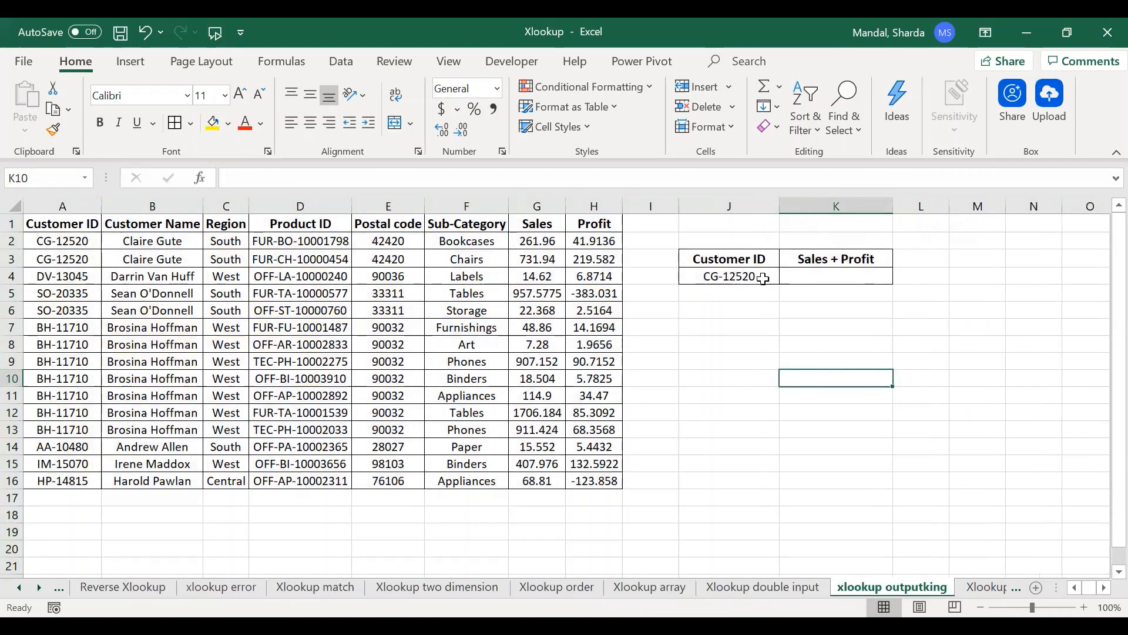
left_click(773, 276)
left_click(835, 282)
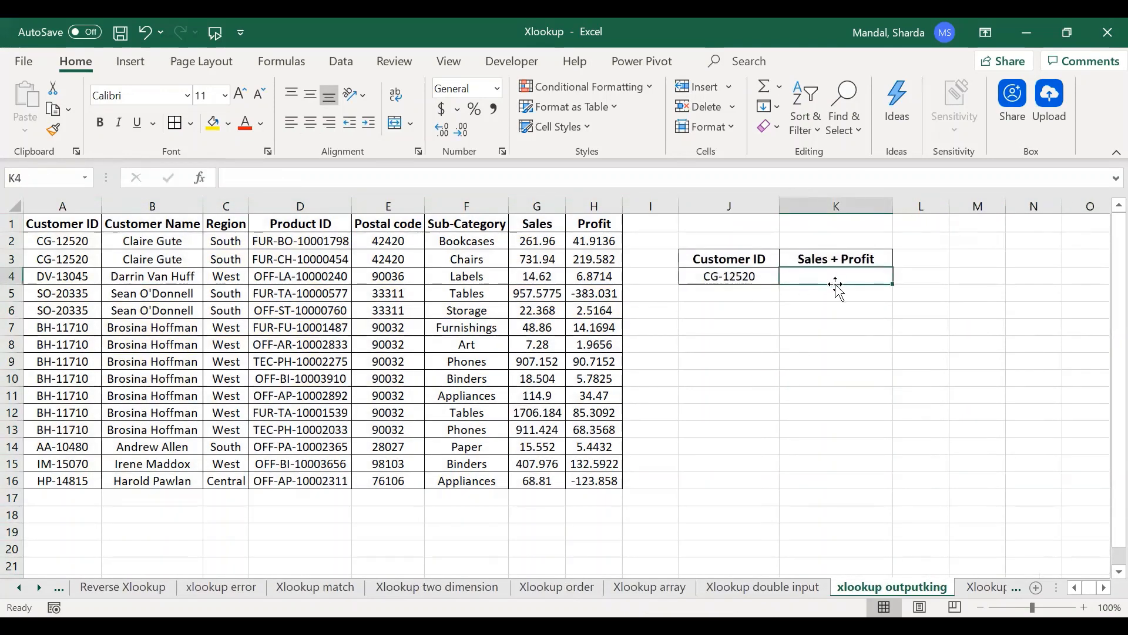
type("=XLOOKUP(J4,")
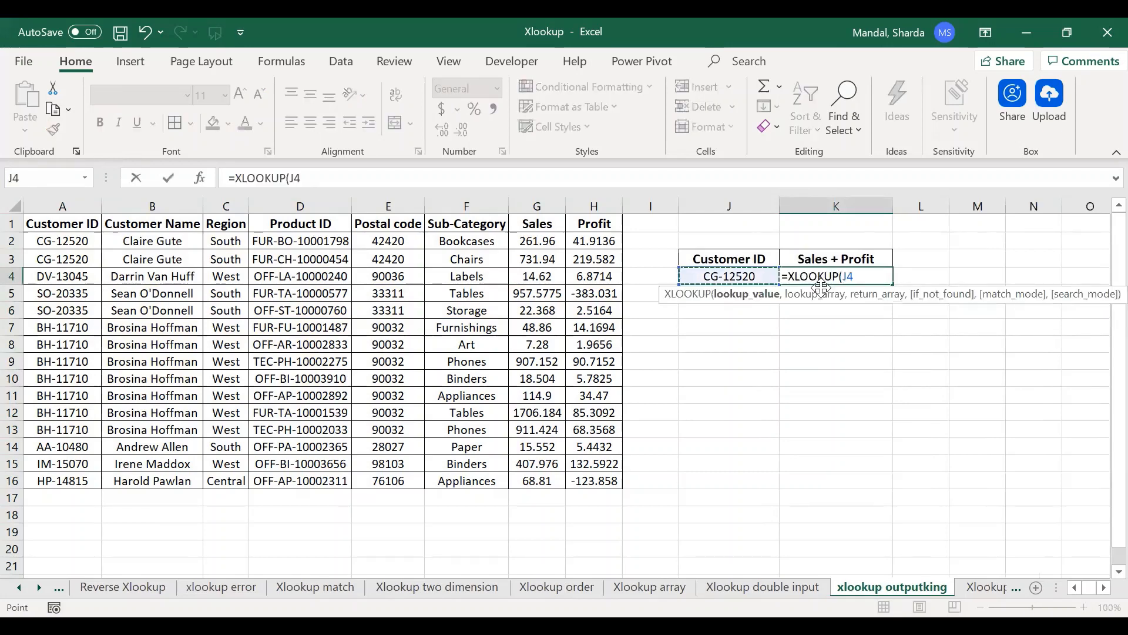
left_click(59, 224)
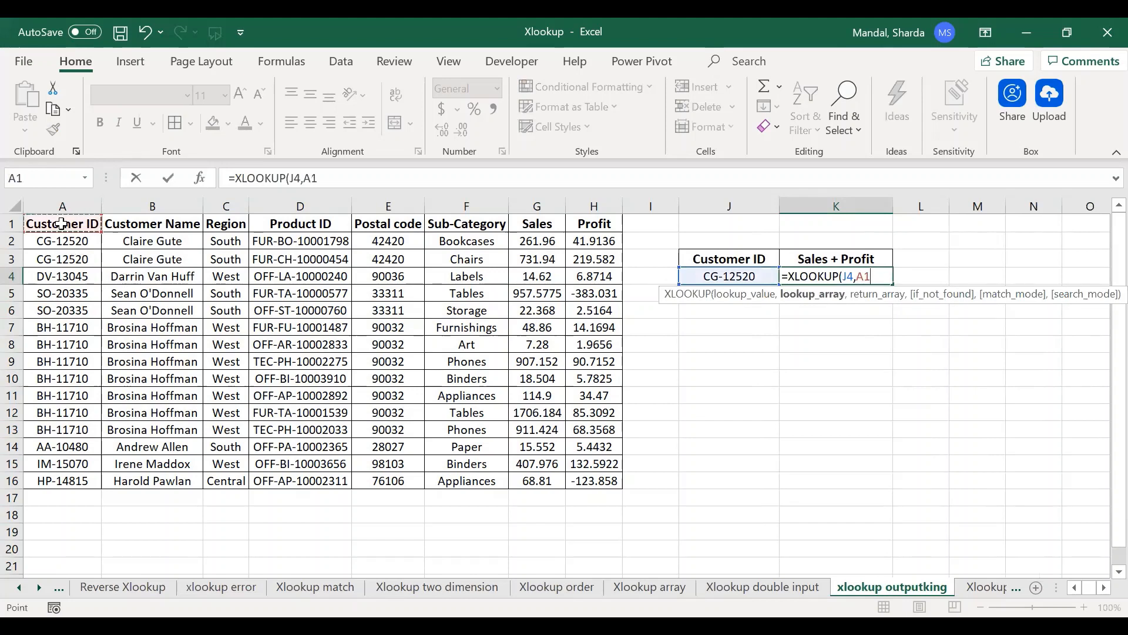
left_click_drag(61, 224, 63, 481)
type(",")
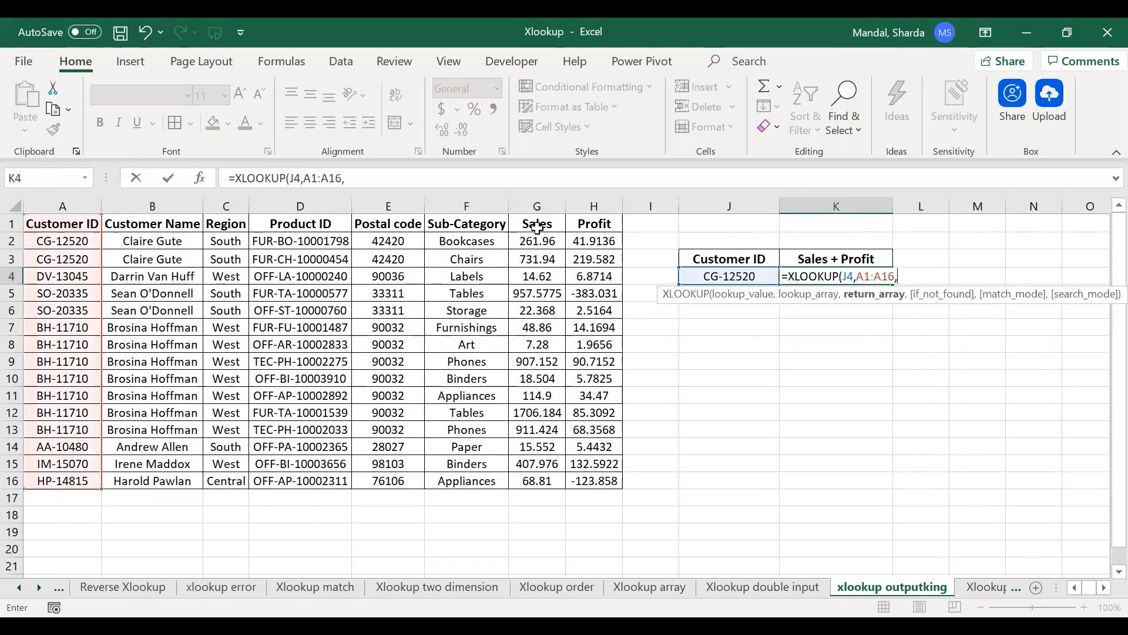
- Set the sum of the Sales and Profit columns, G1:G16+H1:H16, as the return array and complete the K4 formula
left_click(538, 223)
key("ctrl+shift+Down")
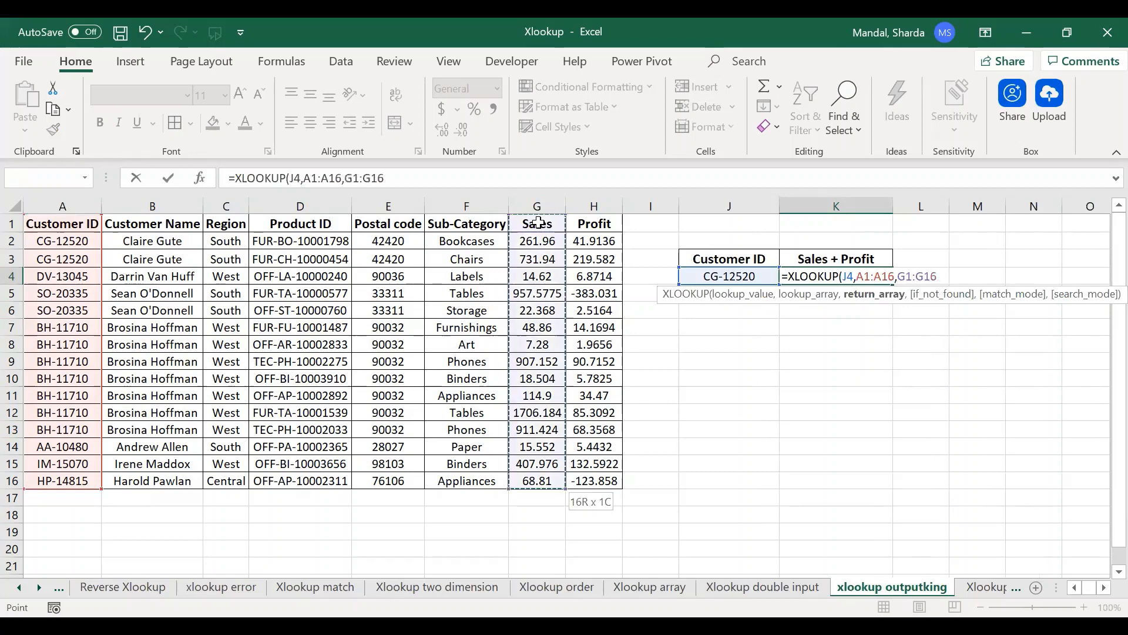
type("+")
left_click(593, 223)
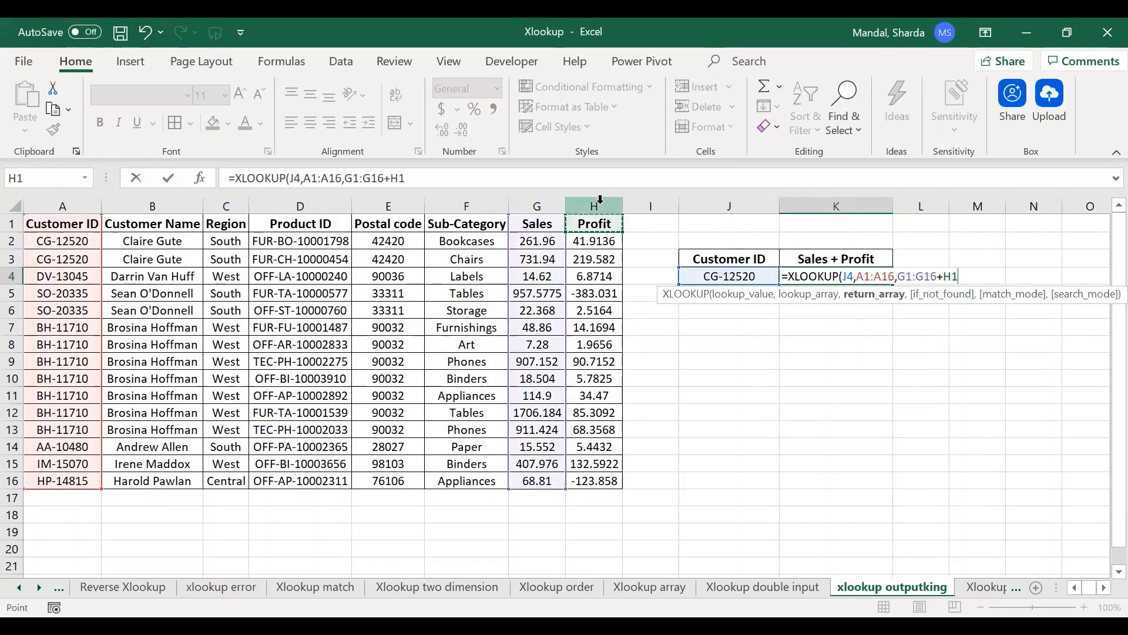
key("ctrl+shift+Down")
key("Return")
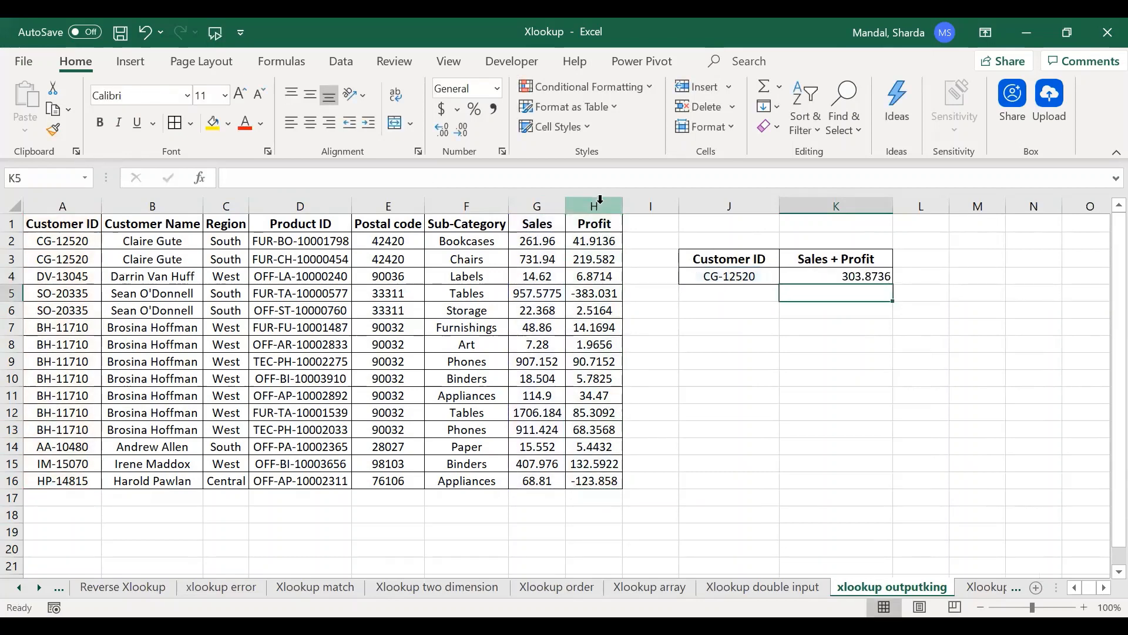
- Compare the Sales + Profit result in K4 with the Sales and Profit values in G2:H2 for the looked-up customer ID
left_click(745, 277)
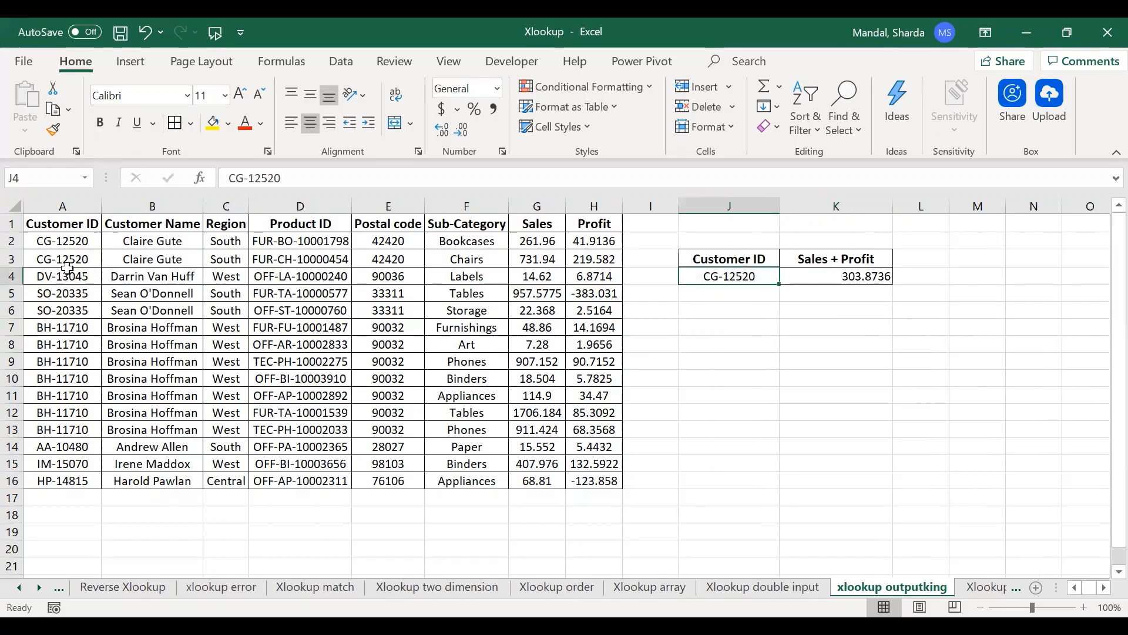
left_click(60, 245)
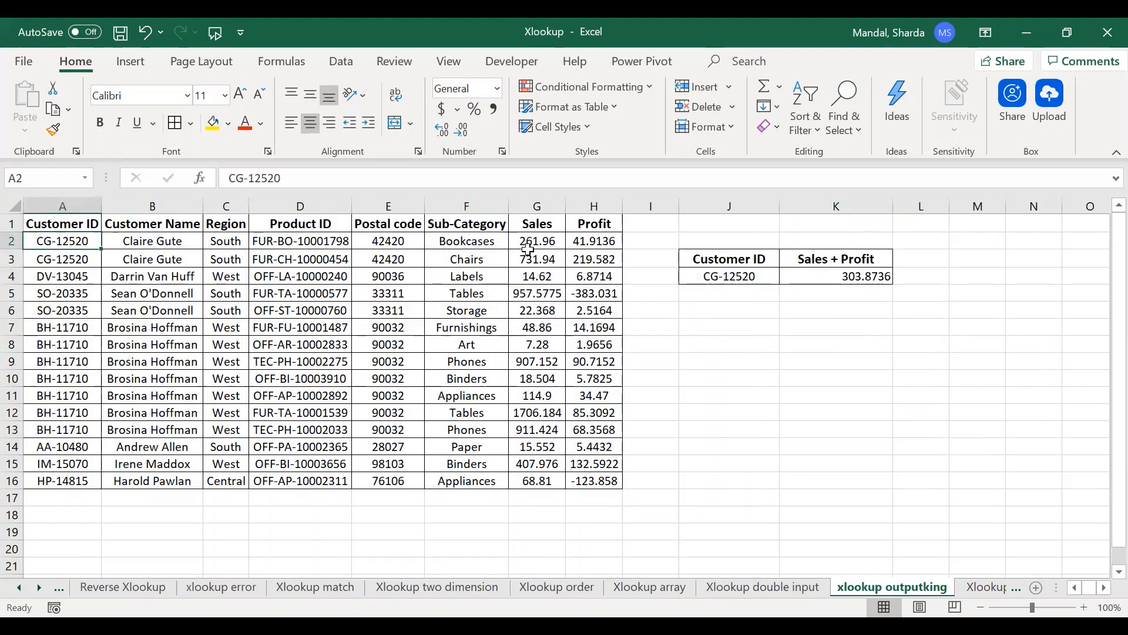
left_click_drag(528, 243, 599, 246)
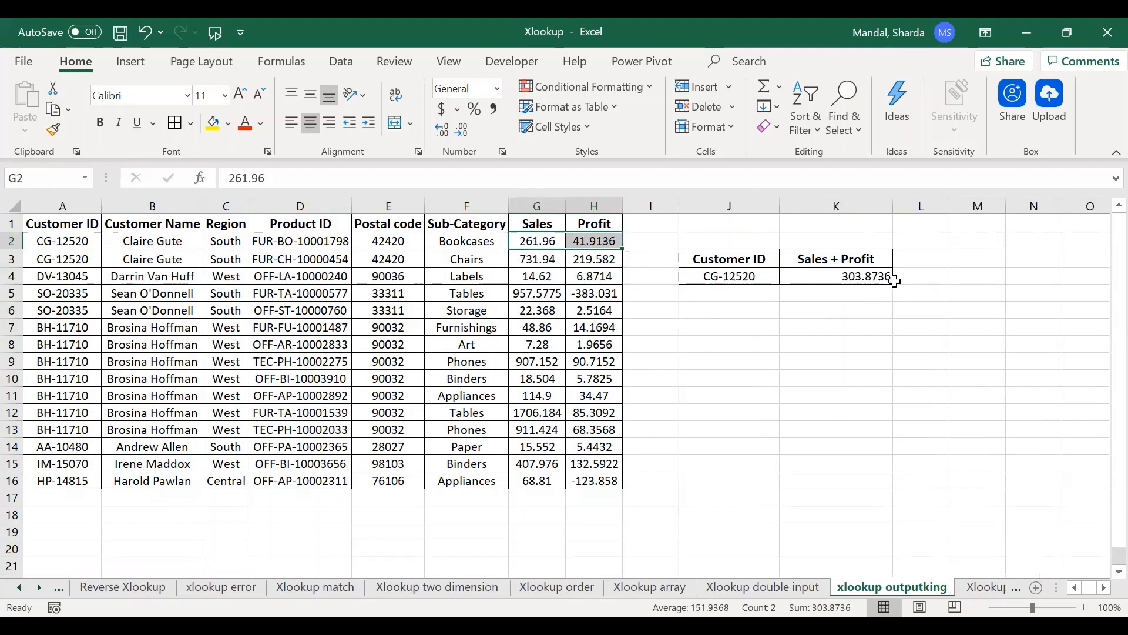
left_click(549, 246)
left_click_drag(576, 241, 576, 241)
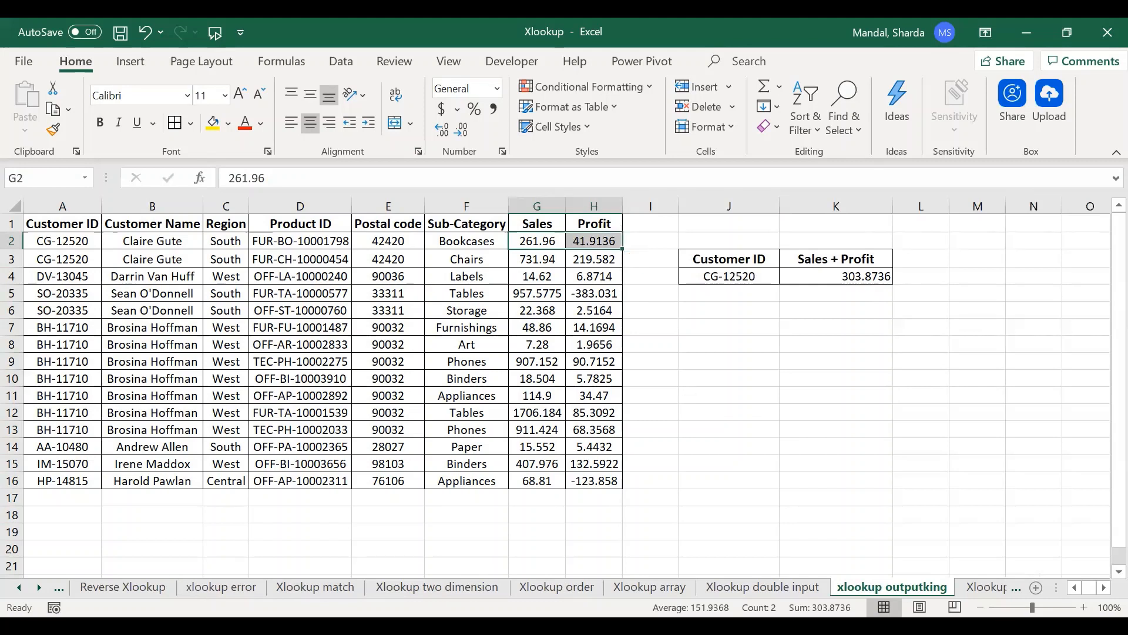
left_click(787, 345)
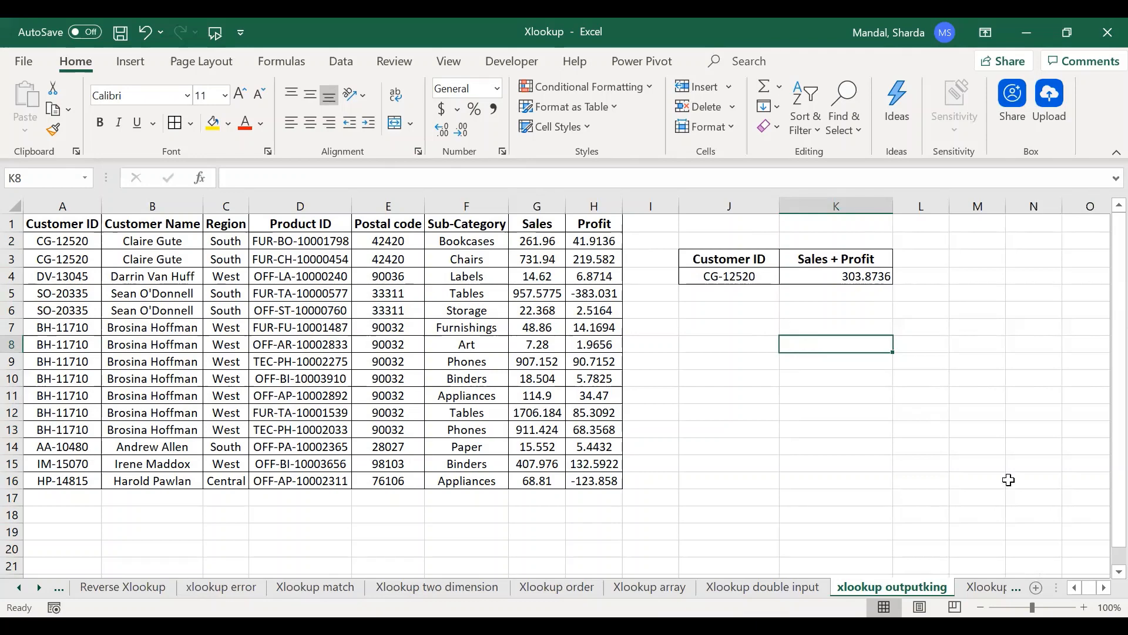
- Switch to the Xlookup working on delete sheet and widen columns J and K
left_click(991, 587)
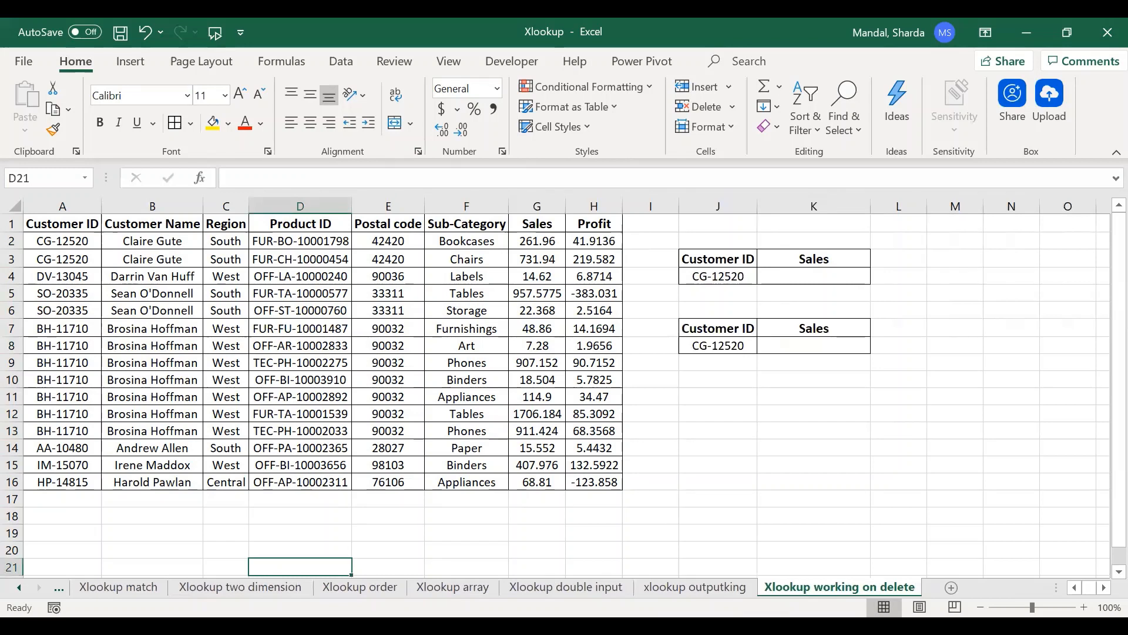
left_click(844, 361)
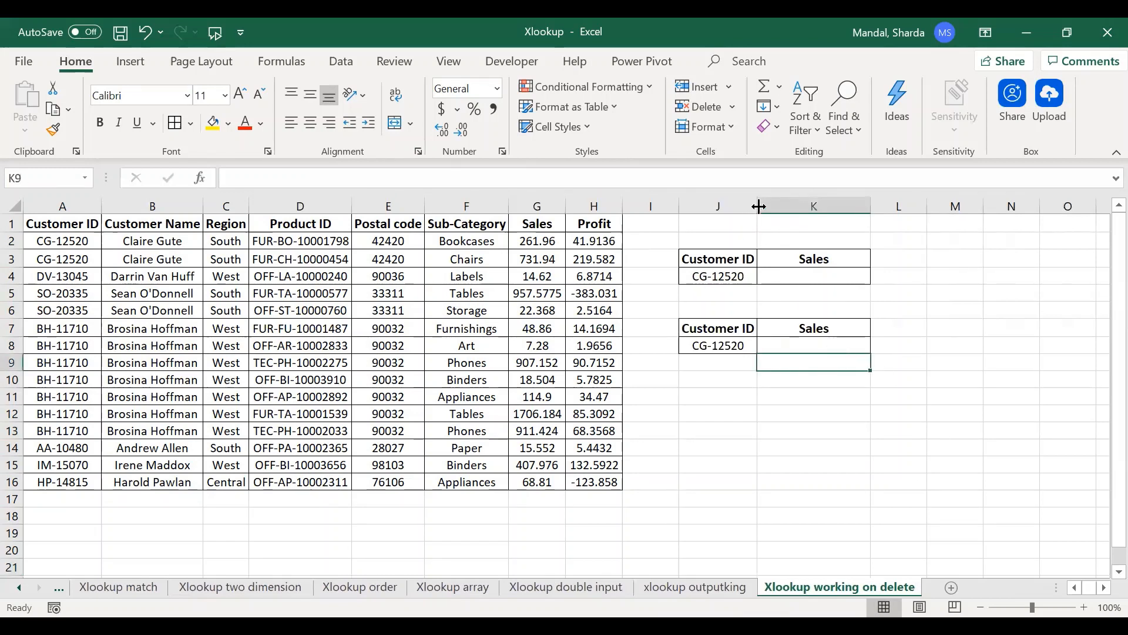
left_click_drag(759, 206, 790, 206)
left_click(814, 245)
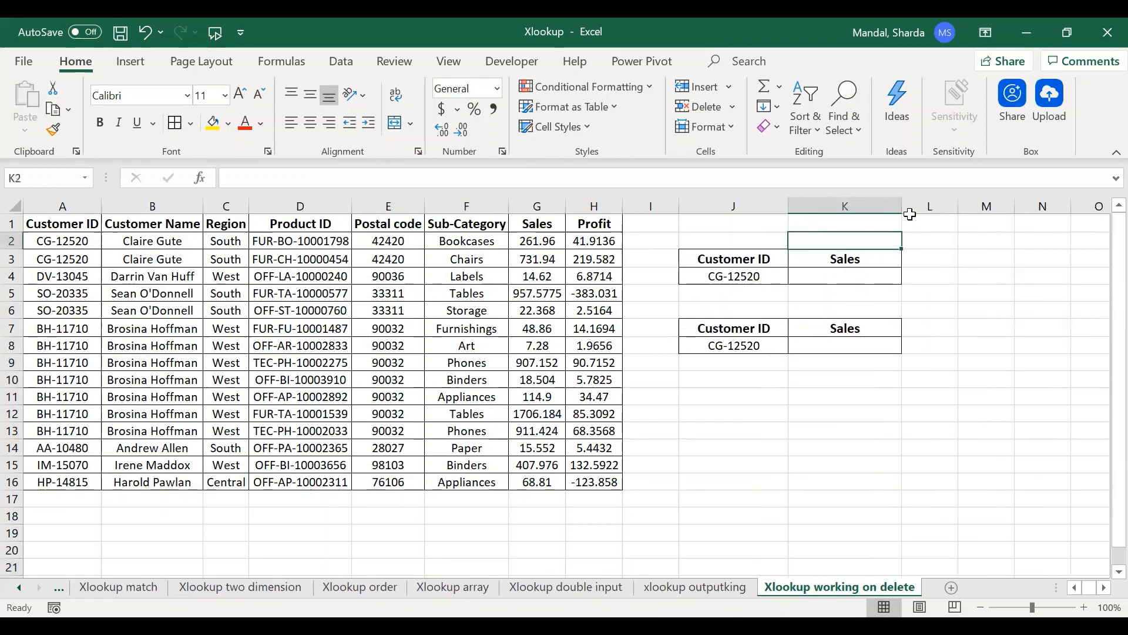
- Start a VLOOKUP formula in K4 with J4 as the lookup value
left_click(892, 276)
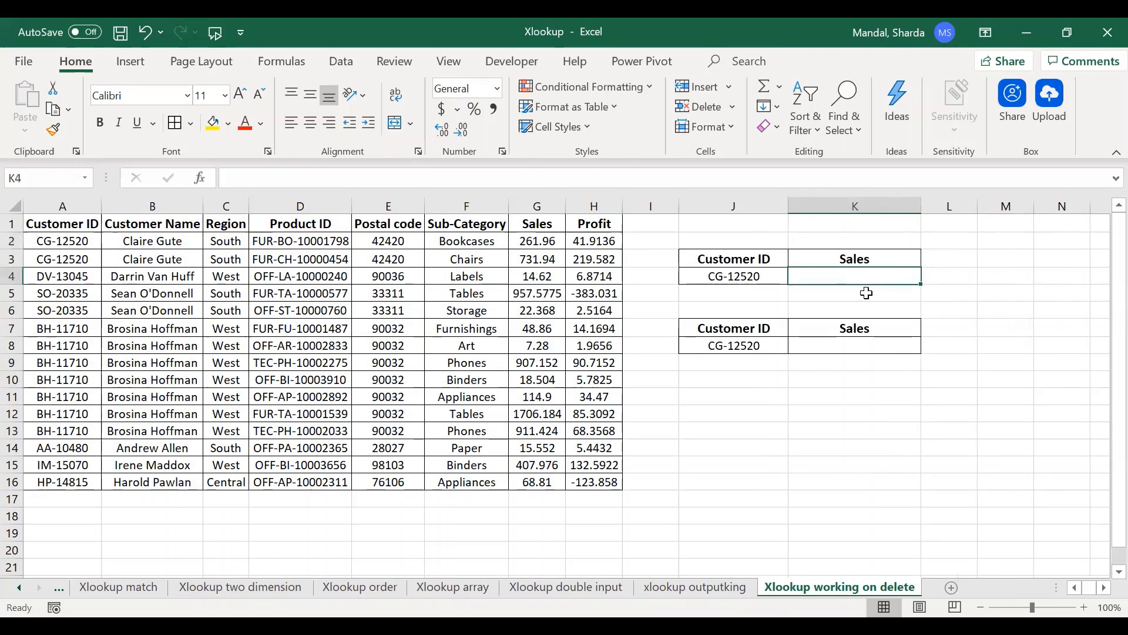
type("=c")
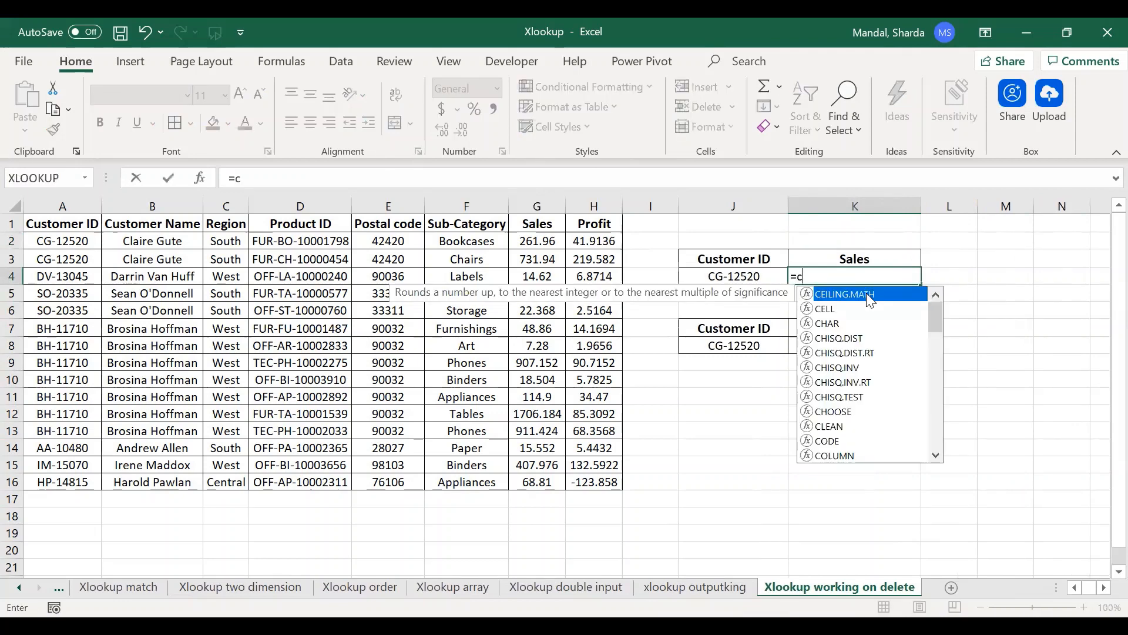
key("BackSpace")
type("vLOOKUP(")
key("Left")
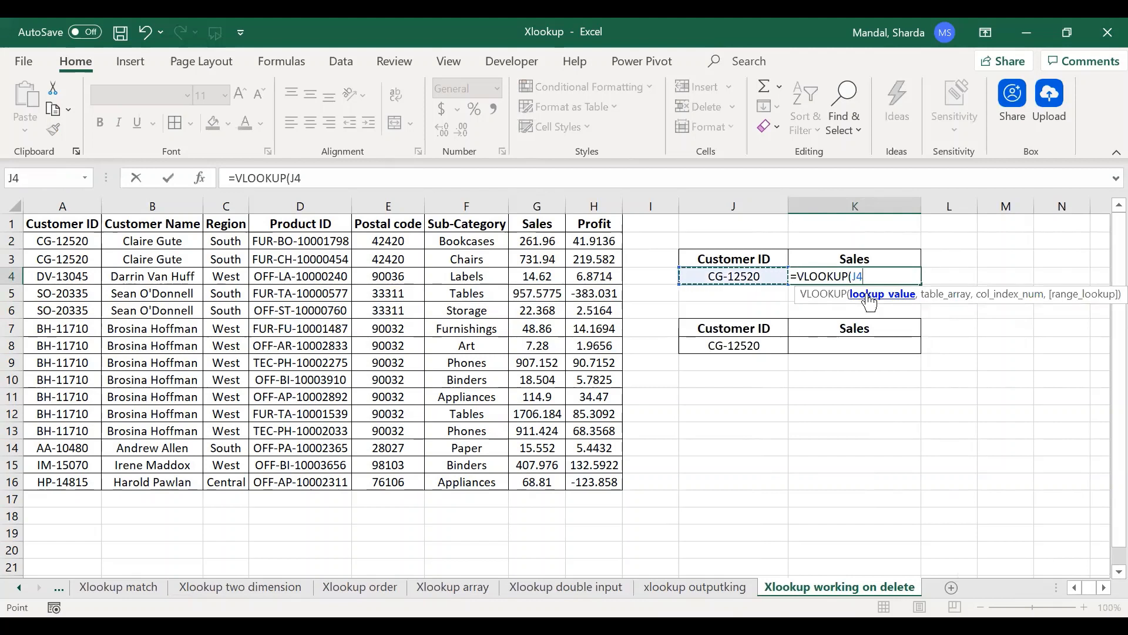
type(",")
- Set A1:G16 as the table array, 7 as column index and 0 for exact match, and complete the K4 formula
left_click(61, 220)
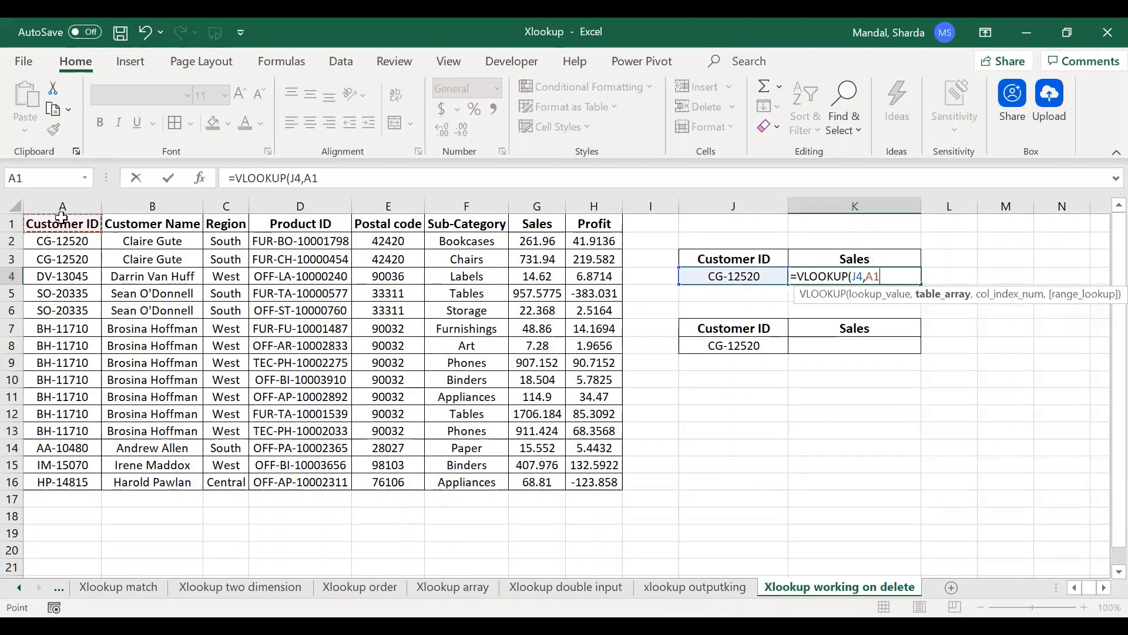
key("ctrl+shift+Right")
key("ctrl+shift+Down")
key("shift+Left")
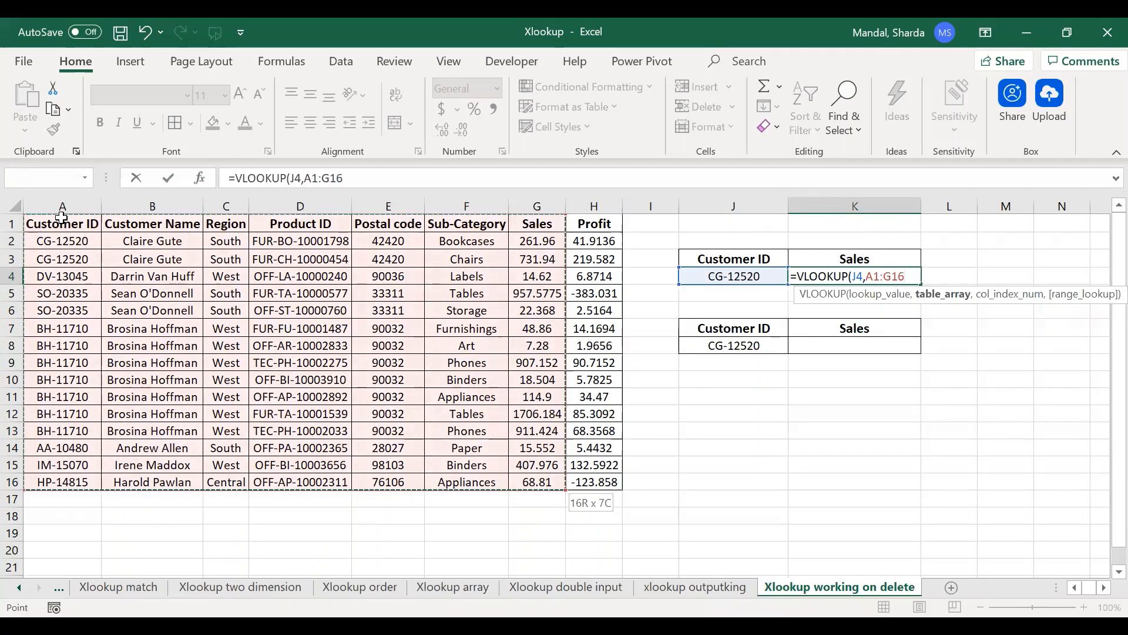
type(",7")
key("Return")
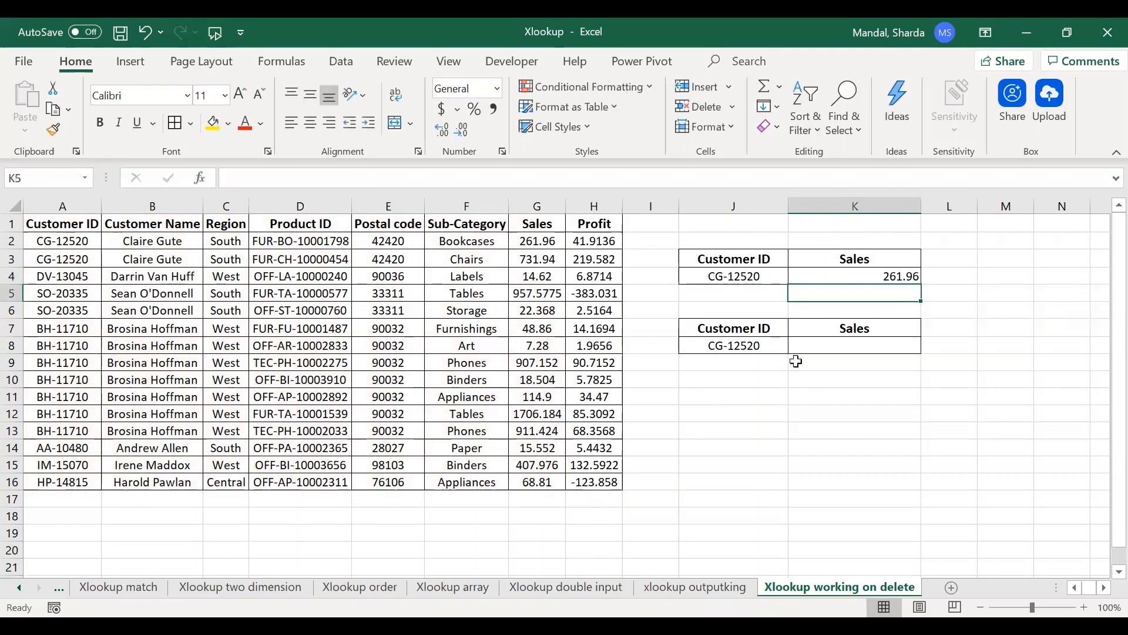
- Enter an XLOOKUP formula in K8 that looks up J8 in column A and returns Sales from column G
left_click(818, 345)
type("=")
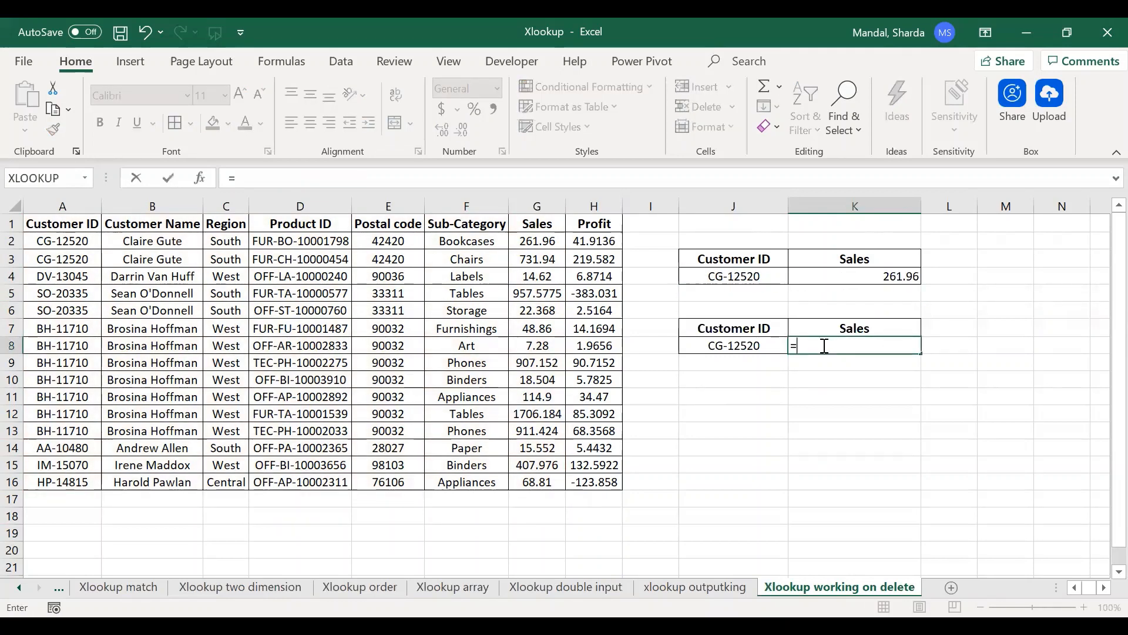
type("XLOOKUP(J8,")
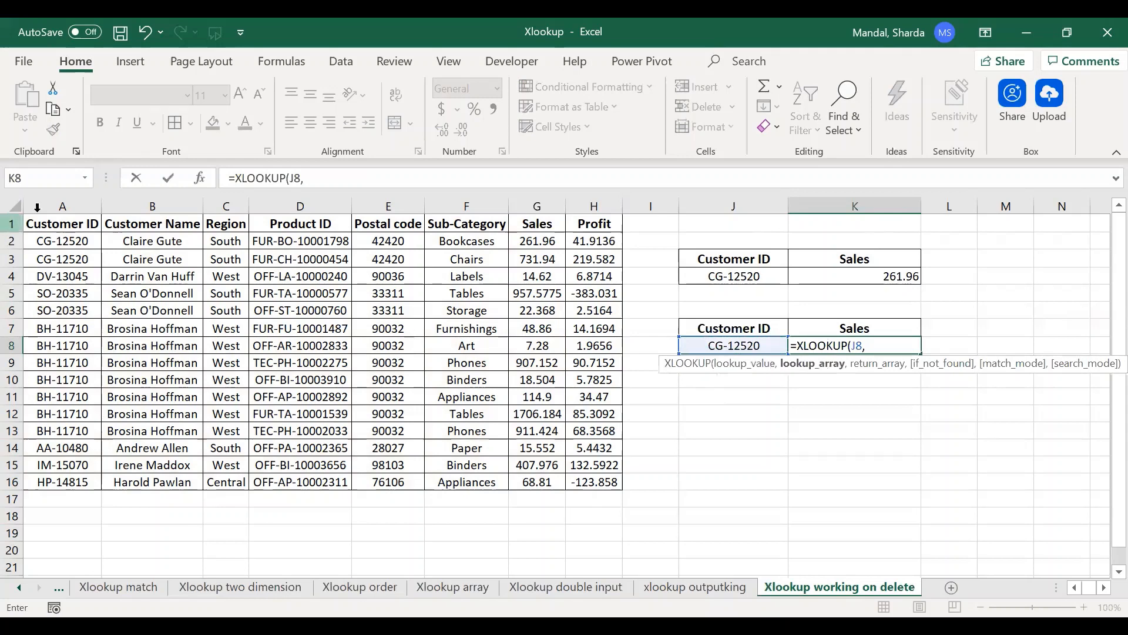
left_click(37, 207)
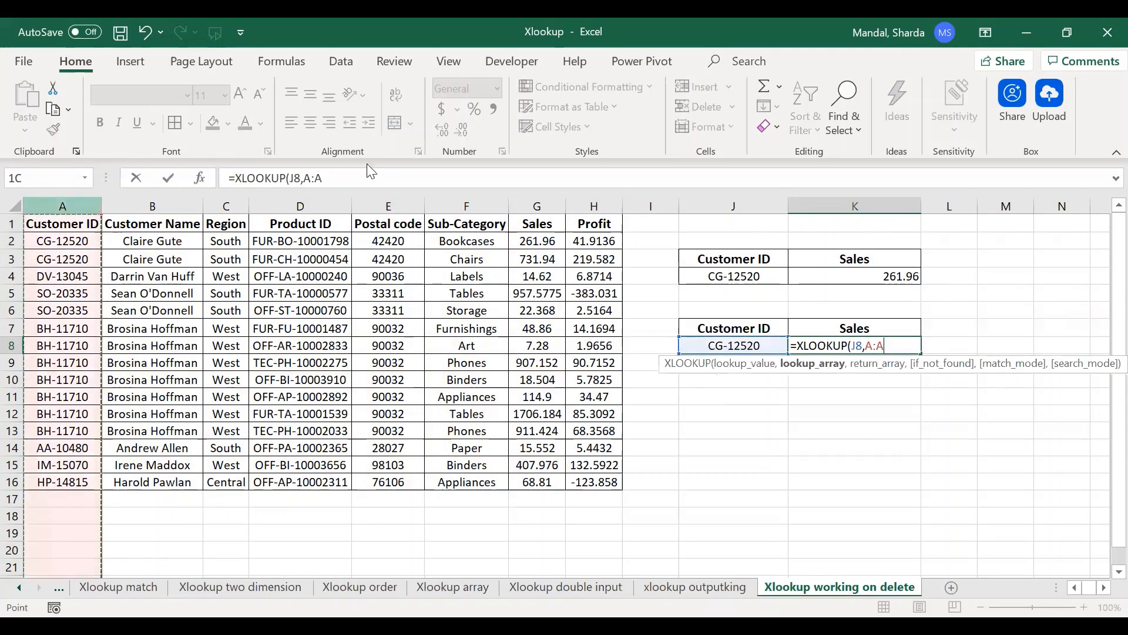
type(",")
left_click(529, 206)
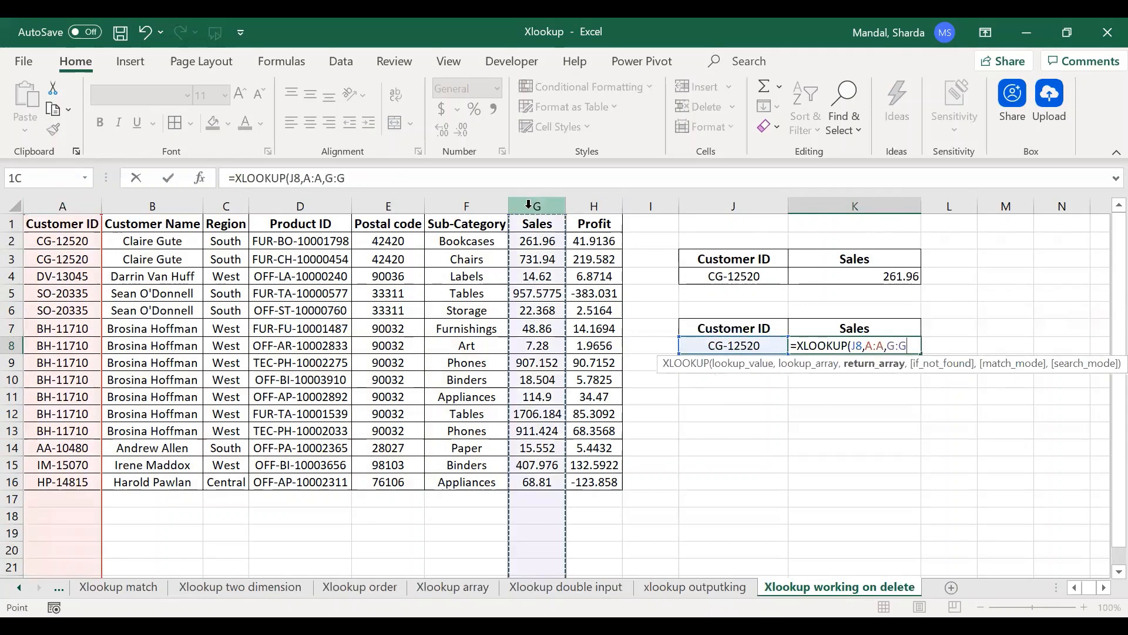
type(")")
key("Return")
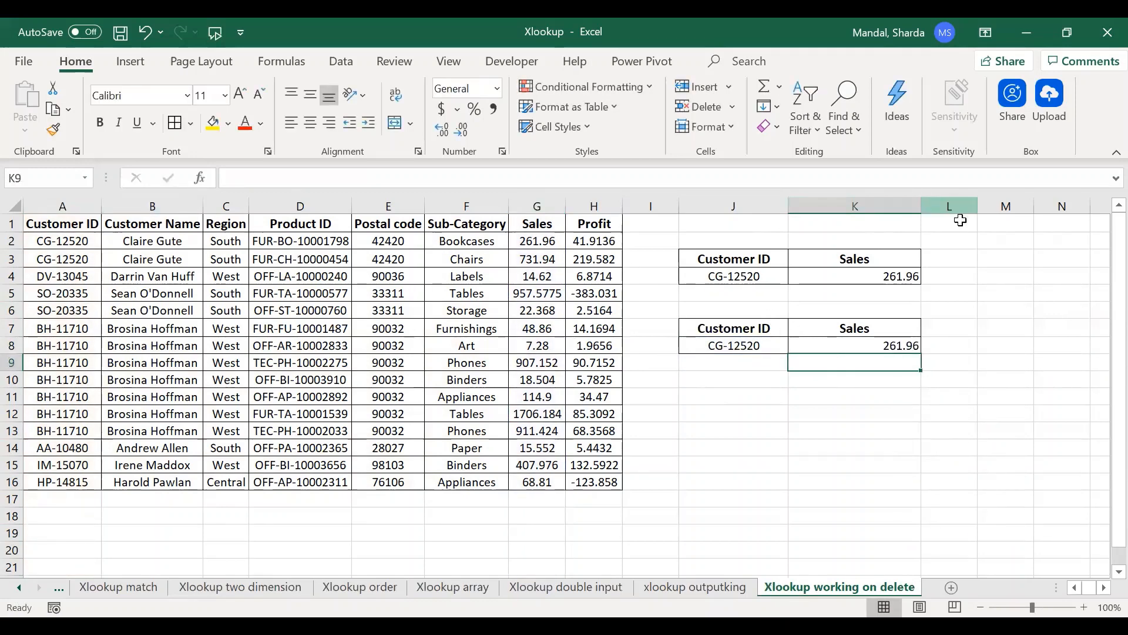
- Insert a blank column before the Customer Name column and check the shifted VLOOKUP formula in L4
left_click(154, 206)
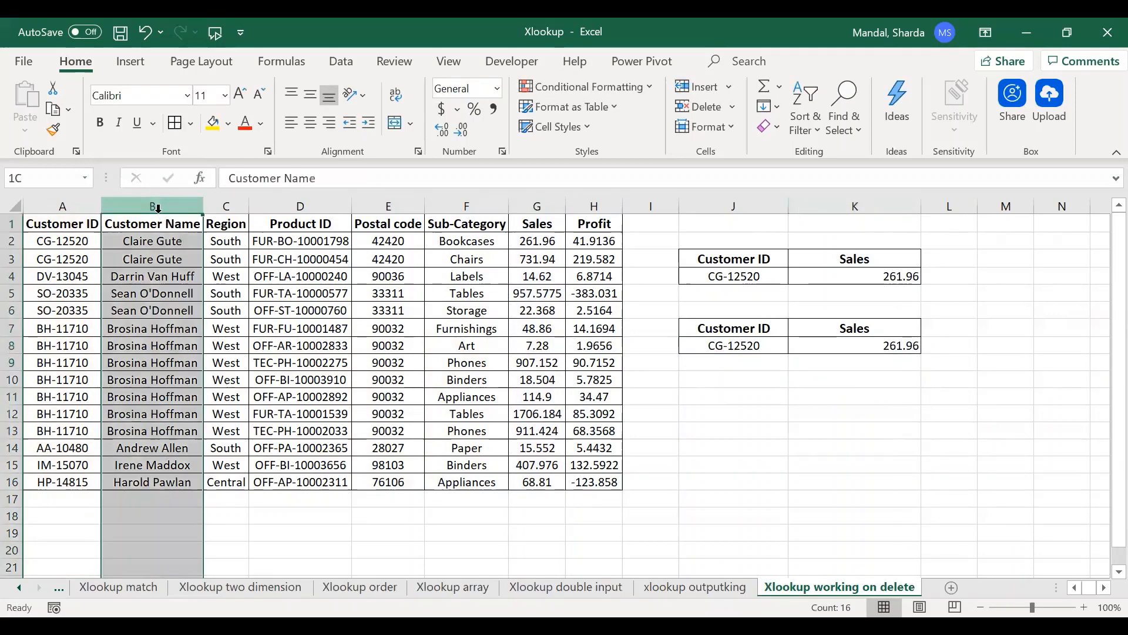
key("ctrl+shift+plus")
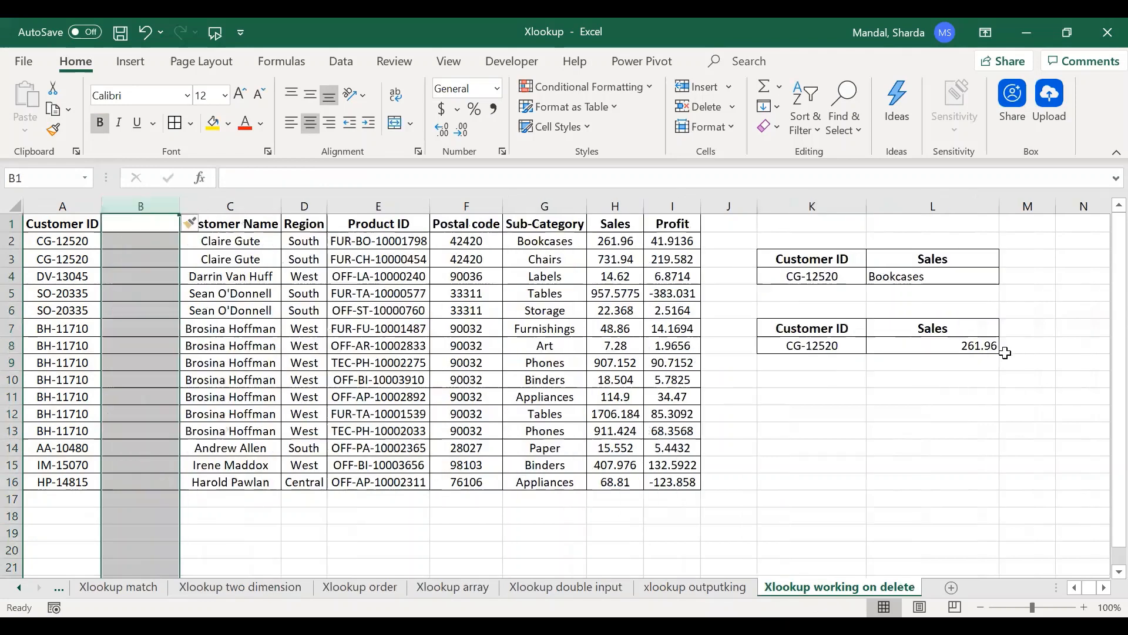
left_click(932, 276)
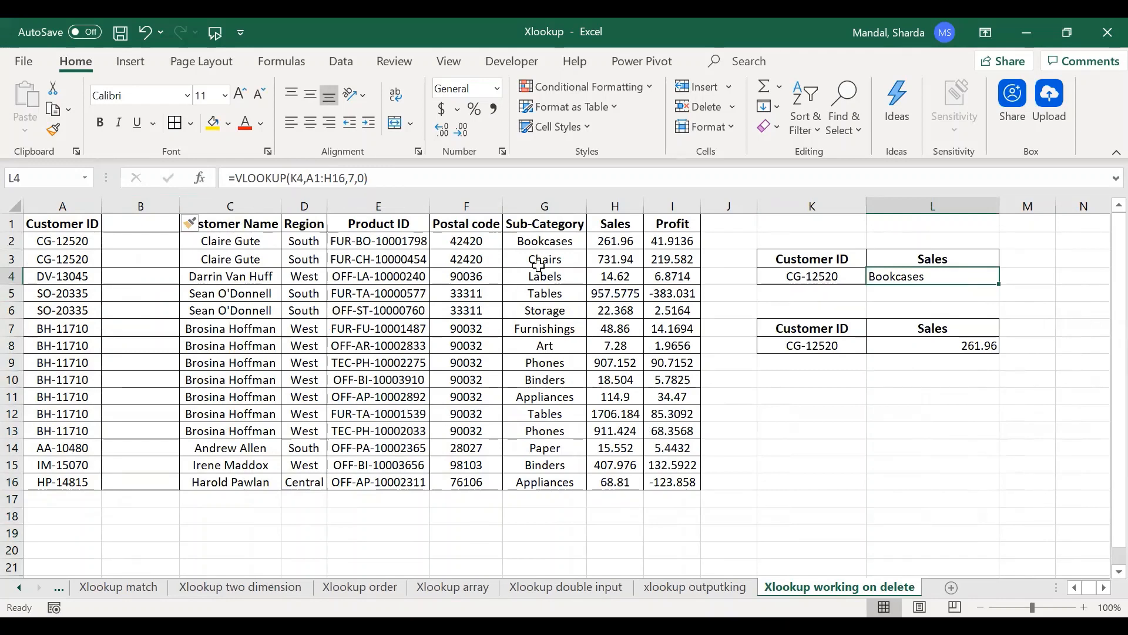
- Compare the VLOOKUP in L4 and the XLOOKUP in L8 with the Sub-Category and Sales columns
left_click_drag(570, 241, 565, 492)
left_click(558, 379)
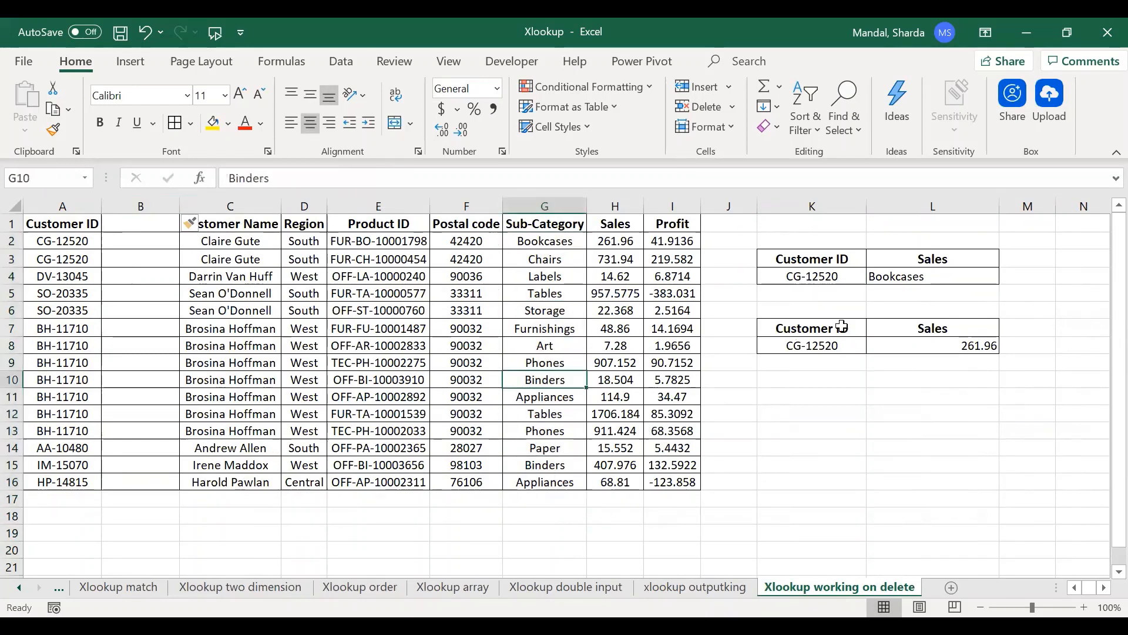
left_click(913, 279)
left_click(911, 349)
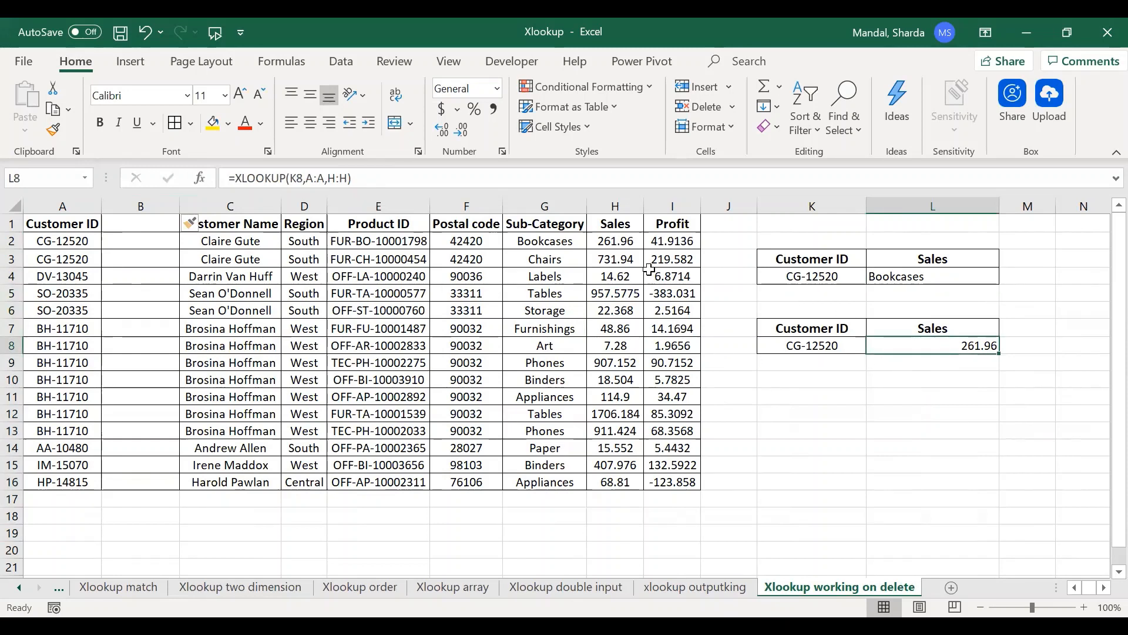
left_click_drag(616, 226, 630, 467)
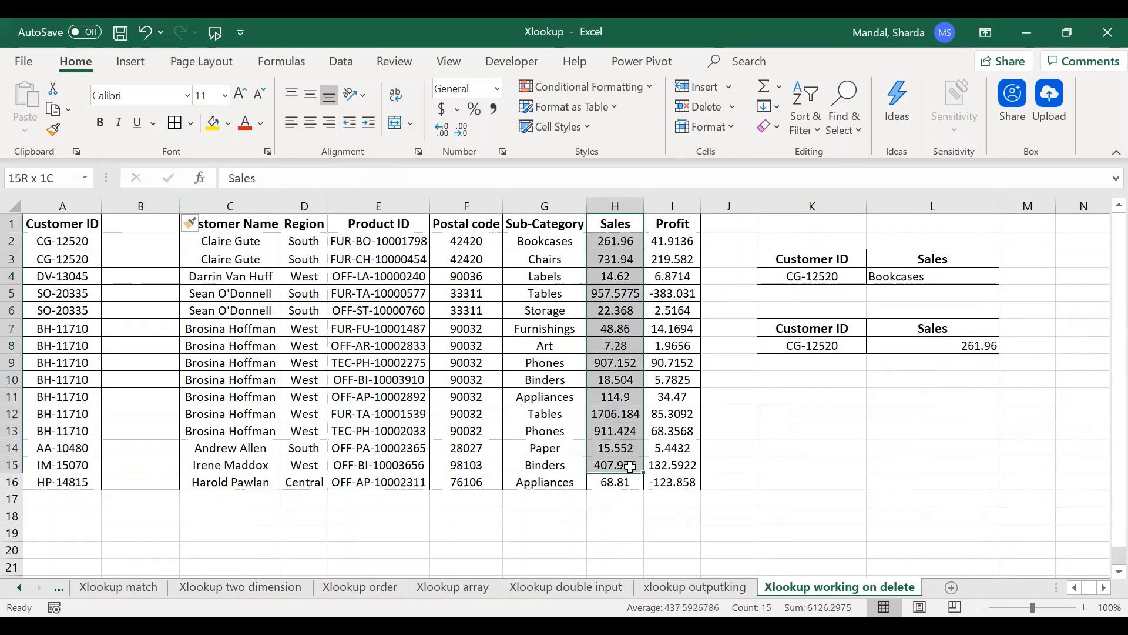
left_click_drag(964, 263, 961, 274)
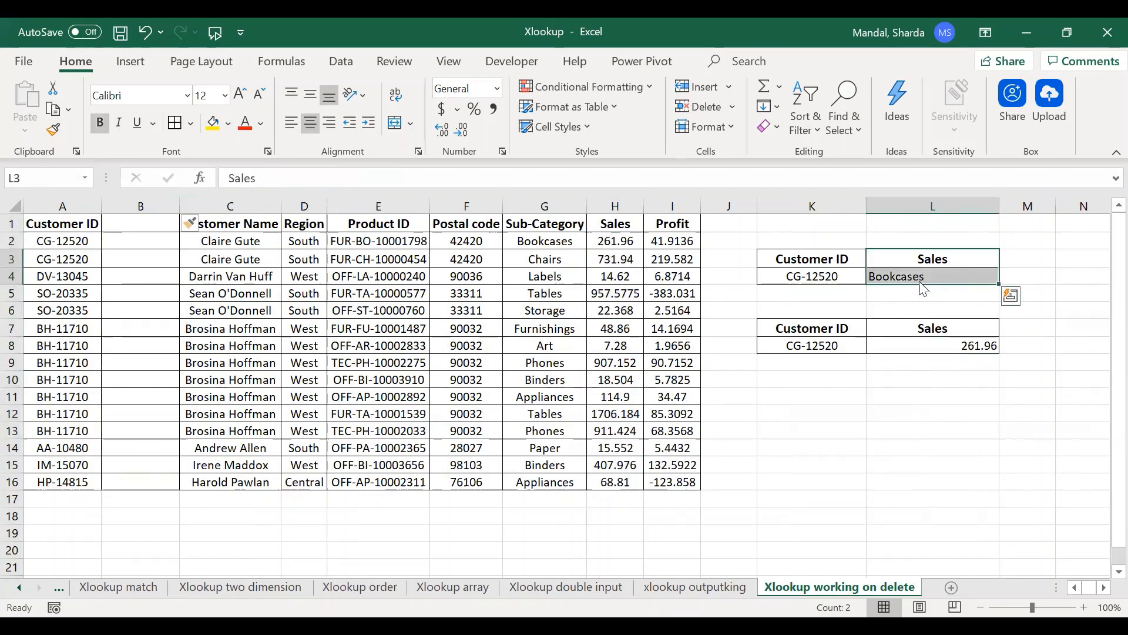
left_click(958, 277)
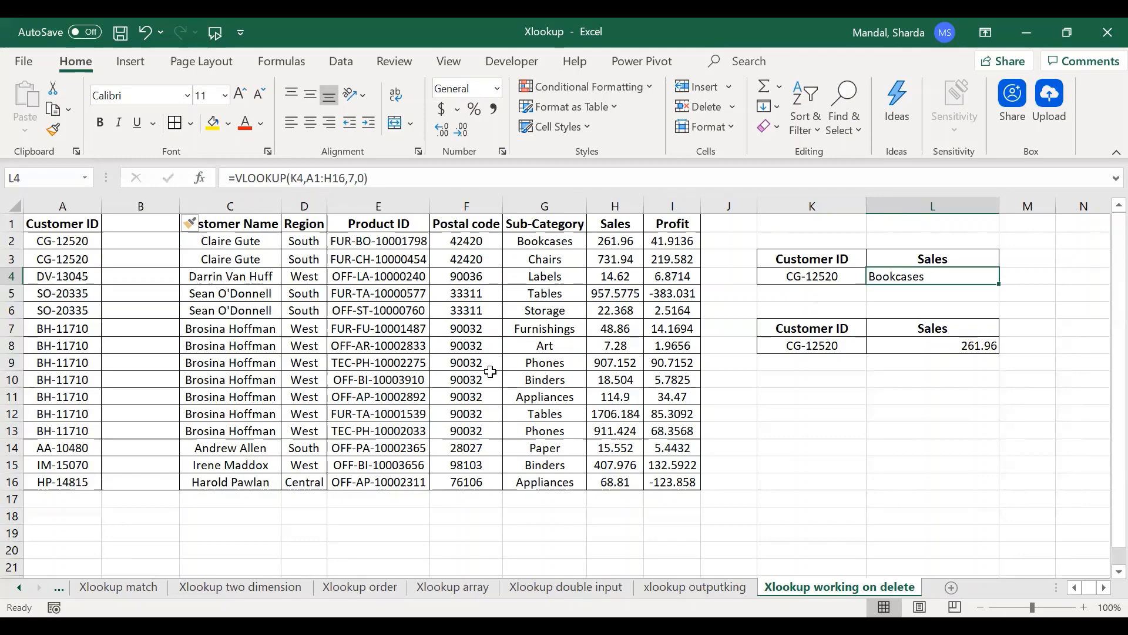
- Go back through the earlier example sheets to the Xlookup cover sheet
key("ctrl+Page_Up")
key("ctrl+Page_Up")
key("ctrl+Page_Up")
key("ctrl+Page_Up")
key("ctrl+Page_Up")
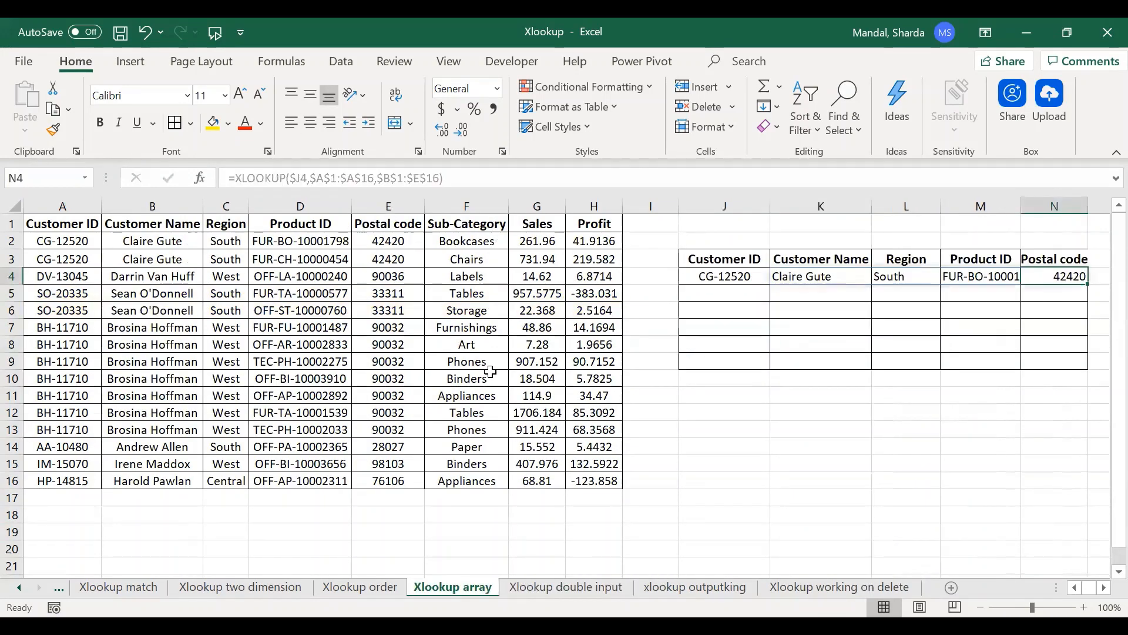
key("ctrl+Page_Up")
key("ctrl+Page_Up")
key("ctrl+Page_Up")
key("ctrl+Page_Up")
key("ctrl+Page_Up")
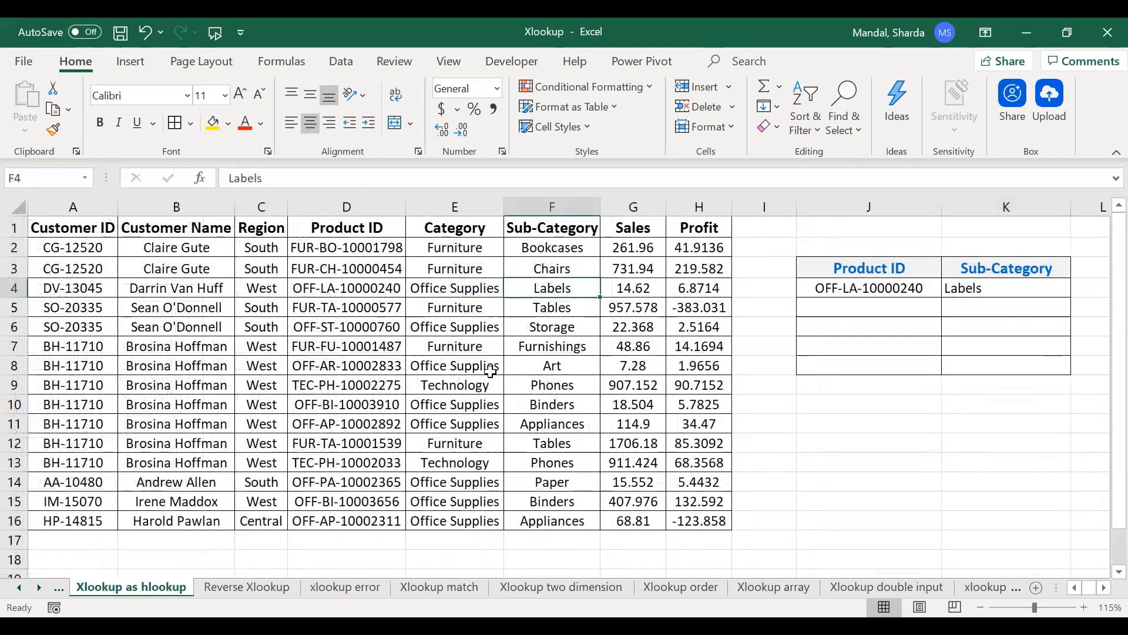
key("ctrl+Page_Up")
key("ctrl+Page_Up")
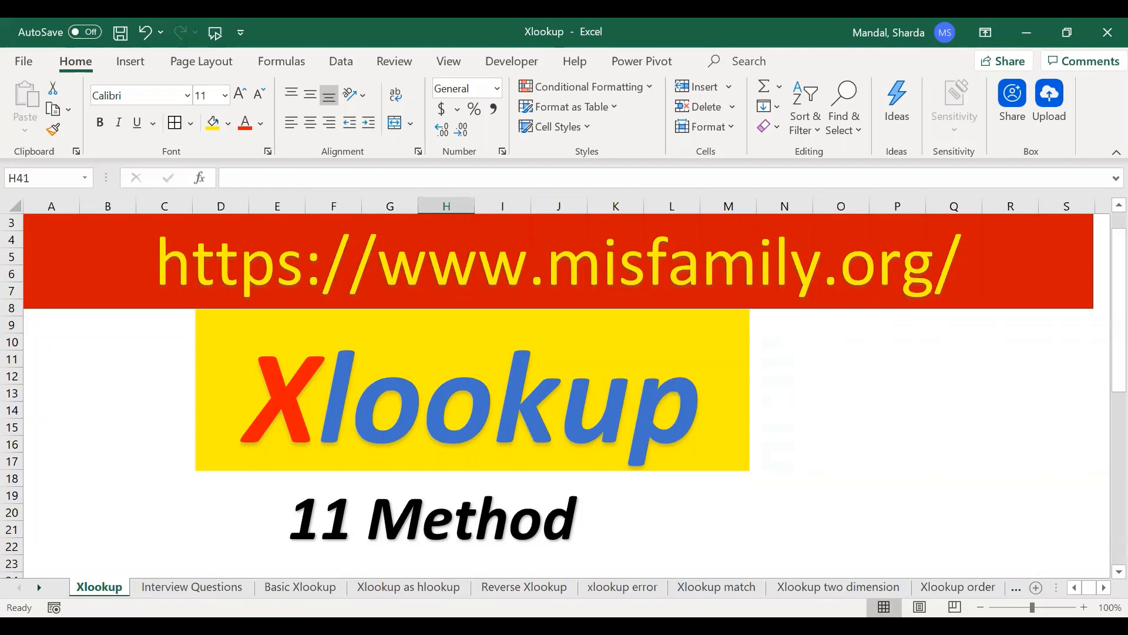
- Switch to the Interview Questions sheet and select the empty cells N7:P7
left_click(189, 587)
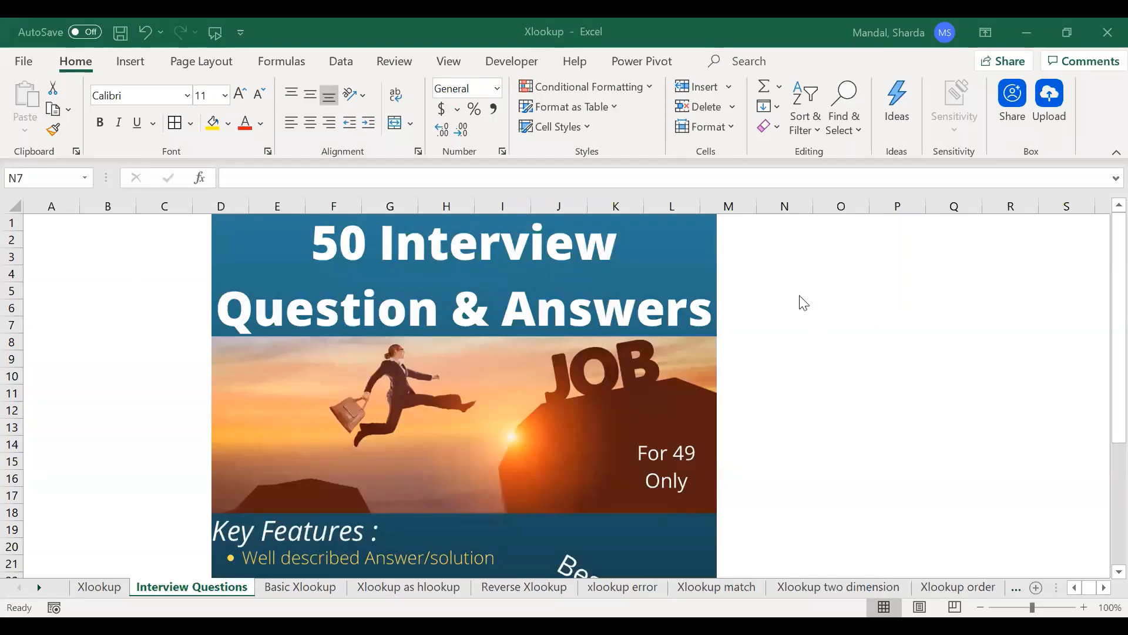
left_click(784, 323)
left_click_drag(788, 325, 911, 335)
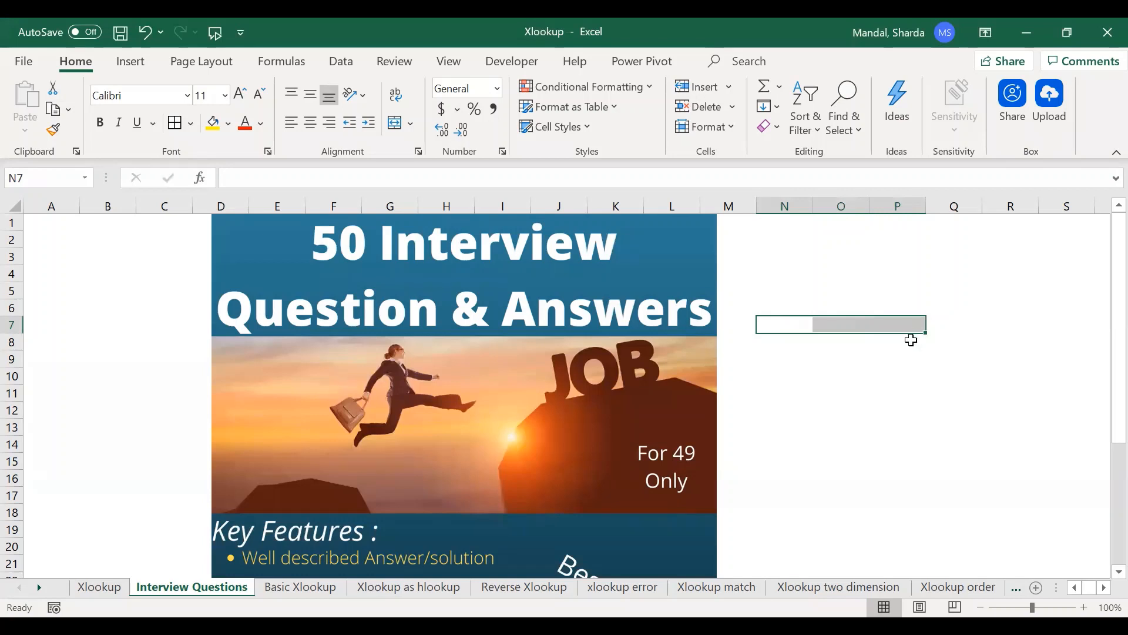